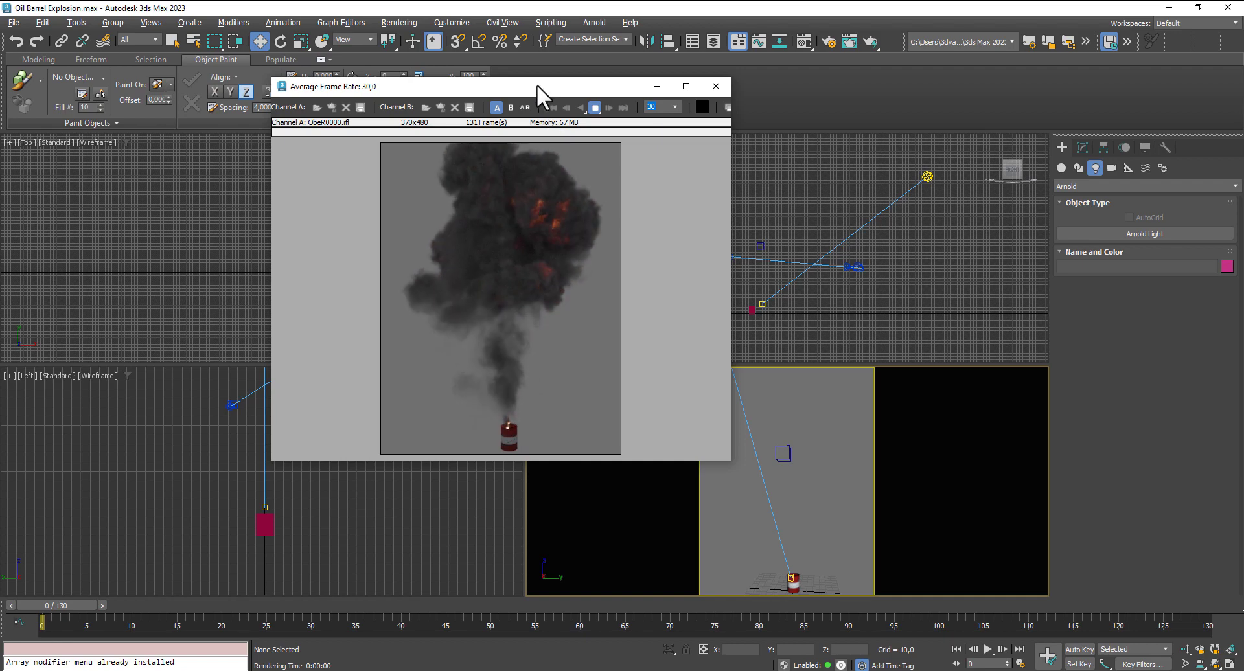
# - Exit the RAM Player that is playing the rendered barrel explosion and unload its files
pyautogui.moveTo(536, 84)
pyautogui.mouseDown()
pyautogui.moveTo(549, 83)
pyautogui.moveTo(537, 74)
pyautogui.mouseUp()
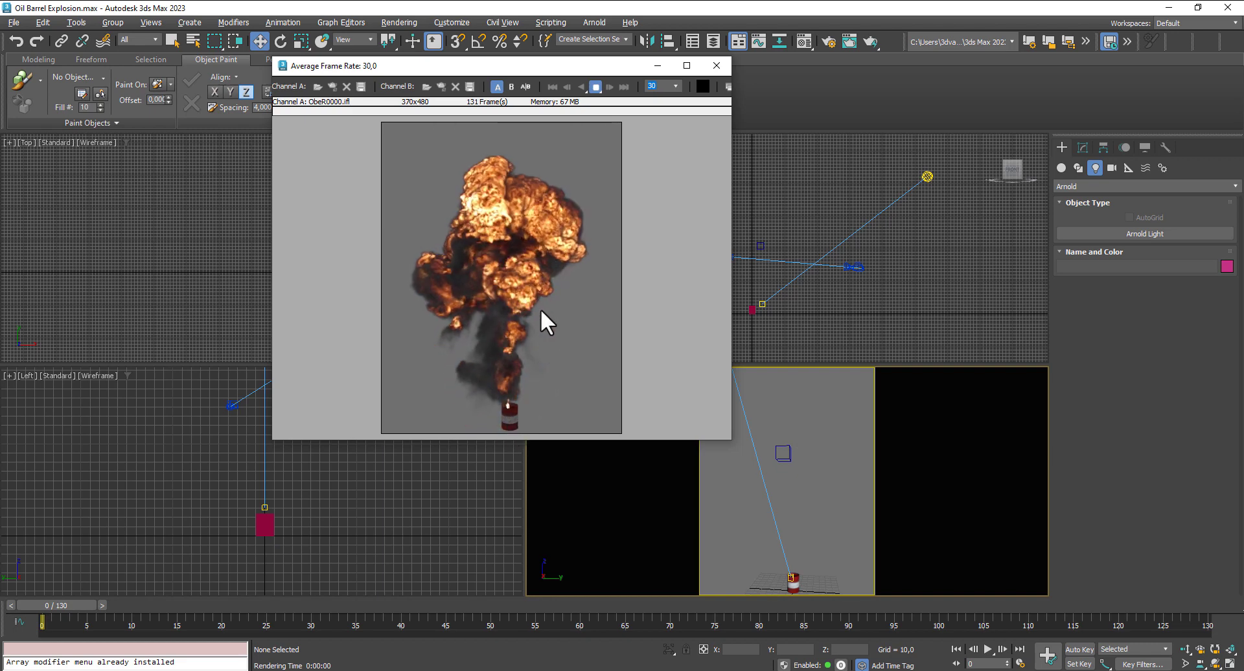
pyautogui.click(716, 66)
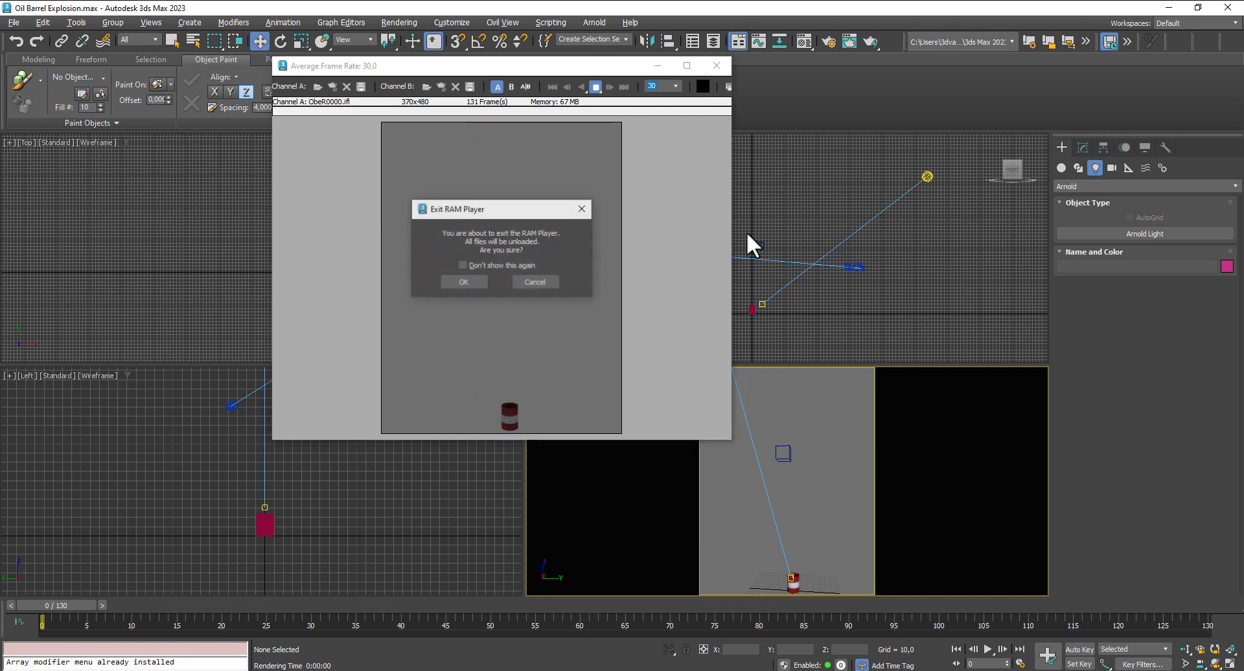
pyautogui.click(468, 282)
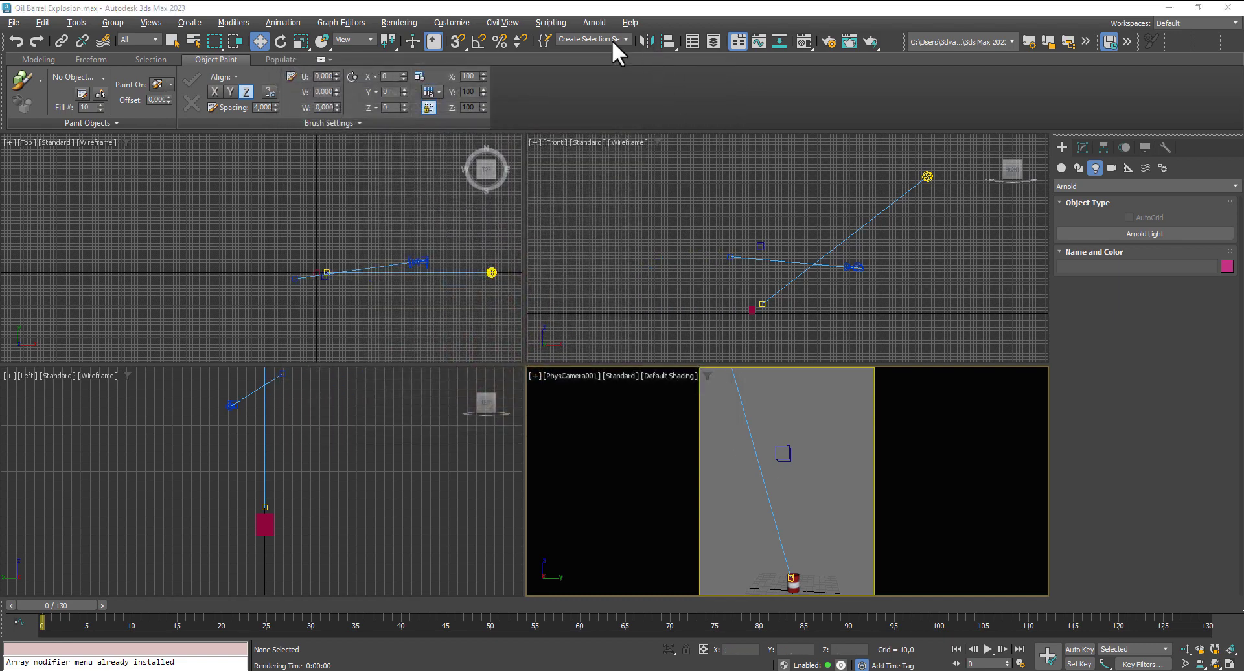
# - Set the render target to ActiveShade Mode in Render Setup and close the dialog
pyautogui.click(387, 21)
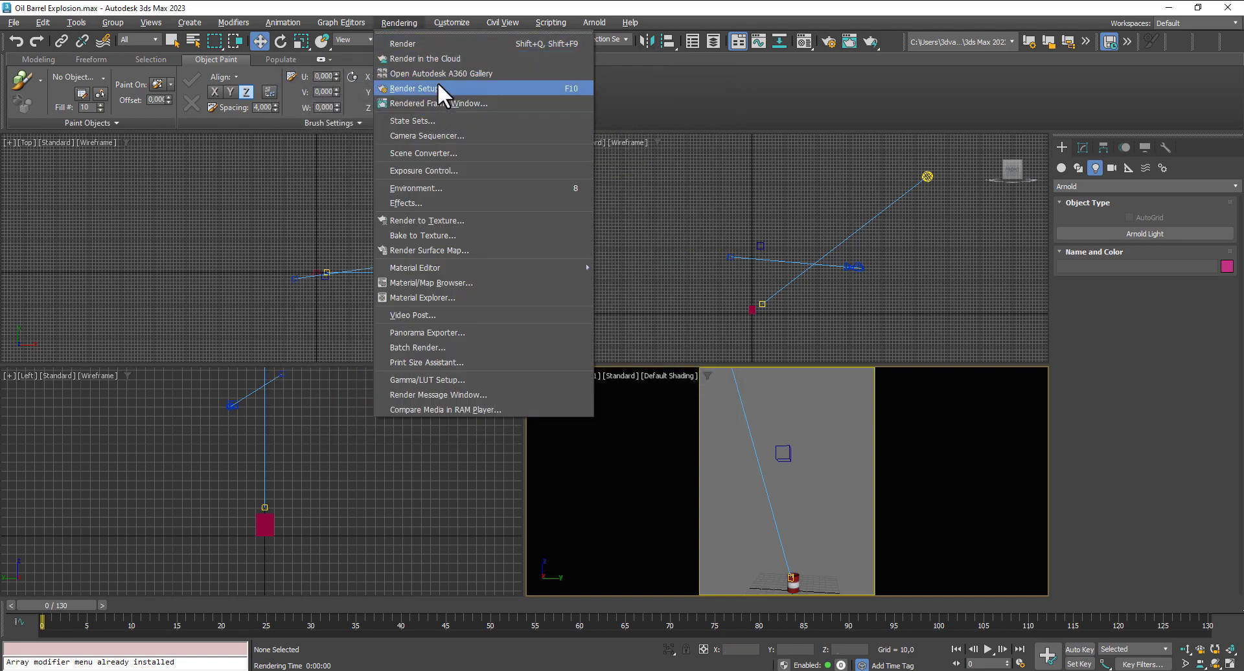
pyautogui.click(437, 88)
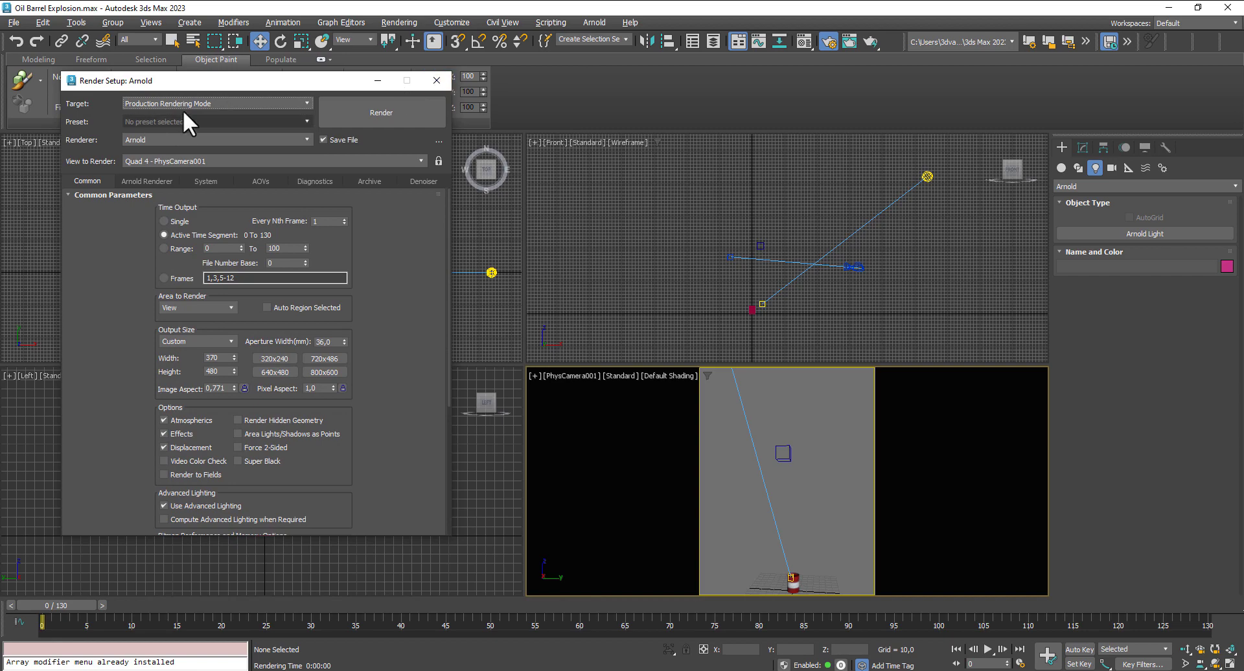
pyautogui.click(197, 100)
pyautogui.click(176, 140)
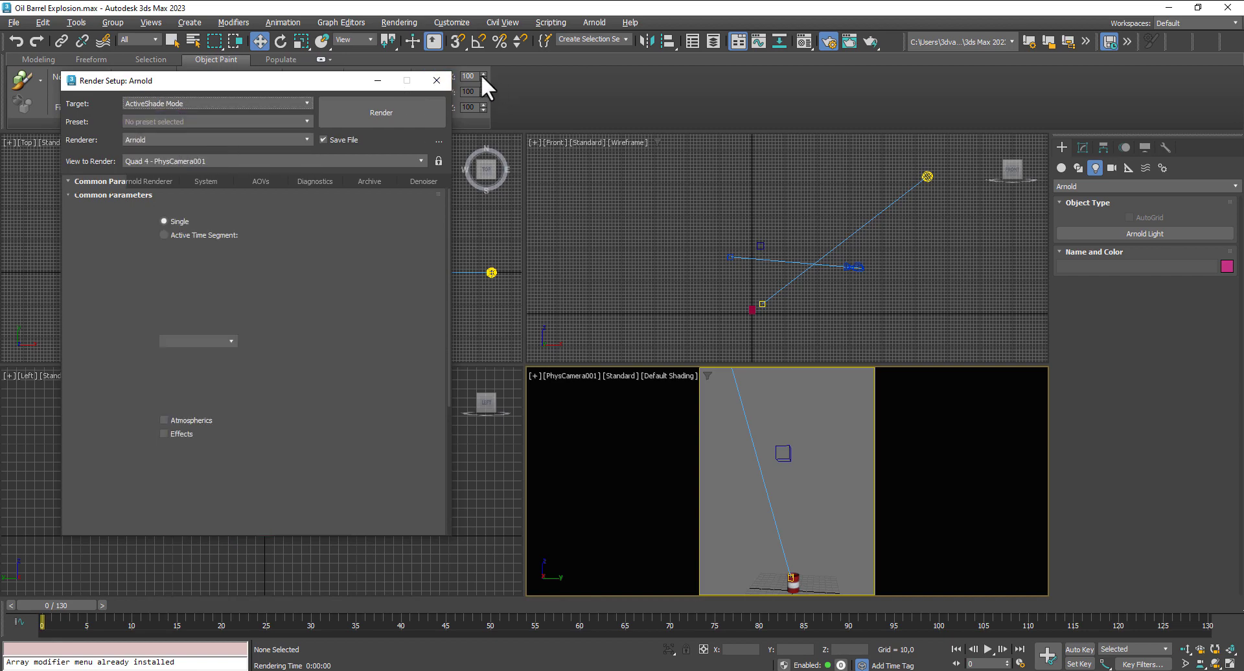
pyautogui.click(438, 80)
# - Go to frame 44 and start an ActiveShade render of the maximized Perspective view, with the render window placed beside the barrel
pyautogui.click(452, 603)
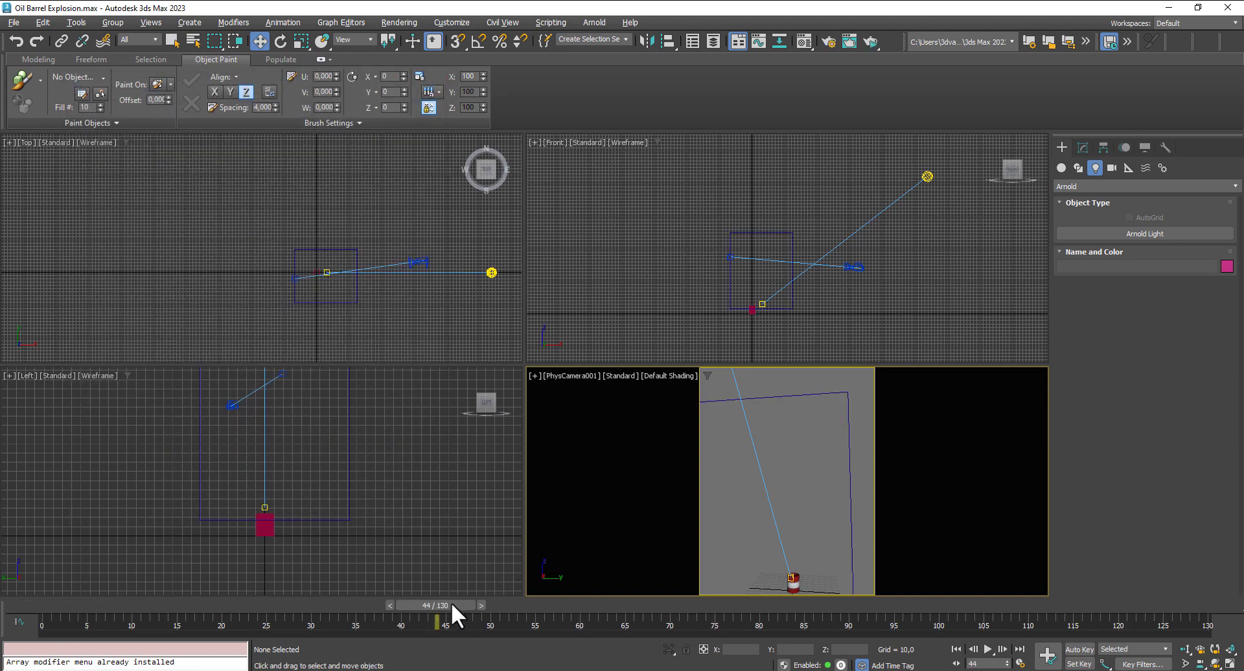
pyautogui.press('p')
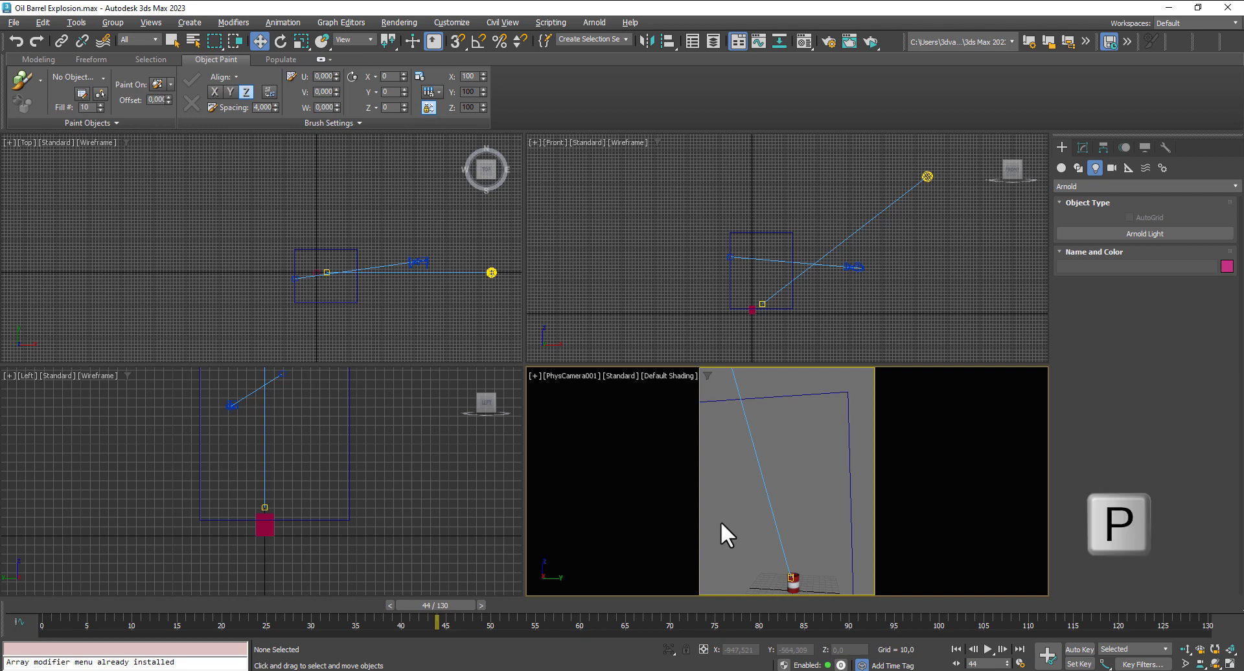
pyautogui.hotkey('alt', 'w')
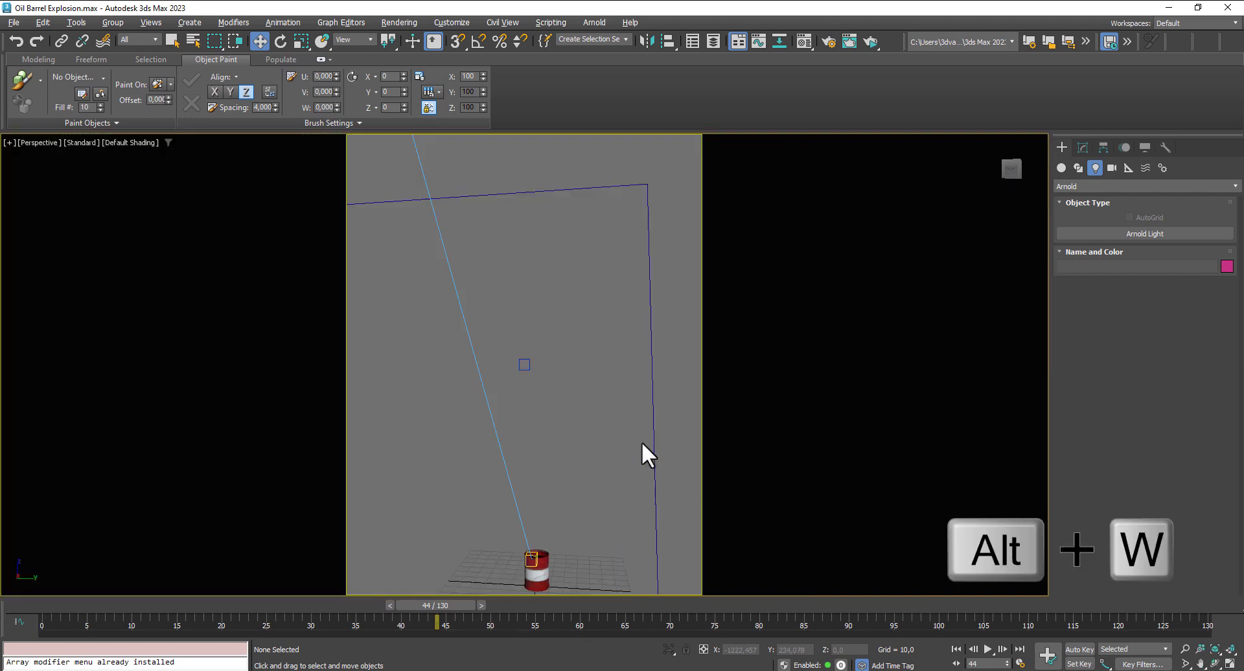
pyautogui.hotkey('shift', 'q')
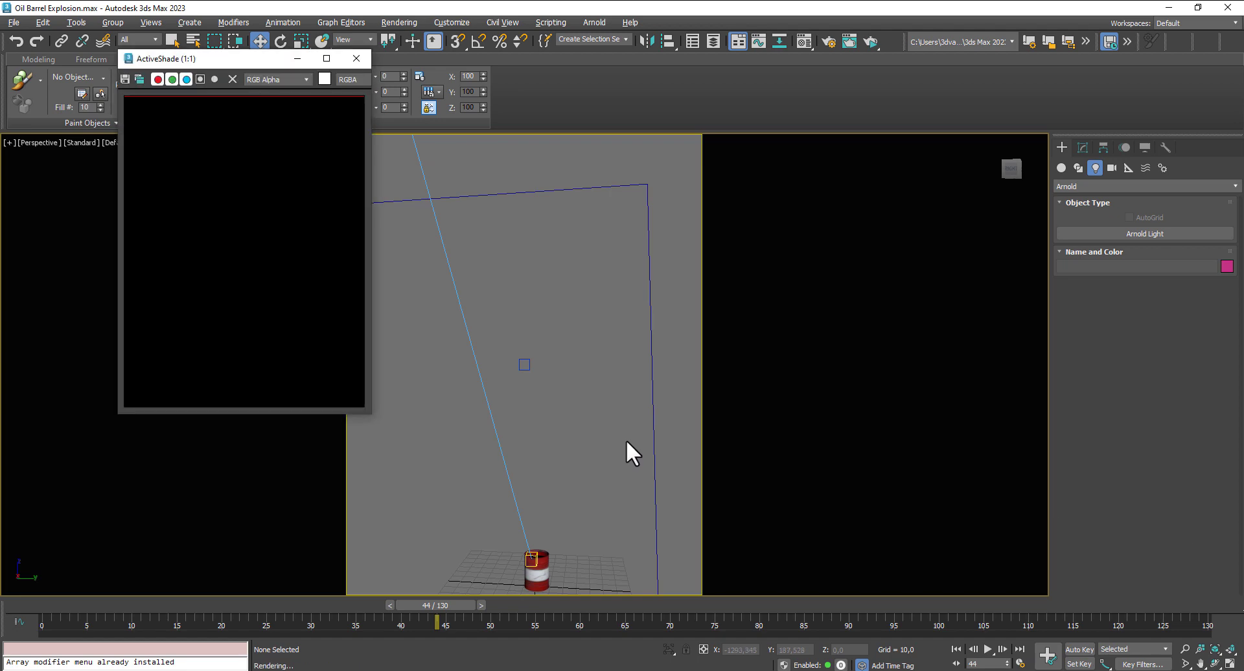
pyautogui.moveTo(248, 61); pyautogui.dragTo(888, 109)
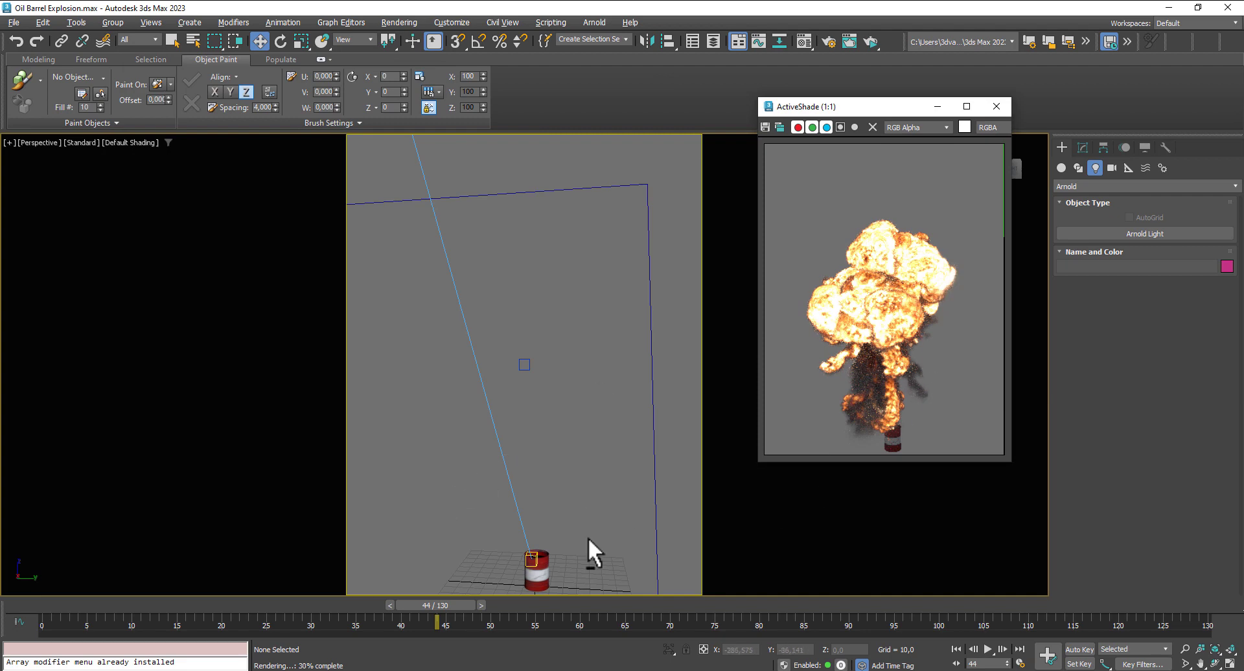
# - Examine the barrel and its explosion at frame 44 from several angles and distances in the ActiveShade preview
pyautogui.keyDown('alt'); pyautogui.moveTo(577, 532); pyautogui.dragTo(584, 467, button='middle'); pyautogui.keyUp('alt')
pyautogui.scroll(4, 566, 512)
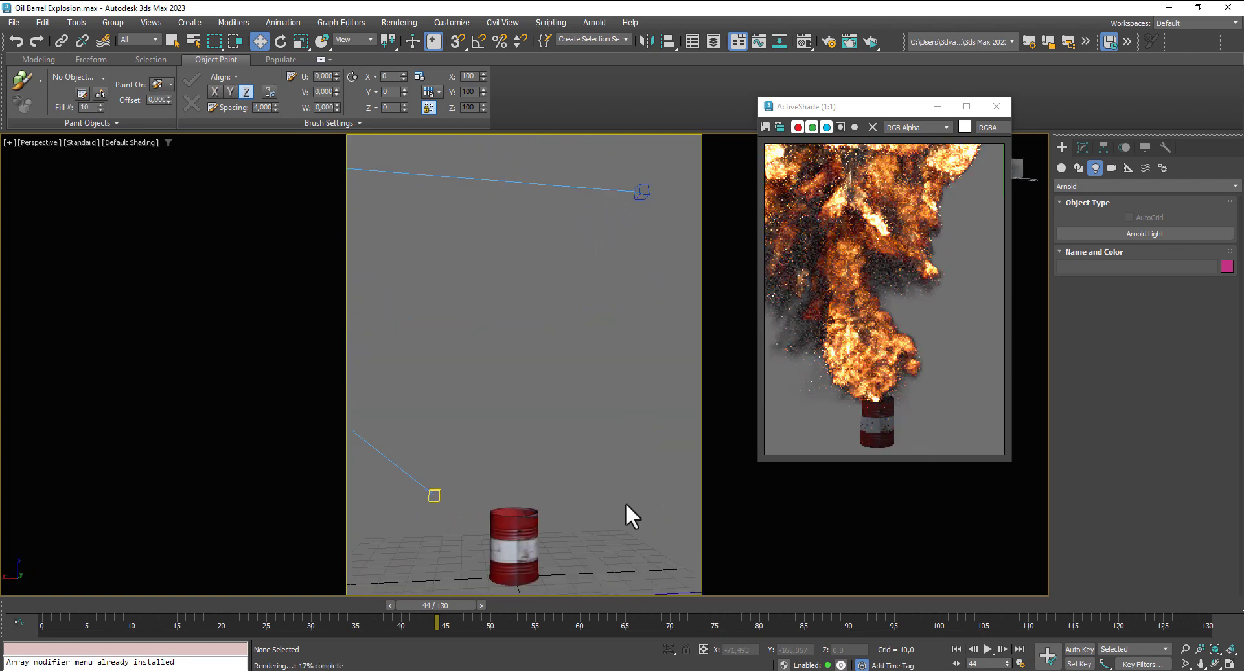
pyautogui.middleClick(920, 413)
pyautogui.moveTo(571, 491); pyautogui.dragTo(591, 509, button='middle')
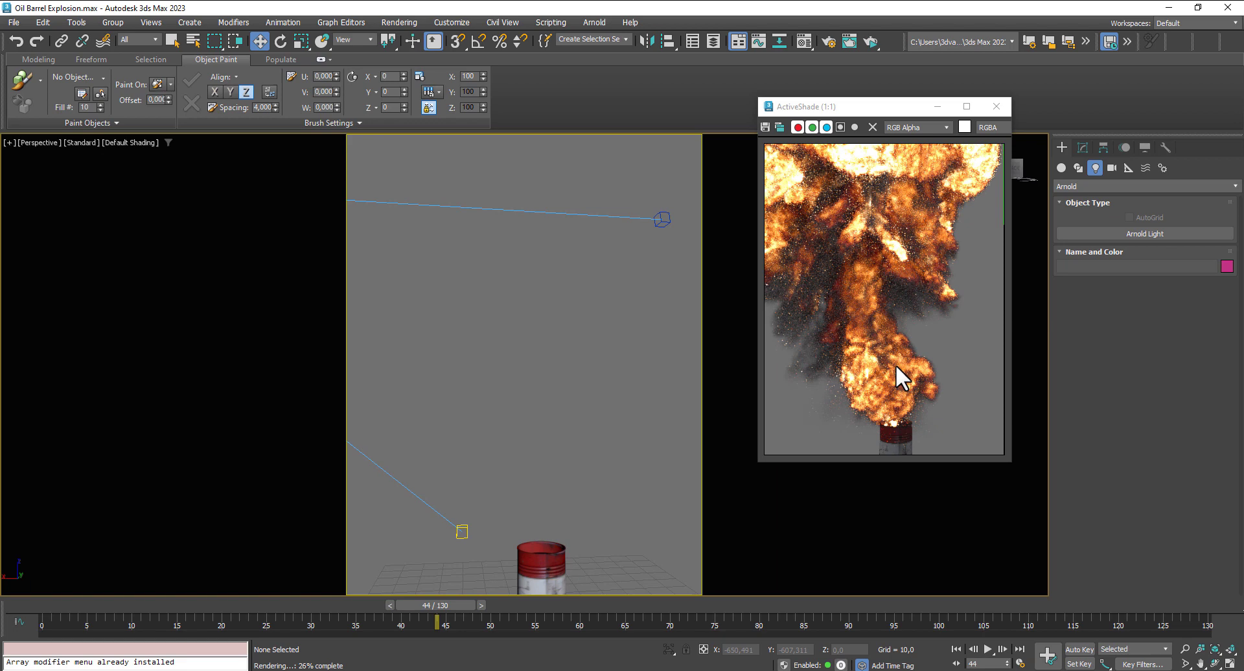
pyautogui.keyDown('alt'); pyautogui.moveTo(589, 566); pyautogui.dragTo(582, 456, button='middle'); pyautogui.keyUp('alt')
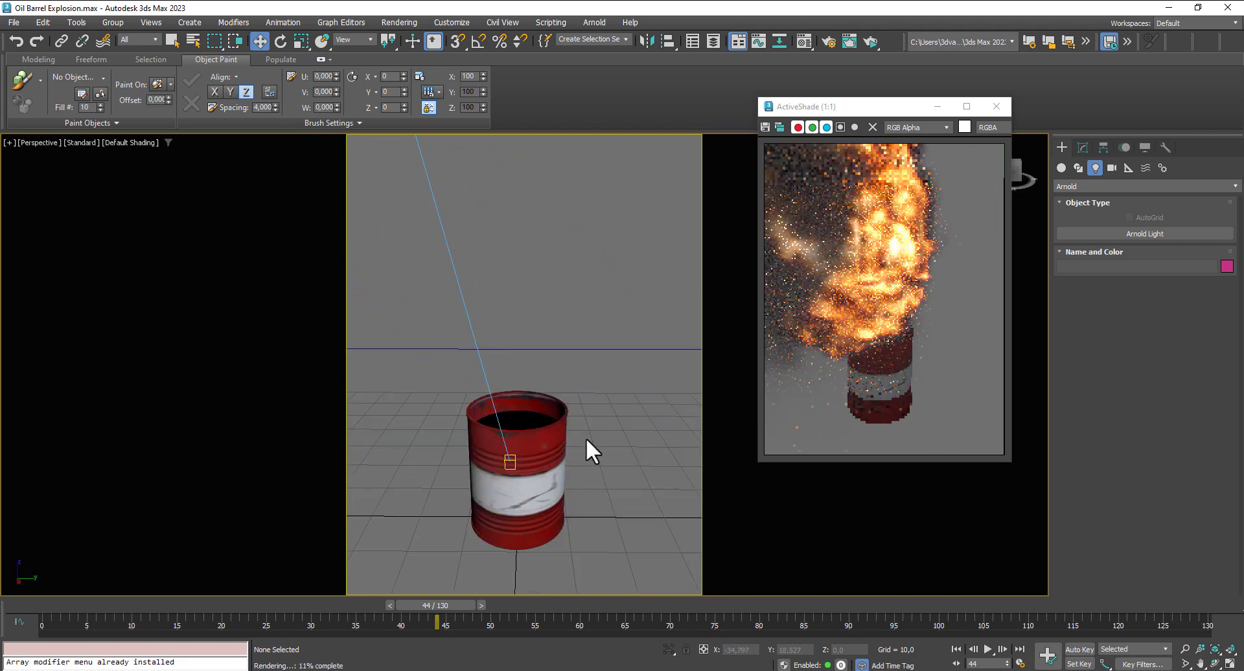
pyautogui.keyDown('alt'); pyautogui.moveTo(586, 438); pyautogui.dragTo(575, 381, button='middle'); pyautogui.keyUp('alt')
pyautogui.click(578, 416)
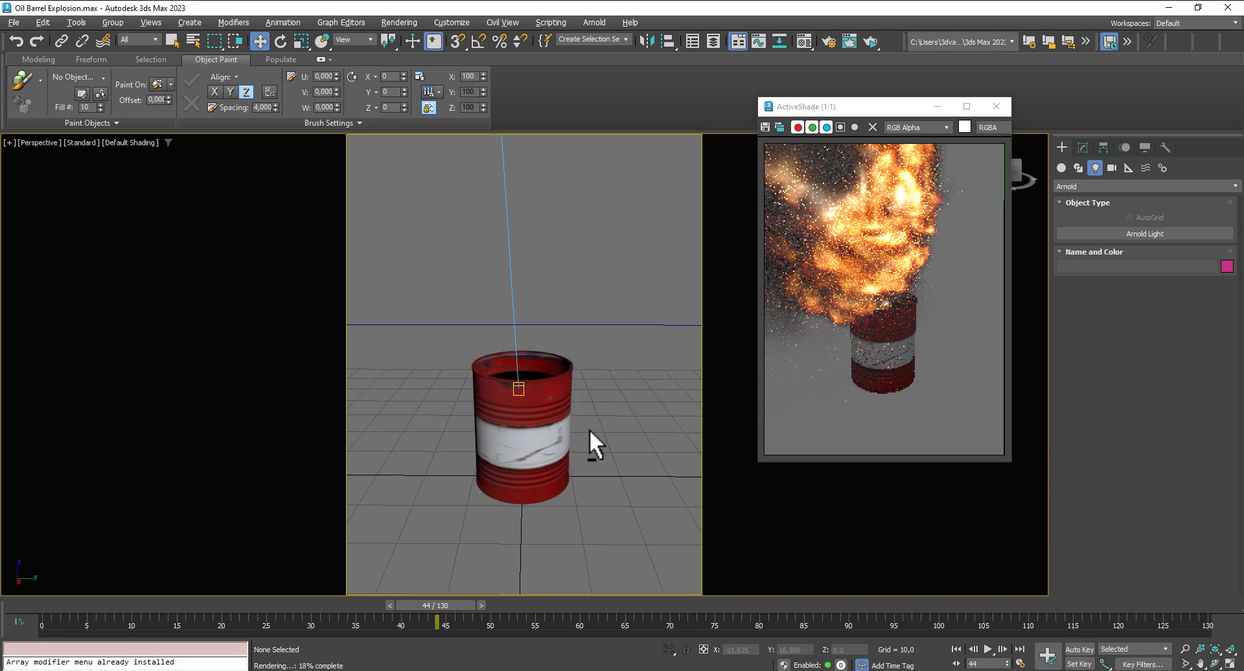
pyautogui.moveTo(589, 430)
pyautogui.keyDown('alt'); pyautogui.mouseDown(button='middle')
pyautogui.moveTo(606, 457)
pyautogui.moveTo(590, 429)
pyautogui.moveTo(586, 439)
pyautogui.mouseUp(button='middle'); pyautogui.keyUp('alt')
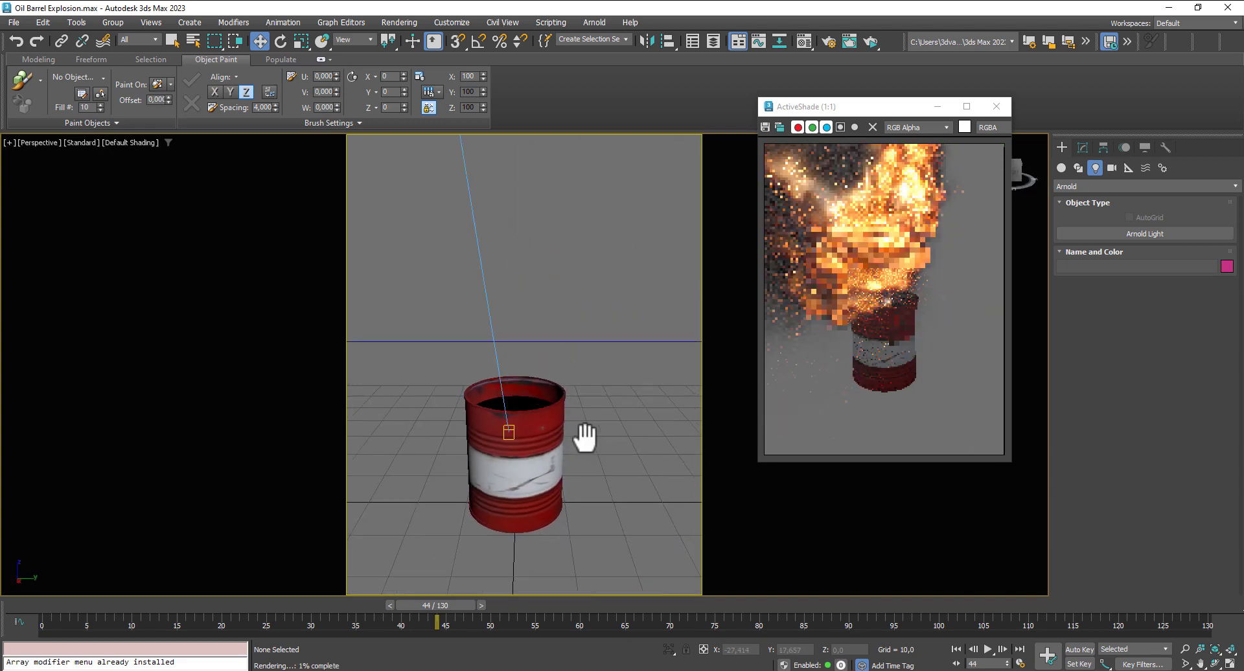
pyautogui.scroll(-1, 877, 360)
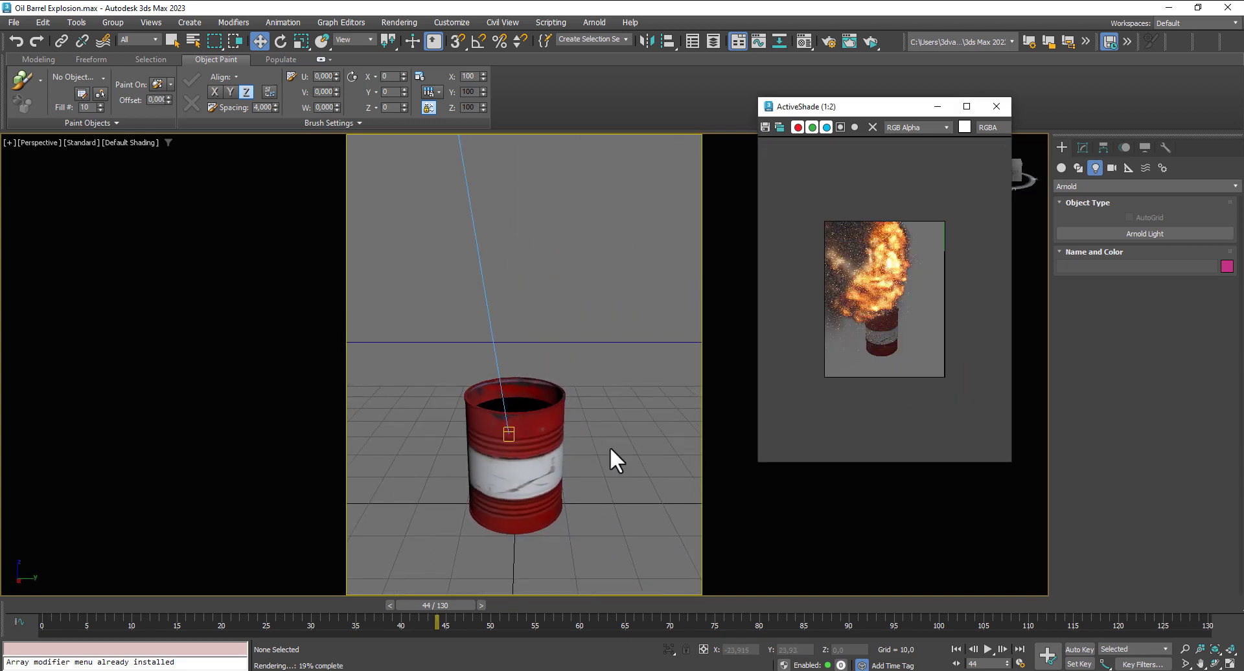
pyautogui.scroll(5, 596, 446)
pyautogui.scroll(-5, 586, 442)
pyautogui.scroll(1, 950, 360)
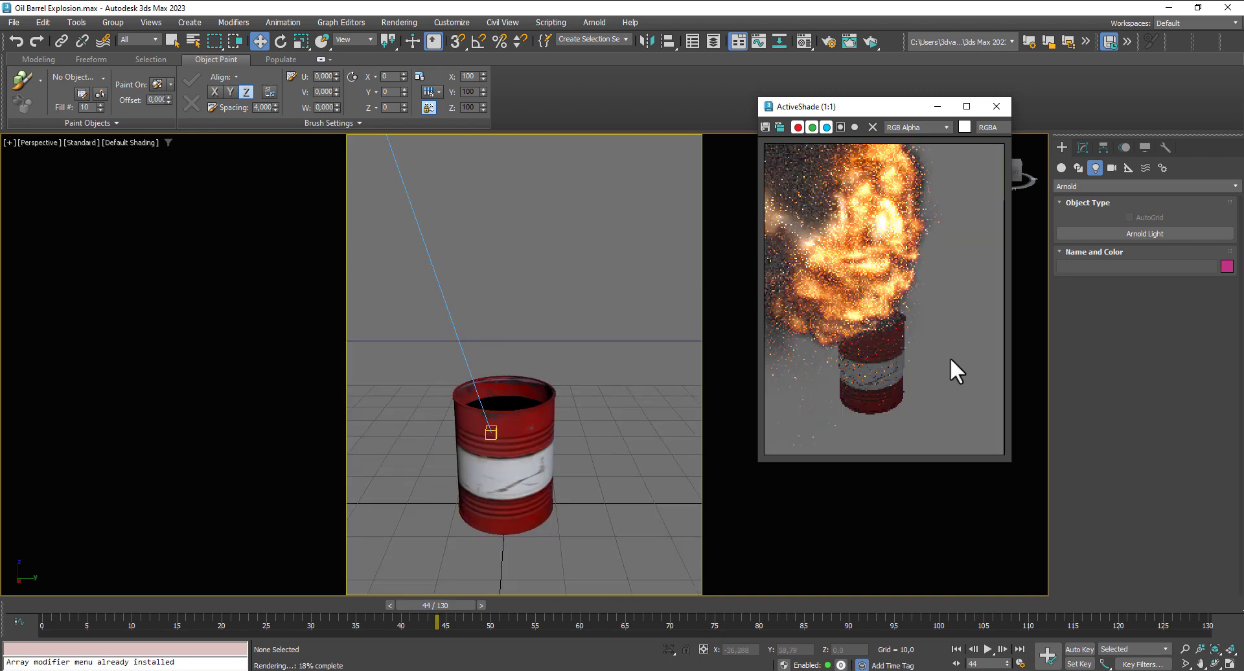
pyautogui.scroll(-6, 528, 455)
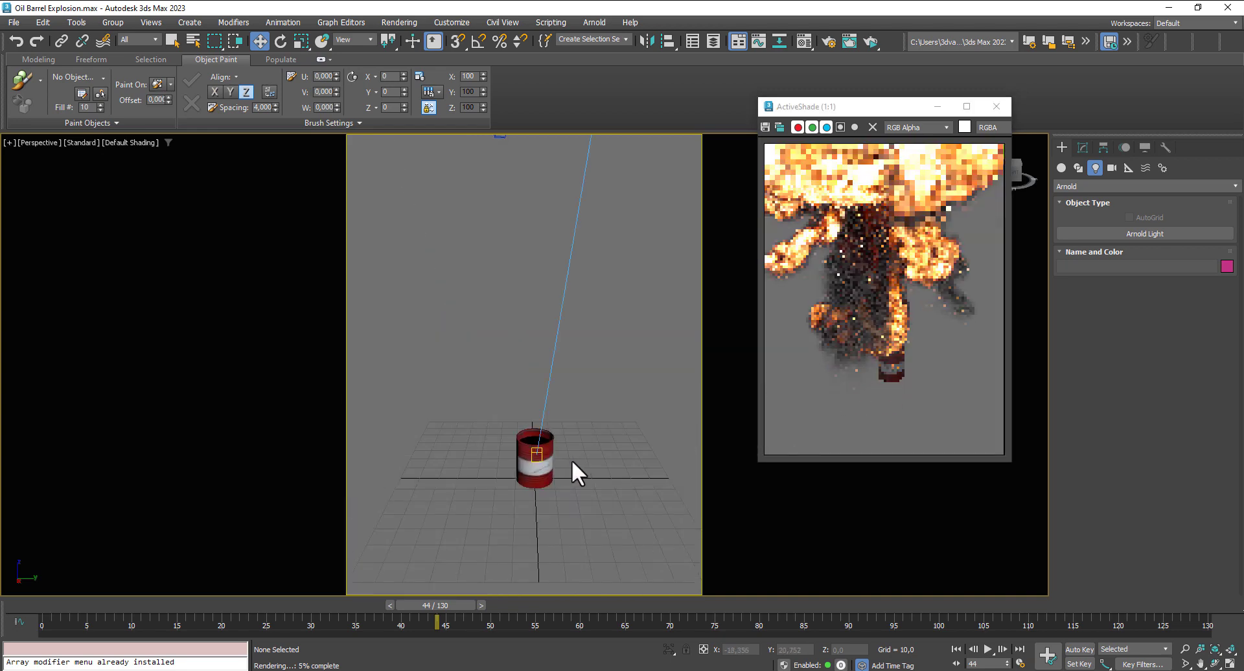
pyautogui.keyDown('alt'); pyautogui.moveTo(571, 438); pyautogui.dragTo(562, 489, button='middle'); pyautogui.keyUp('alt')
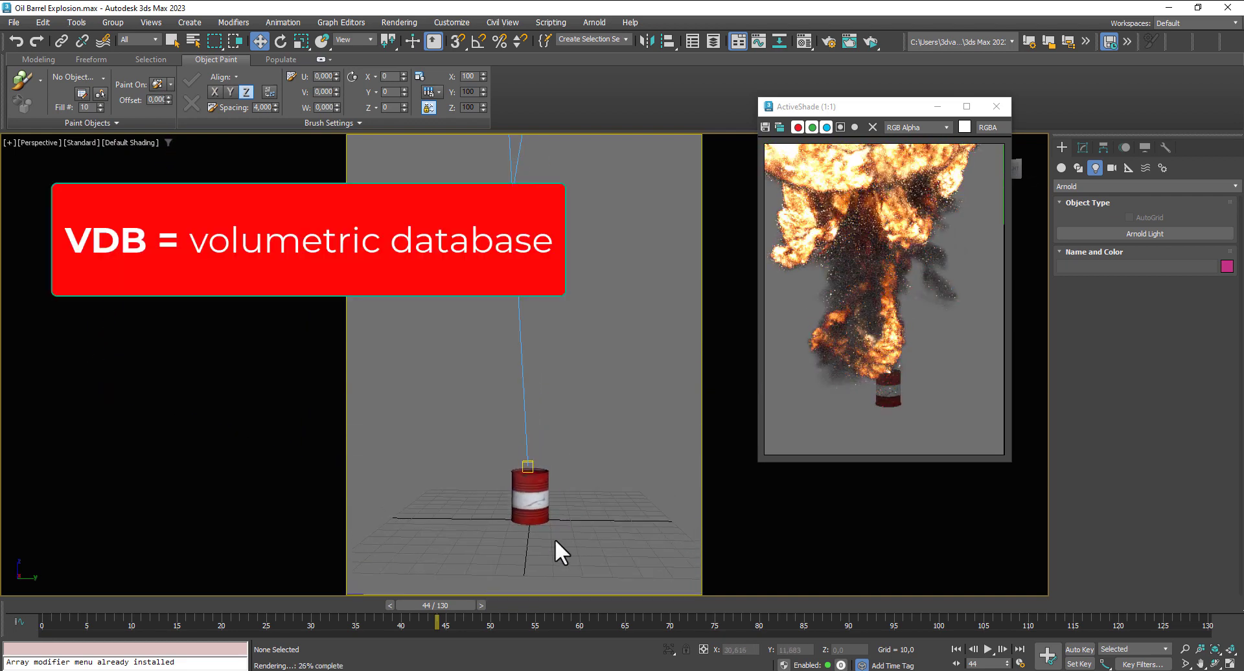
pyautogui.scroll(-4, 604, 470)
pyautogui.moveTo(584, 471); pyautogui.dragTo(628, 523, button='middle')
pyautogui.scroll(4, 560, 477)
# - Select the explosion volume, go to frame 64 and examine the smoke and fire around the barrel from other angles
pyautogui.click(489, 537)
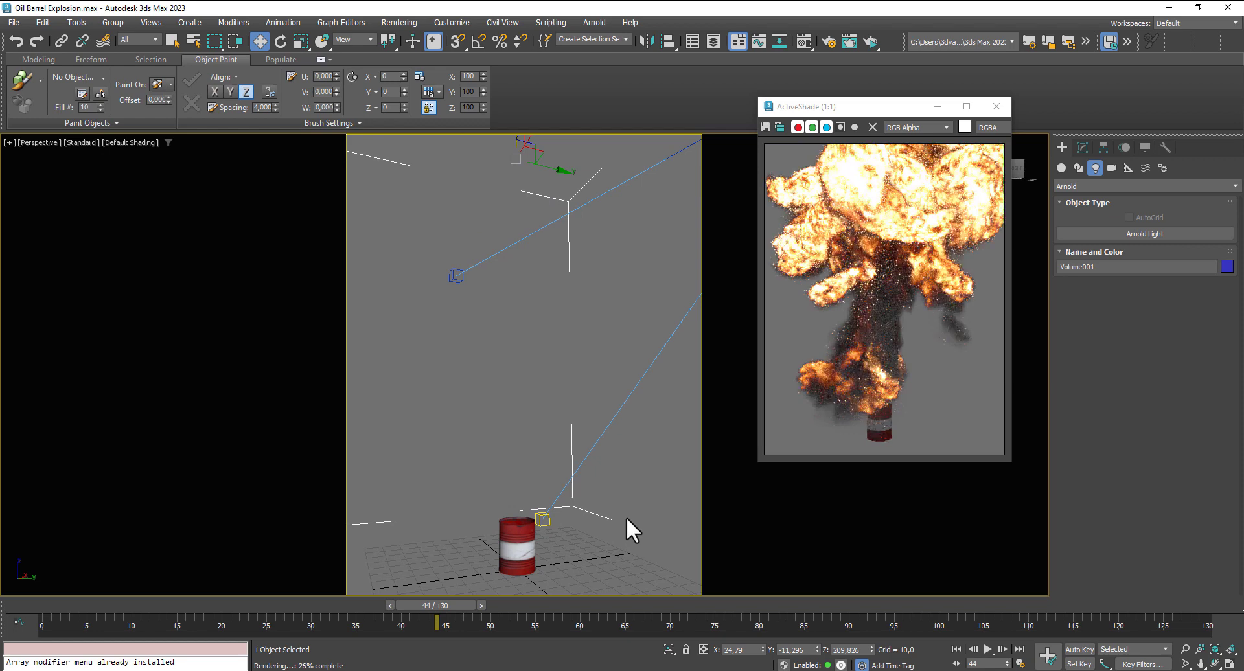
pyautogui.moveTo(451, 606); pyautogui.dragTo(628, 608)
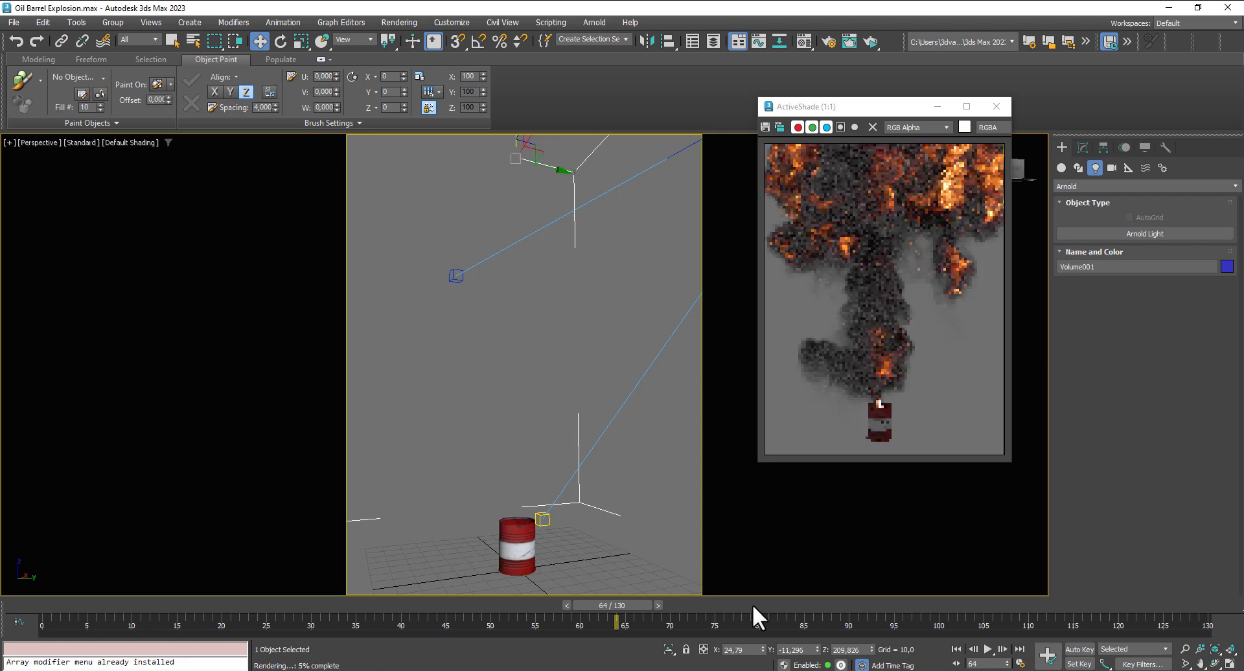
pyautogui.scroll(-5, 591, 478)
pyautogui.moveTo(581, 484); pyautogui.dragTo(562, 478, button='middle')
pyautogui.keyDown('alt'); pyautogui.moveTo(570, 519); pyautogui.dragTo(478, 515, button='middle'); pyautogui.keyUp('alt')
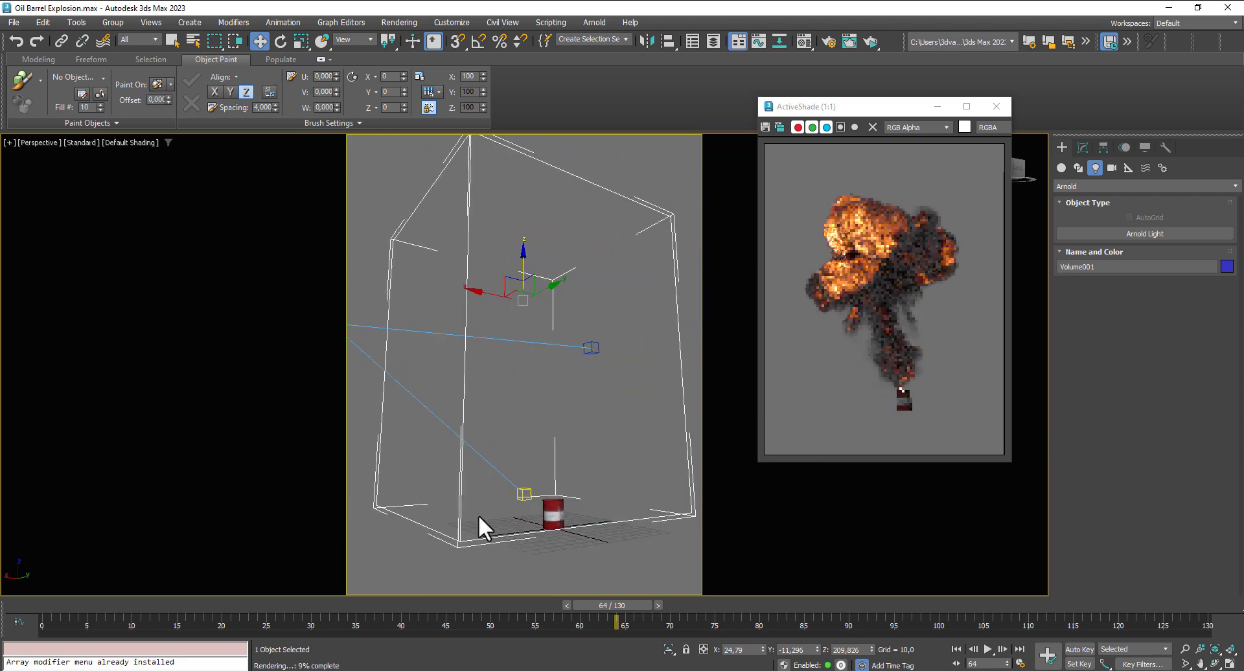
pyautogui.scroll(4, 565, 527)
pyautogui.moveTo(565, 526)
pyautogui.mouseDown(button='middle')
pyautogui.moveTo(510, 552)
pyautogui.moveTo(546, 495)
pyautogui.moveTo(562, 505)
pyautogui.mouseUp(button='middle')
pyautogui.scroll(-4, 525, 543)
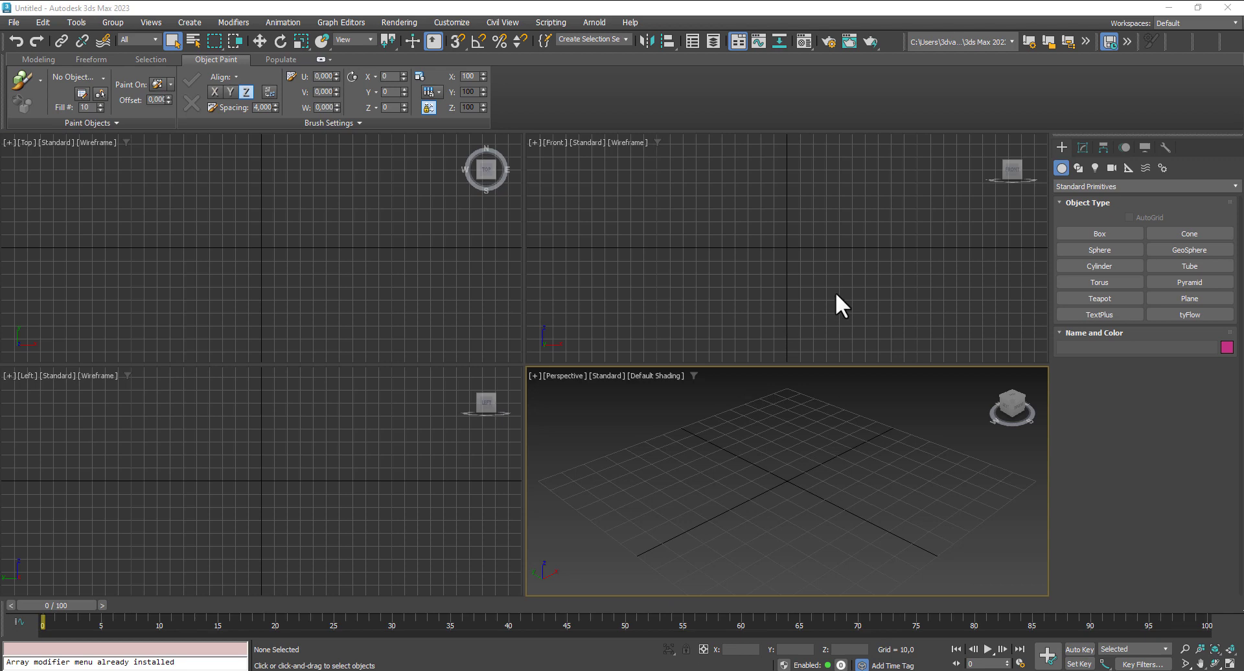
# - Create a cylinder from the center of the Top view, about 38 in radius and about 97.6 high
pyautogui.click(1102, 264)
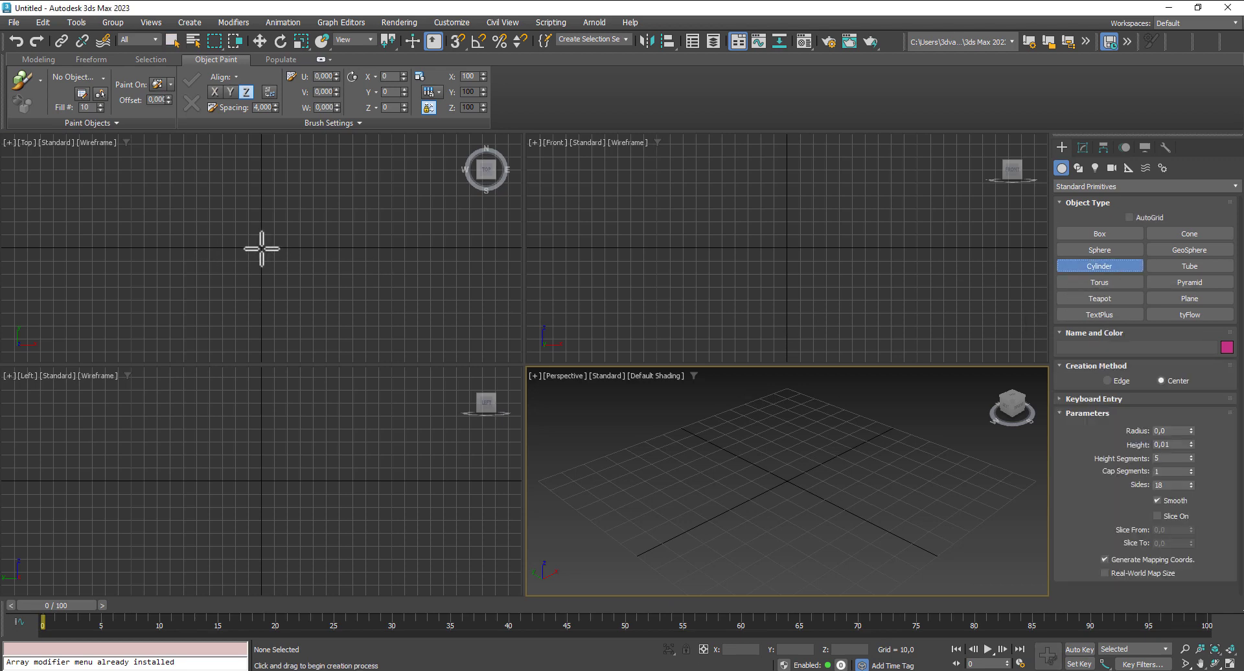
pyautogui.moveTo(262, 248); pyautogui.dragTo(289, 289)
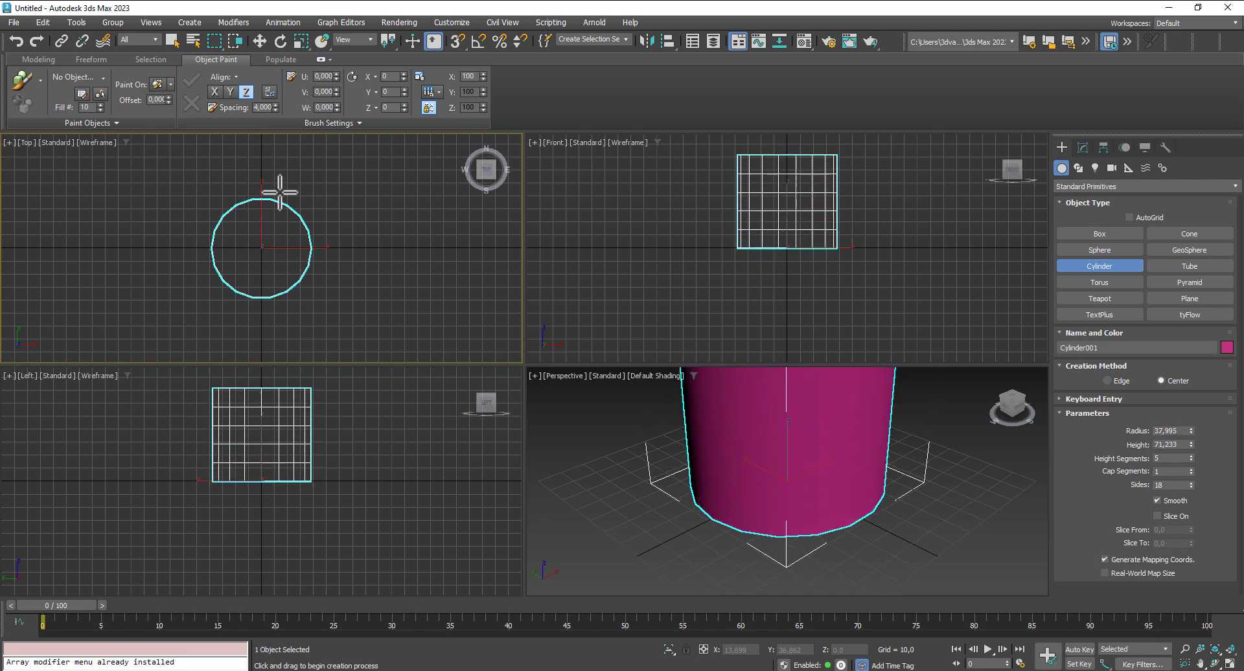
pyautogui.rightClick(280, 162)
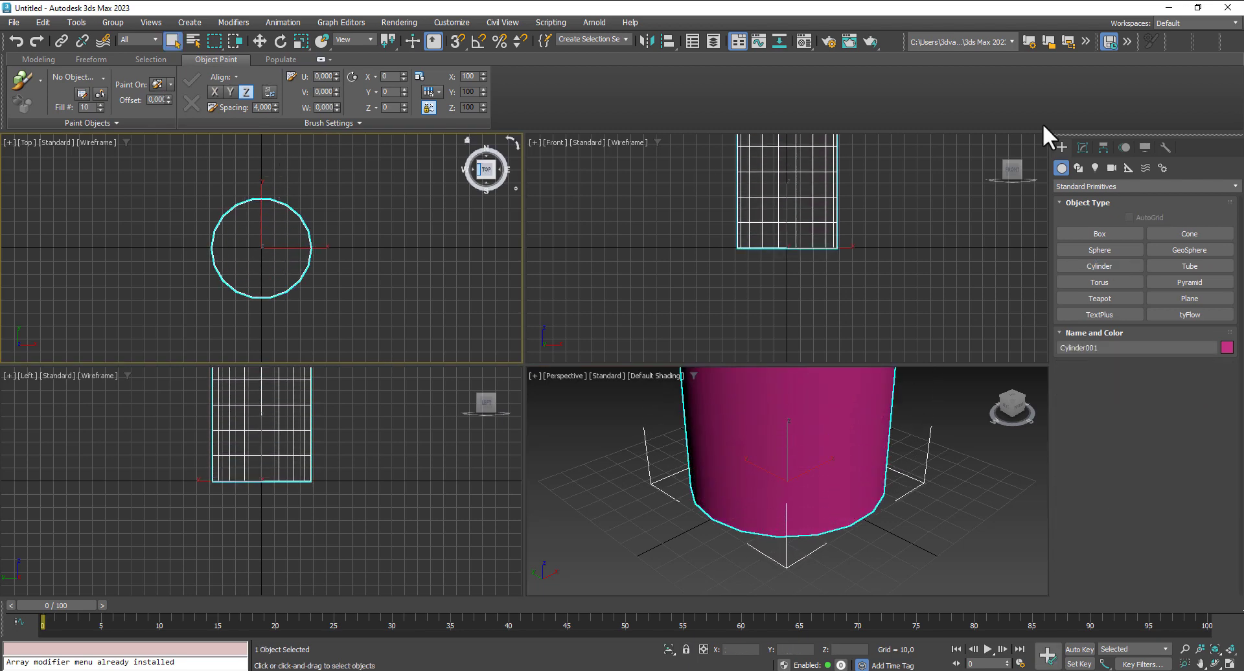
# - Center the cylinder on the world origin by setting its Y position to 0
pyautogui.click(1083, 148)
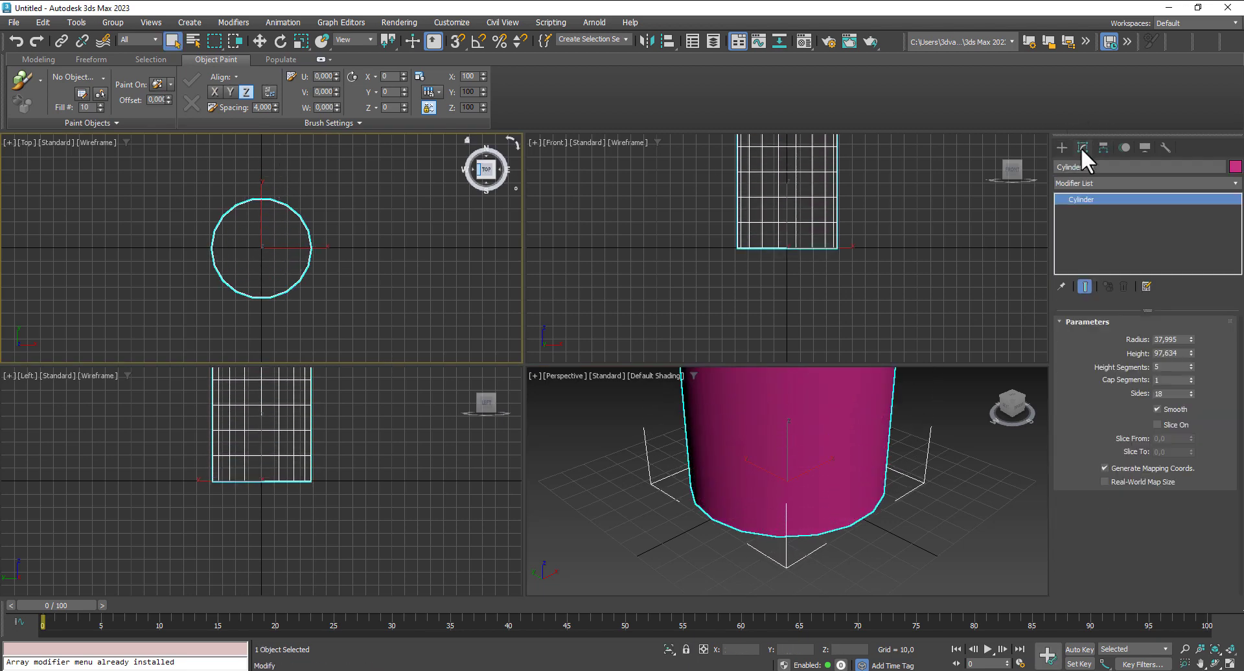
pyautogui.click(259, 42)
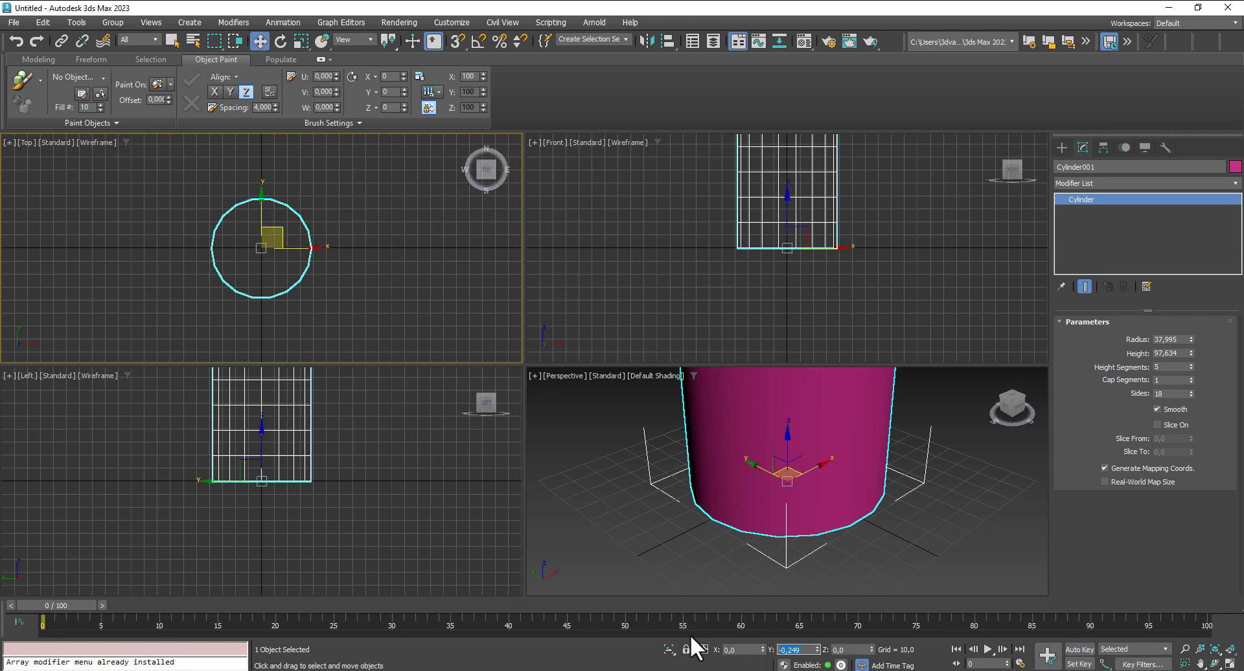
pyautogui.press('Return')
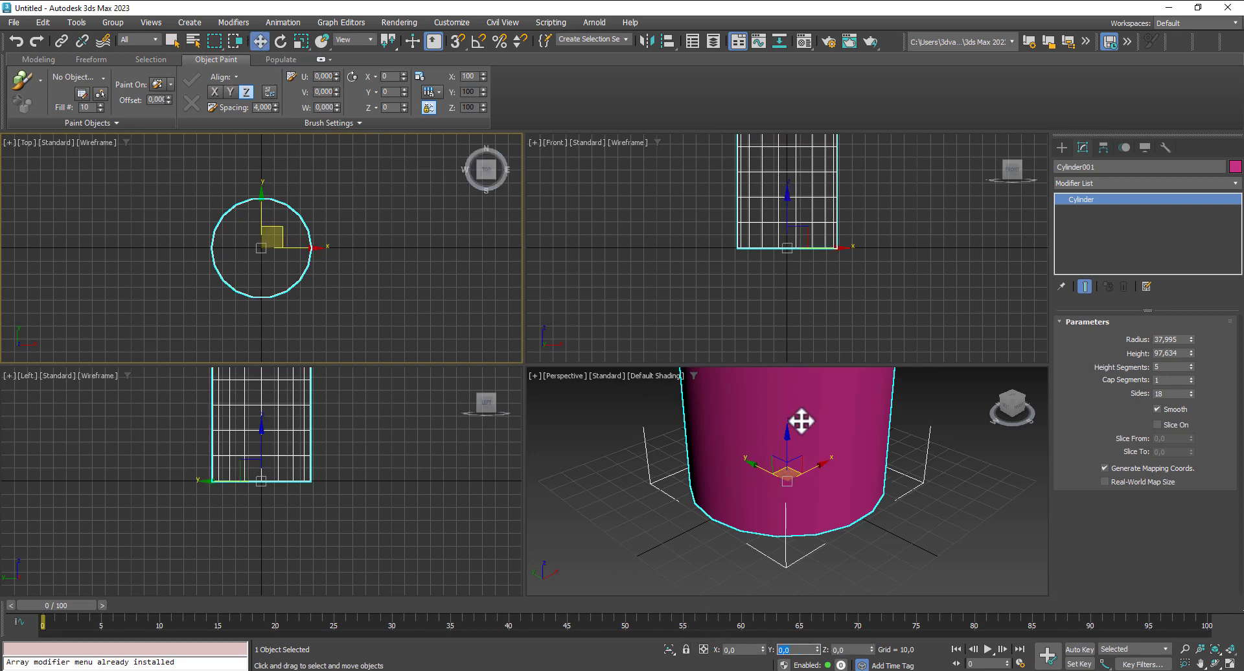
# - Display edged faces in the Perspective view and set the cylinder's sides to 119
pyautogui.moveTo(847, 509); pyautogui.dragTo(845, 532, button='middle')
pyautogui.scroll(-5, 847, 532)
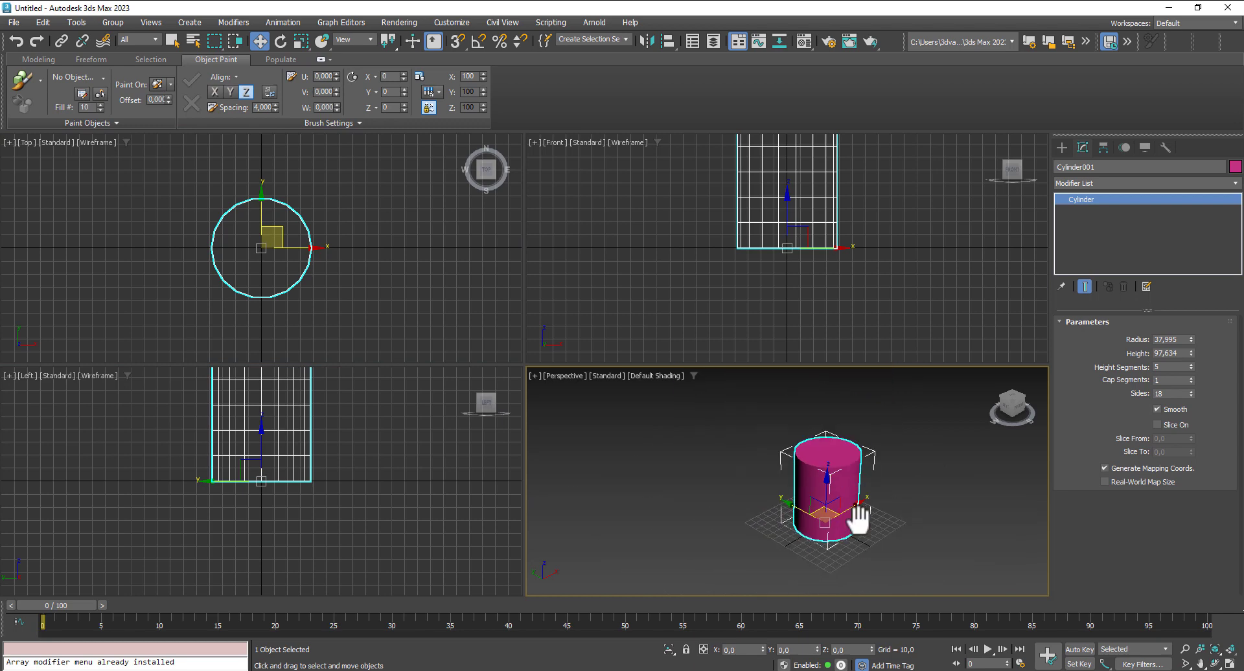
pyautogui.scroll(3, 931, 481)
pyautogui.press('F4')
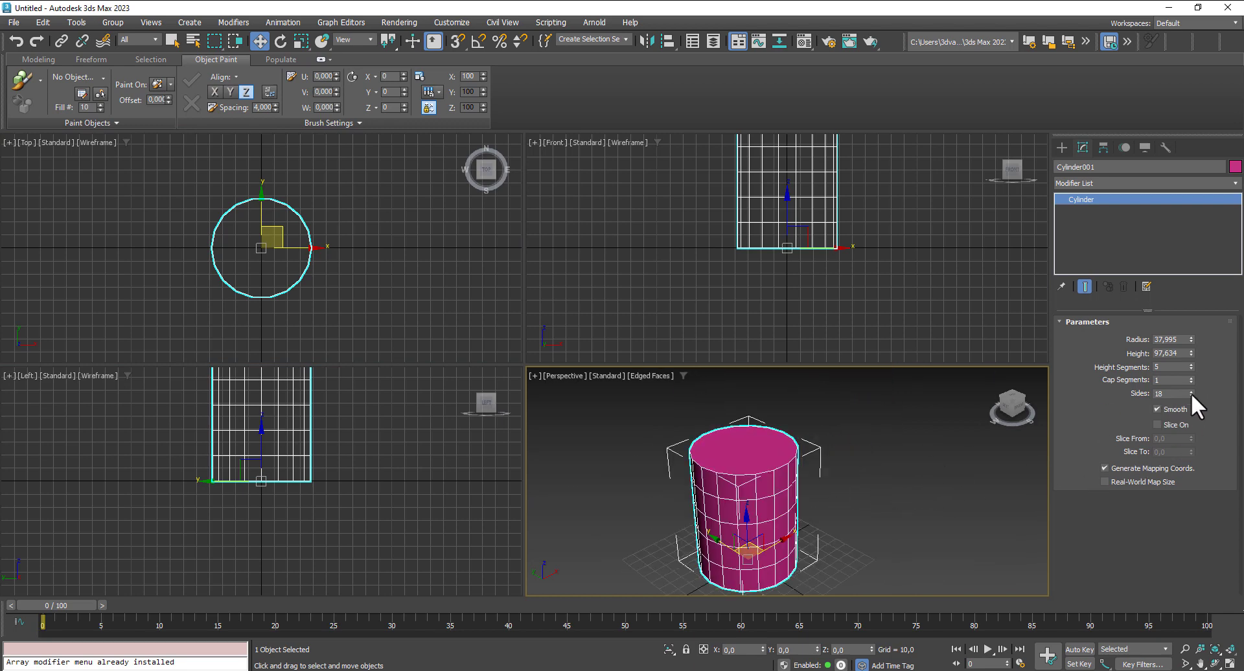
pyautogui.moveTo(1192, 394); pyautogui.dragTo(1207, 329)
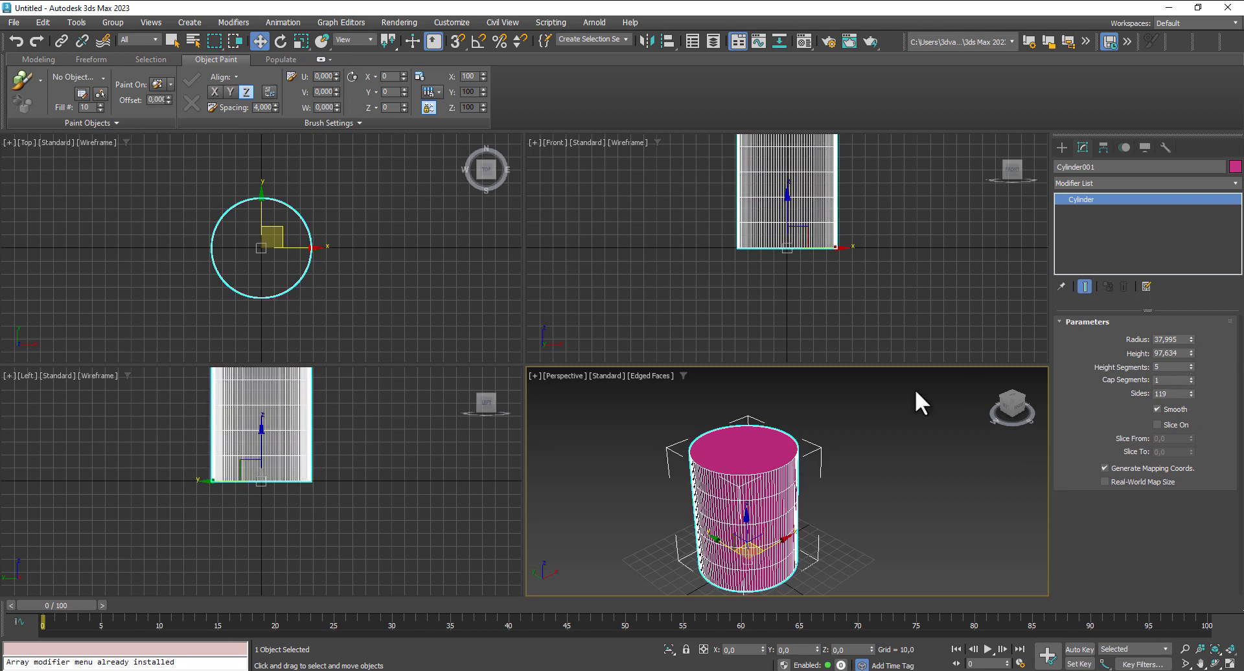
# - Convert the cylinder to an Editable Poly
pyautogui.rightClick(744, 465)
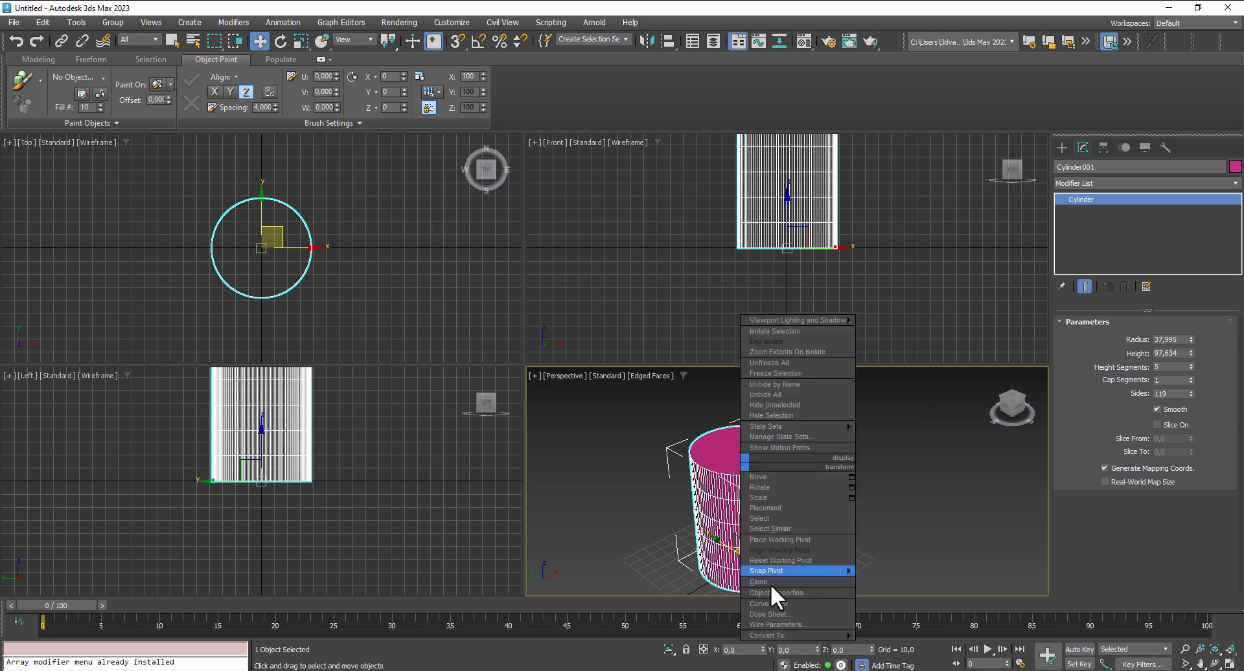
pyautogui.moveTo(792, 634)
pyautogui.click(915, 646)
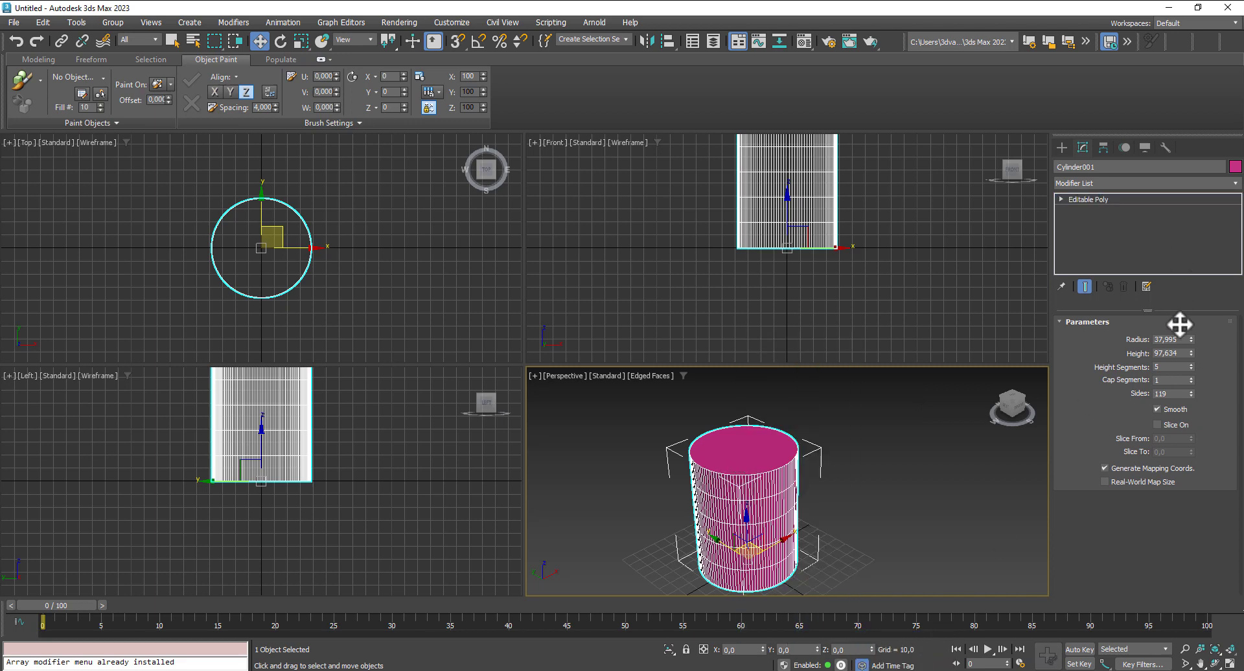
# - Select the cylinder's top polygon in the Perspective view and inset it by about 1
pyautogui.click(1158, 337)
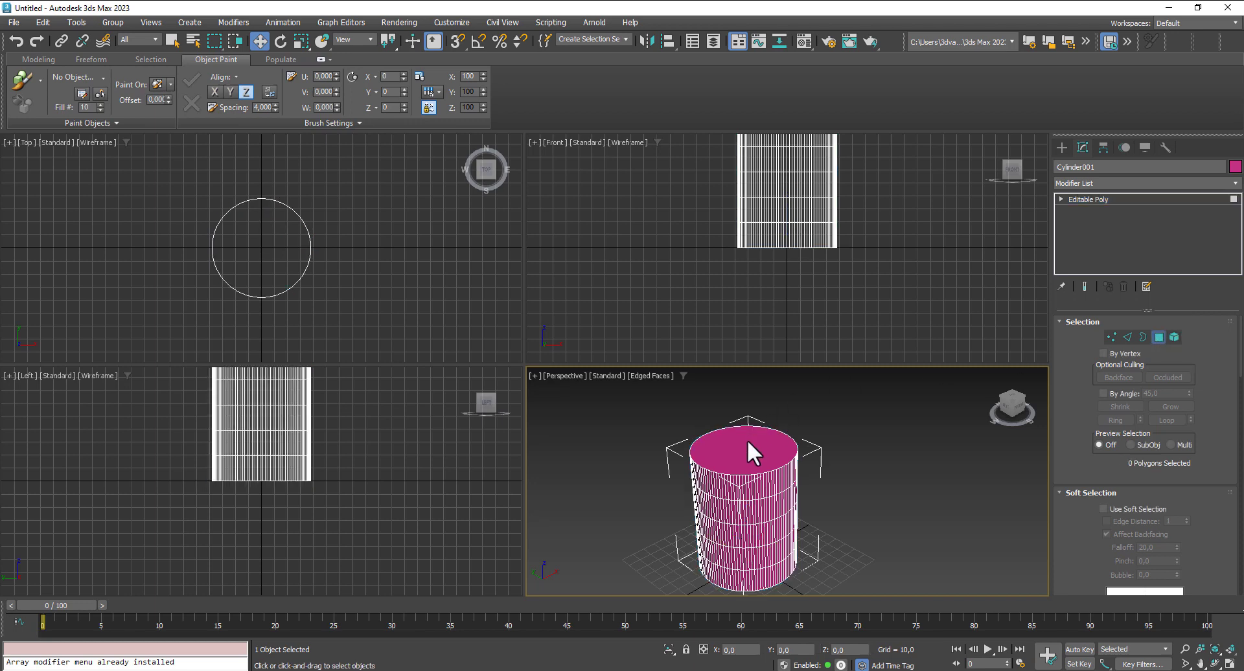
pyautogui.click(748, 449)
pyautogui.hotkey('alt', 'w')
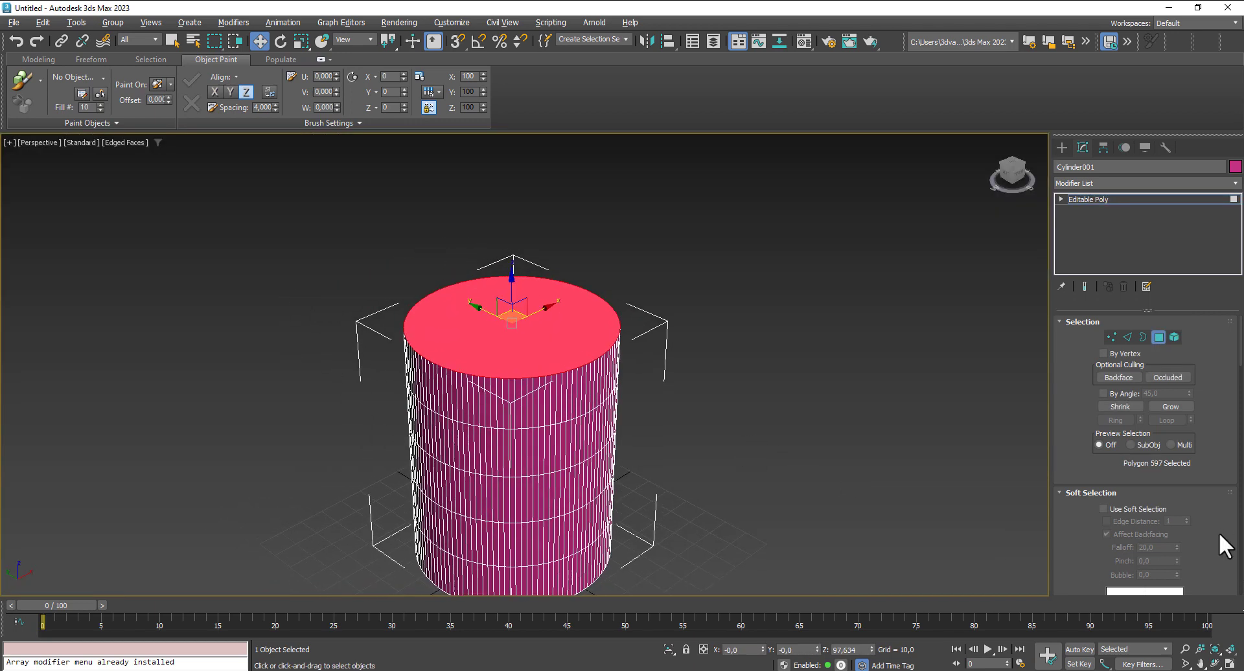
pyautogui.scroll(-5, 1204, 506)
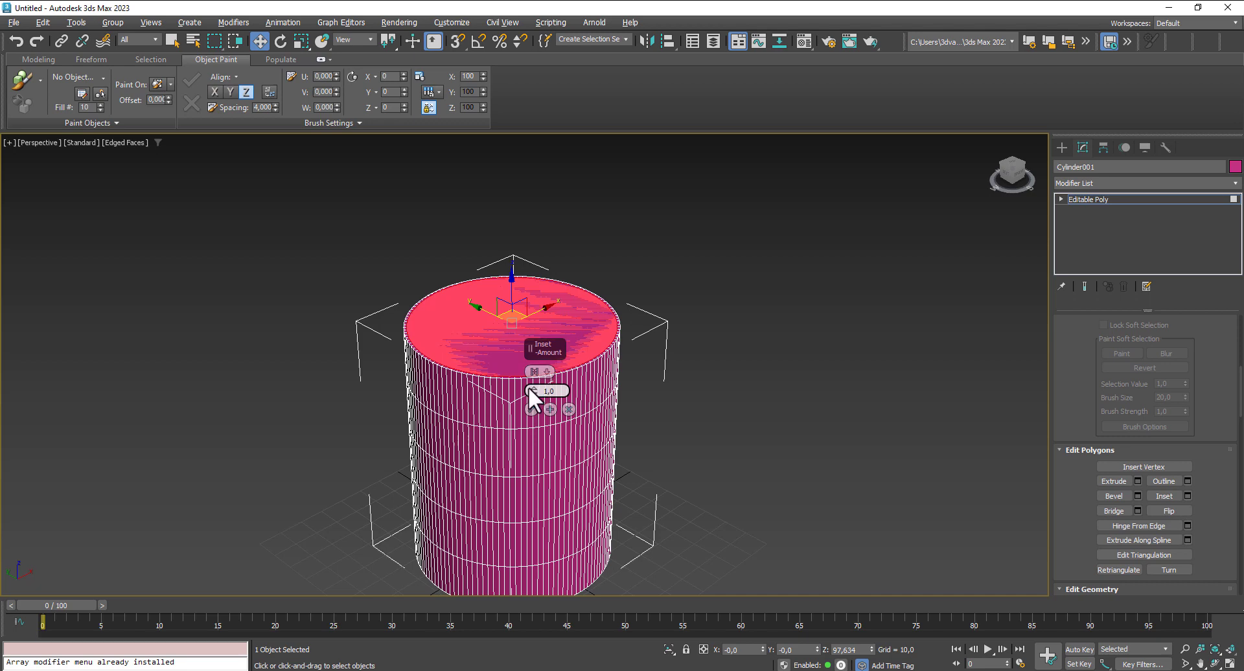
pyautogui.moveTo(534, 382); pyautogui.dragTo(536, 384)
pyautogui.click(531, 410)
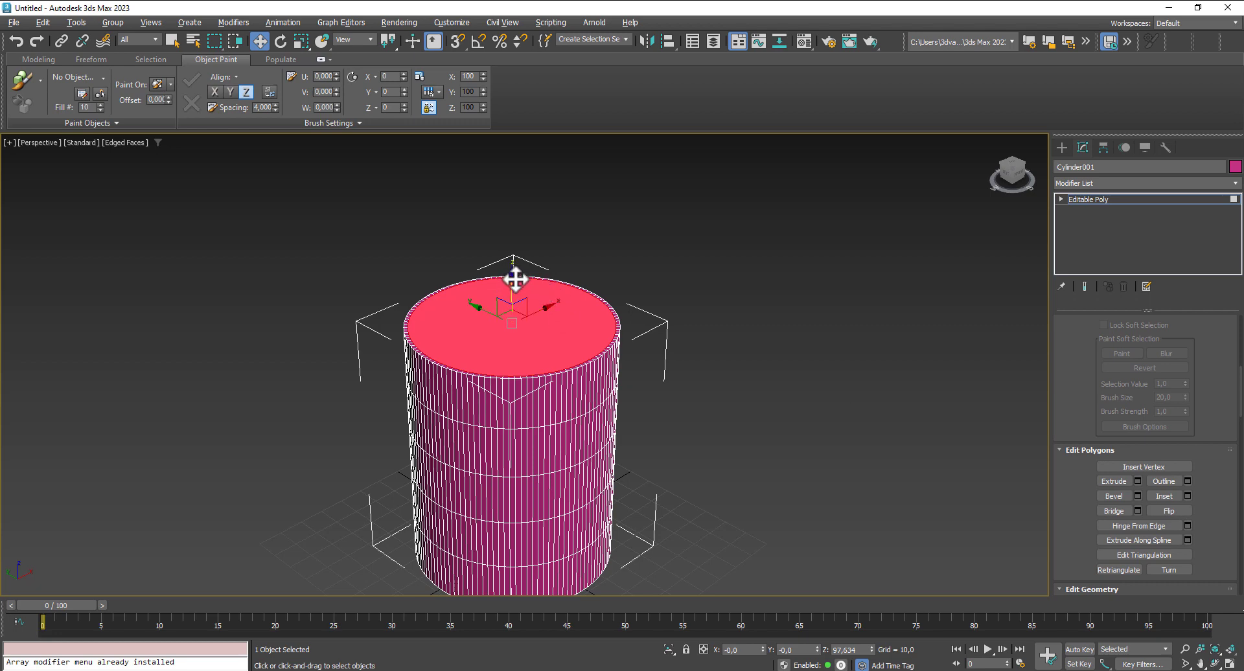
# - Extrude the inset top polygon inward by about -17.39 and turn off edged faces
pyautogui.click(1136, 481)
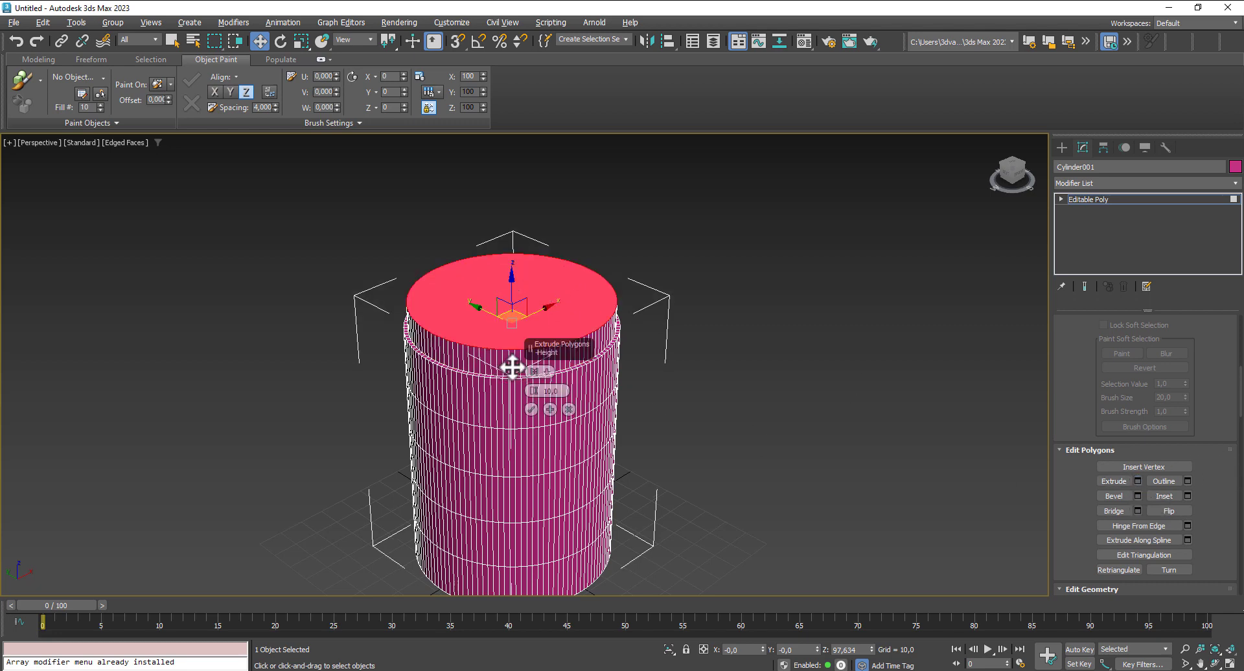
pyautogui.moveTo(532, 391); pyautogui.dragTo(584, 586)
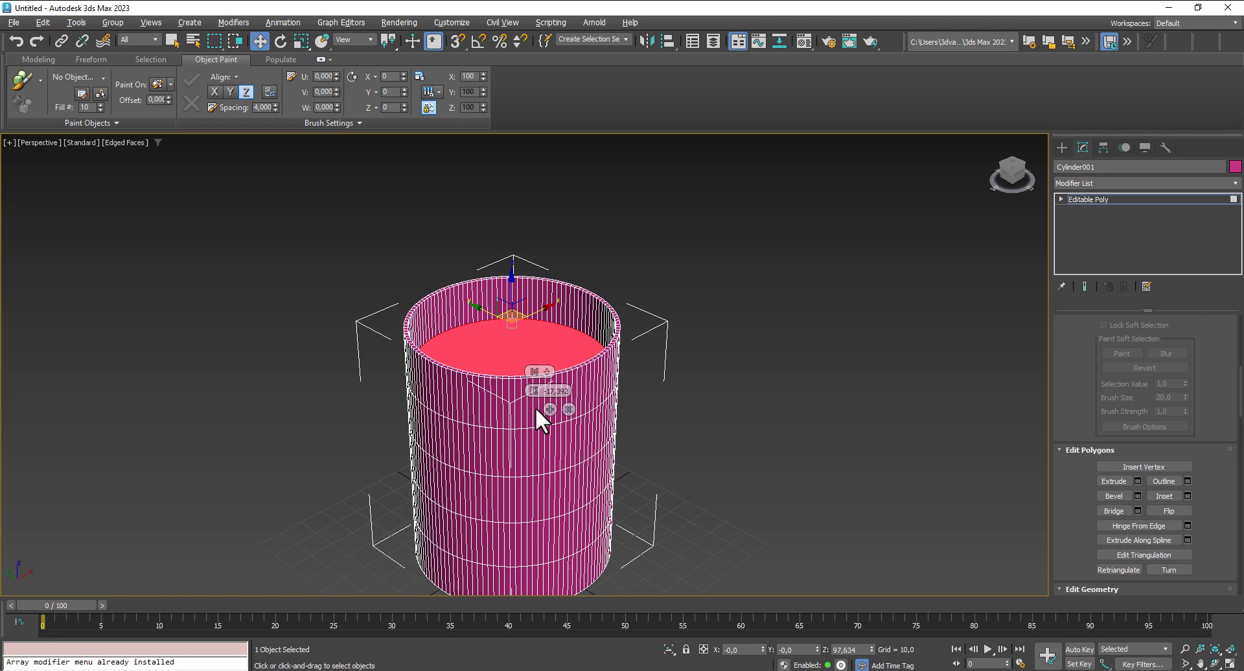
pyautogui.click(535, 407)
pyautogui.press('F4')
pyautogui.click(760, 407)
pyautogui.press('F4')
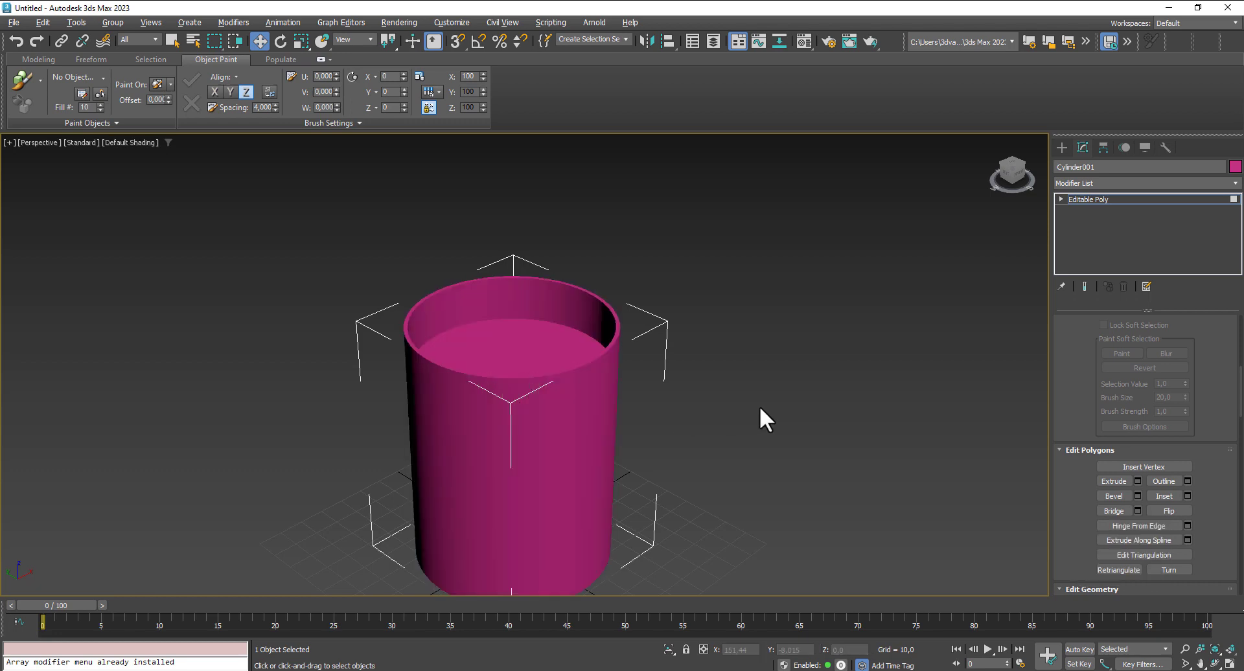
pyautogui.scroll(-3, 747, 418)
pyautogui.keyDown('alt'); pyautogui.moveTo(742, 418); pyautogui.dragTo(820, 414, button='middle'); pyautogui.keyUp('alt')
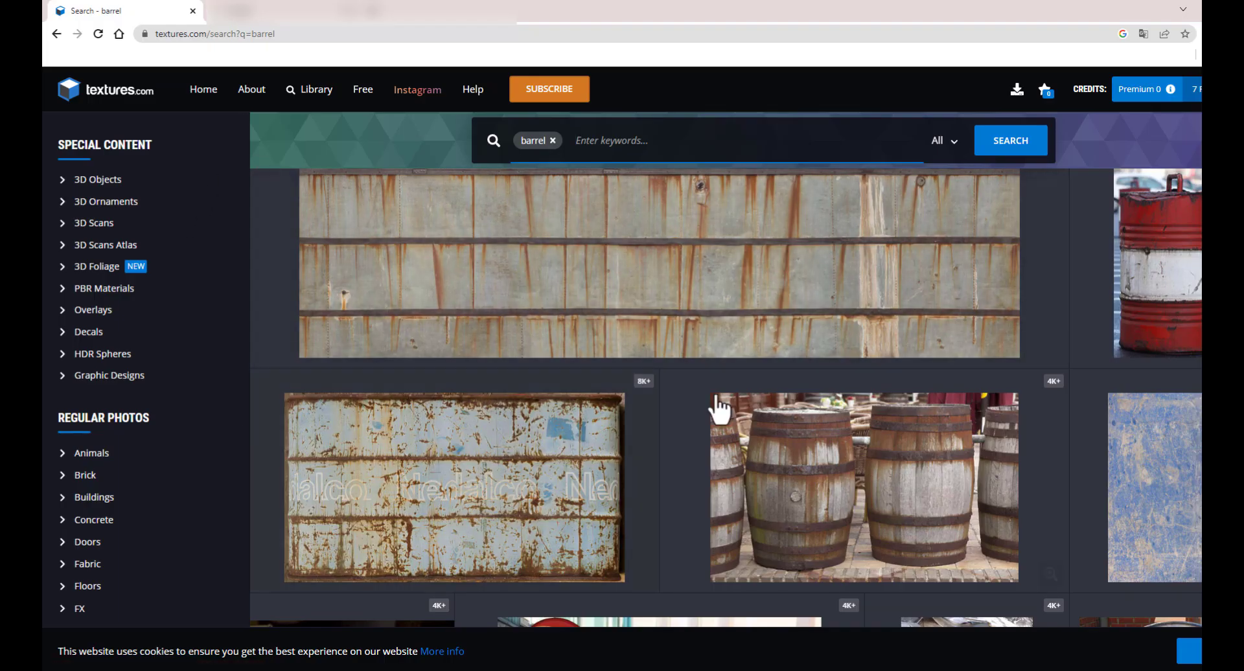
# - Switch to the browser and examine the barrel search results on textures.com, including the red and white barrel photo
pyautogui.scroll(4, 633, 402)
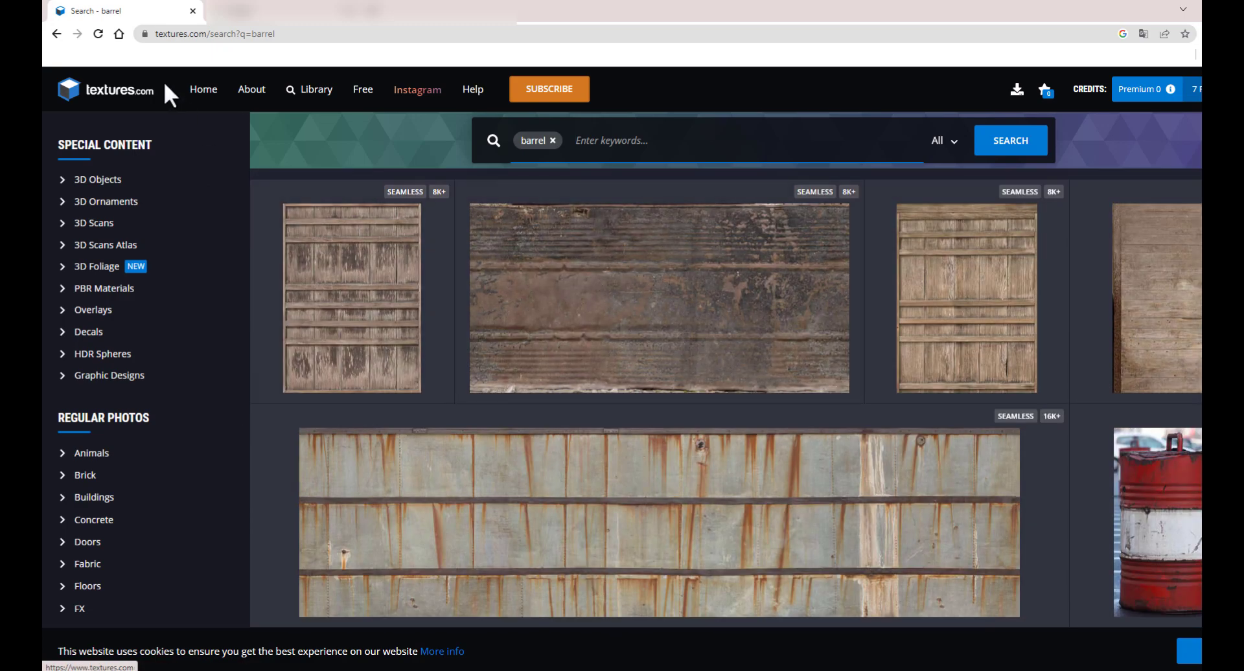
pyautogui.scroll(-1, 572, 348)
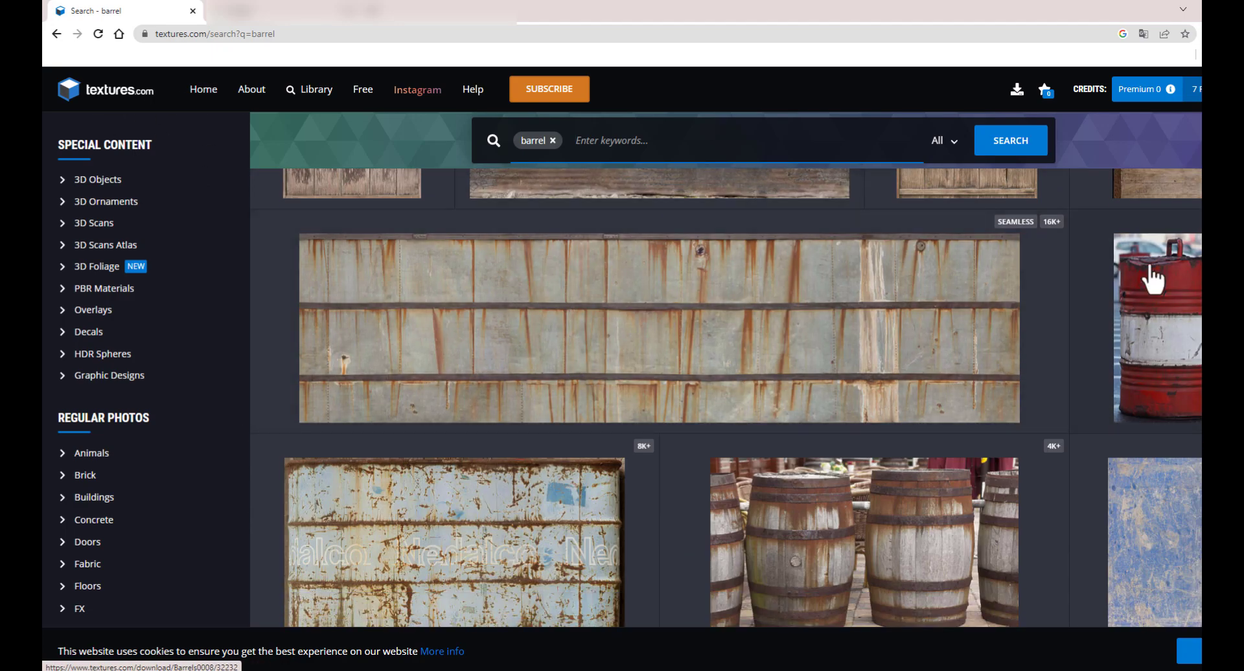
pyautogui.click(1193, 350)
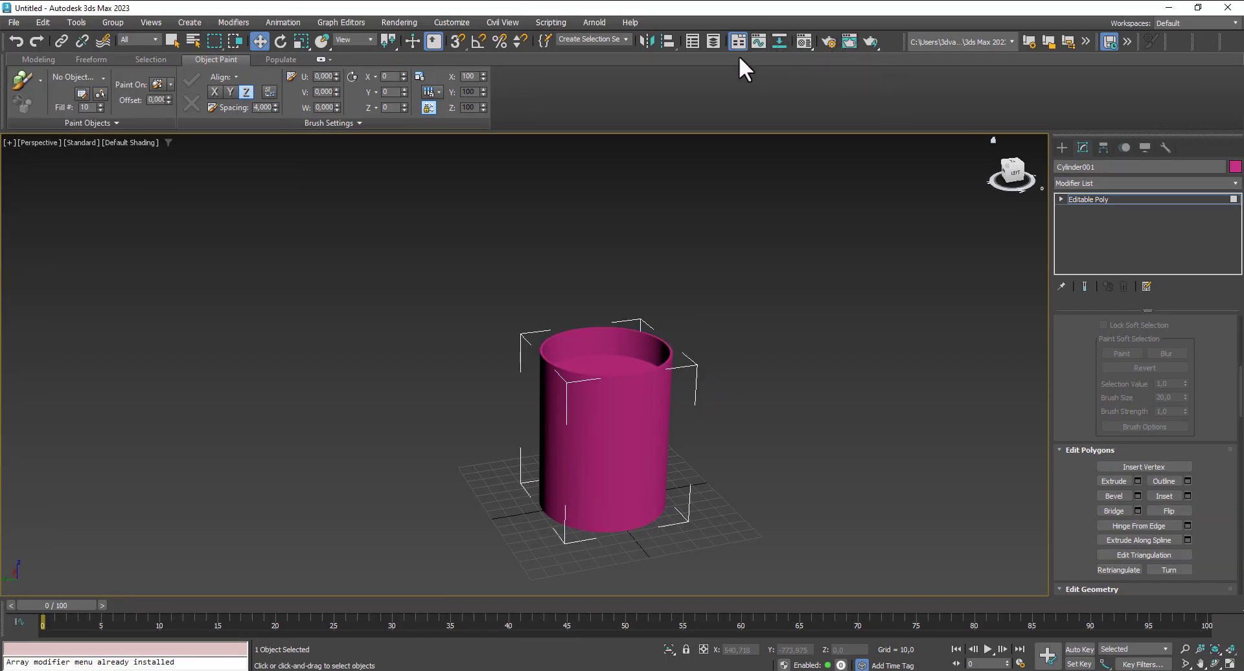
# - Switch to 3ds Max and change the first material slot to an Arnold Standard Surface material
pyautogui.click(803, 42)
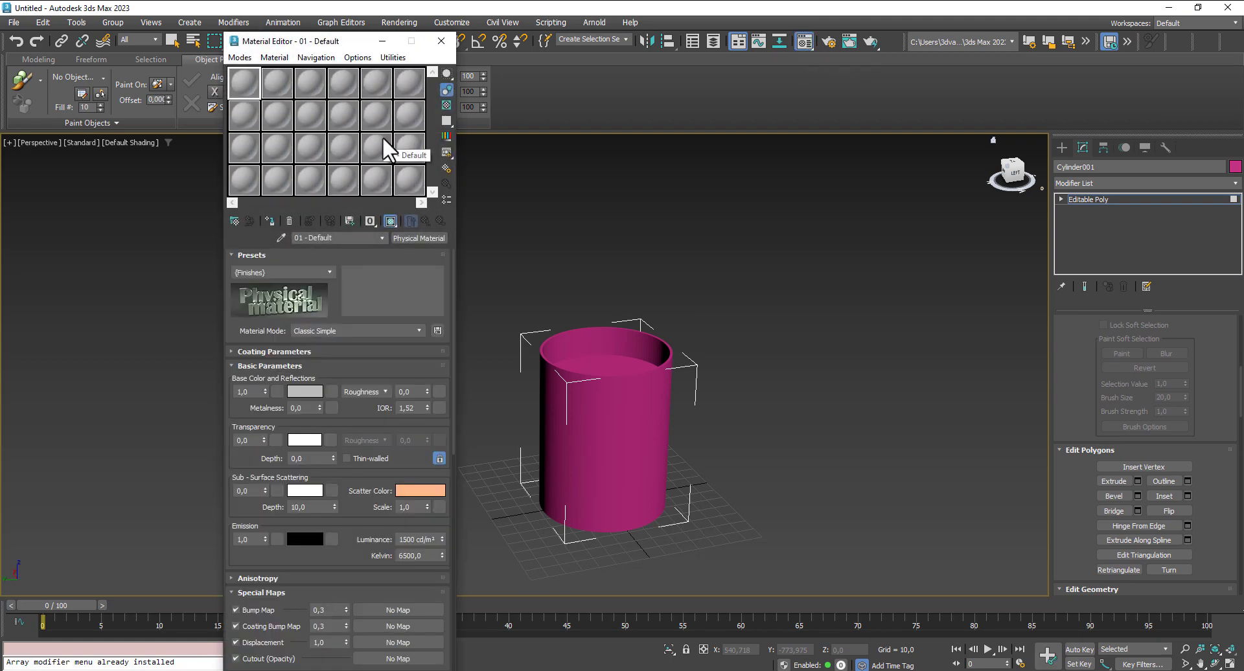
pyautogui.click(425, 238)
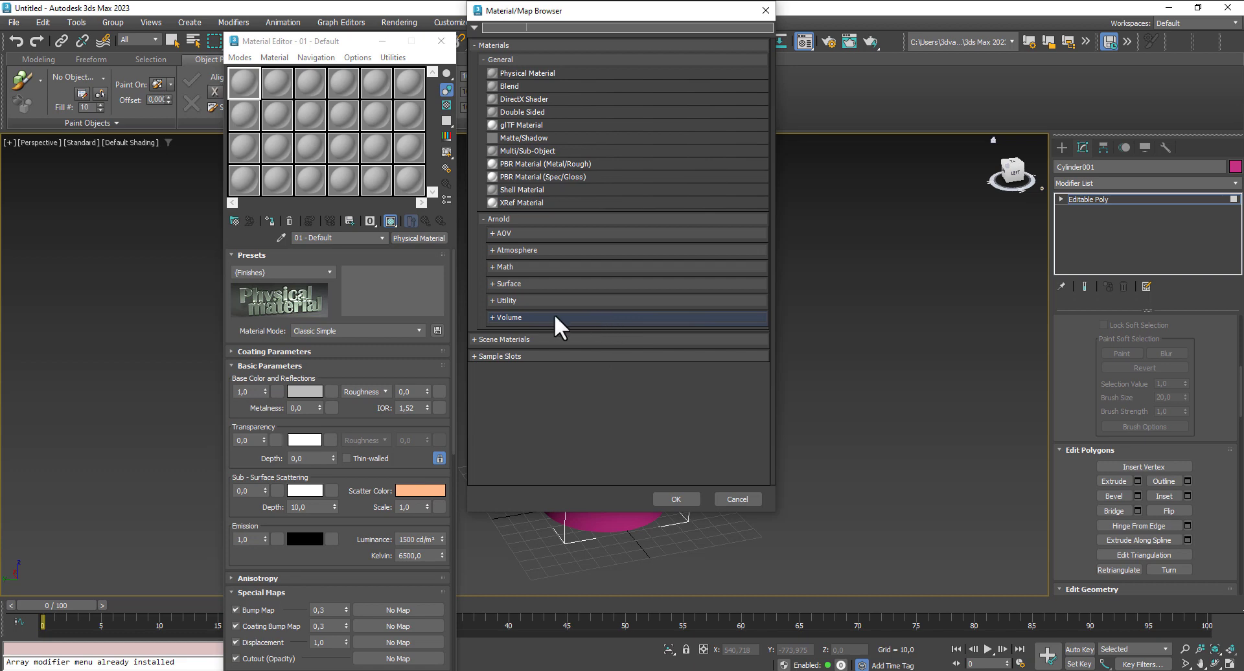
pyautogui.click(526, 283)
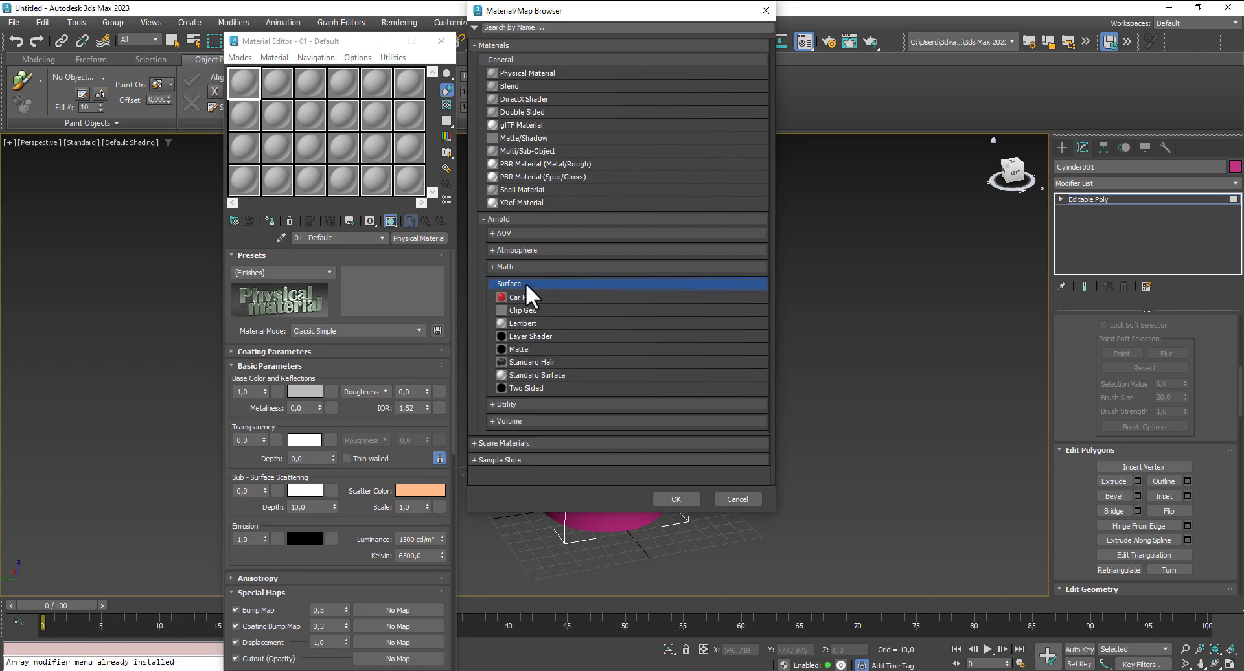
pyautogui.doubleClick(551, 376)
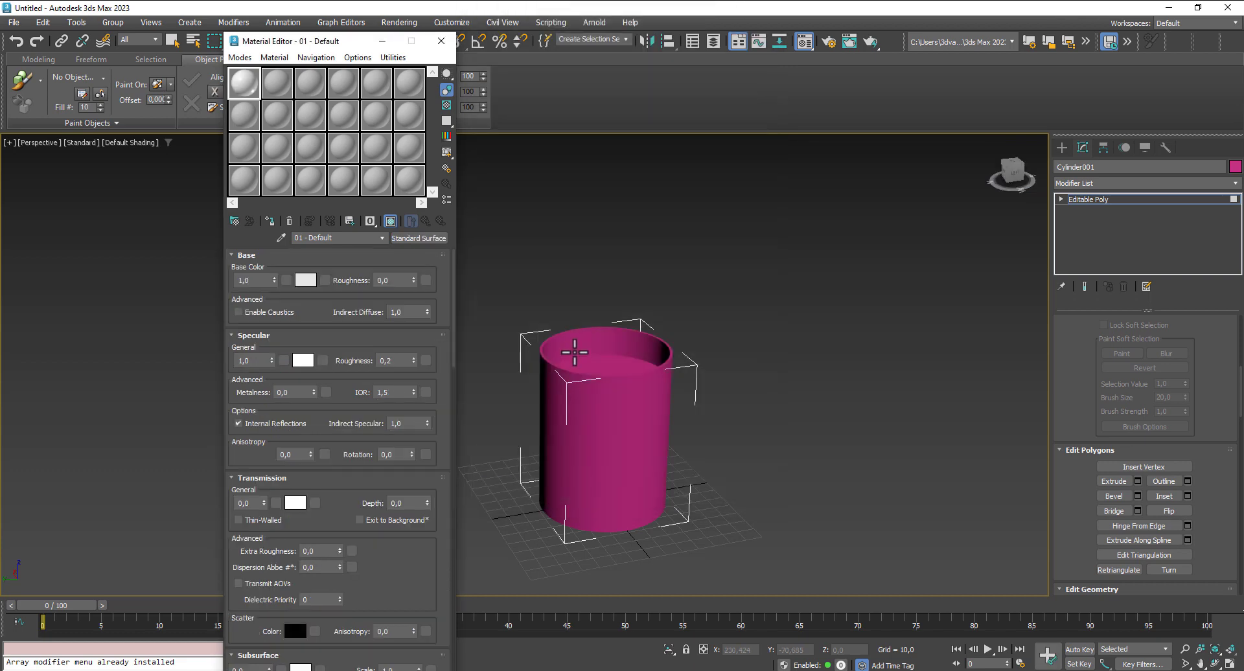
pyautogui.click(442, 41)
# - Turn on edged faces, show all four views and select the vertical edges of the barrel's uppermost segment in the Front view
pyautogui.press('F4')
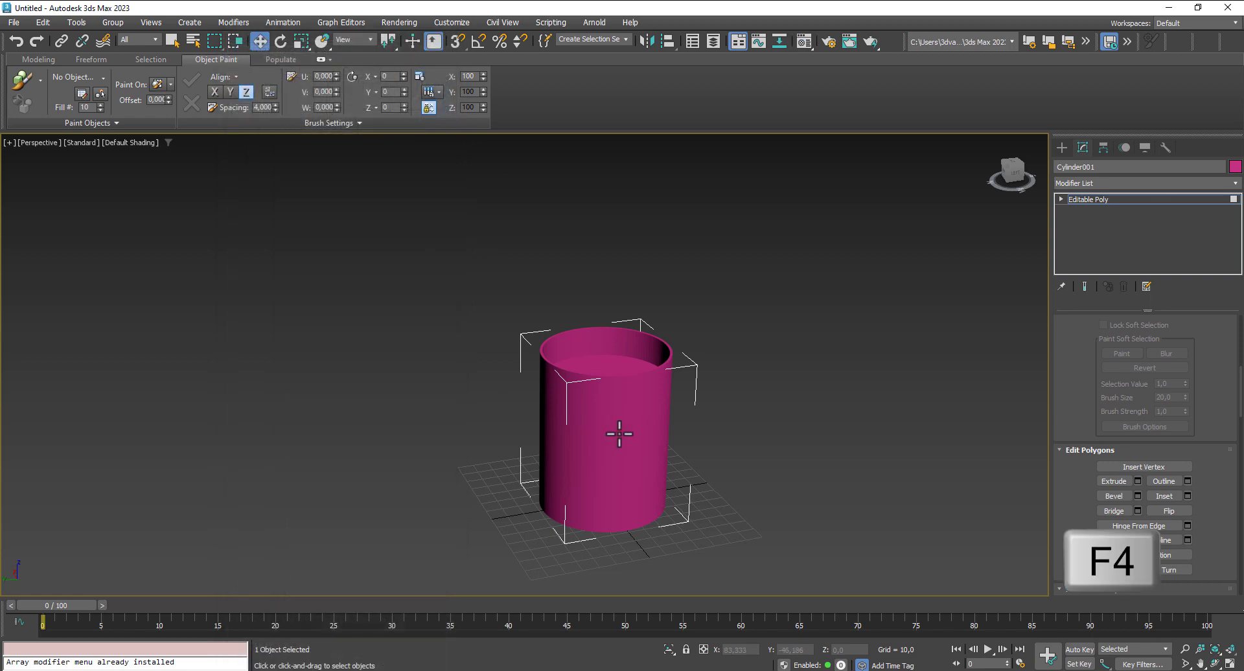
pyautogui.click(619, 434)
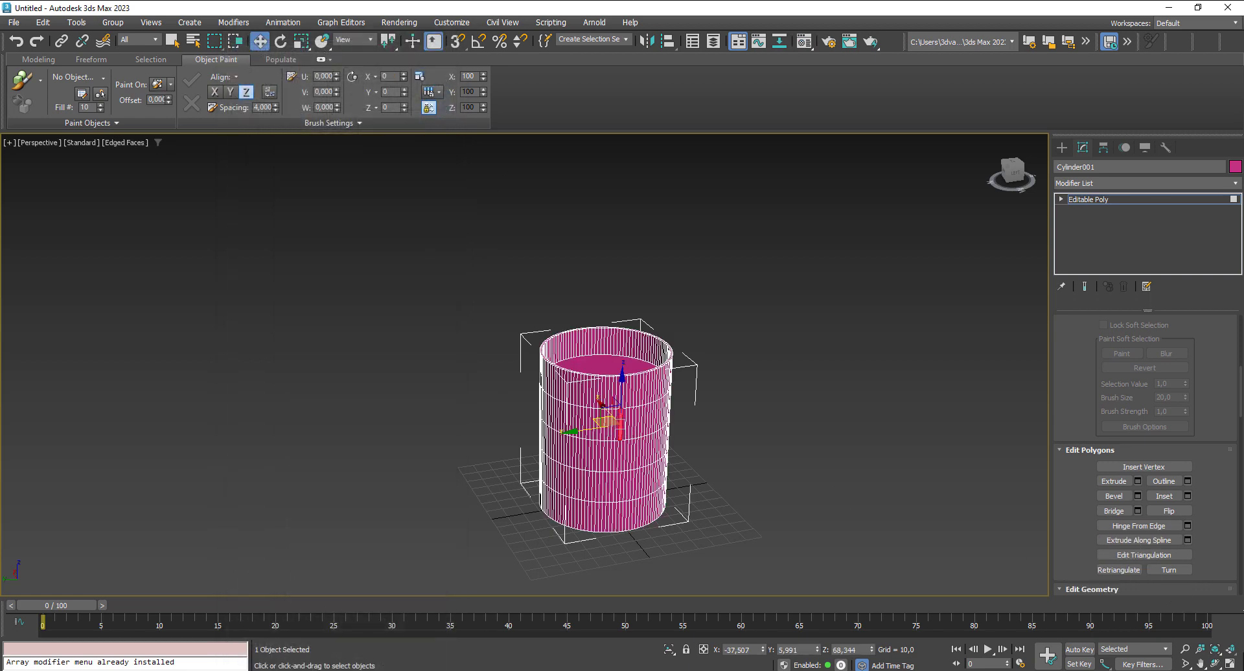
pyautogui.click(1231, 664)
pyautogui.moveTo(827, 285); pyautogui.dragTo(799, 388, button='middle')
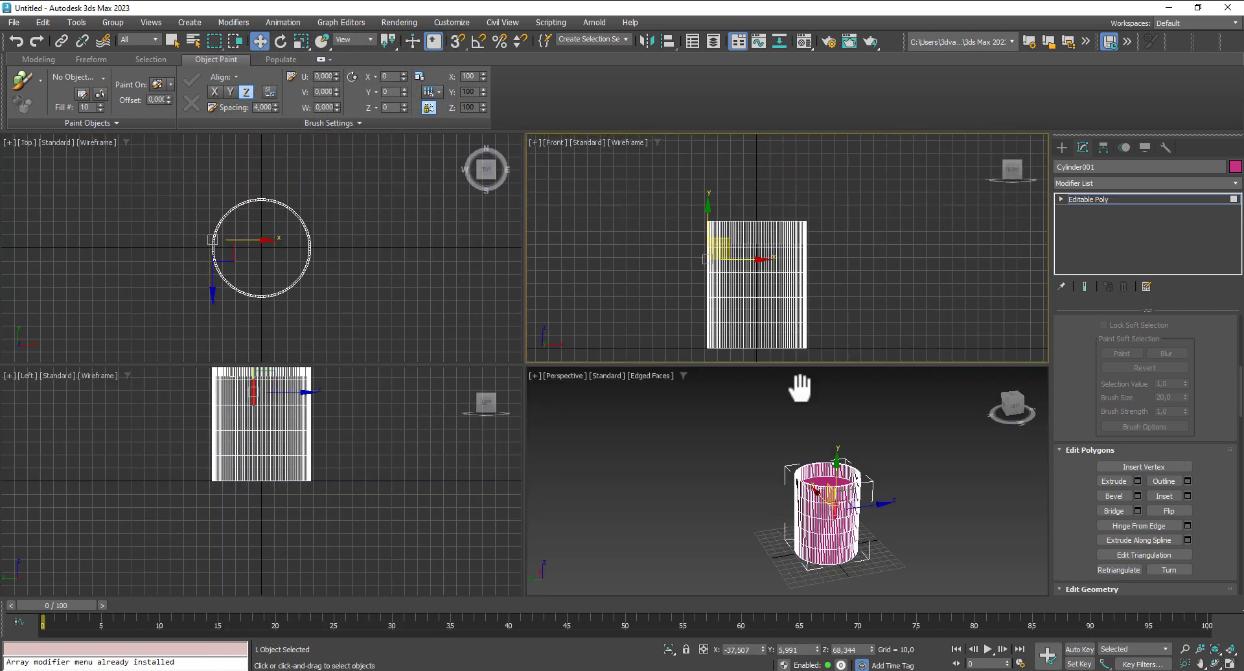
pyautogui.scroll(2, 822, 232)
pyautogui.click(1061, 199)
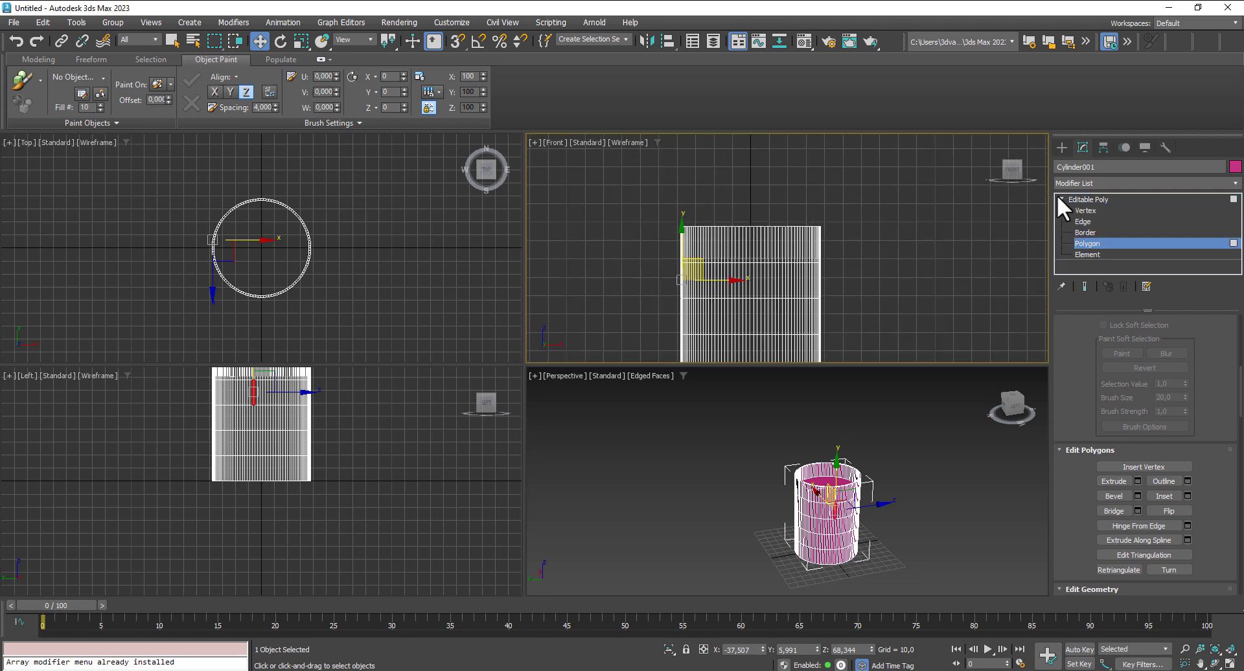
pyautogui.click(1086, 222)
pyautogui.moveTo(819, 242); pyautogui.dragTo(659, 249)
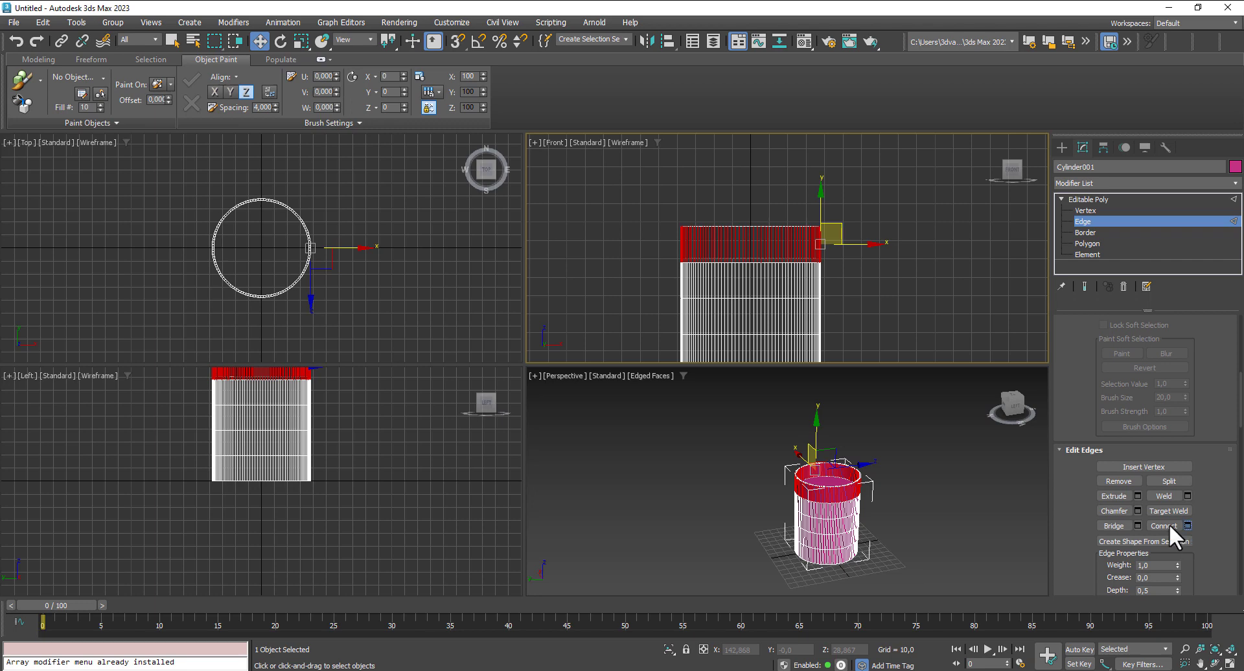
# - Connect the selected edges with one segment, pinch 0 and a slide of about -78, placing the loop near the rim
pyautogui.click(1187, 526)
pyautogui.moveTo(797, 295); pyautogui.dragTo(865, 473)
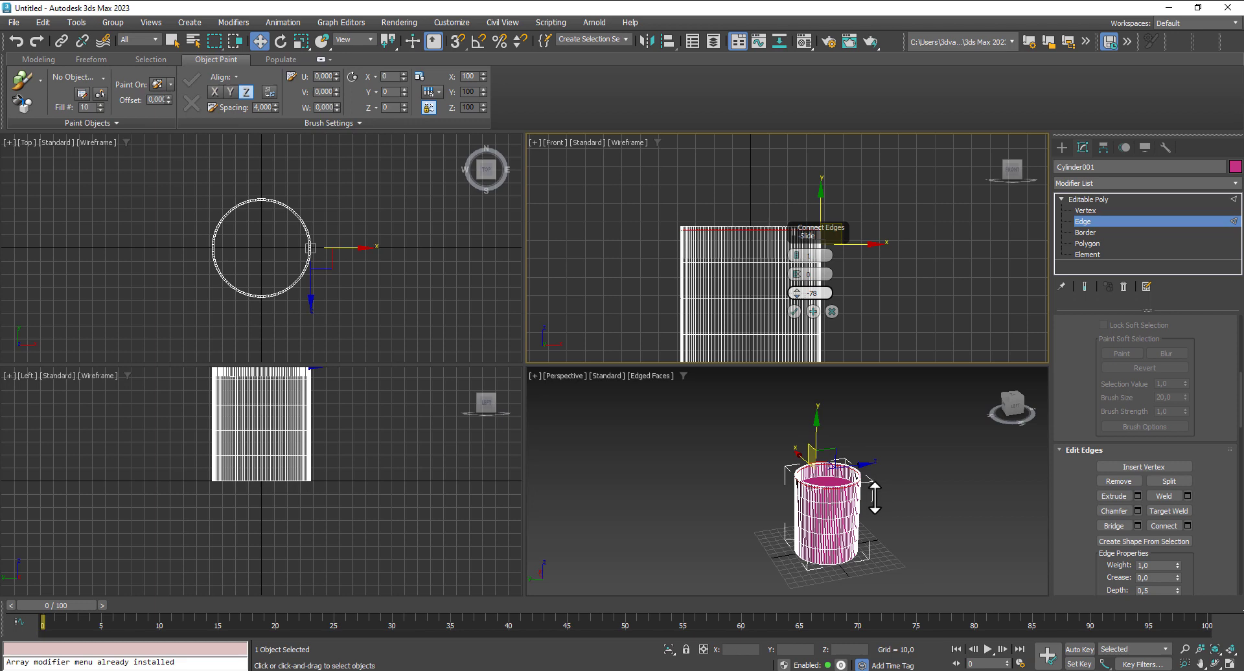
pyautogui.moveTo(875, 505); pyautogui.dragTo(875, 508)
pyautogui.click(794, 313)
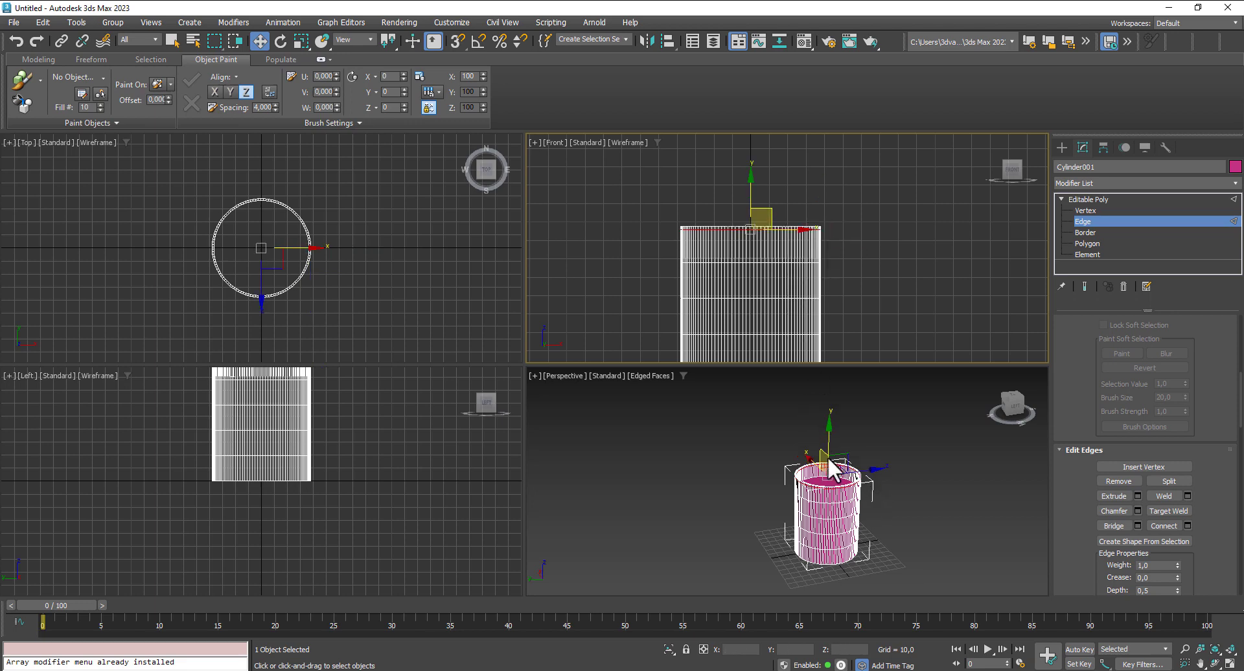
# - Select the front-facing polygons of the narrow outer band just below the barrel's rim with point-to-point selection
pyautogui.scroll(10, 711, 437)
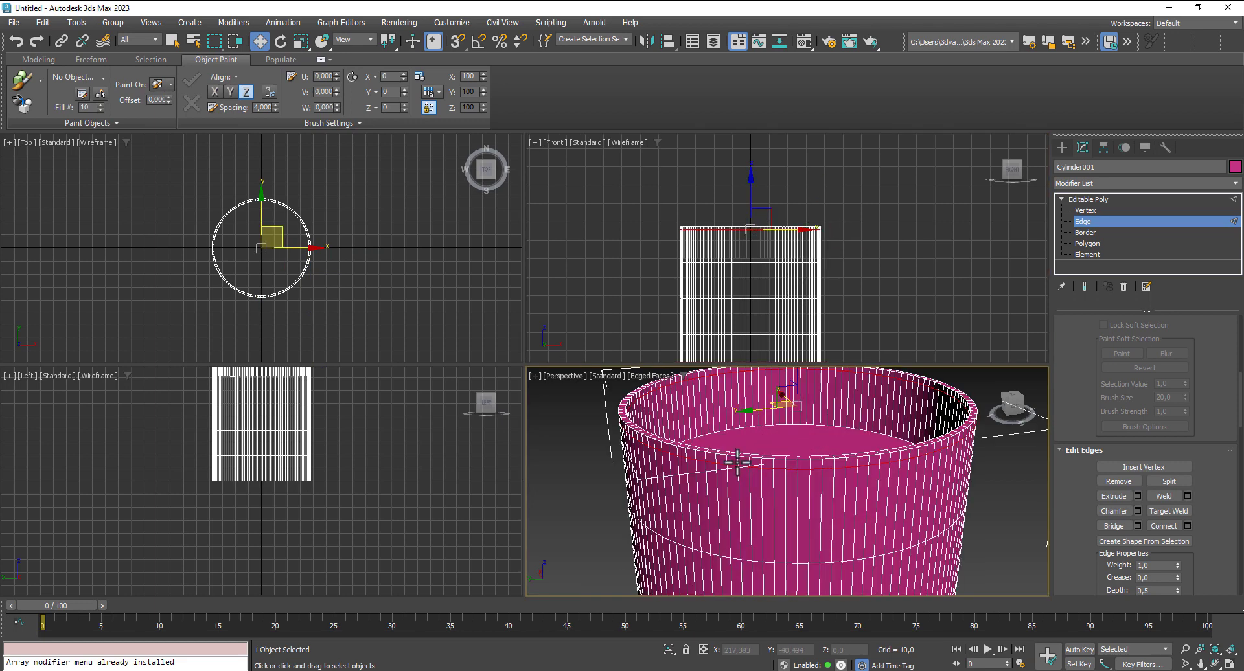
pyautogui.click(1087, 243)
pyautogui.click(724, 462)
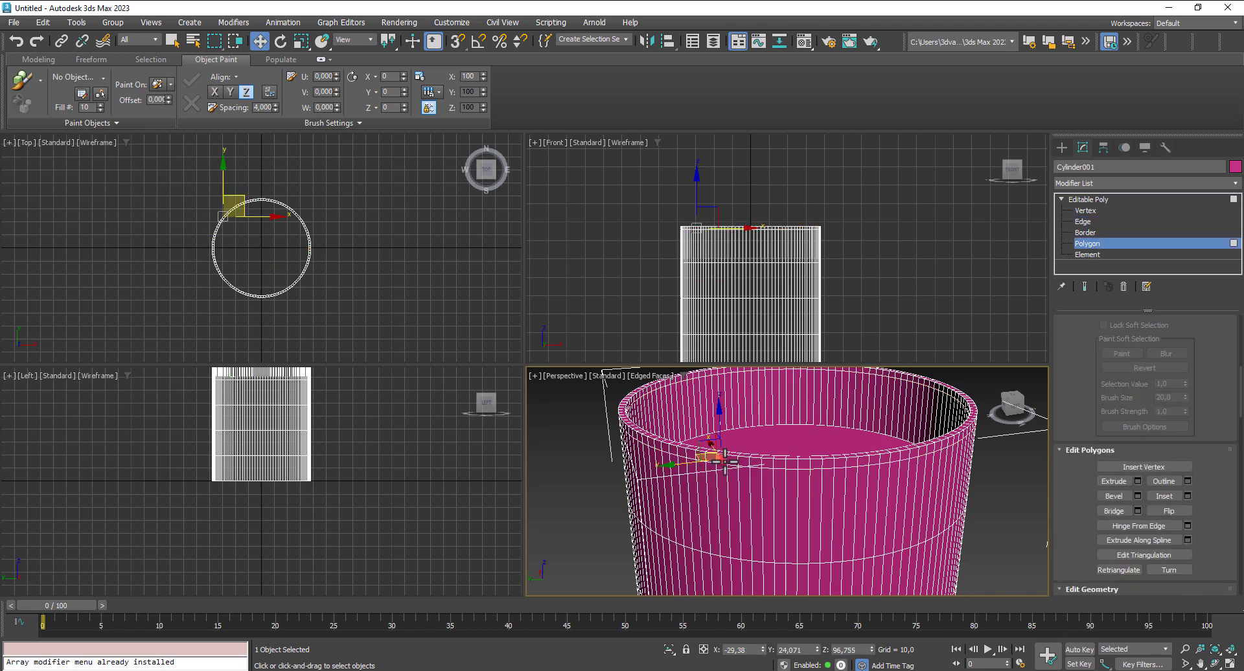
pyautogui.press('shift')
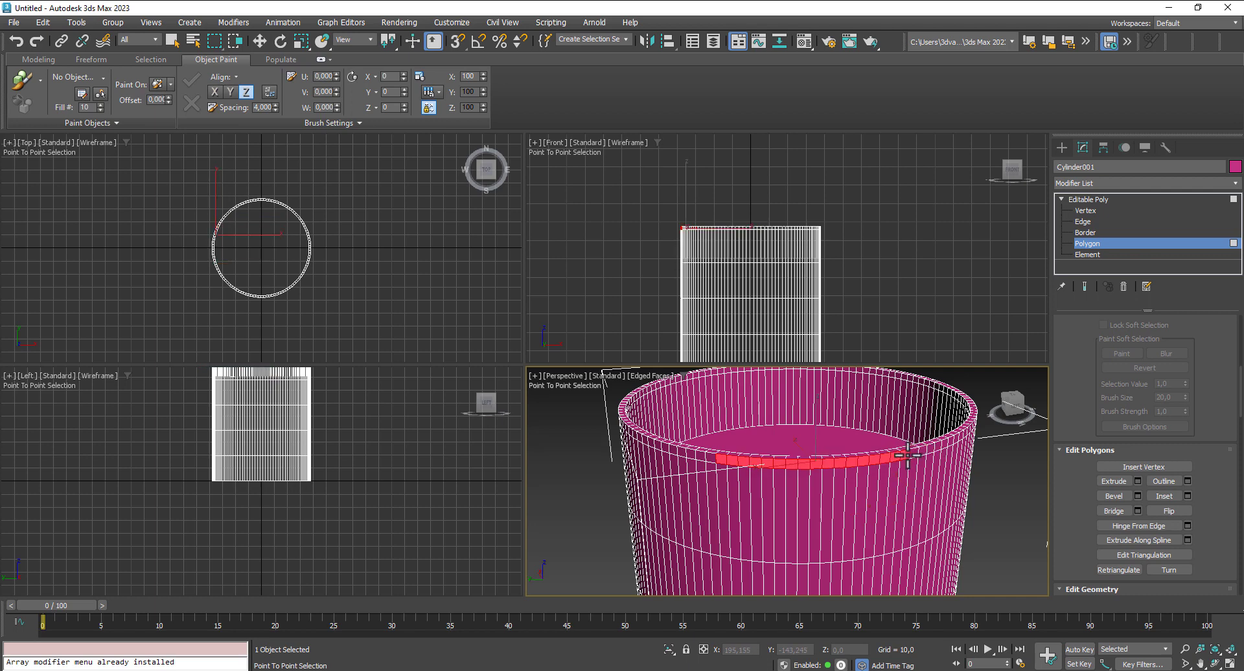
pyautogui.click(940, 448)
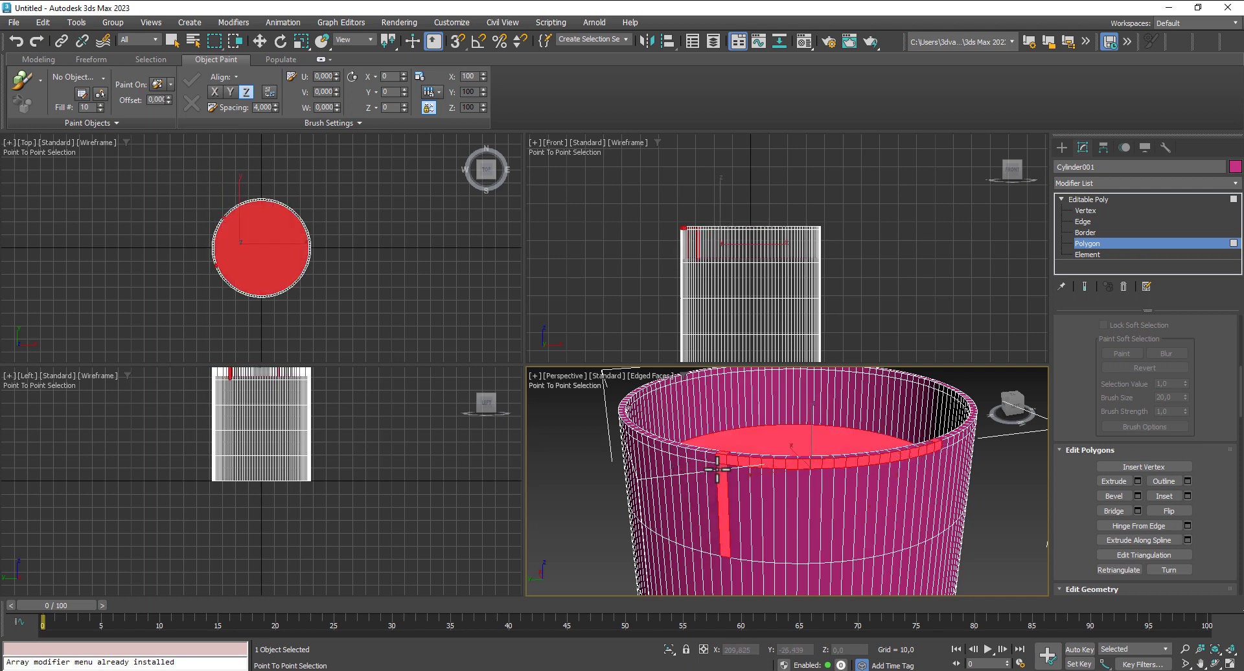
pyautogui.rightClick(719, 461)
pyautogui.moveTo(710, 458); pyautogui.dragTo(704, 458)
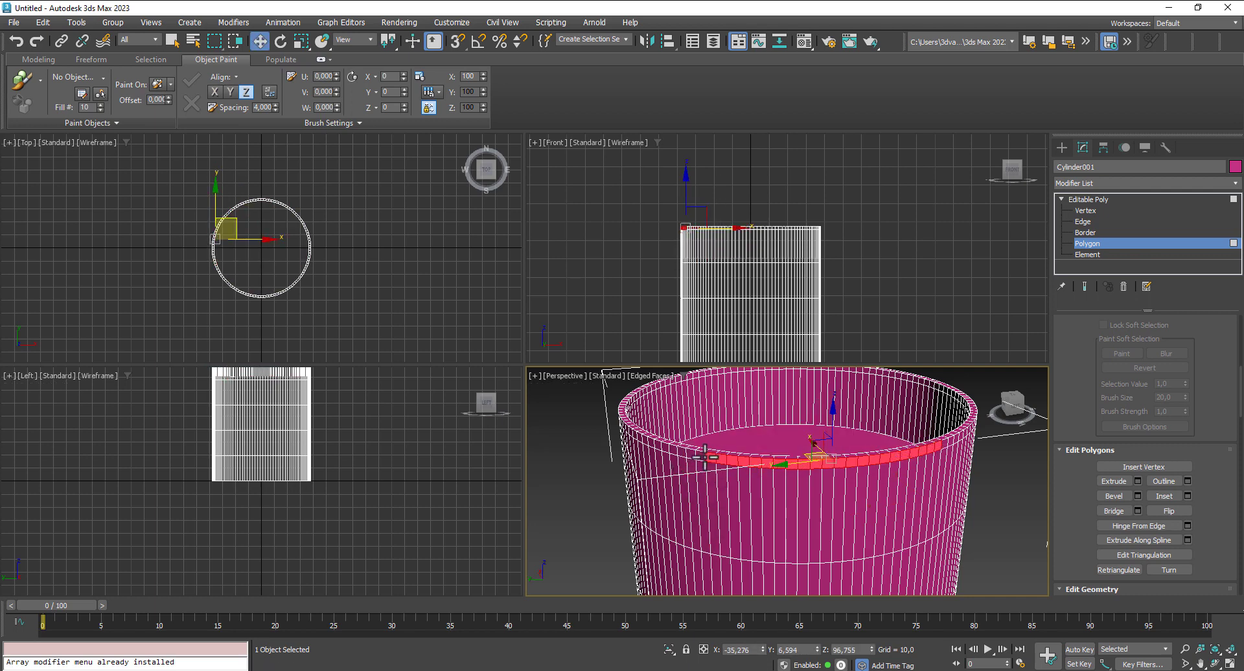
pyautogui.hotkey('shift', 'p')
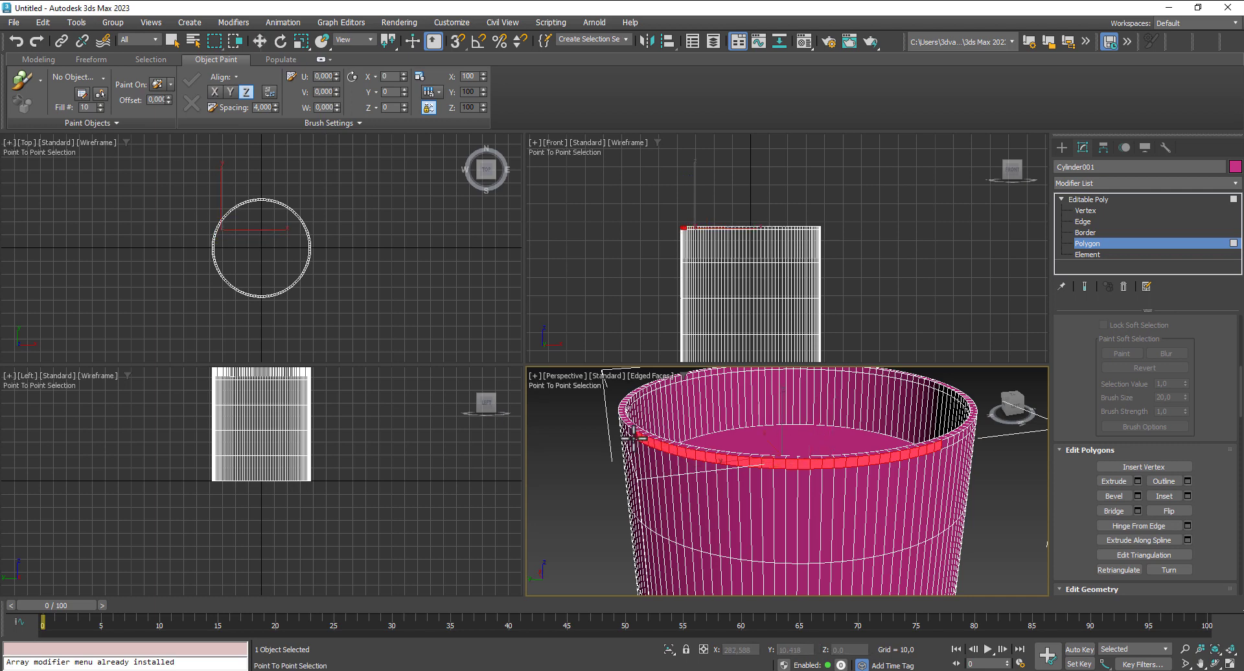
# - Maximize the Perspective view and extend the polygon selection along the next stretch of the outer rim band
pyautogui.hotkey('alt', 'w')
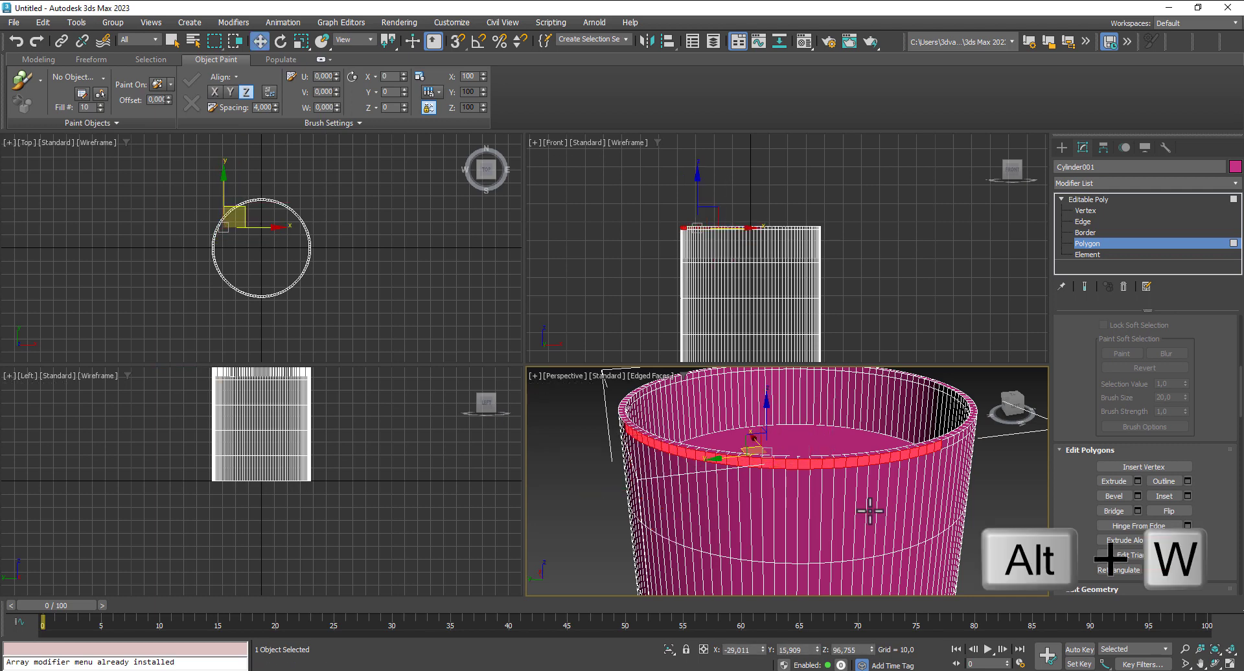
pyautogui.hotkey('alt', 'w')
pyautogui.scroll(-2, 830, 375)
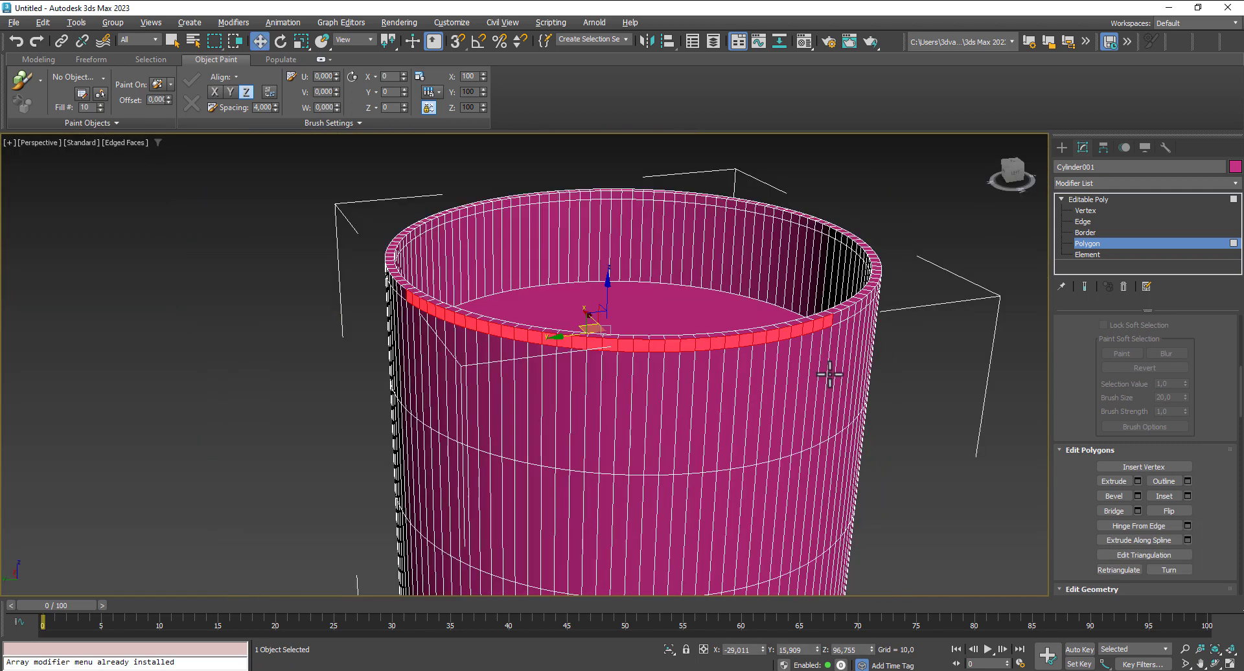
pyautogui.keyDown('alt'); pyautogui.moveTo(841, 380); pyautogui.dragTo(543, 311, button='middle'); pyautogui.keyUp('alt')
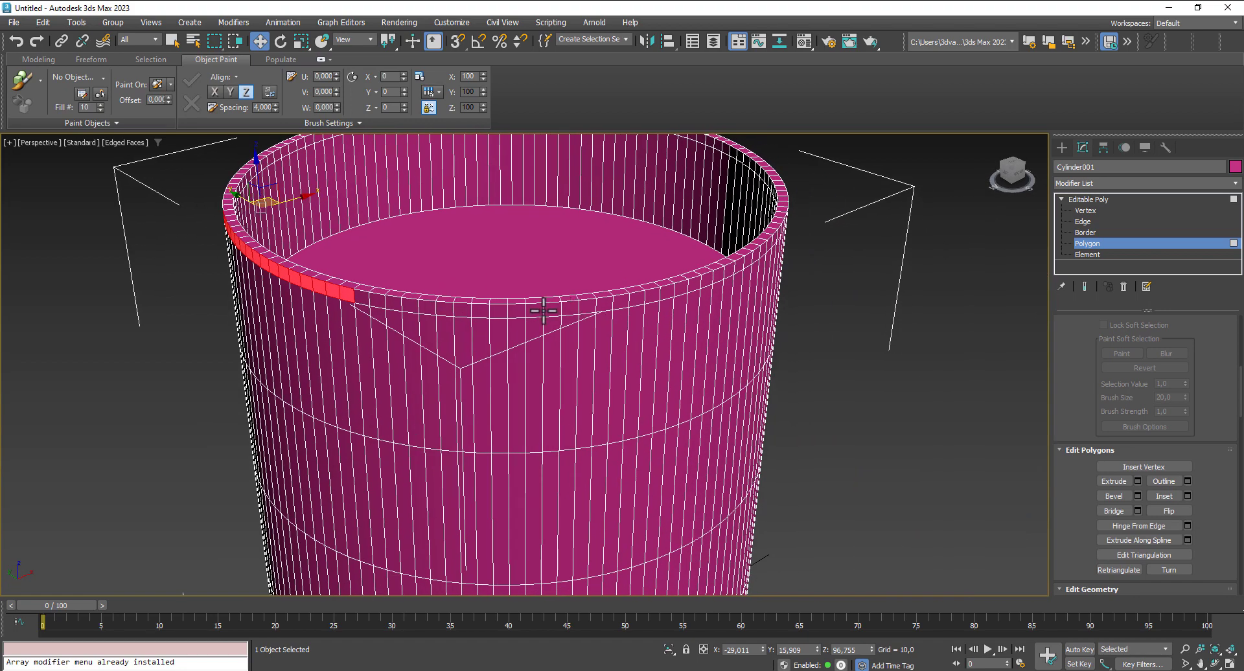
pyautogui.keyDown('ctrl'); pyautogui.click(360, 295); pyautogui.keyUp('ctrl')
pyautogui.click(380, 304)
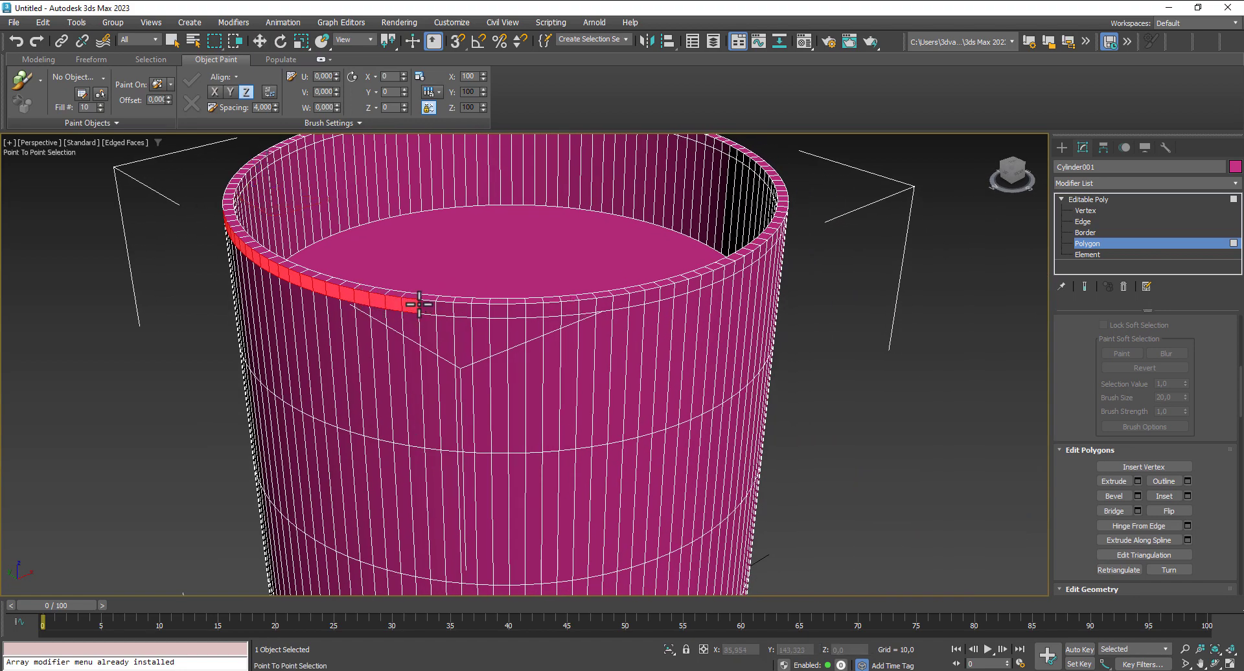
pyautogui.rightClick(774, 243)
# - Continue the point-to-point polygon selection across the front of the outer rim band to its far side
pyautogui.keyDown('alt'); pyautogui.moveTo(877, 368); pyautogui.dragTo(684, 326, button='middle'); pyautogui.keyUp('alt')
pyautogui.keyDown('ctrl'); pyautogui.click(266, 347); pyautogui.keyUp('ctrl')
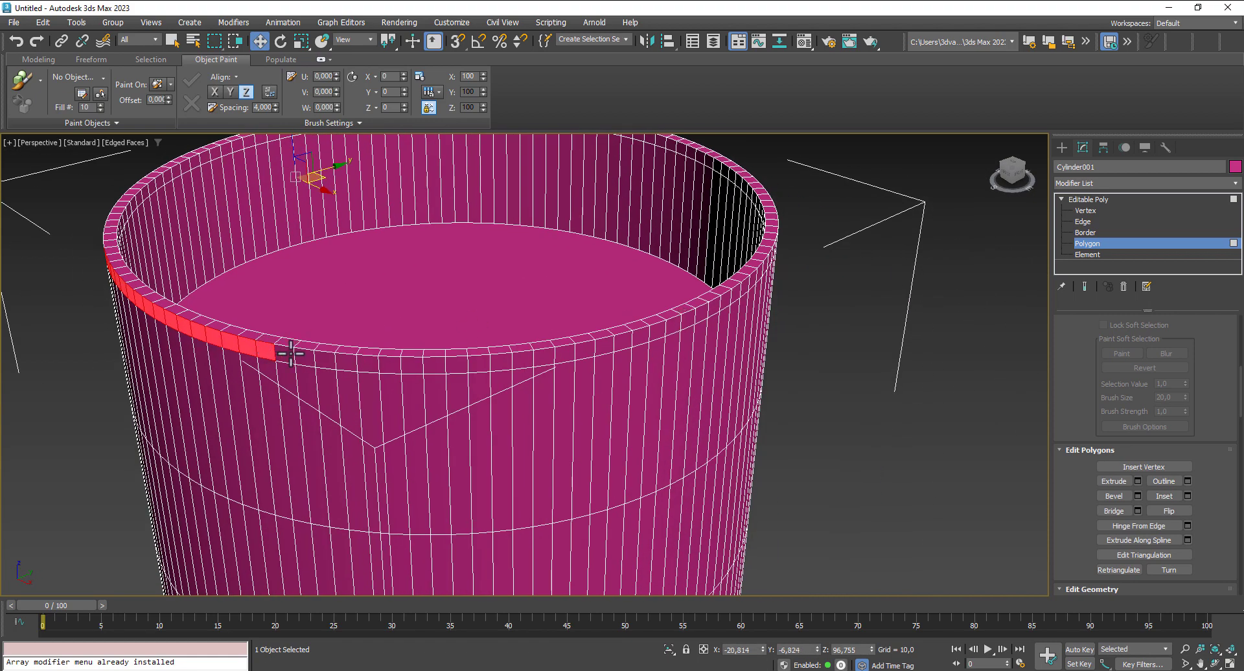
pyautogui.keyDown('ctrl'); pyautogui.click(286, 354); pyautogui.keyUp('ctrl')
pyautogui.hotkey('ctrl', 'e')
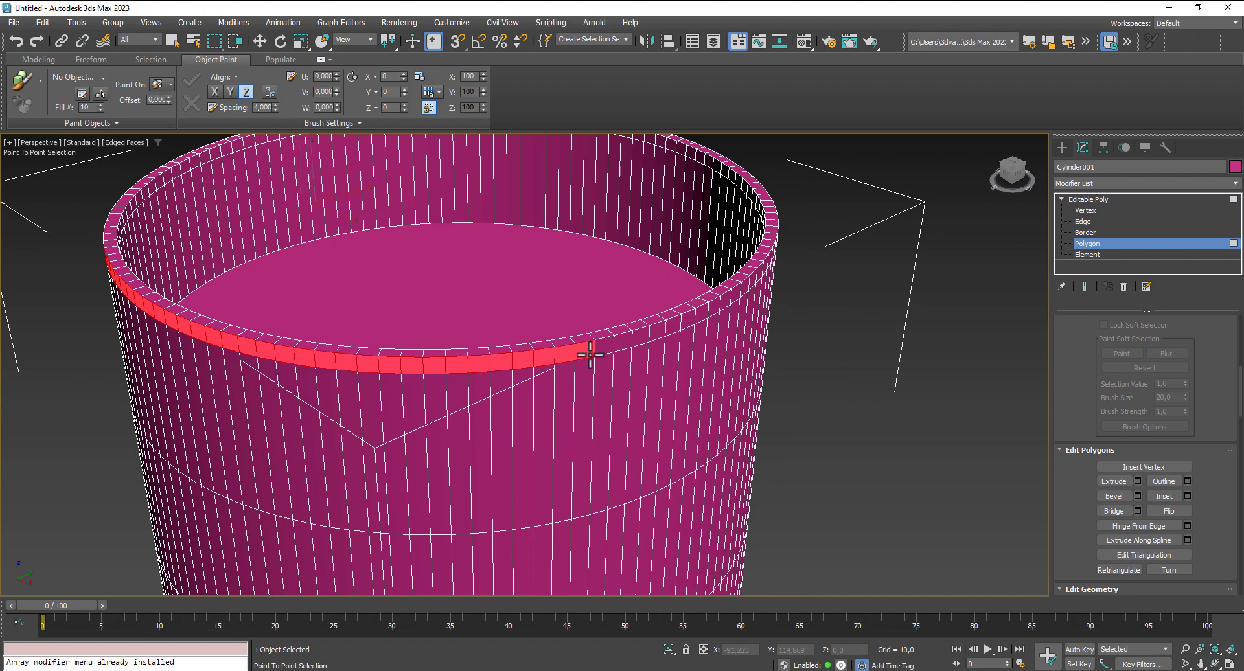
pyautogui.click(715, 307)
pyautogui.press('w')
# - Complete the ring of selected polygons around the whole outer rim band by adding the remaining unselected stretches
pyautogui.keyDown('alt'); pyautogui.moveTo(796, 376); pyautogui.dragTo(379, 382, button='middle'); pyautogui.keyUp('alt')
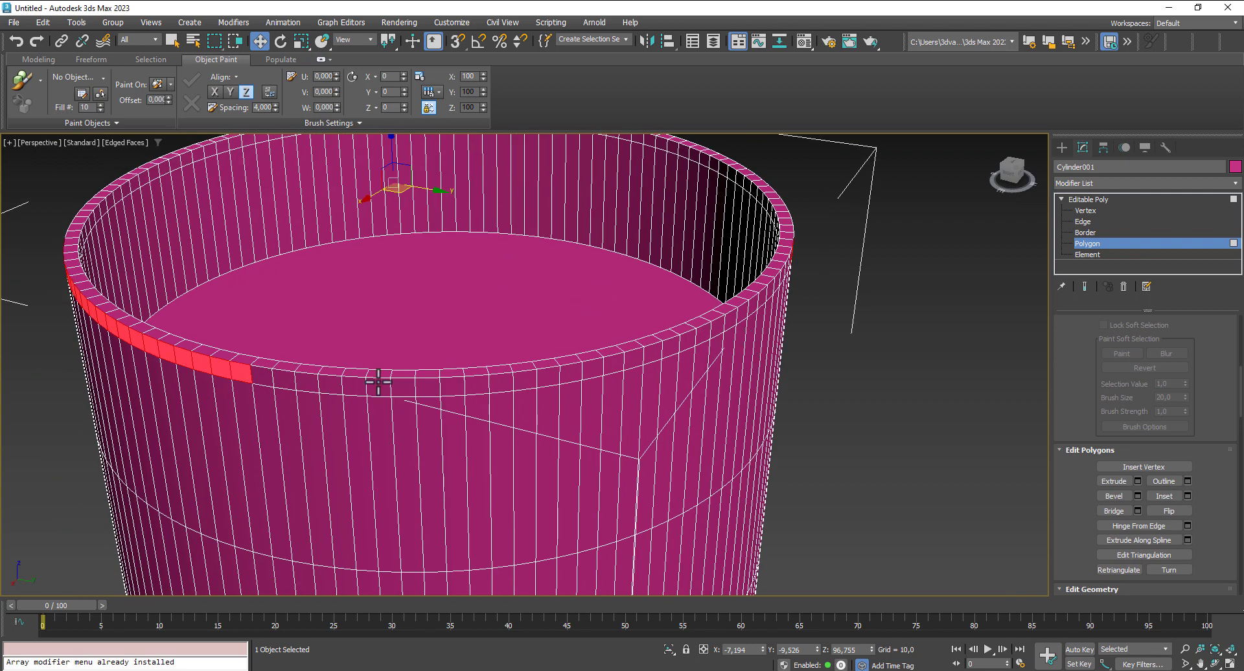
pyautogui.press('f')
pyautogui.click(264, 377)
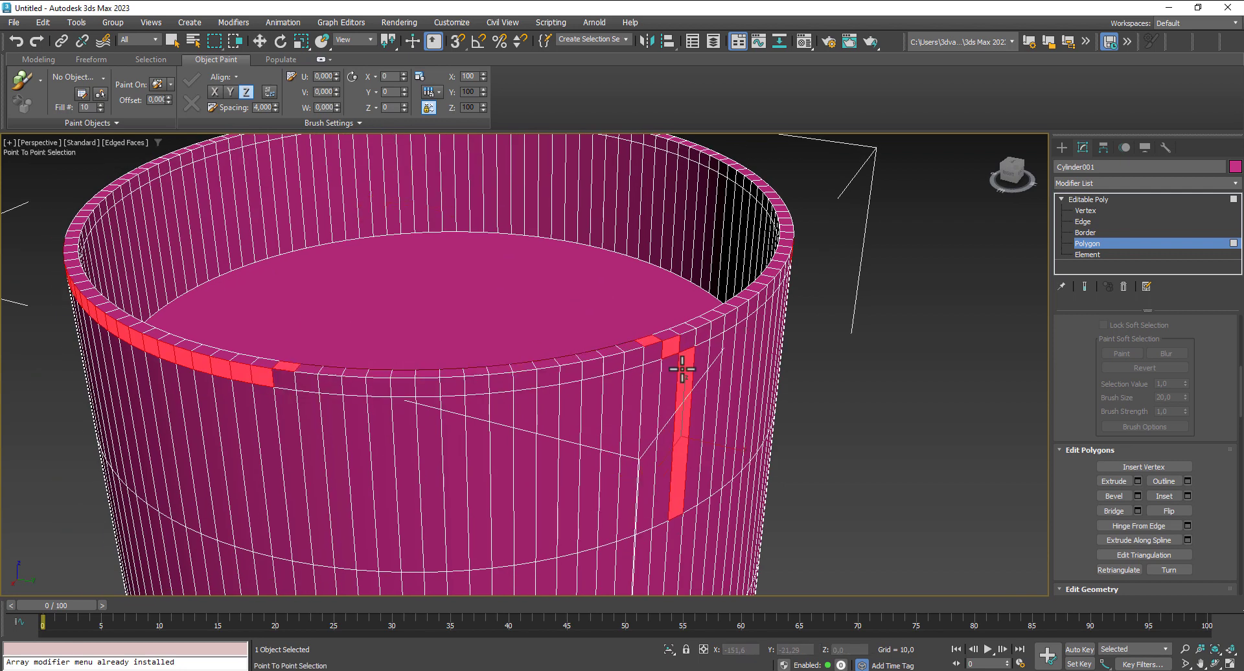
pyautogui.click(521, 387)
pyautogui.keyDown('alt'); pyautogui.moveTo(592, 419); pyautogui.dragTo(451, 441, button='middle'); pyautogui.keyUp('alt')
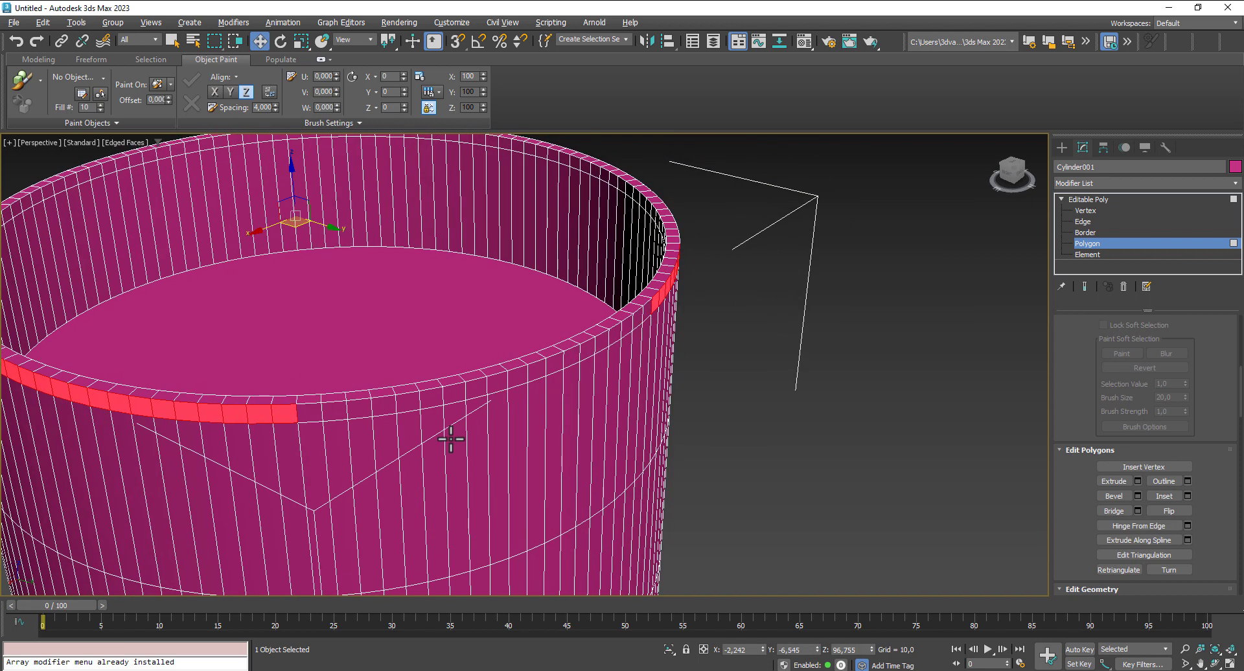
pyautogui.press('f')
pyautogui.click(306, 417)
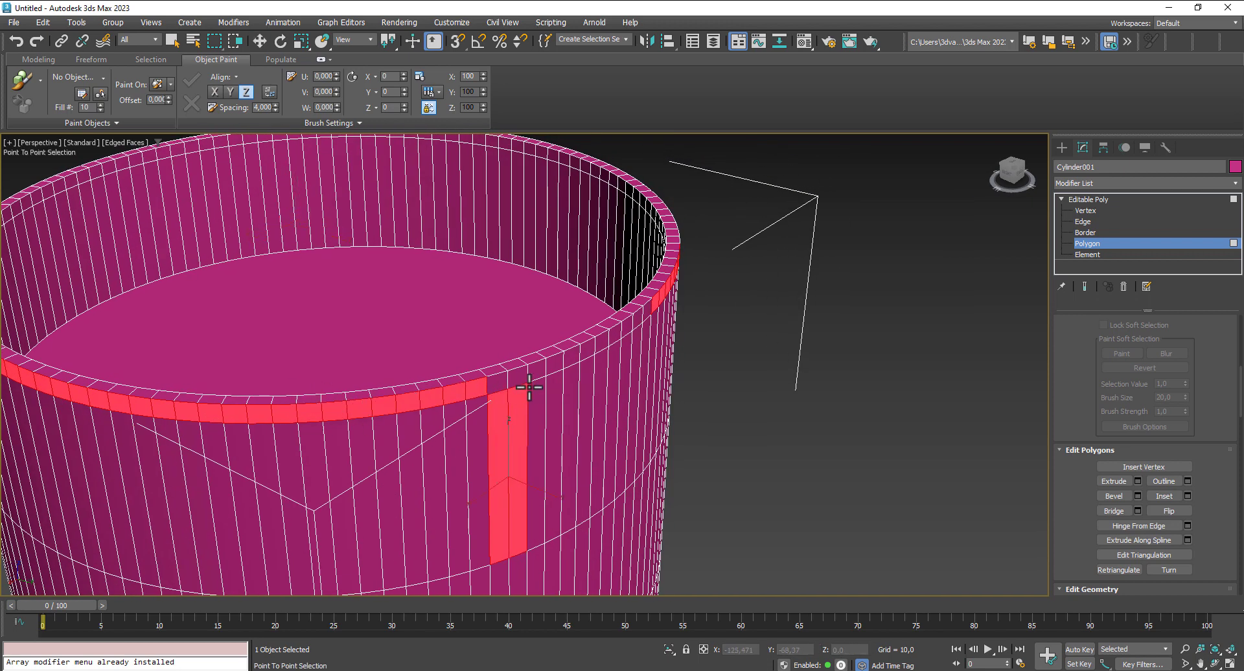
pyautogui.click(645, 311)
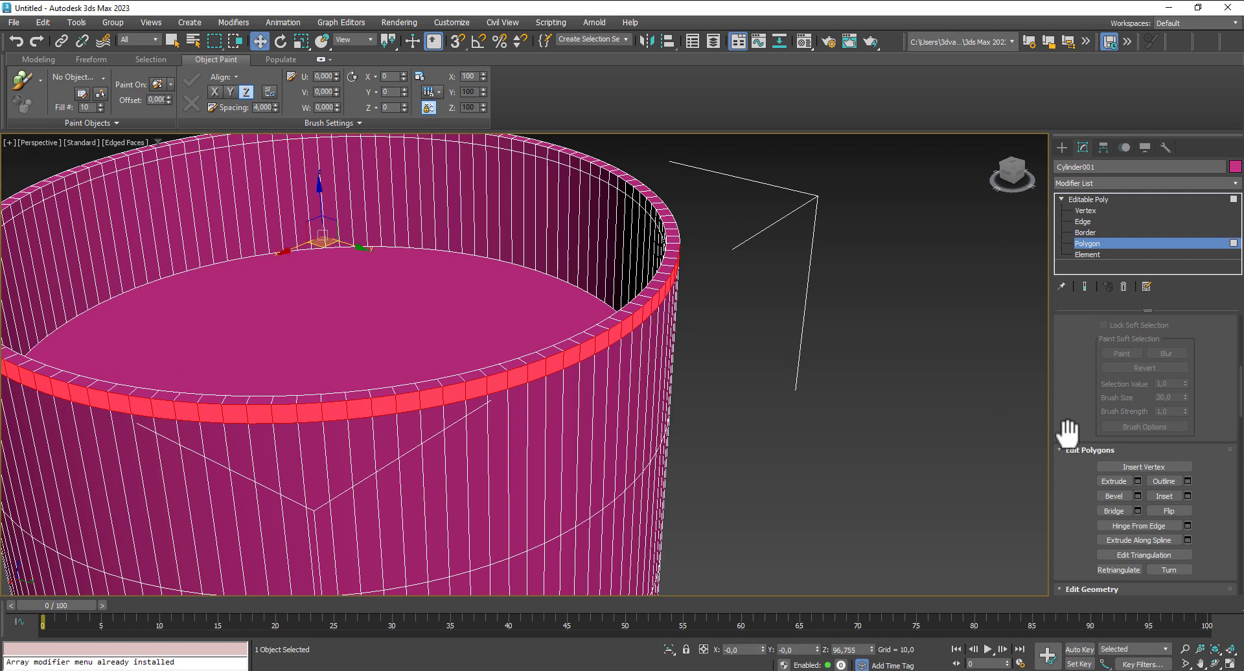
# - Extrude the selected rim band outward along local normals with a height of about 0.56 and a bias of 1.0
pyautogui.click(1138, 481)
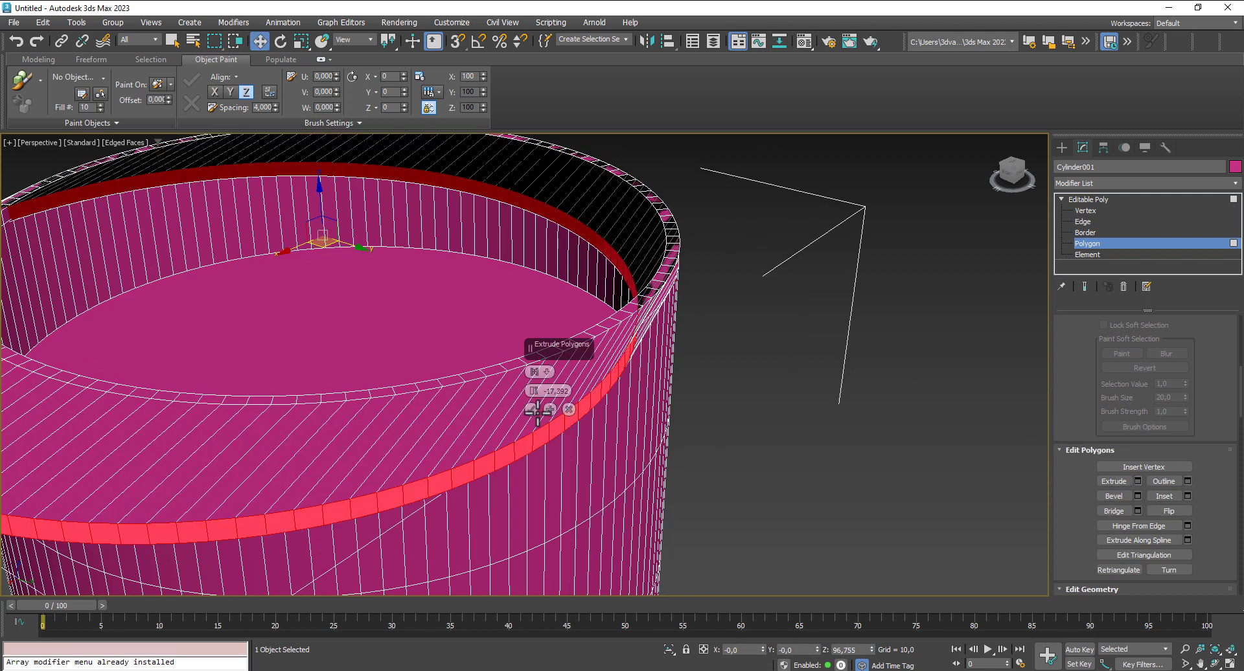
pyautogui.click(550, 371)
pyautogui.click(571, 394)
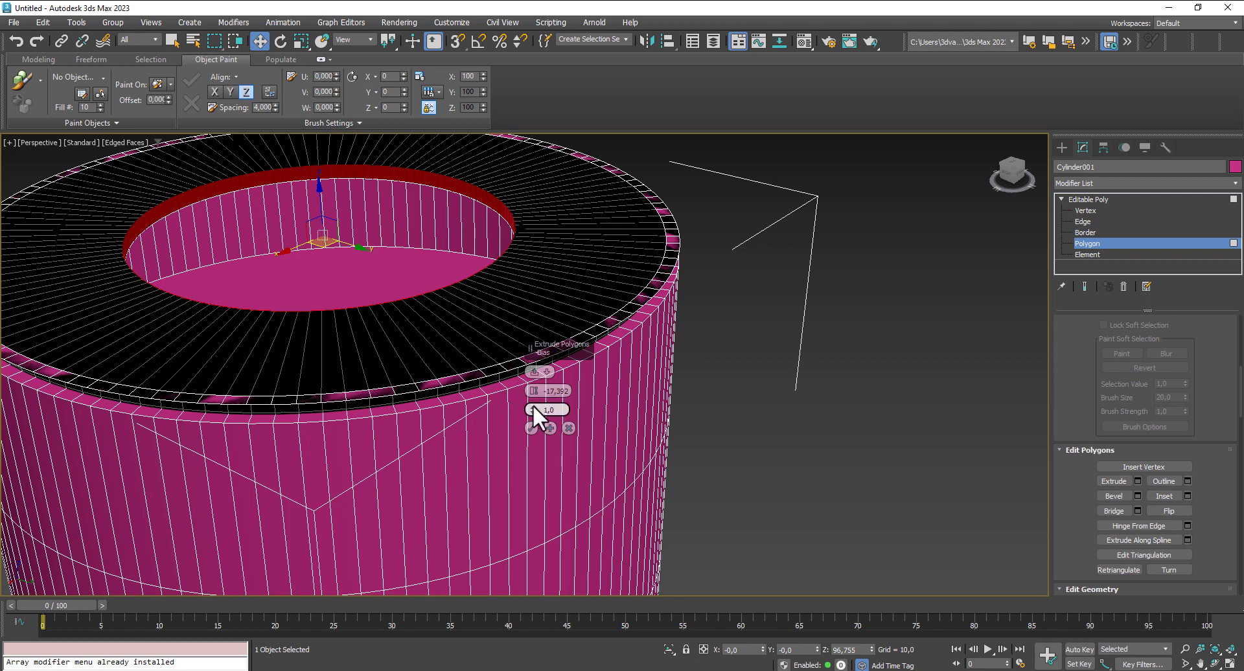
pyautogui.moveTo(532, 389); pyautogui.dragTo(491, 277)
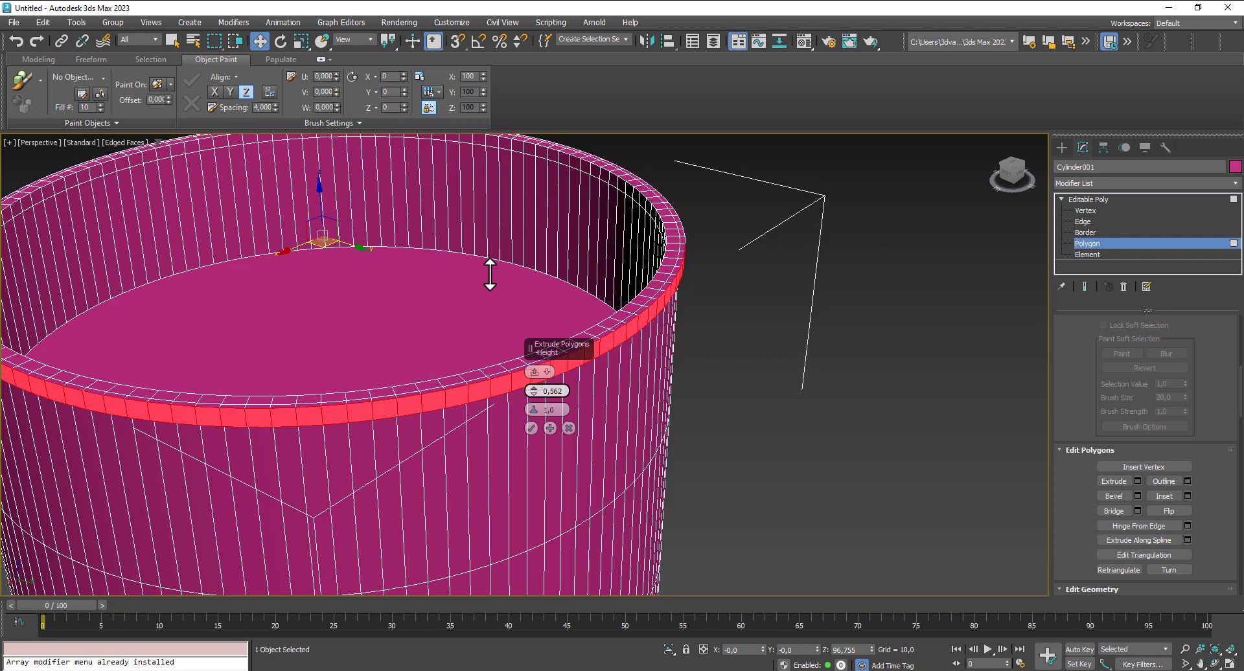
pyautogui.click(533, 428)
# - Show all four views and select the vertical edges of the barrel's lowest segment in the Front view
pyautogui.scroll(-6, 534, 428)
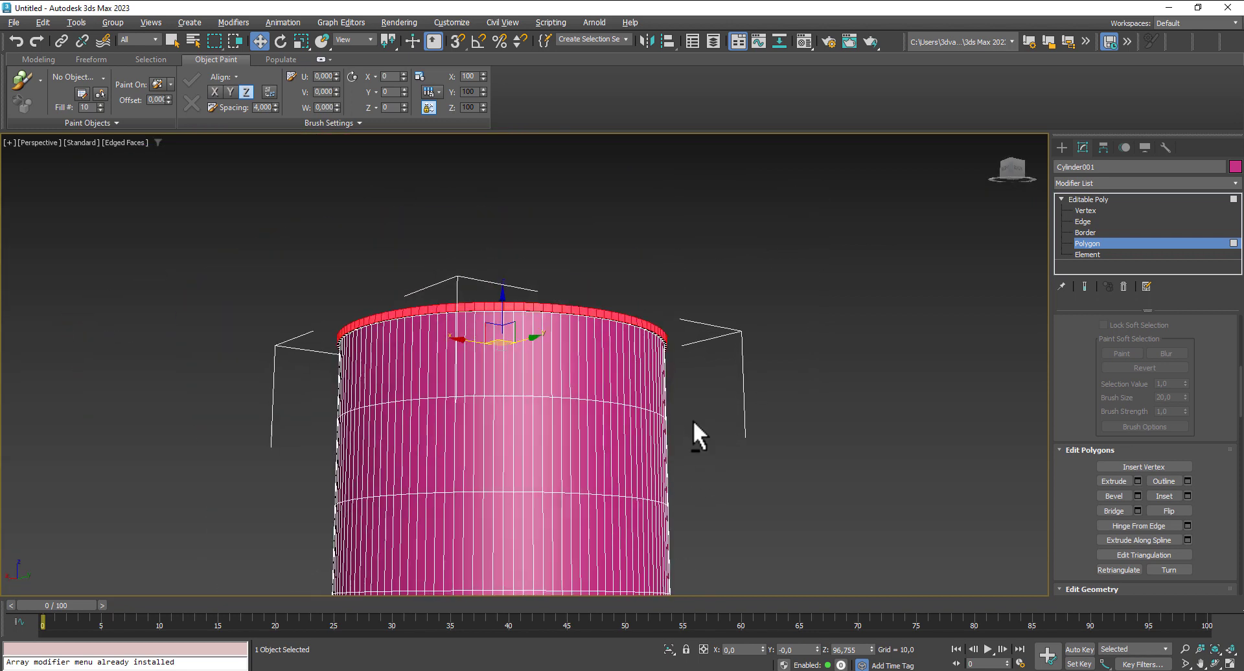
pyautogui.moveTo(694, 436); pyautogui.dragTo(748, 387, button='middle')
pyautogui.moveTo(840, 433); pyautogui.dragTo(750, 401, button='middle')
pyautogui.scroll(-4, 744, 389)
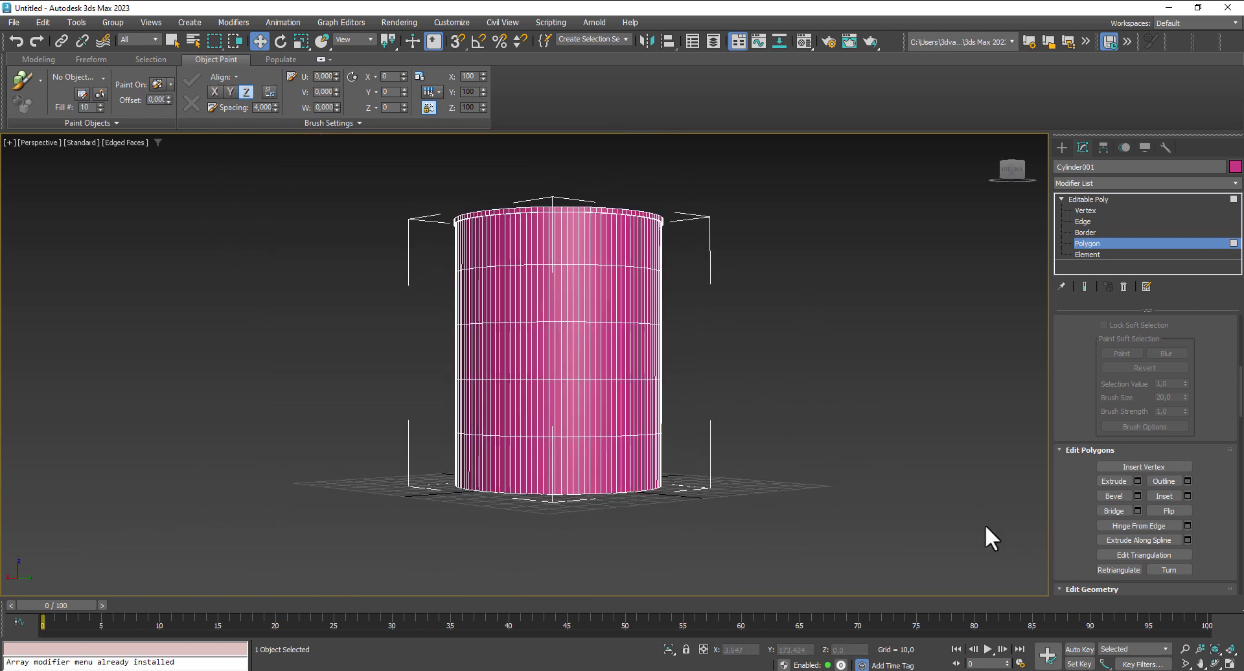
pyautogui.click(1235, 663)
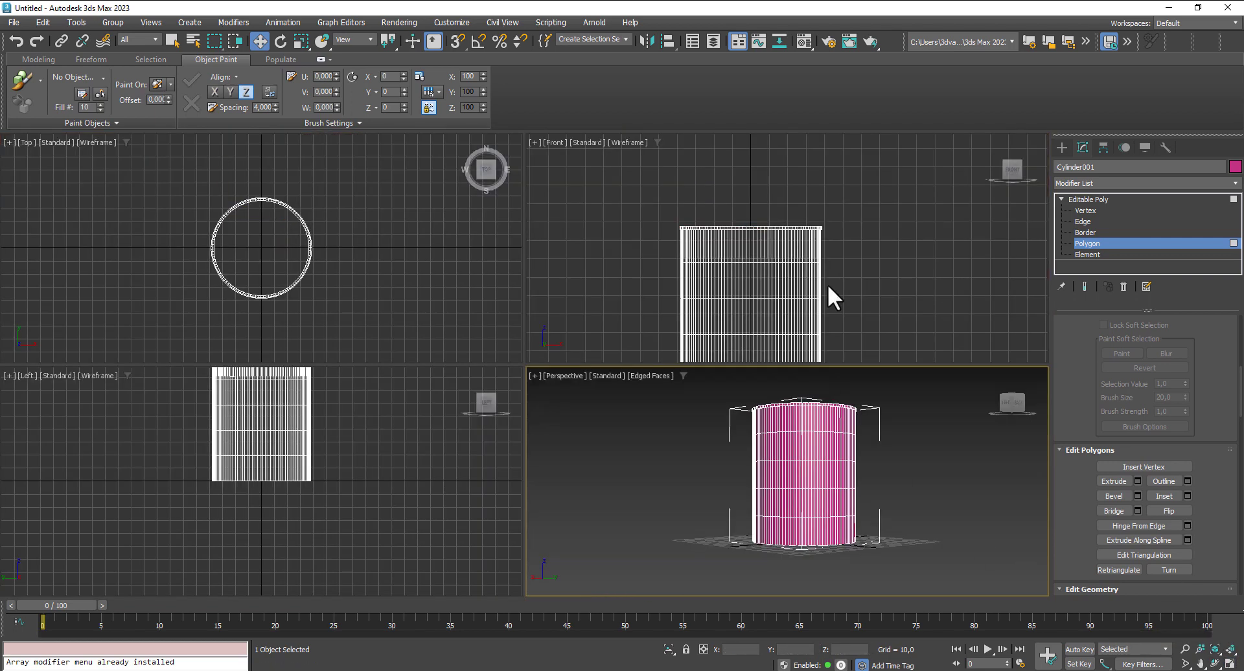
pyautogui.moveTo(827, 284); pyautogui.dragTo(853, 155, button='middle')
pyautogui.scroll(2, 862, 246)
pyautogui.click(1089, 222)
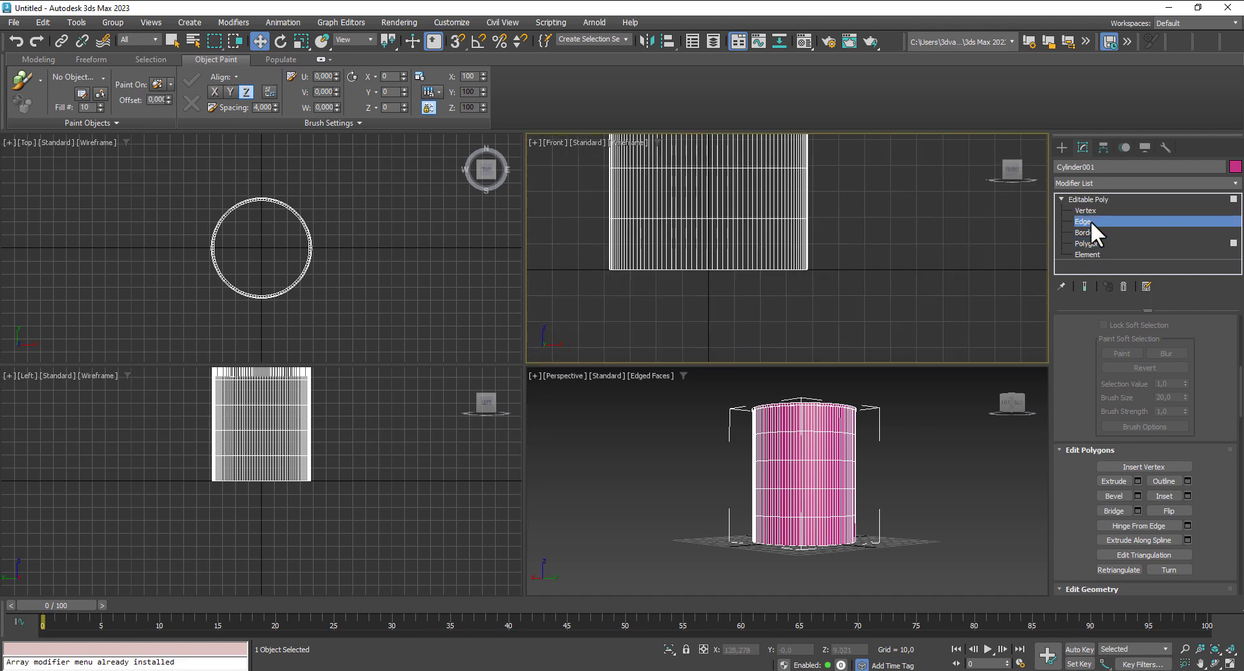
pyautogui.moveTo(559, 253); pyautogui.dragTo(563, 255)
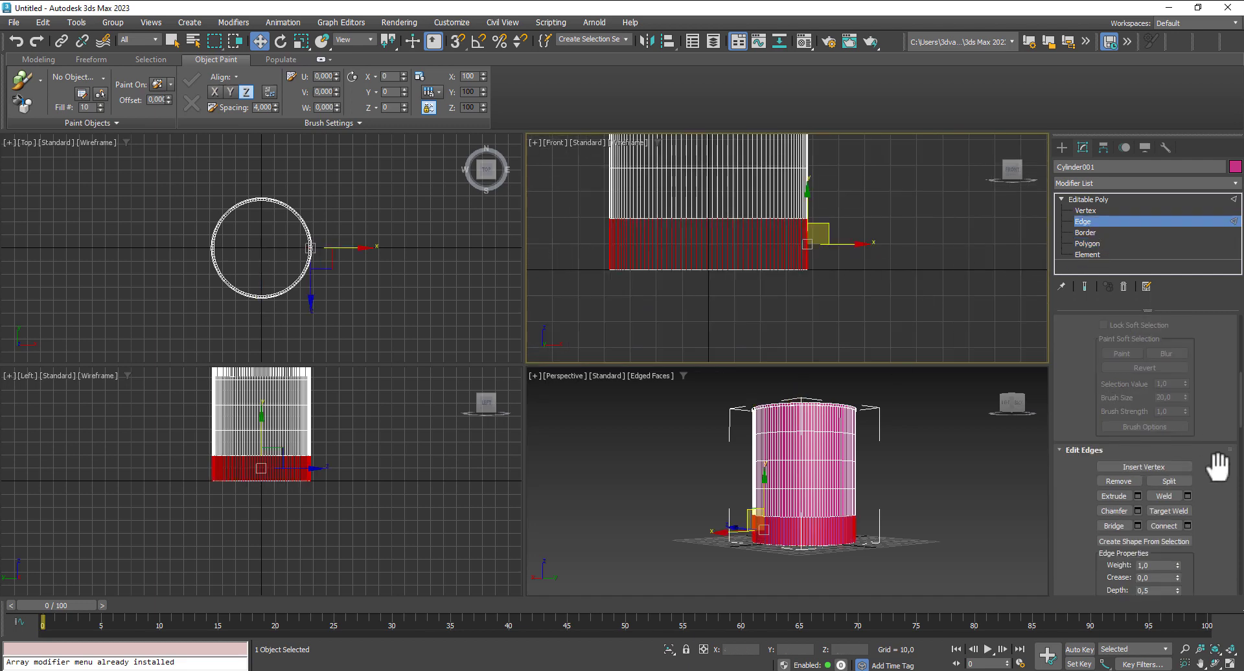
# - Connect the selected edges with one segment and pinch 0, sliding the new loop close to the barrel's bottom edge
pyautogui.click(1188, 525)
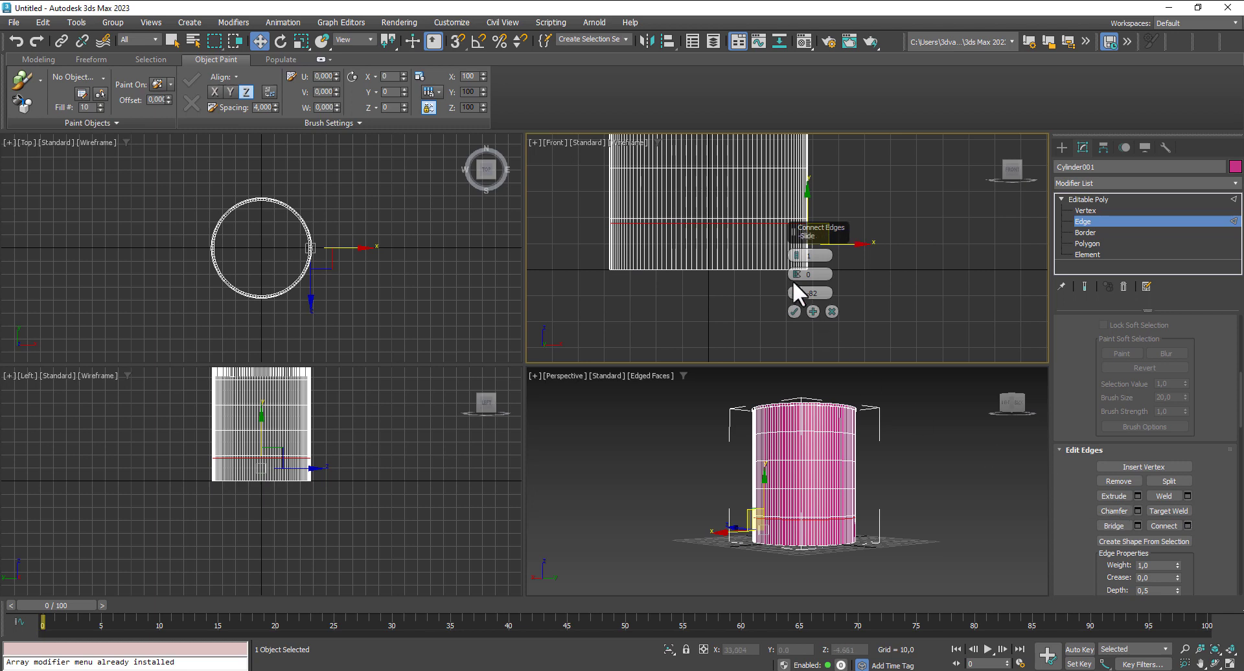
pyautogui.moveTo(797, 293); pyautogui.dragTo(814, 569)
pyautogui.click(795, 312)
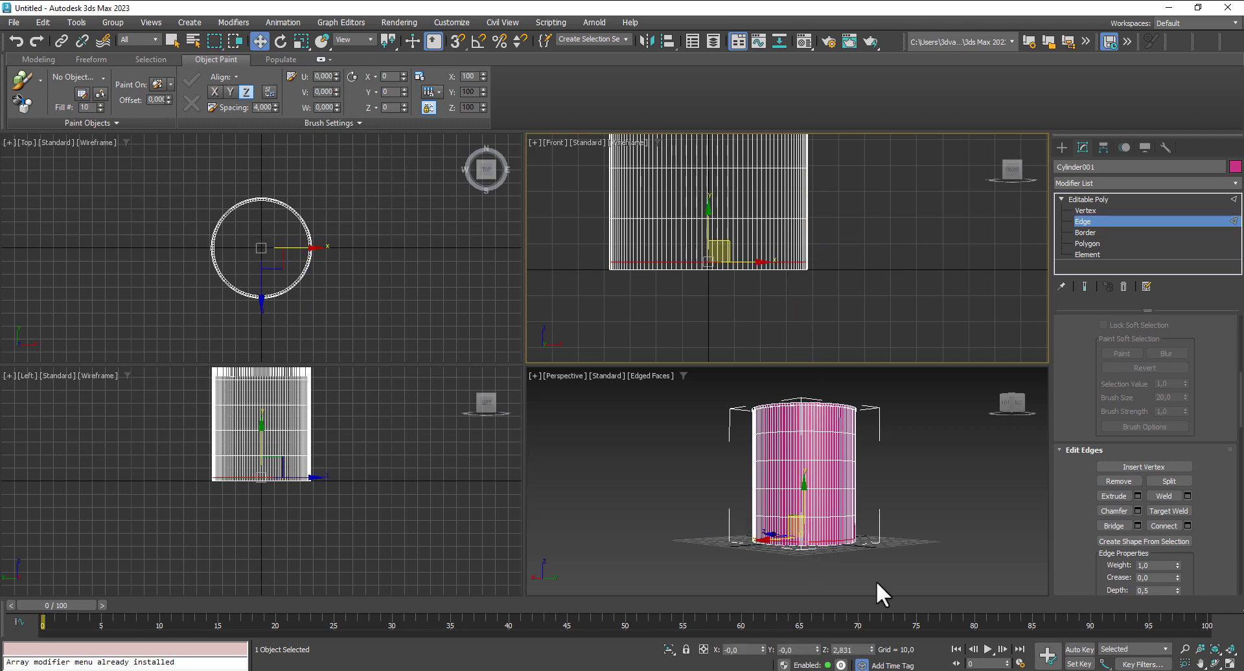
# - Switch to polygon level, maximize the Perspective view and select three adjacent polygons in the narrow band at the barrel's base
pyautogui.click(1080, 245)
pyautogui.middleClick(920, 529)
pyautogui.hotkey('alt', 'w')
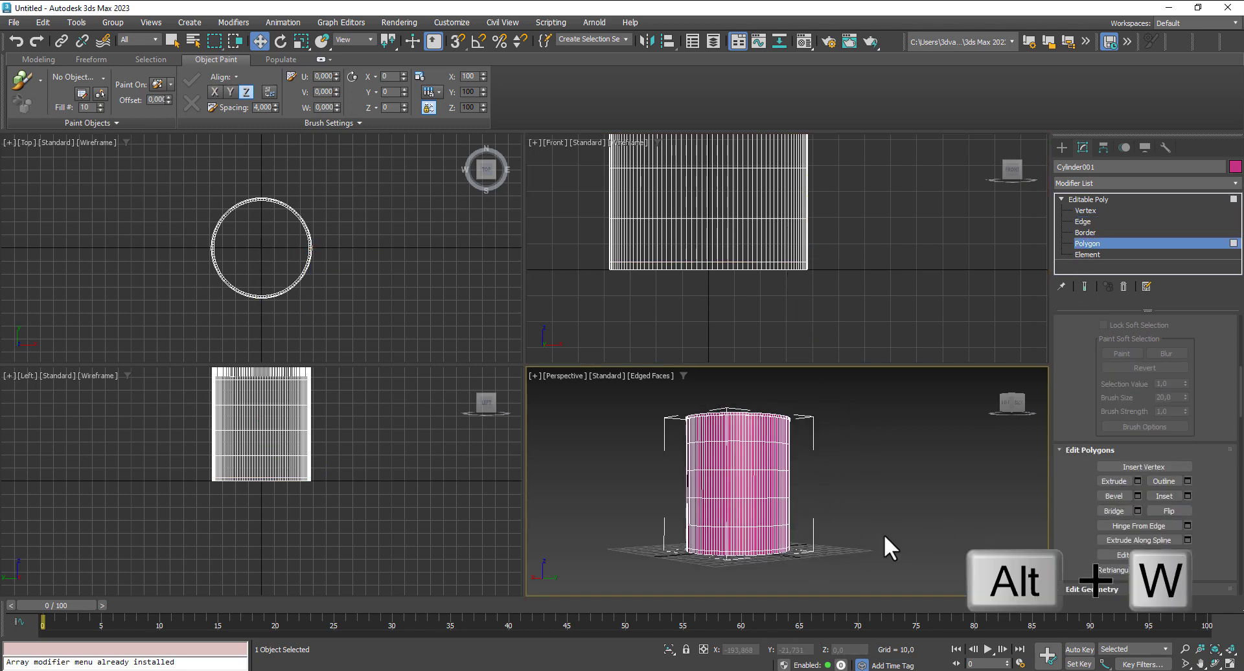
pyautogui.scroll(6, 512, 488)
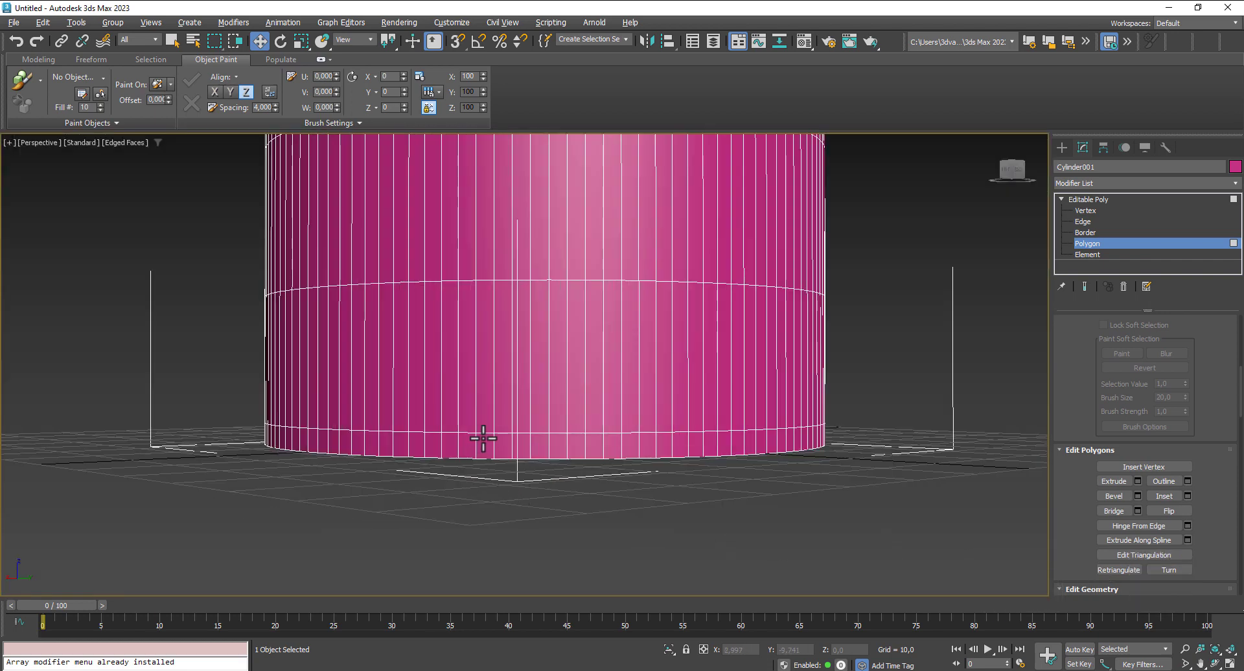
pyautogui.click(480, 444)
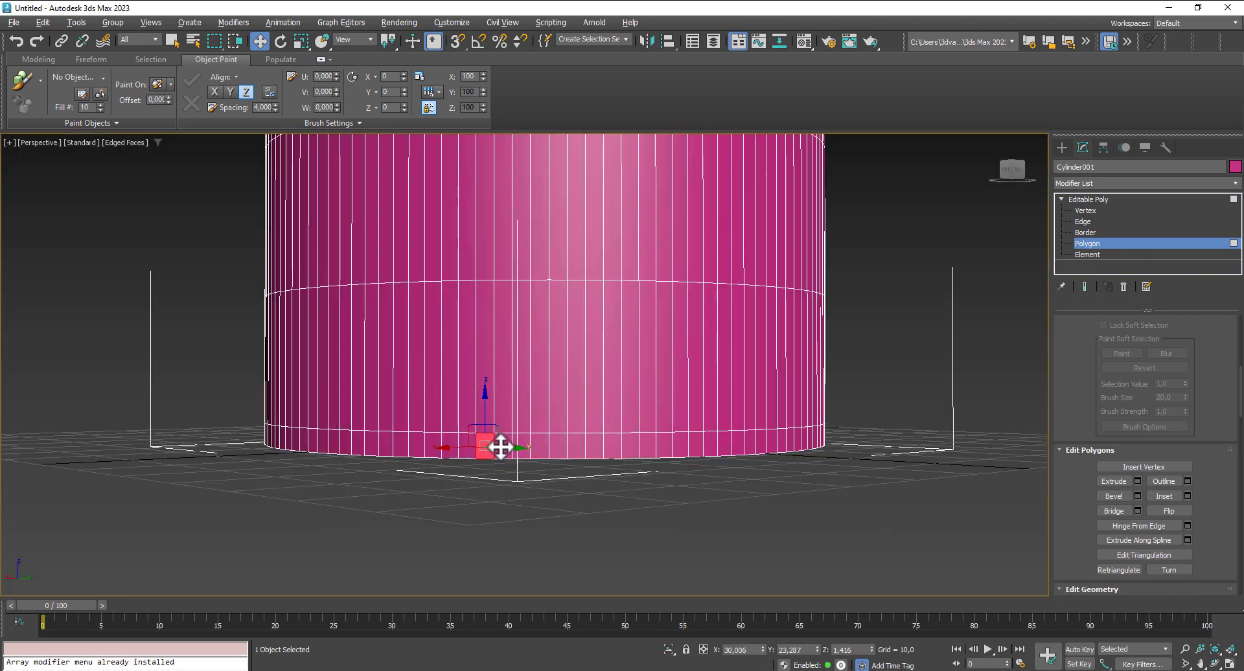
pyautogui.keyDown('ctrl'); pyautogui.click(504, 446); pyautogui.keyUp('ctrl')
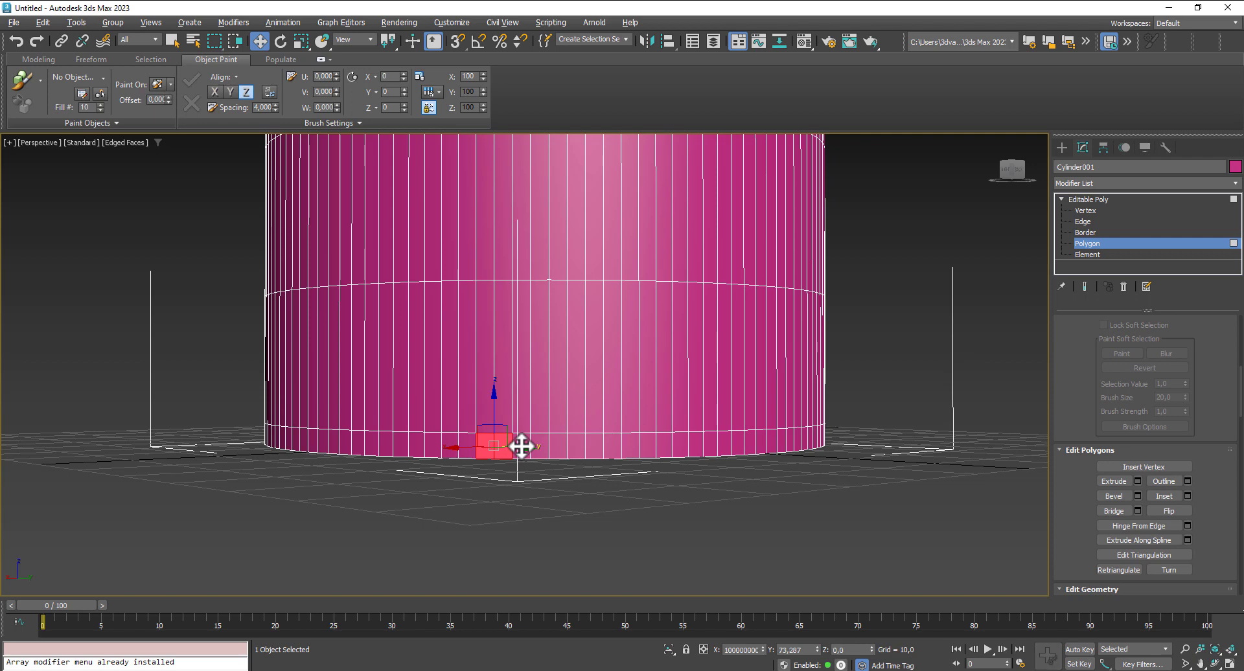
pyautogui.keyDown('ctrl'); pyautogui.click(521, 445); pyautogui.keyUp('ctrl')
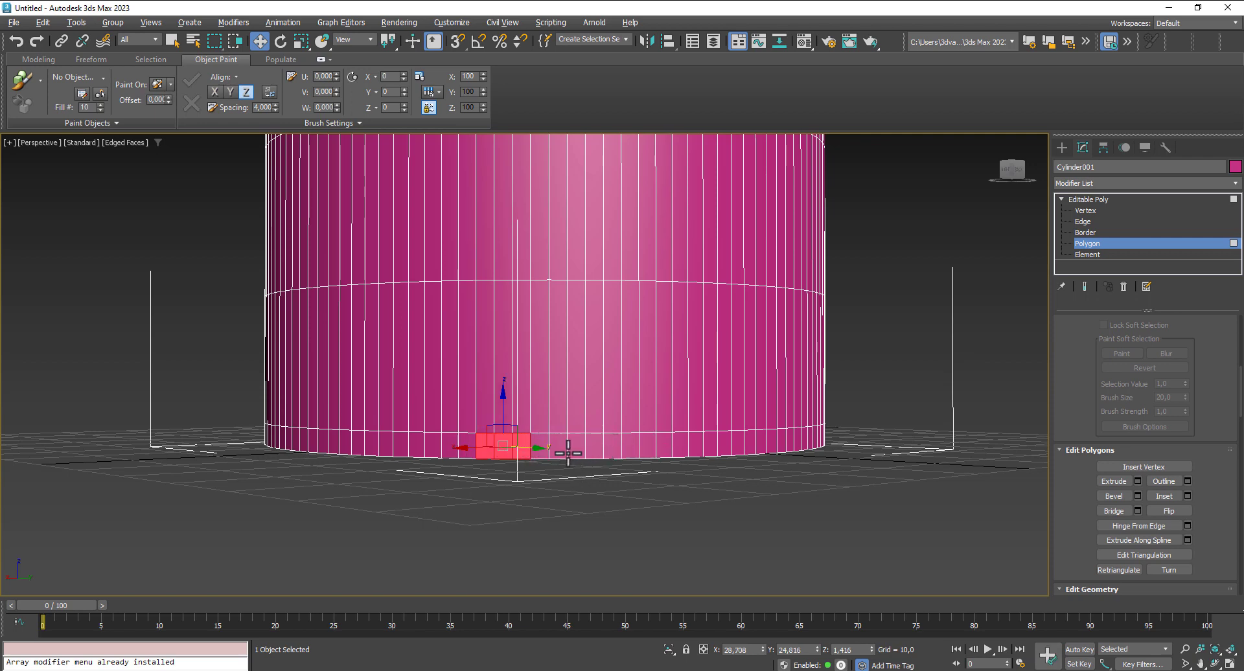
# - Extend the selection along the visible part of the base band with point-to-point selection
pyautogui.hotkey('ctrl', 'shift')
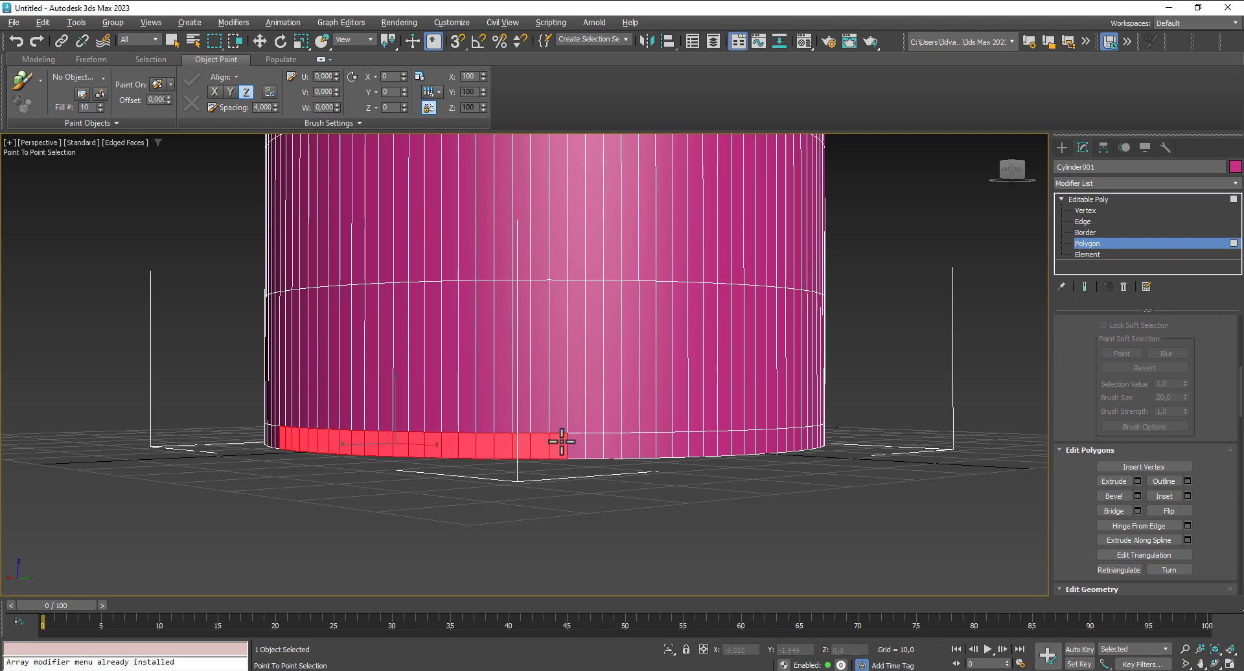
pyautogui.keyDown('ctrl'); pyautogui.keyDown('shift'); pyautogui.click(778, 444); pyautogui.keyUp('shift'); pyautogui.keyUp('ctrl')
pyautogui.keyDown('alt'); pyautogui.moveTo(855, 497); pyautogui.dragTo(612, 471, button='middle'); pyautogui.keyUp('alt')
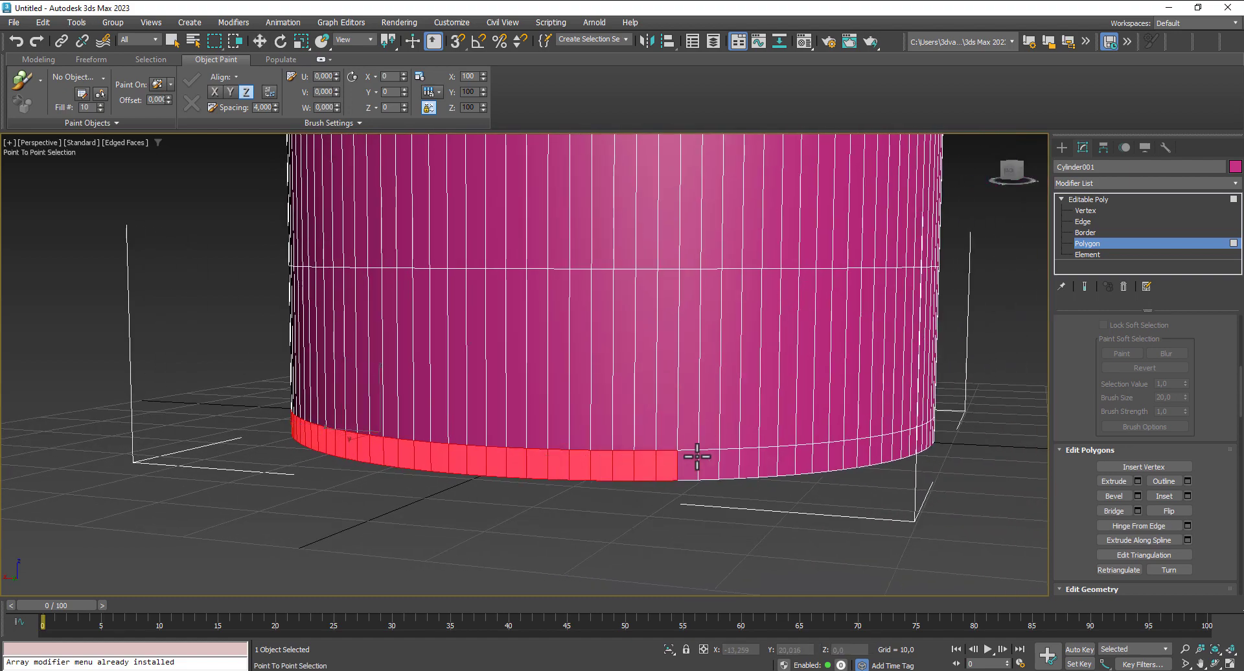
pyautogui.keyDown('ctrl'); pyautogui.keyDown('shift'); pyautogui.click(890, 447); pyautogui.keyUp('shift'); pyautogui.keyUp('ctrl')
pyautogui.moveTo(907, 458); pyautogui.dragTo(790, 462, button='middle')
# - Add the remaining polygons around the base band so that the entire bottom ring is selected
pyautogui.scroll(-5, 627, 446)
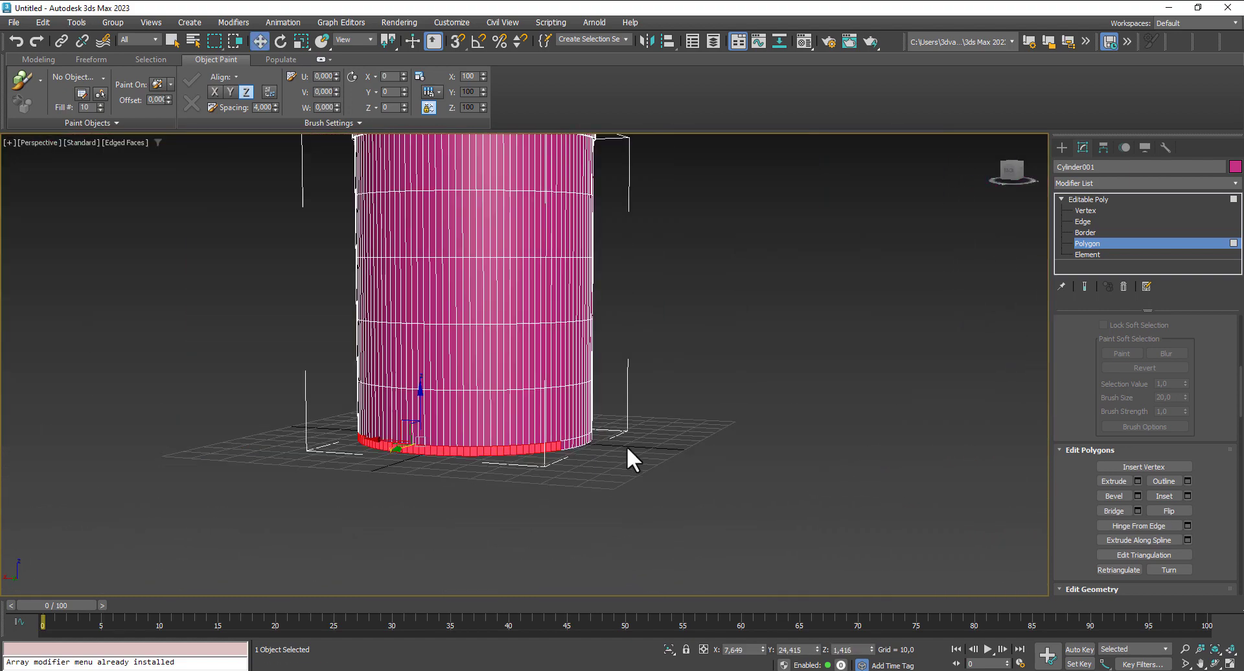
pyautogui.keyDown('alt'); pyautogui.moveTo(628, 446); pyautogui.dragTo(394, 477, button='middle'); pyautogui.keyUp('alt')
pyautogui.scroll(3, 395, 476)
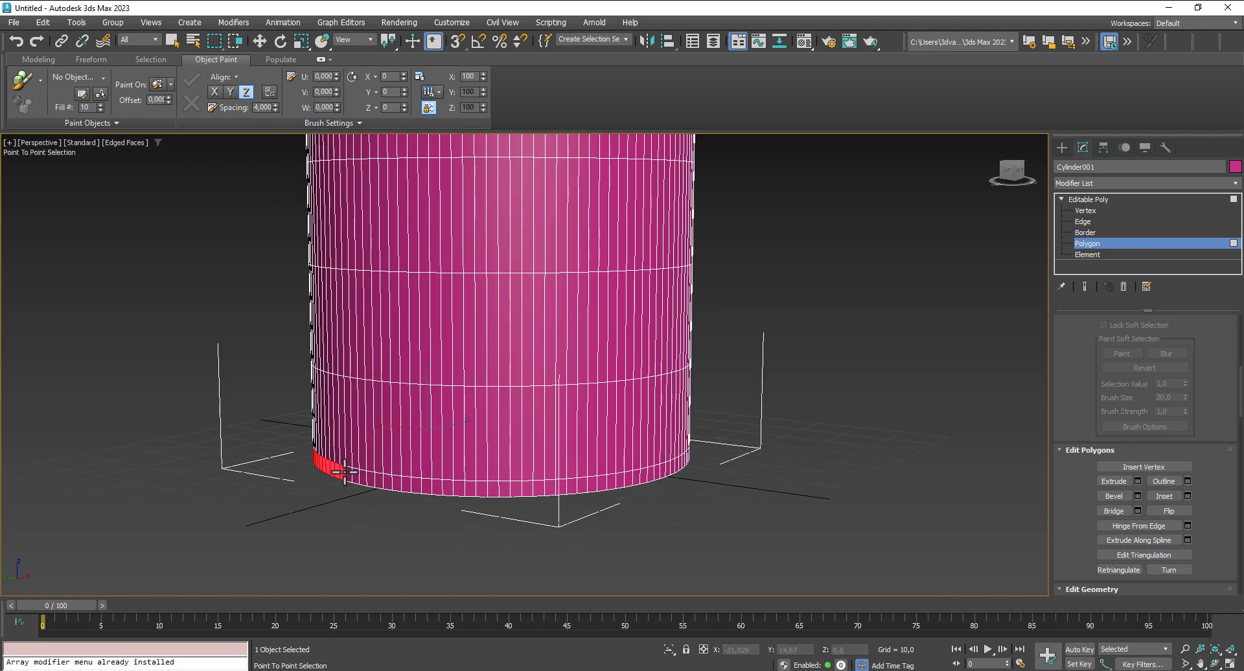
pyautogui.click(663, 474)
pyautogui.press('w')
pyautogui.keyDown('alt'); pyautogui.moveTo(772, 516); pyautogui.dragTo(496, 499, button='middle'); pyautogui.keyUp('alt')
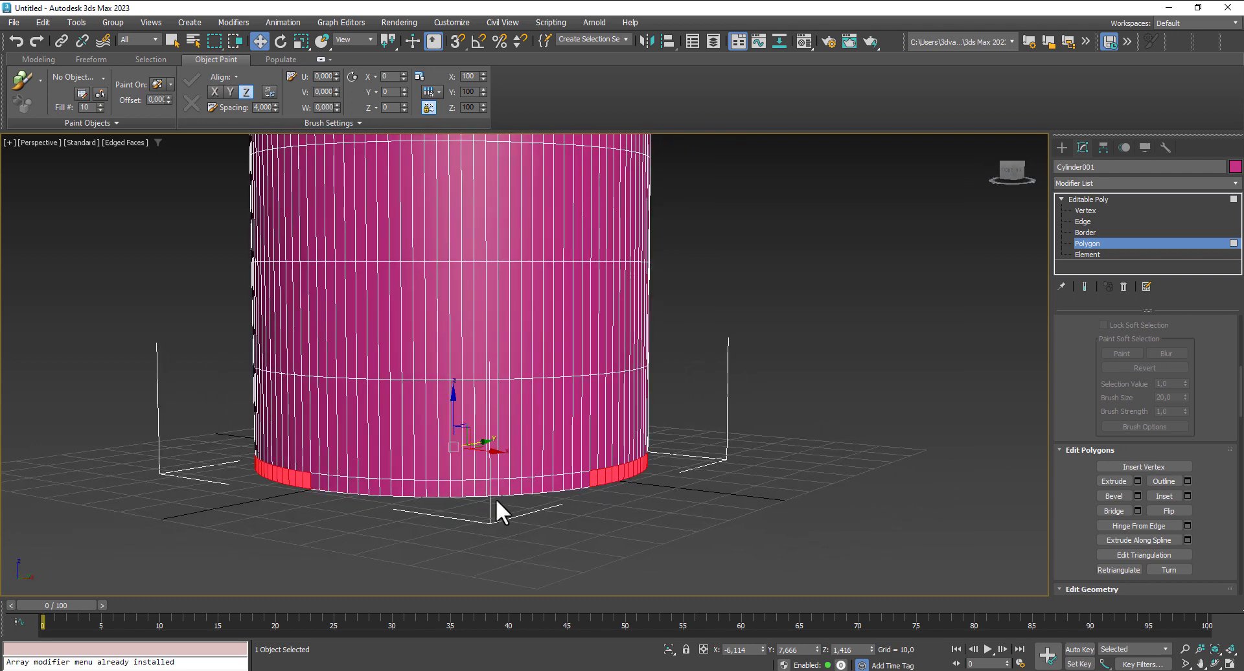
pyautogui.click(316, 479)
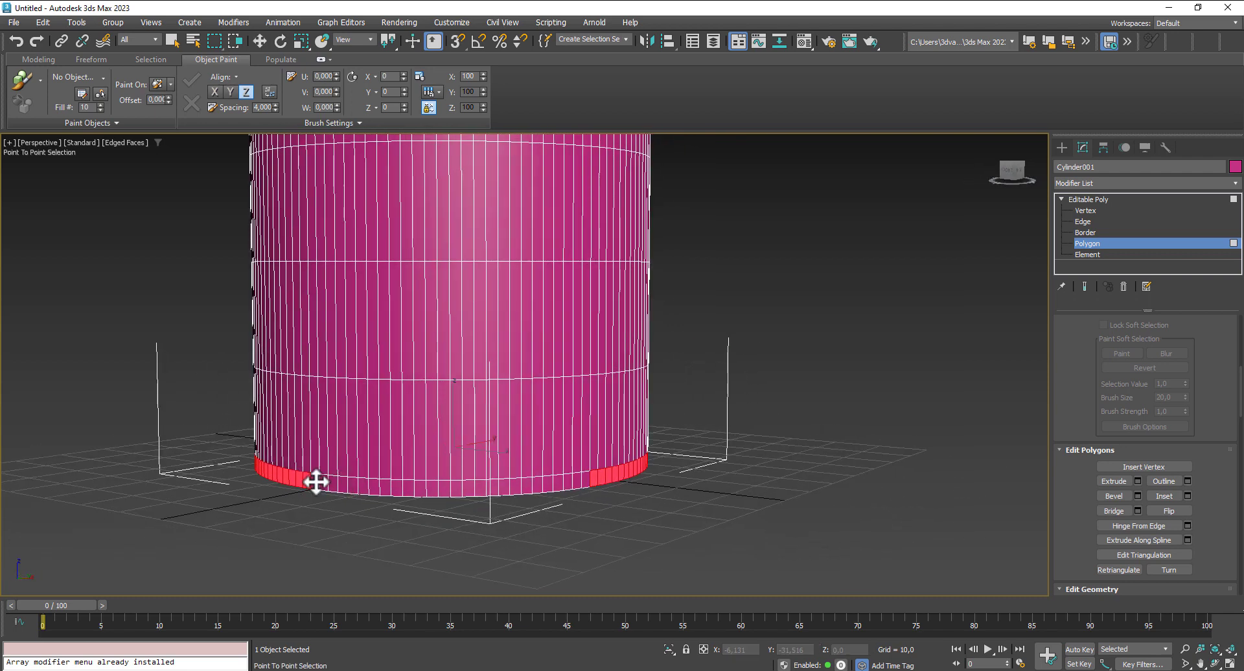
pyautogui.click(588, 486)
pyautogui.press('w')
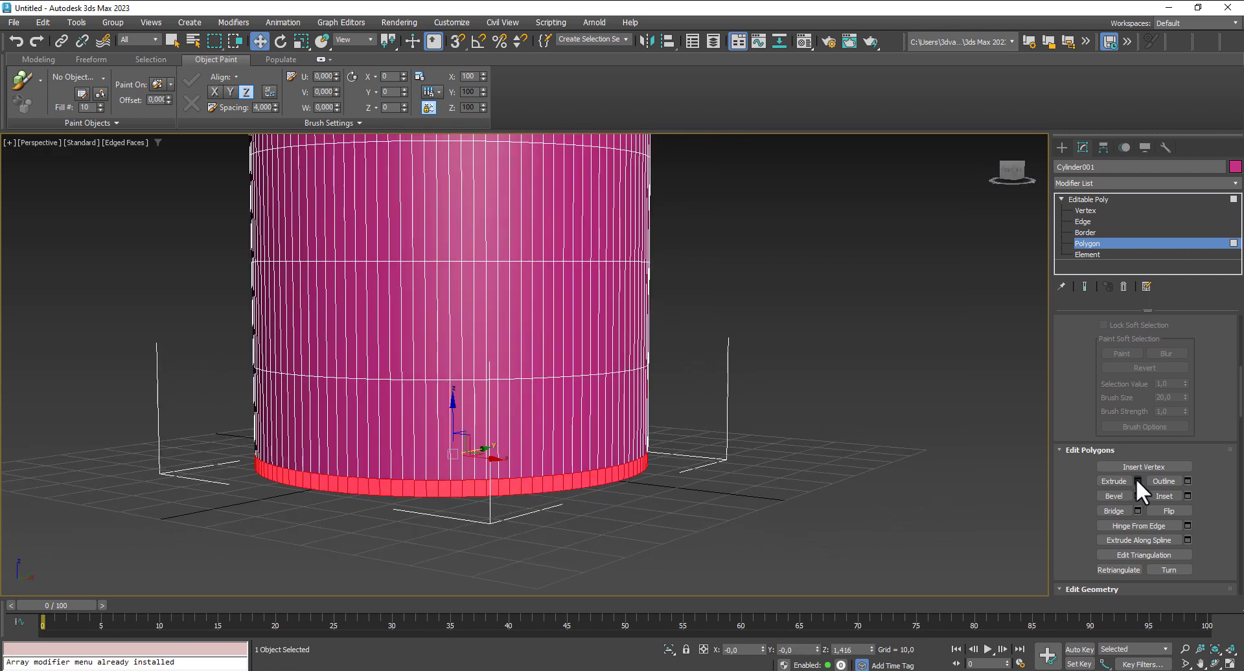
# - Extrude the selected base band outward with the current extrude settings and leave polygon level
pyautogui.click(1138, 481)
pyautogui.click(531, 428)
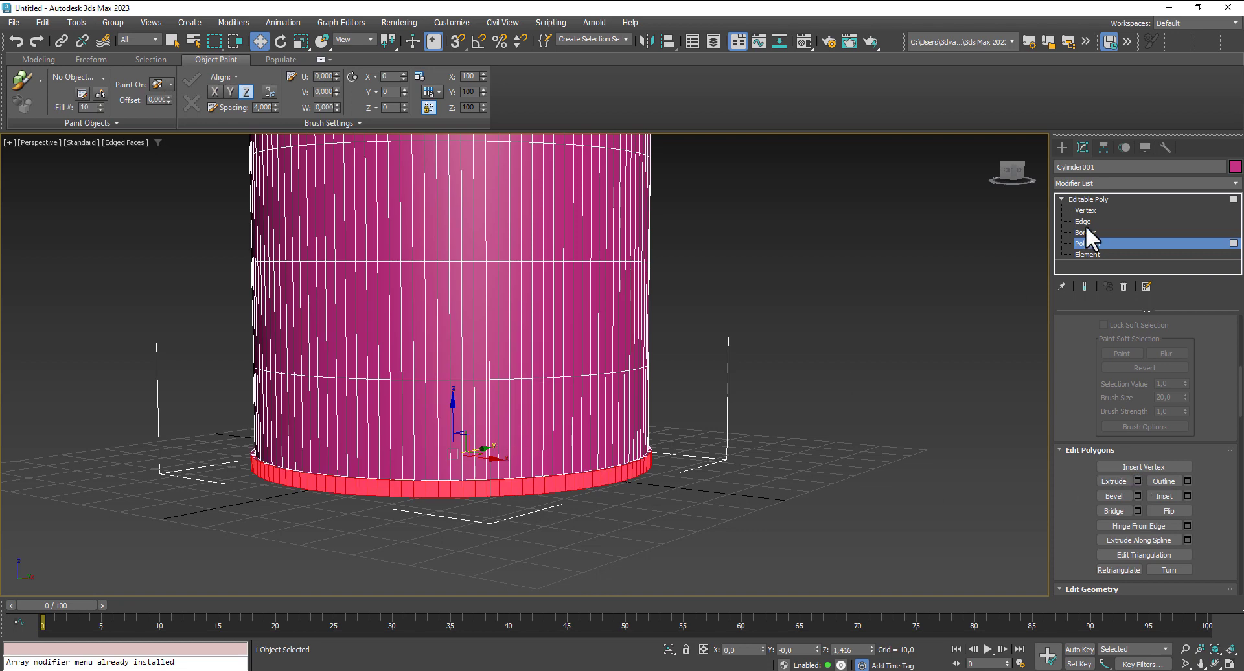
pyautogui.click(1093, 244)
pyautogui.scroll(-4, 877, 408)
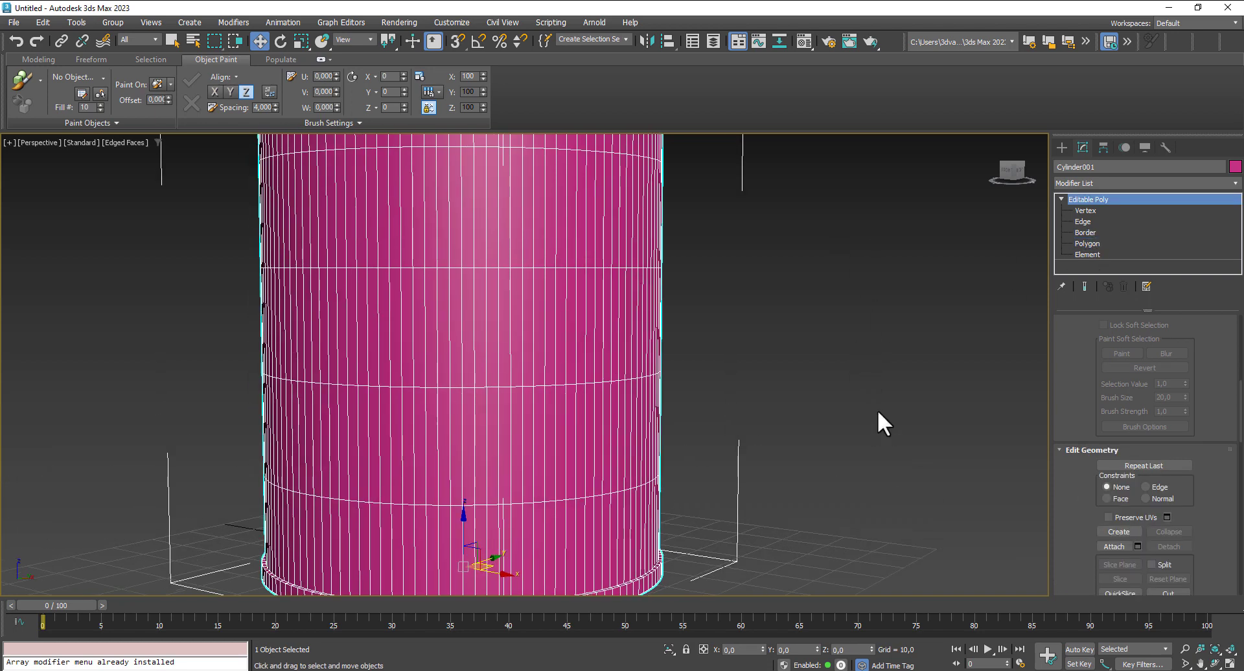
pyautogui.keyDown('alt'); pyautogui.moveTo(878, 407); pyautogui.dragTo(882, 442, button='middle'); pyautogui.keyUp('alt')
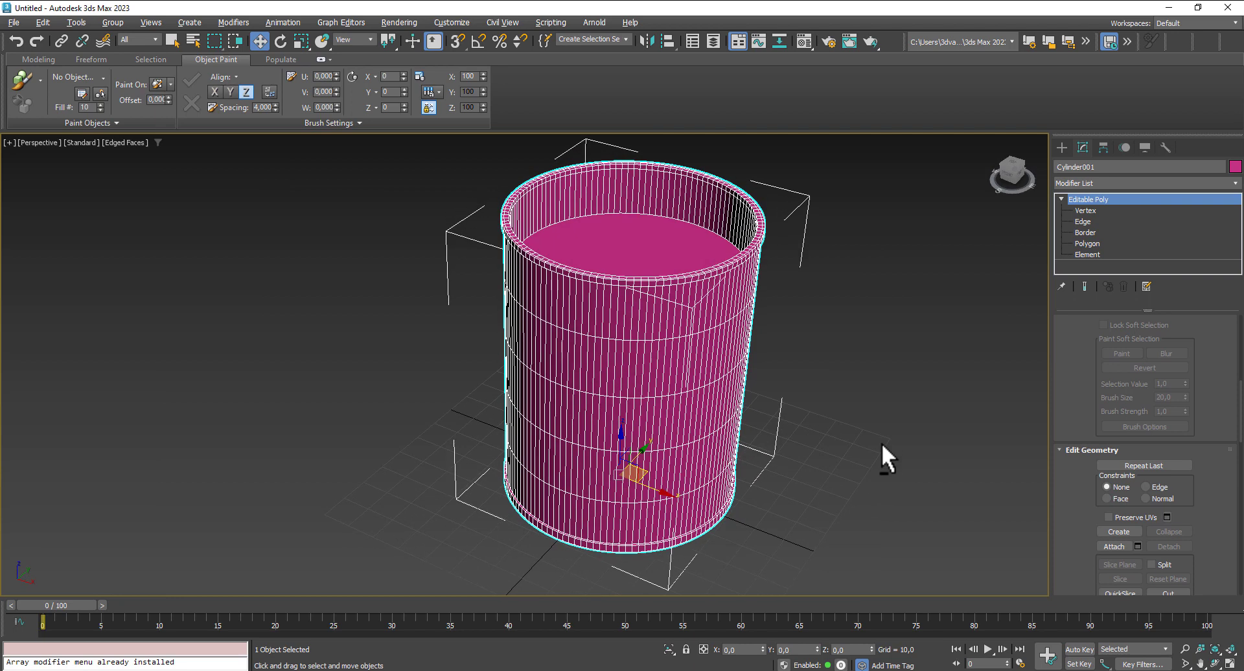
# - Open the Material Editor and set the base color of the 01 - Default material to black
pyautogui.click(803, 41)
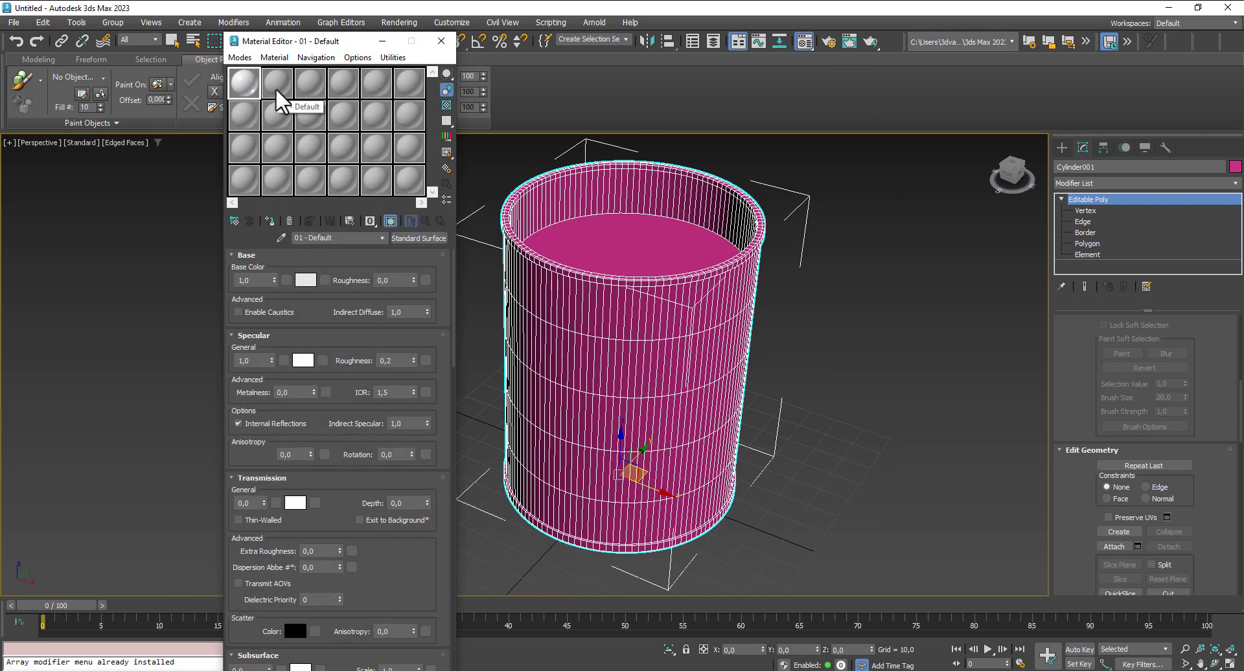
pyautogui.click(309, 279)
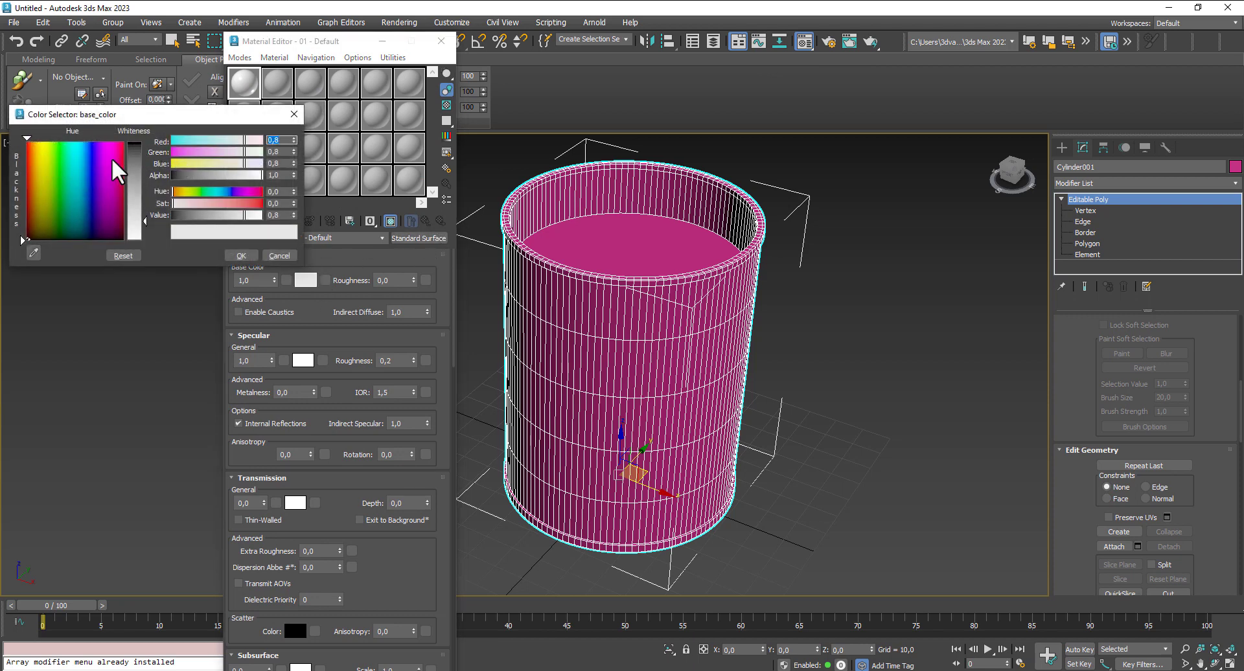
pyautogui.click(134, 156)
pyautogui.moveTo(134, 153); pyautogui.dragTo(134, 139)
pyautogui.click(238, 255)
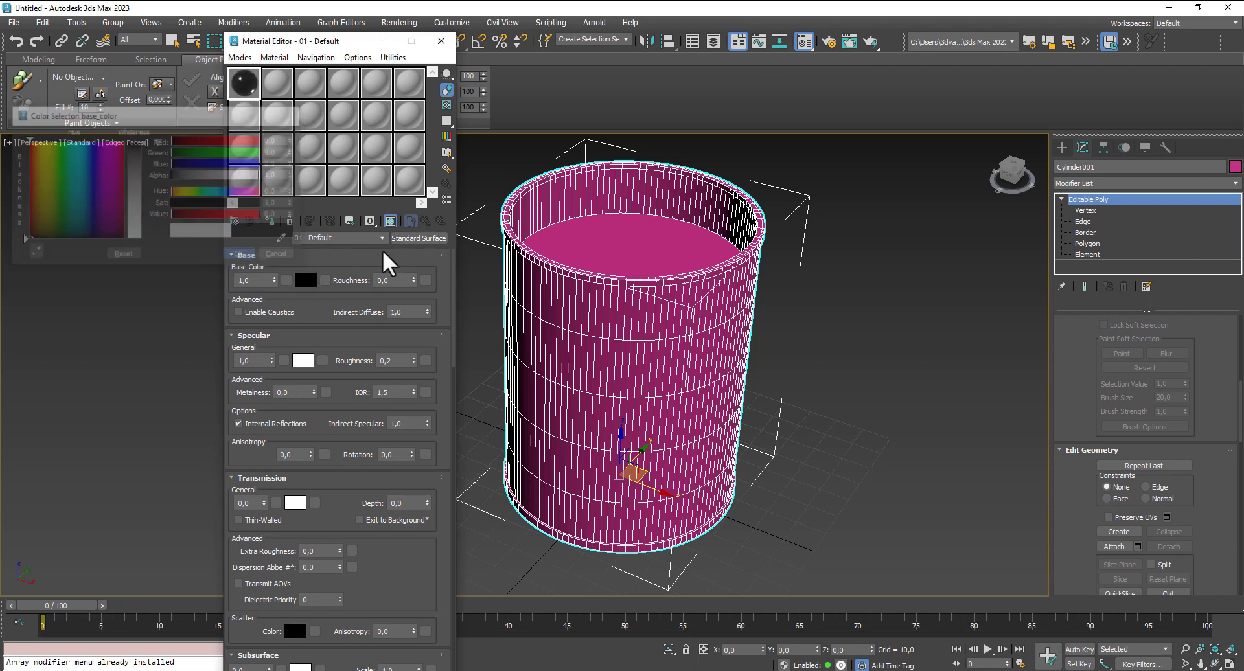
pyautogui.click(1106, 183)
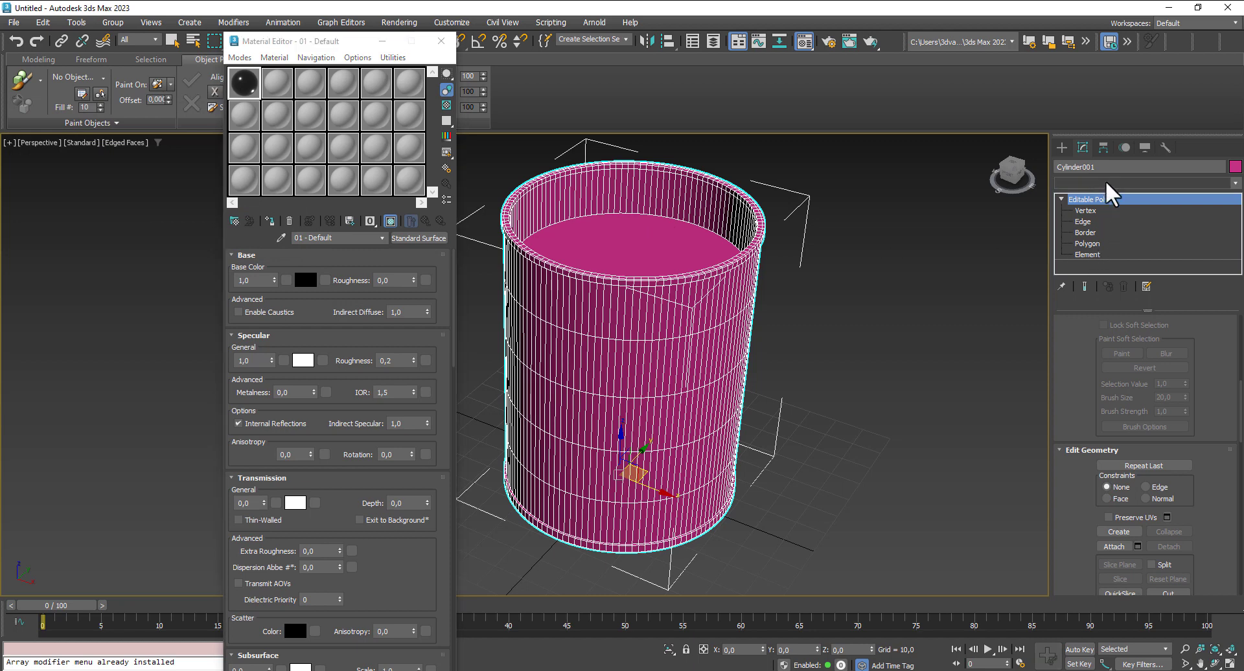
pyautogui.click(1107, 184)
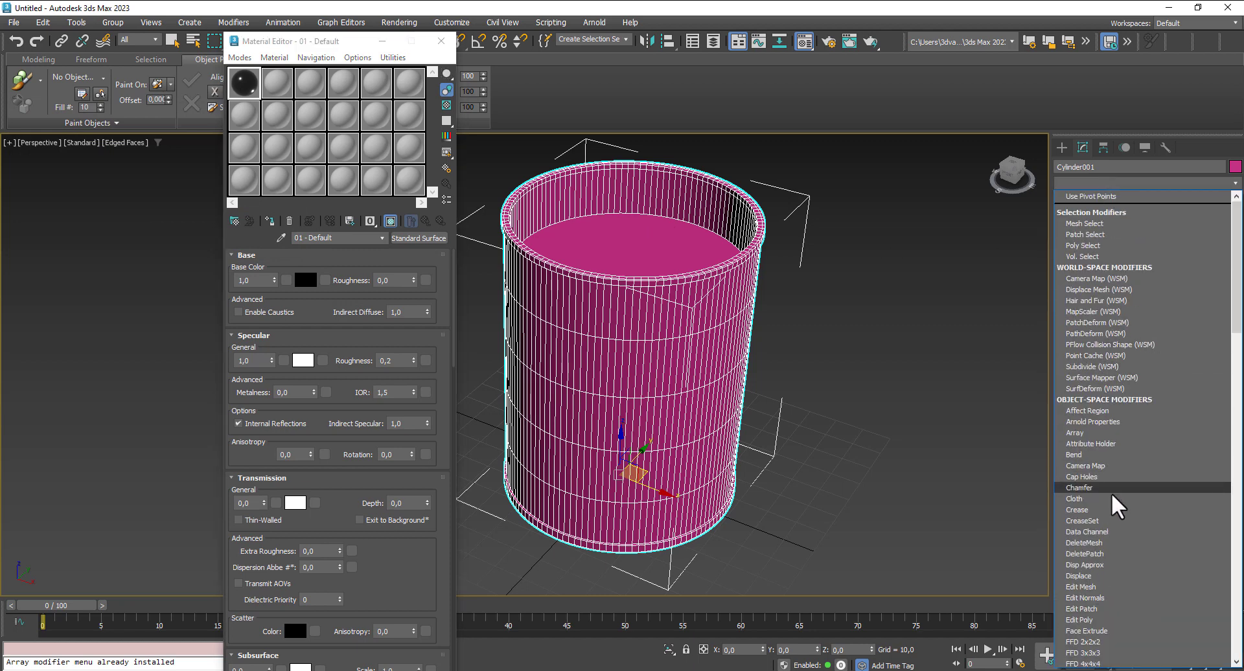
pyautogui.click(964, 445)
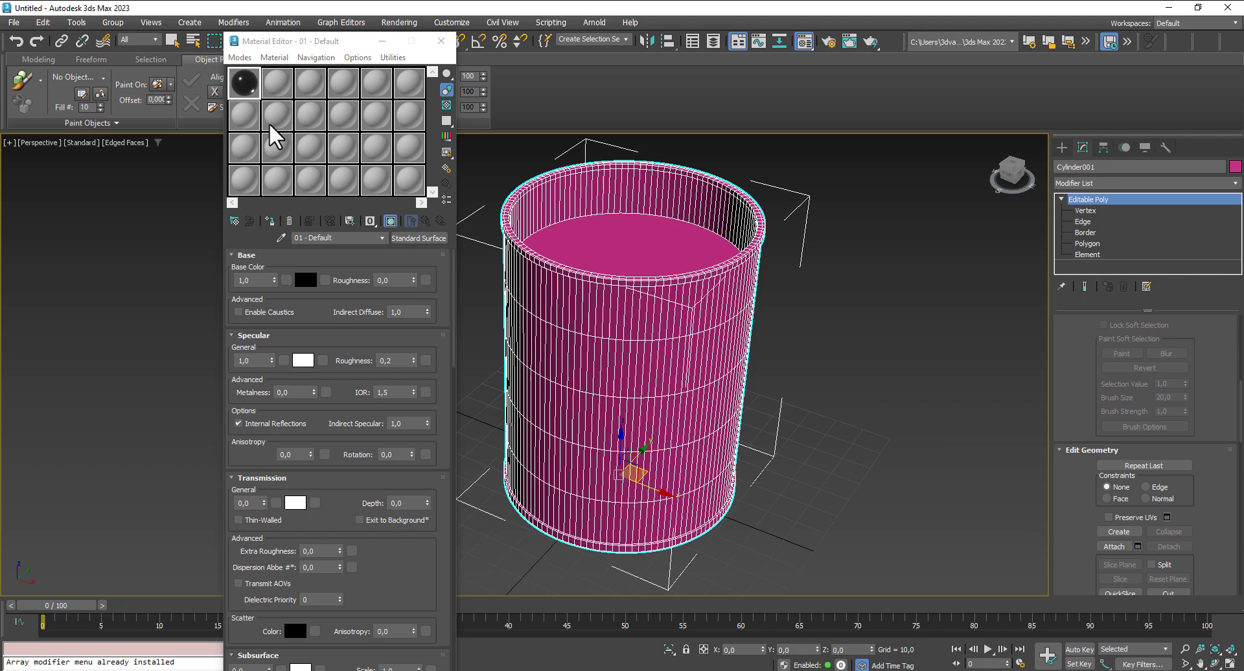
# - In GIMP, open TexturesCom_Barrels0008_1_M.jpg and copy a rectangular area of about 838 by 1254 px covering the barrel body
pyautogui.click(276, 83)
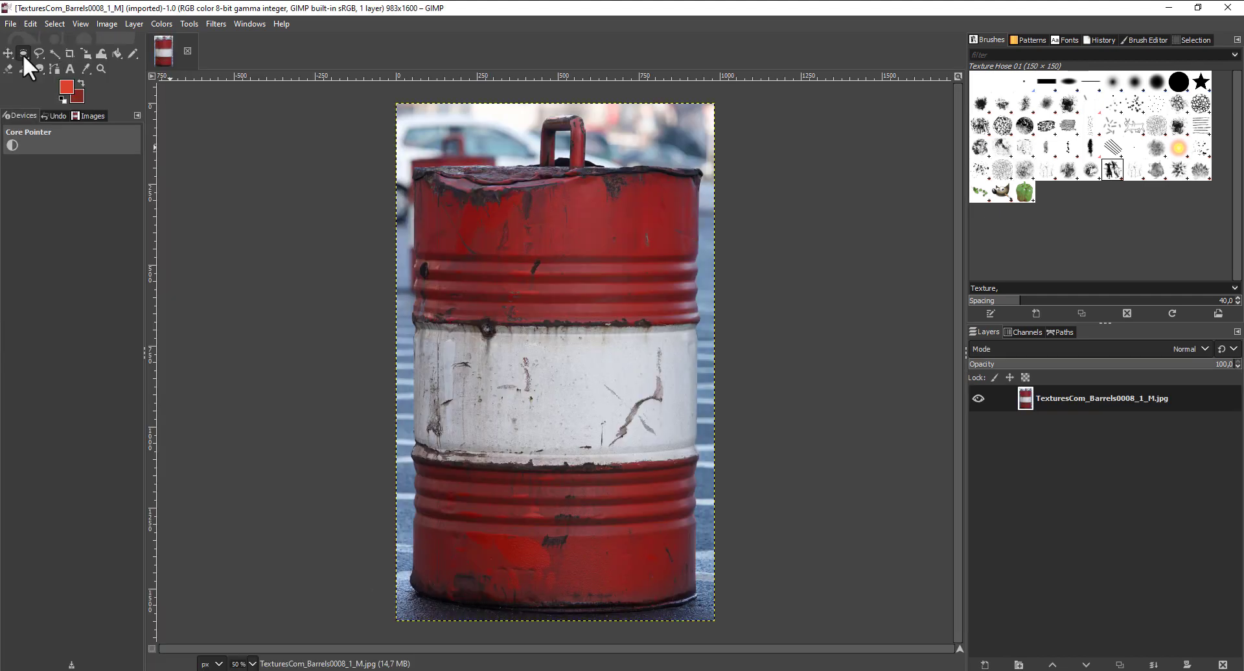
pyautogui.moveTo(22, 54)
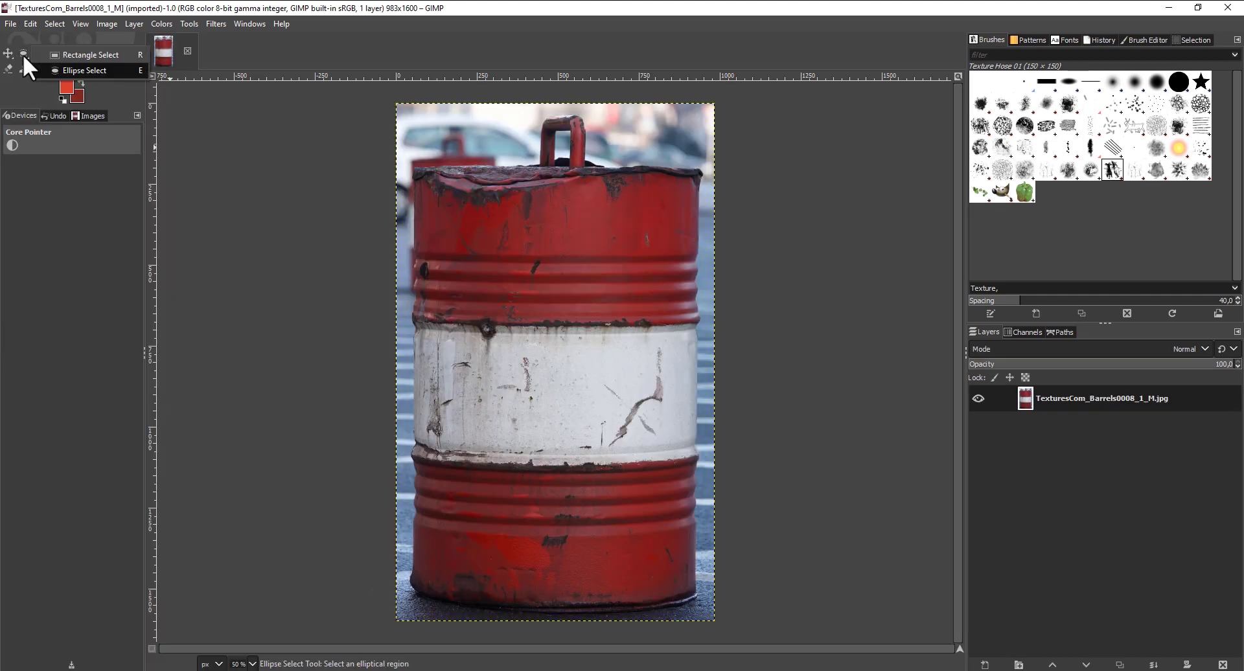
pyautogui.click(61, 55)
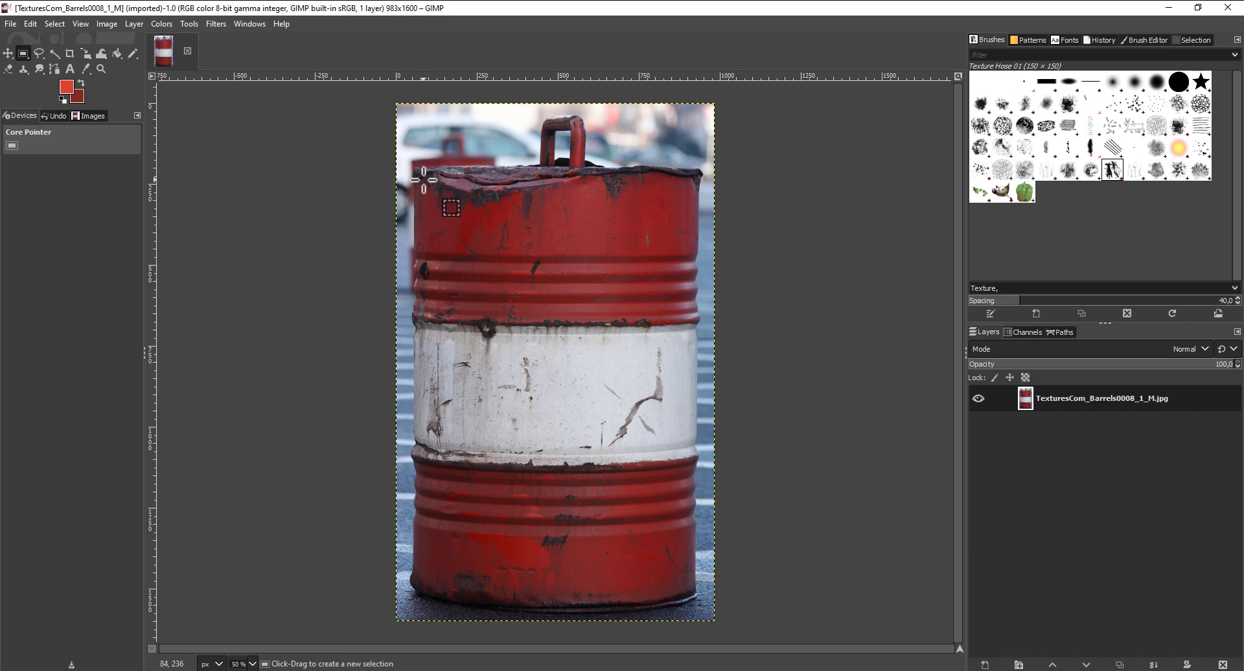
pyautogui.moveTo(424, 180); pyautogui.dragTo(691, 586)
pyautogui.hotkey('ctrl', 'c')
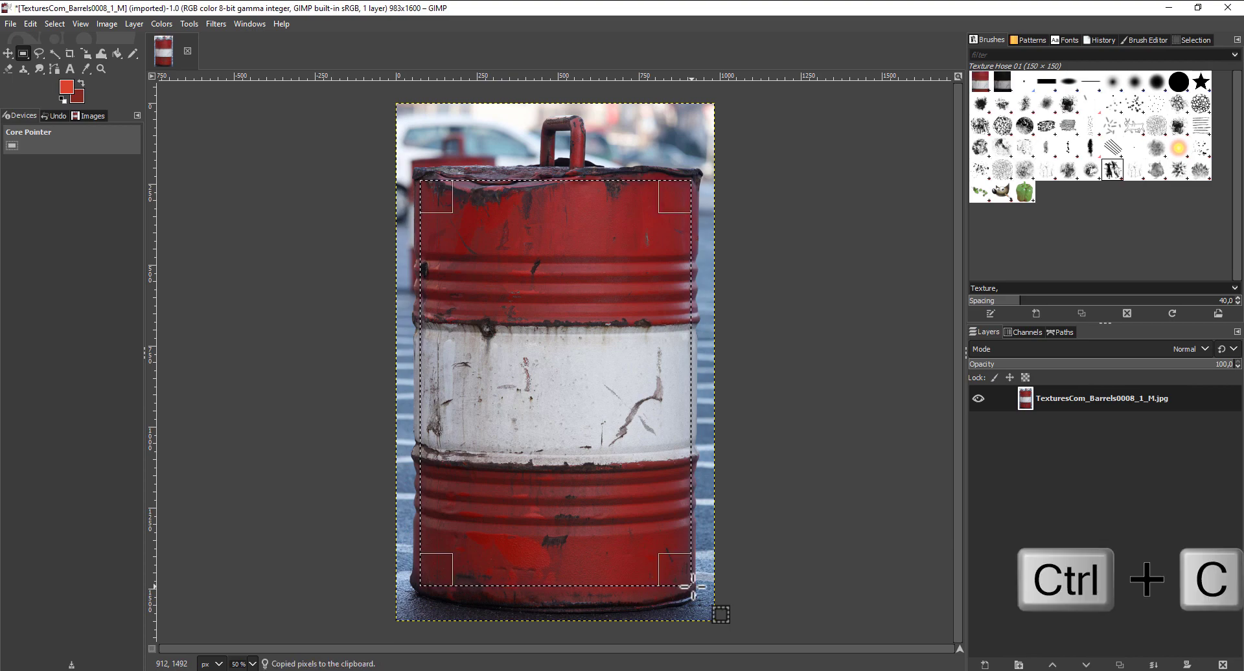
# - Create a new image from the copied barrel area and export it as barrel_image.png
pyautogui.rightClick(556, 346)
pyautogui.moveTo(575, 364)
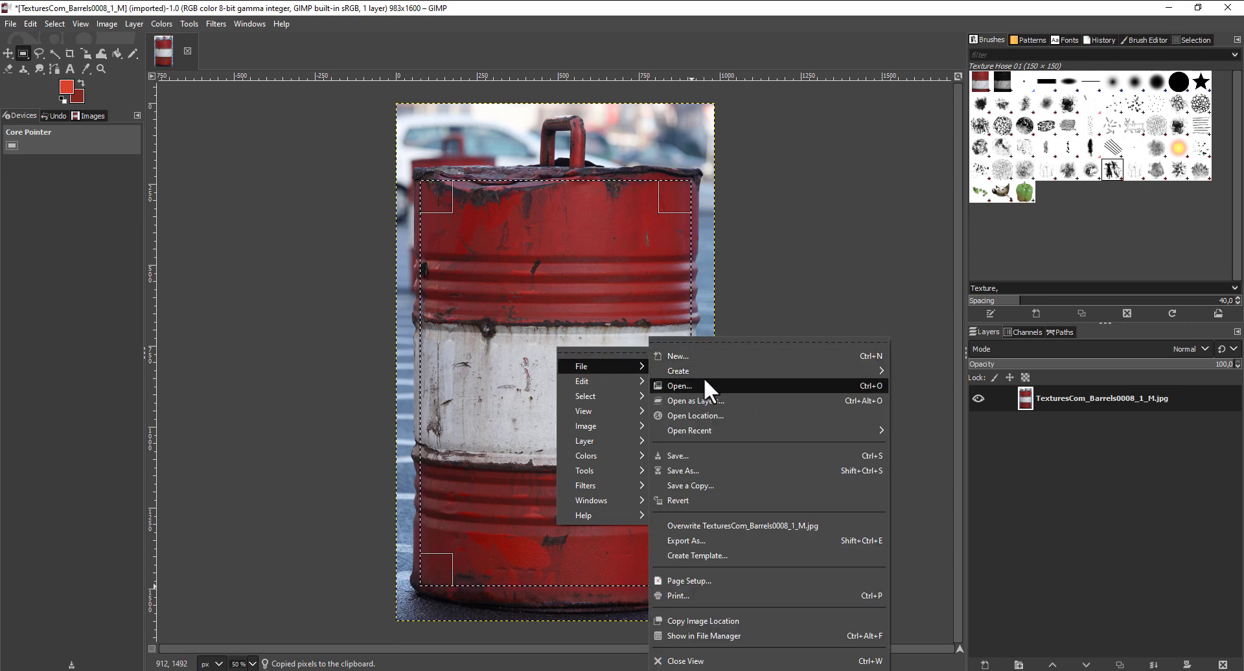
pyautogui.moveTo(704, 374)
pyautogui.click(936, 379)
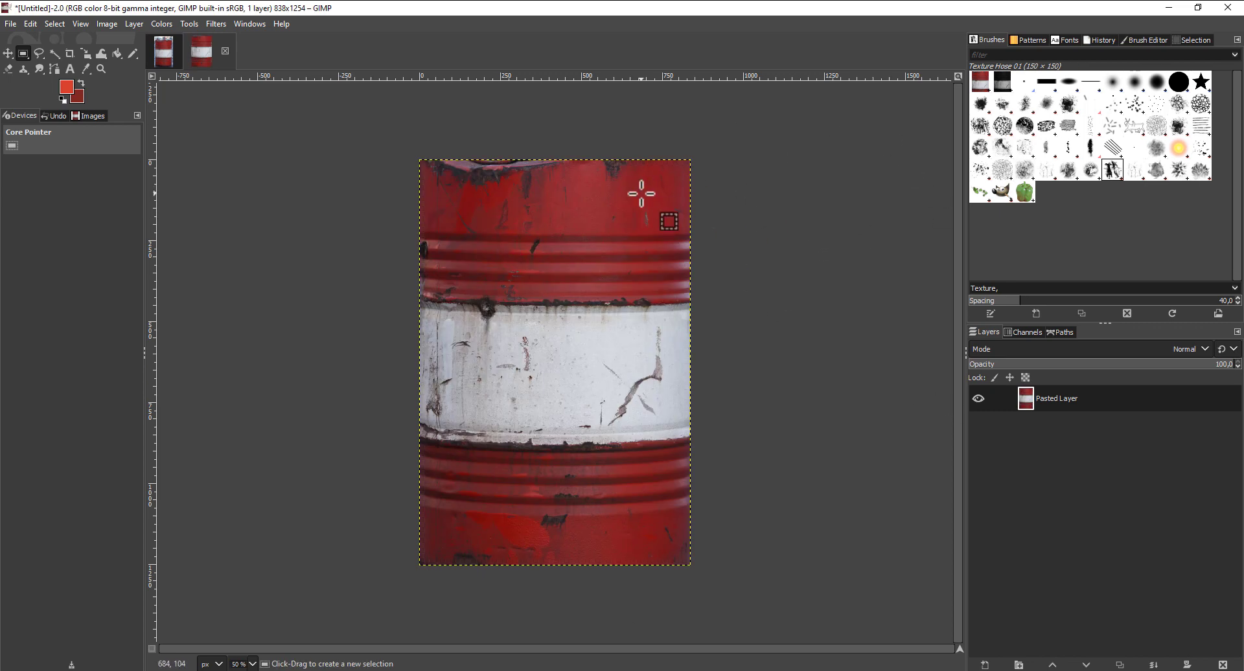
pyautogui.click(8, 24)
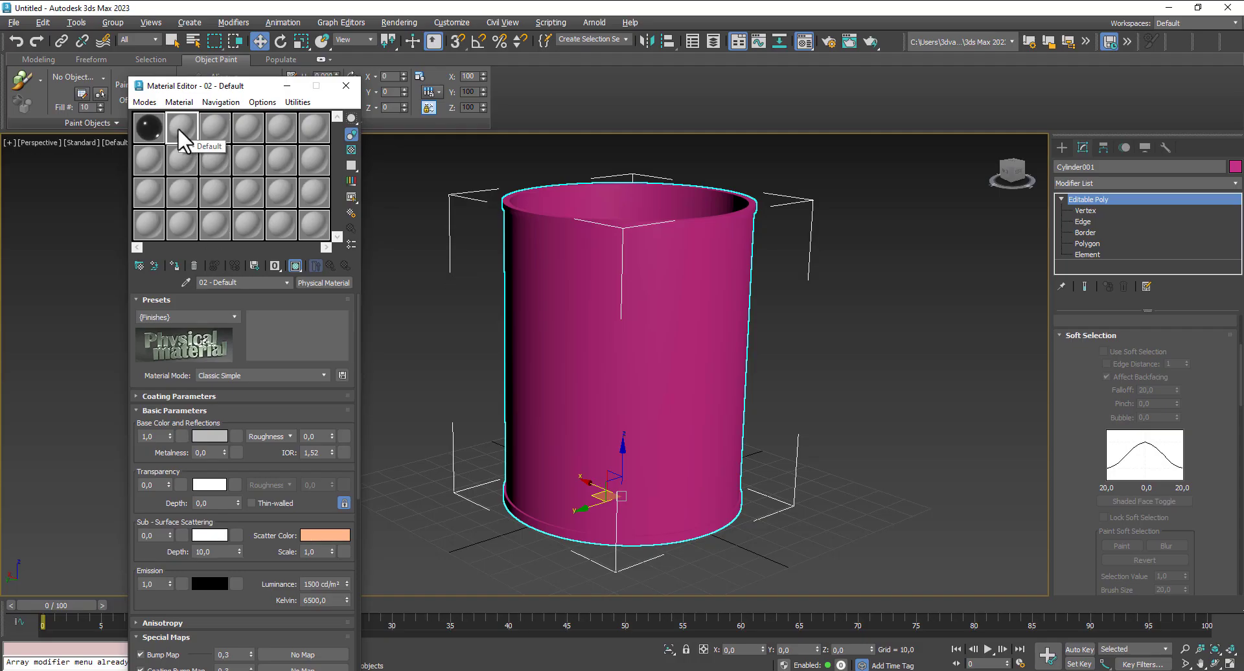
# - In 3ds Max, change the 02 - Default material to Standard Surface and load barrel_image.png as its base color bitmap
pyautogui.click(325, 283)
pyautogui.doubleClick(530, 375)
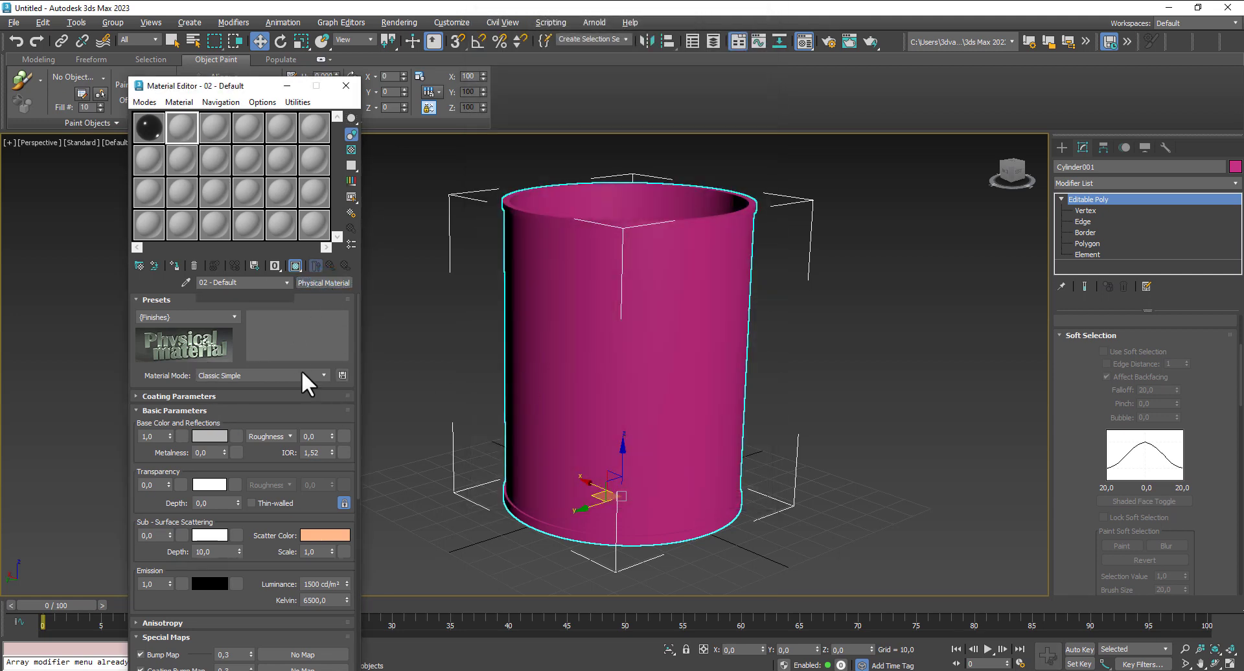
pyautogui.click(230, 325)
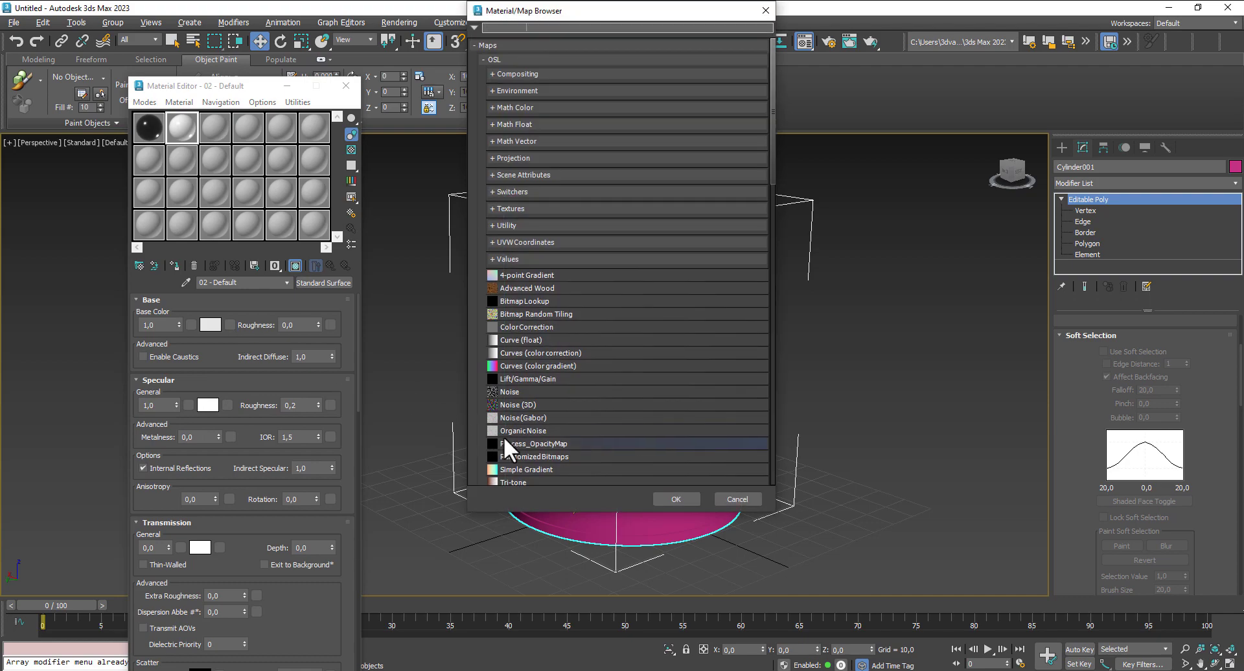
pyautogui.scroll(-5, 567, 344)
pyautogui.doubleClick(518, 405)
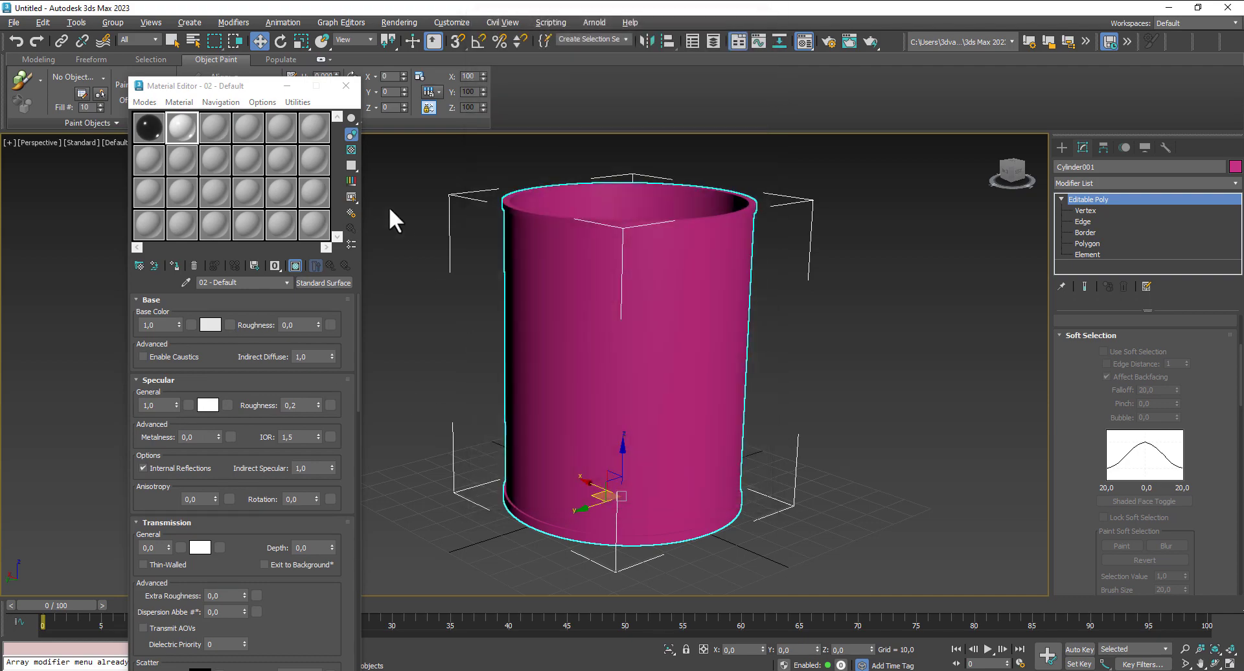
pyautogui.click(537, 94)
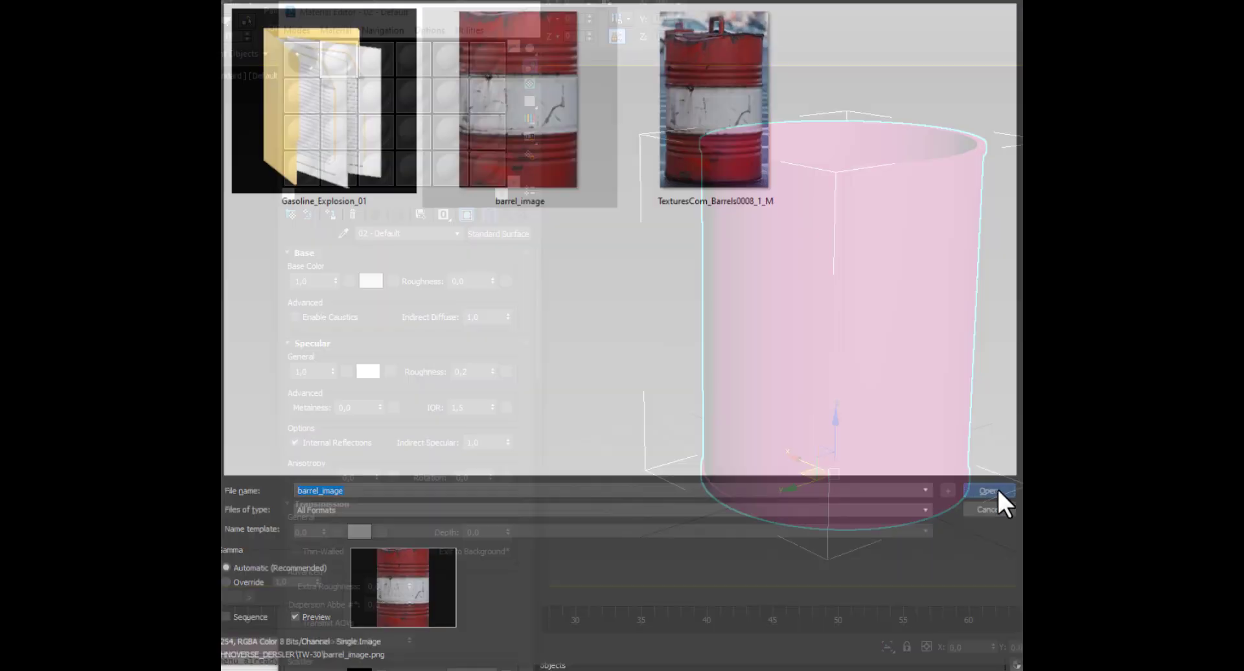
pyautogui.click(1011, 494)
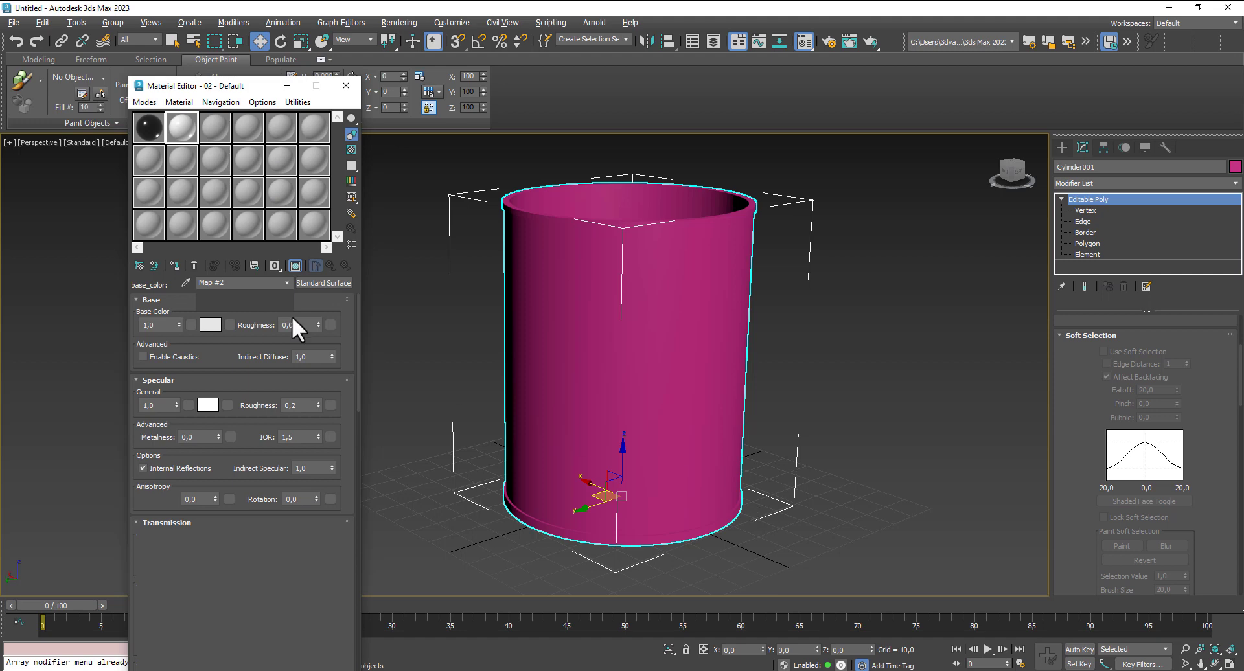
# - Assign the 02 - Default material to the selected barrel and show it shaded in the viewport
pyautogui.click(175, 265)
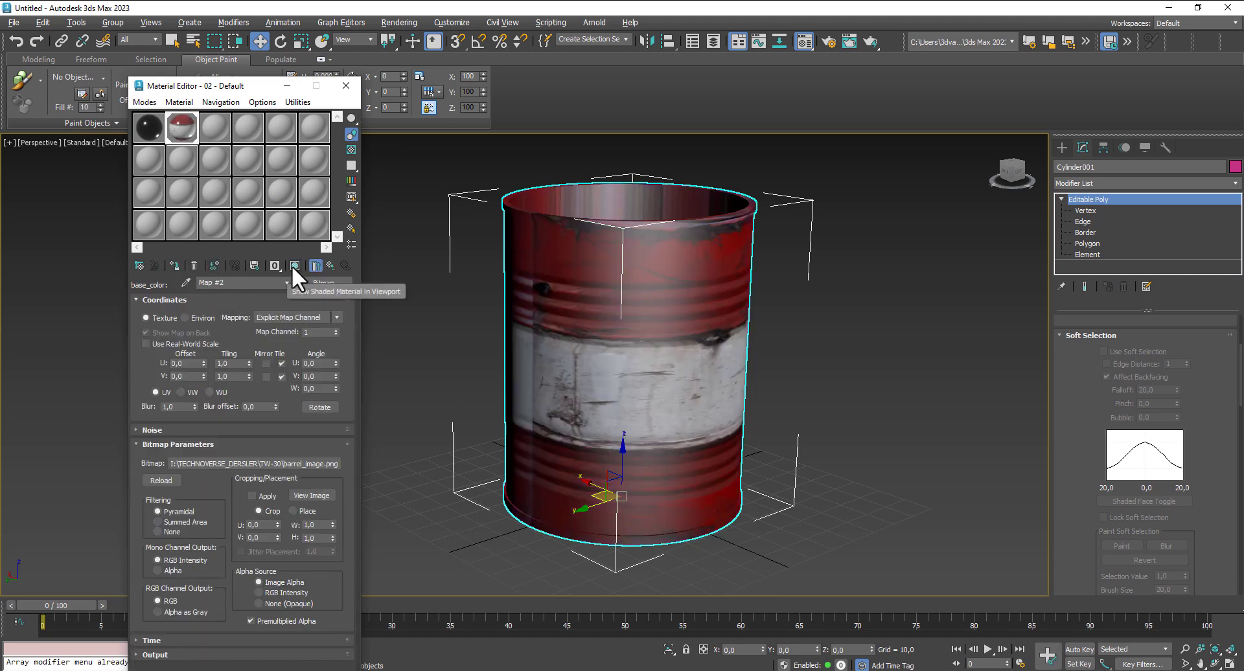
pyautogui.click(295, 265)
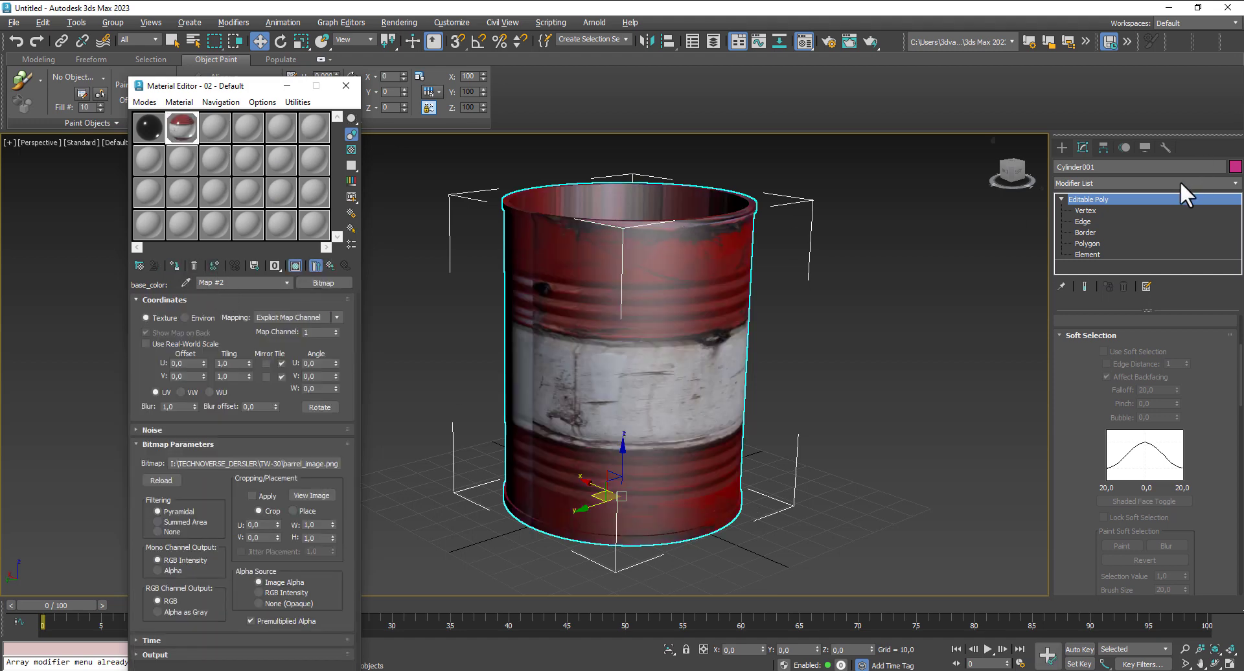
# - Add a UVW Map modifier to the barrel and set its mapping to Cylindrical
pyautogui.click(1188, 184)
pyautogui.moveTo(1235, 233); pyautogui.dragTo(1235, 535)
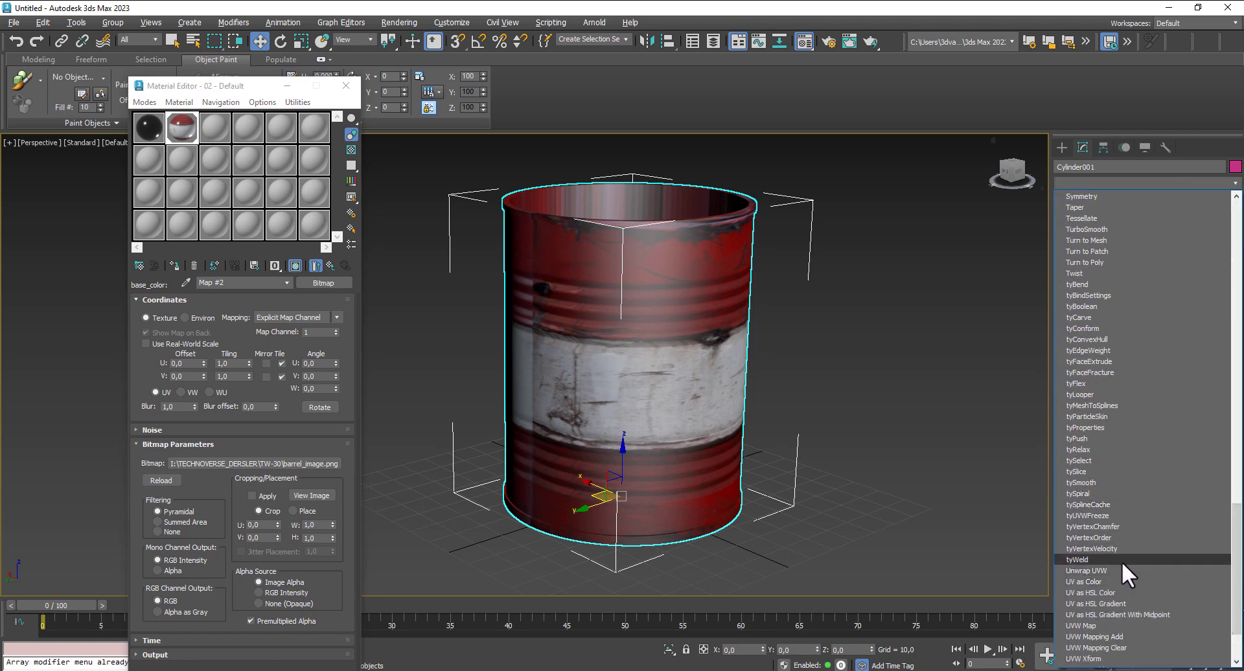
pyautogui.click(1113, 624)
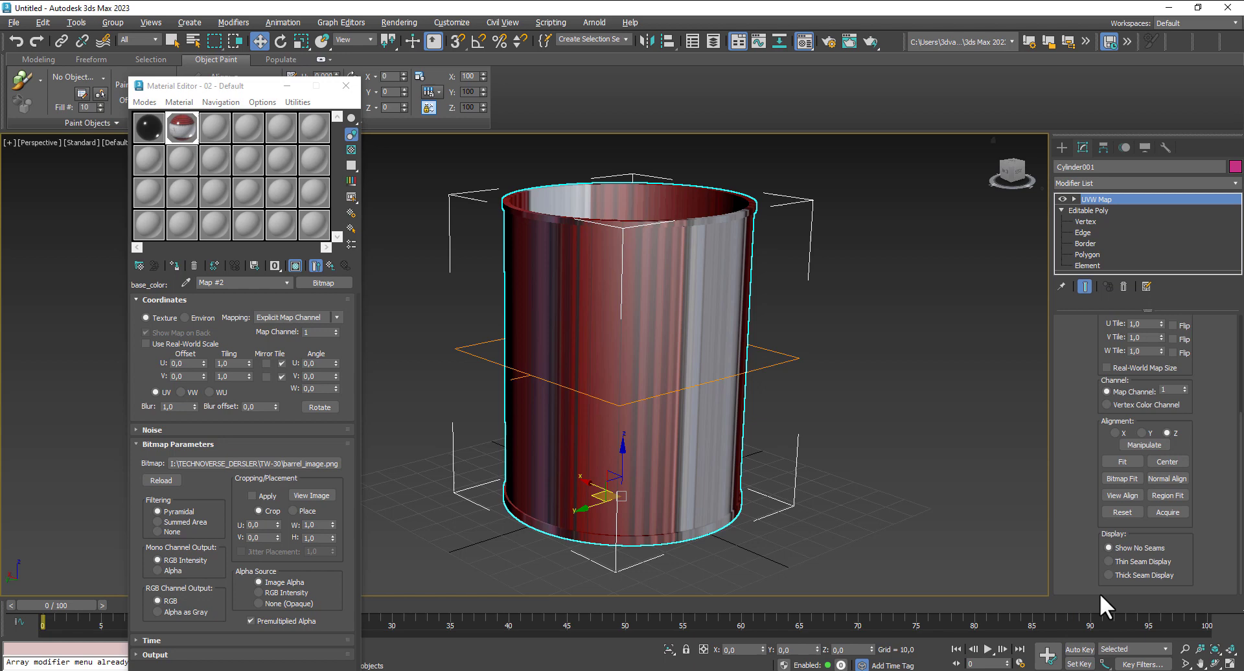
pyautogui.scroll(2, 1090, 368)
pyautogui.click(1127, 360)
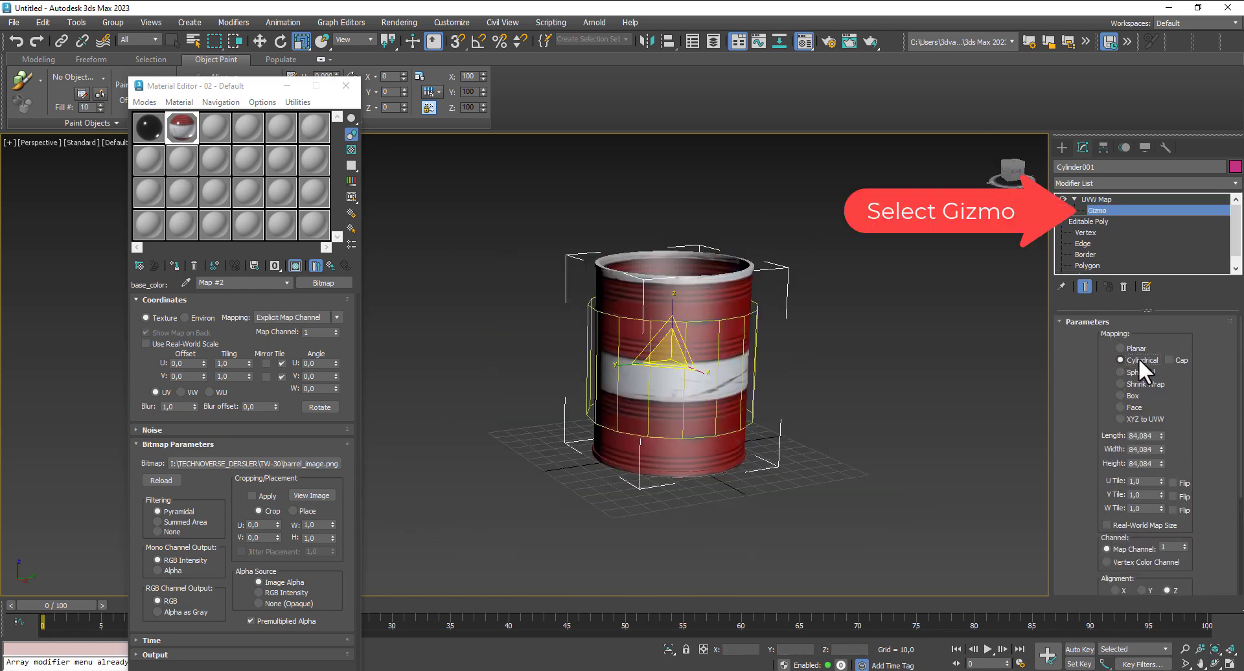
# - Scale the UVW Map gizmo vertically so that it spans the full height of the barrel
pyautogui.scroll(3, 842, 360)
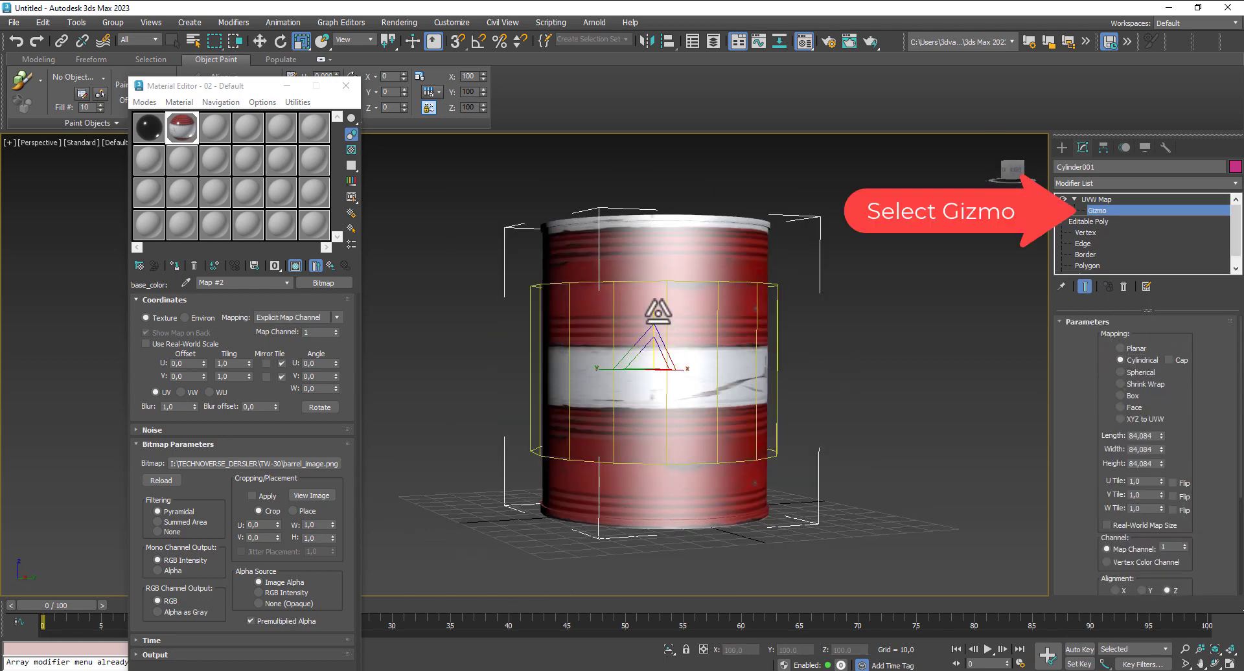
pyautogui.moveTo(655, 316); pyautogui.dragTo(674, 282)
pyautogui.keyDown('alt'); pyautogui.moveTo(839, 402); pyautogui.dragTo(1082, 445, button='middle'); pyautogui.keyUp('alt')
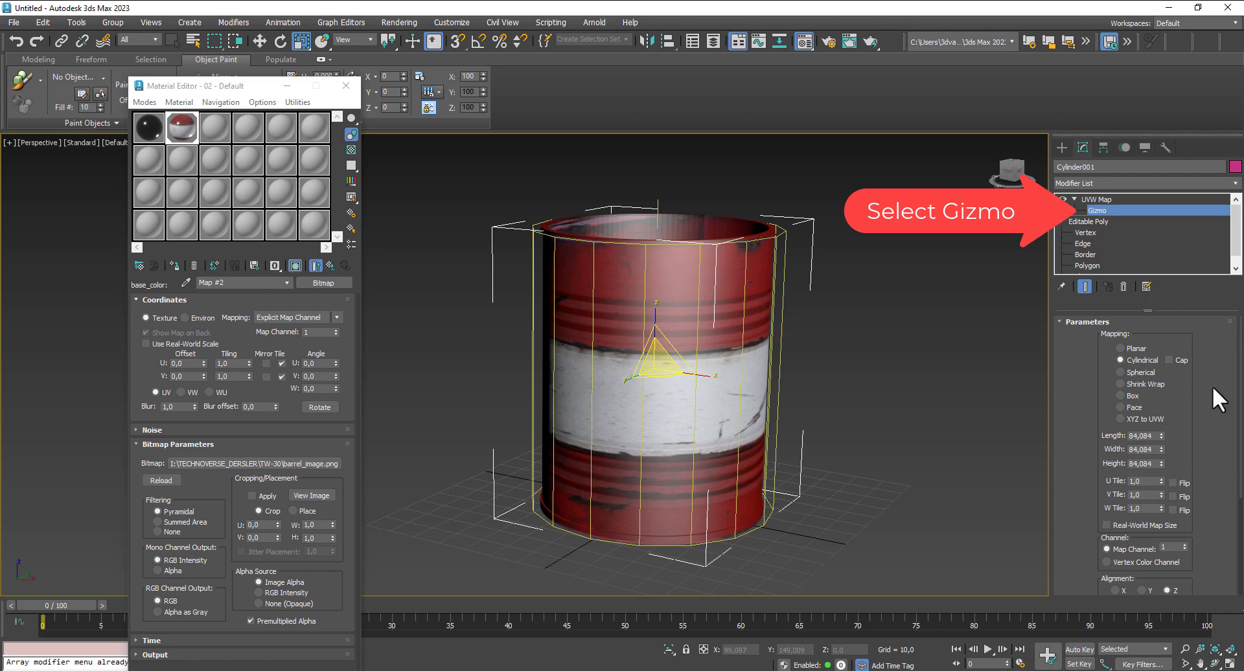
pyautogui.keyDown('alt'); pyautogui.moveTo(868, 409); pyautogui.dragTo(831, 398, button='middle'); pyautogui.keyUp('alt')
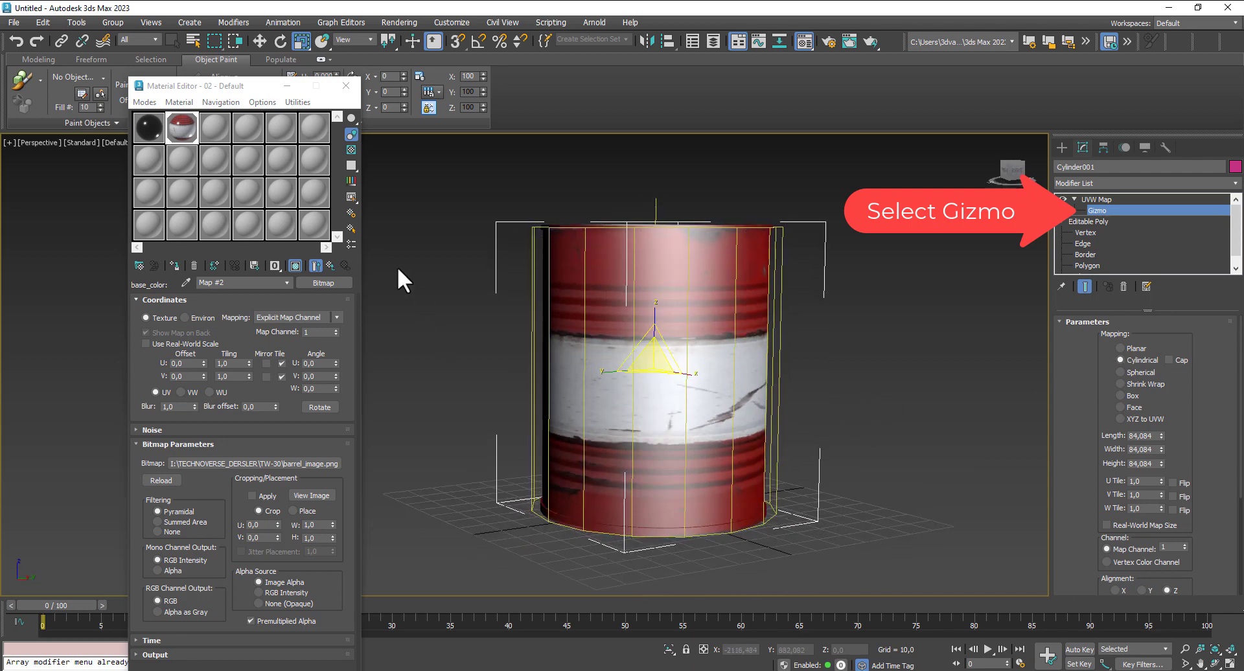
# - Return to the 02 - Default material's main parameters and set its general specular weight to 0,0
pyautogui.click(331, 261)
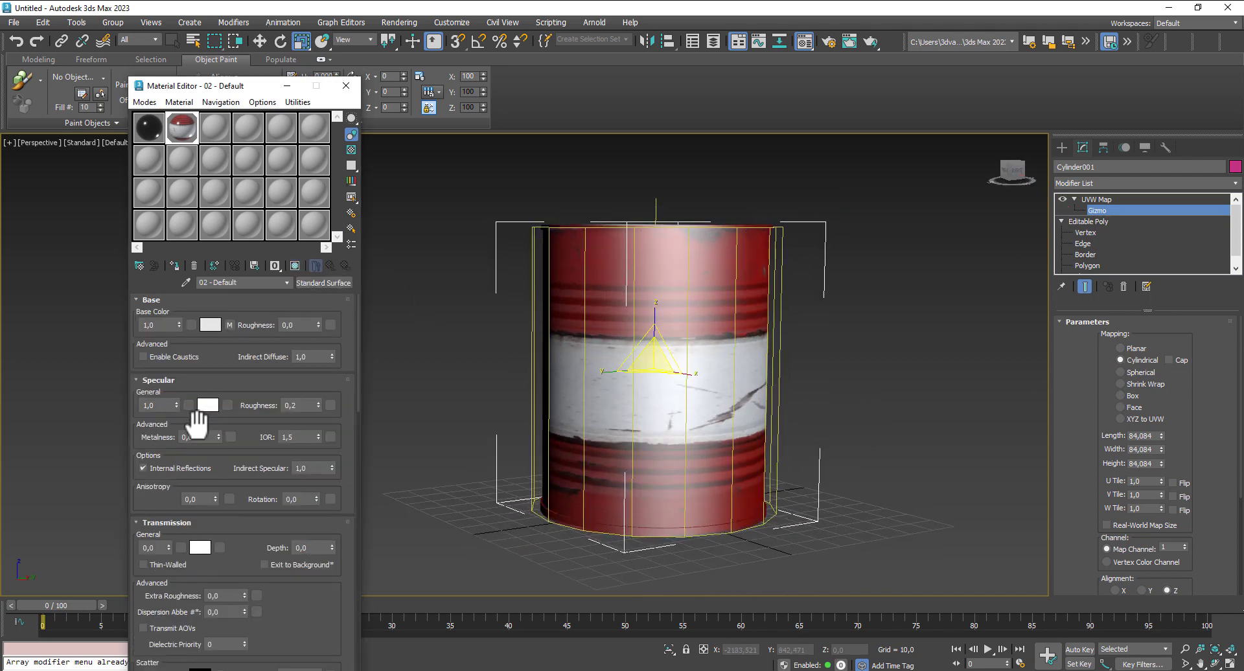
pyautogui.moveTo(176, 403); pyautogui.dragTo(197, 543)
# - Leave the UVW Map gizmo level and add an Edit Mesh modifier on top of the barrel's stack
pyautogui.keyDown('alt'); pyautogui.moveTo(876, 437); pyautogui.dragTo(849, 473, button='middle'); pyautogui.keyUp('alt')
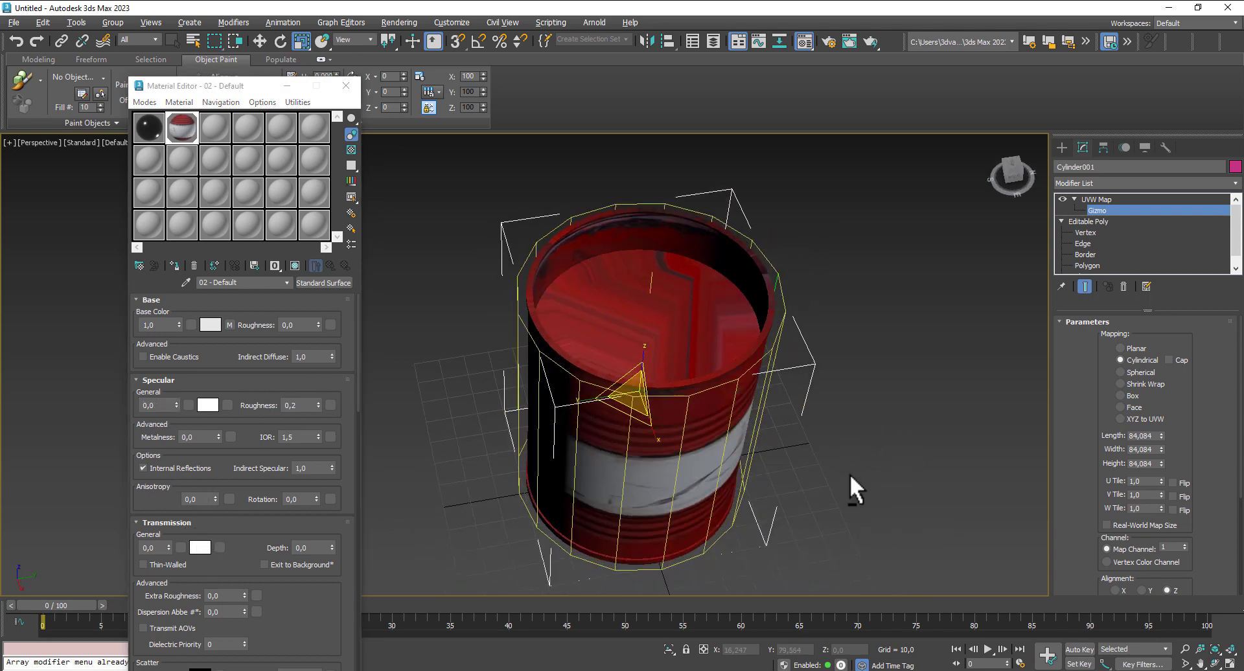
pyautogui.click(1115, 198)
pyautogui.click(1137, 184)
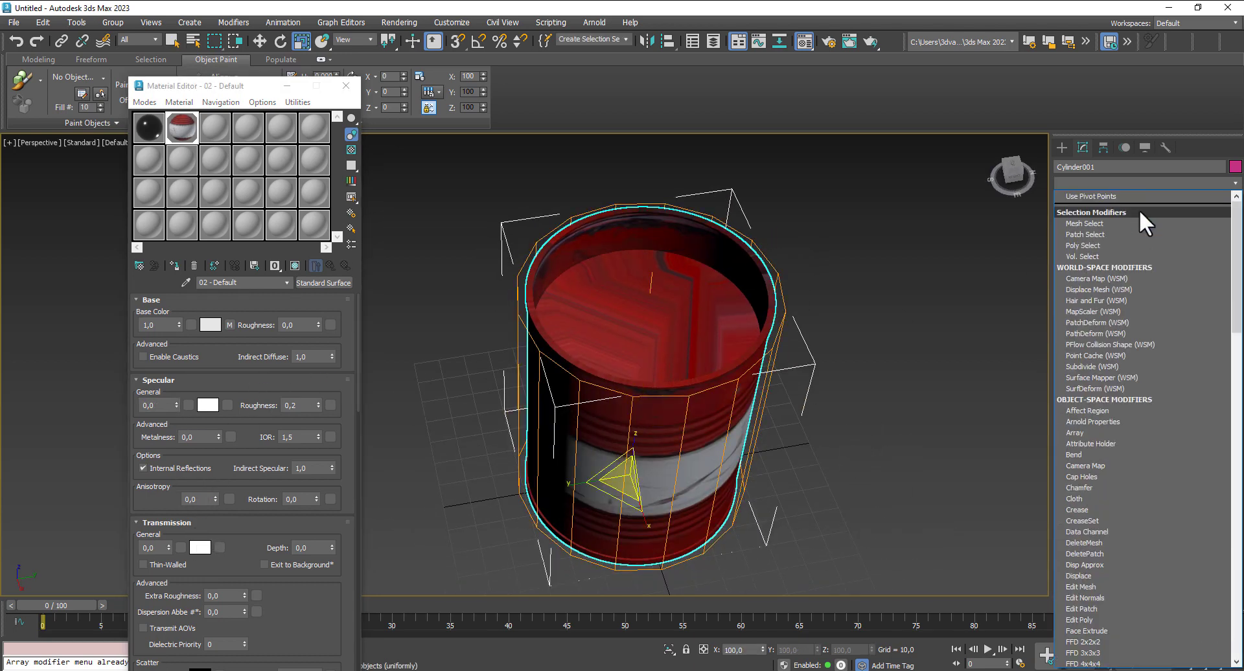
pyautogui.scroll(-2, 1116, 476)
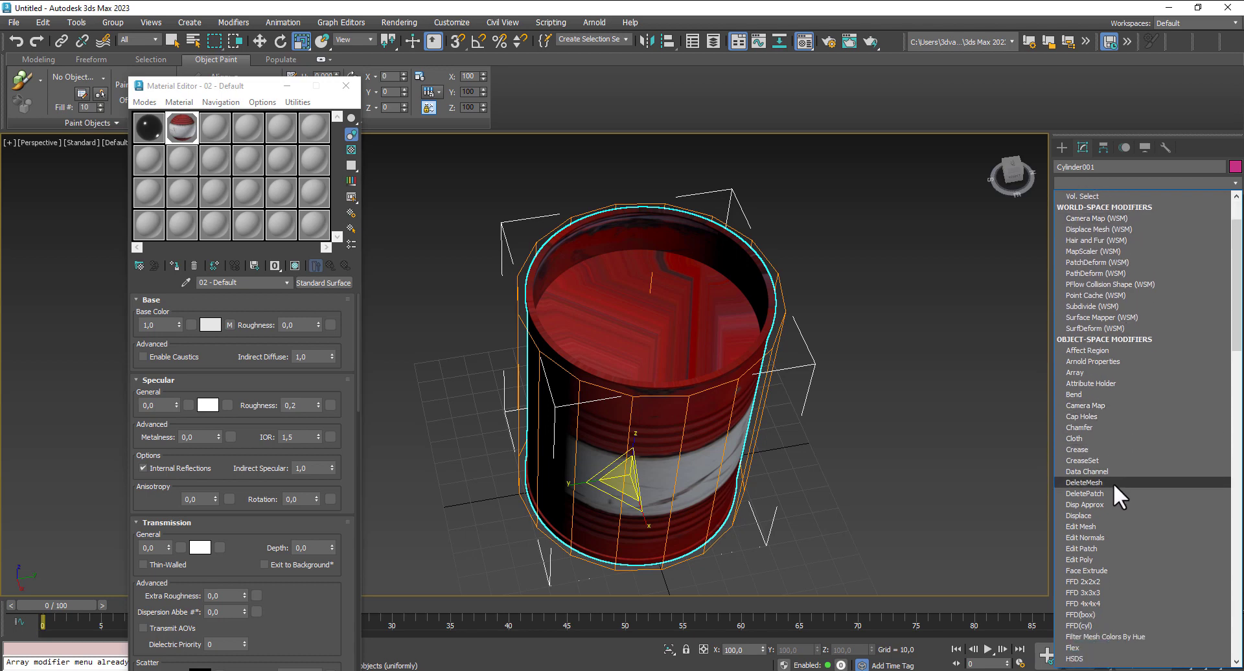
pyautogui.click(1102, 526)
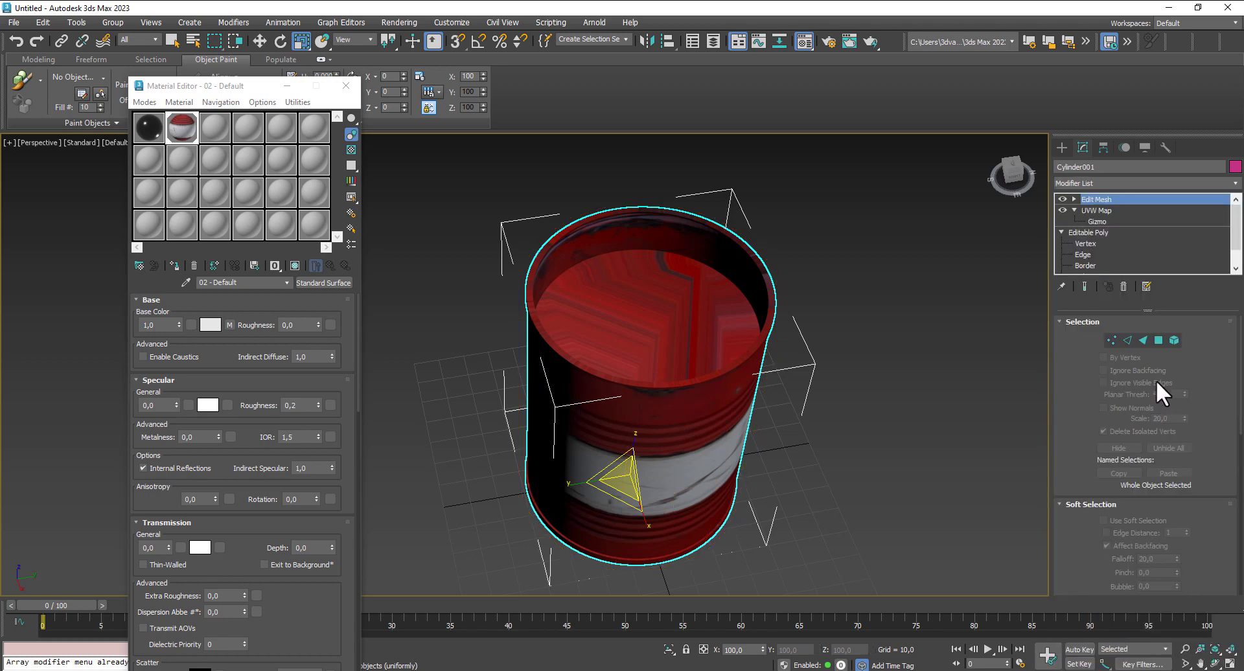
# - Select the polygon of the barrel's recessed lid, assign the black 01 - Default material to it and leave polygon level
pyautogui.click(1159, 341)
pyautogui.click(621, 298)
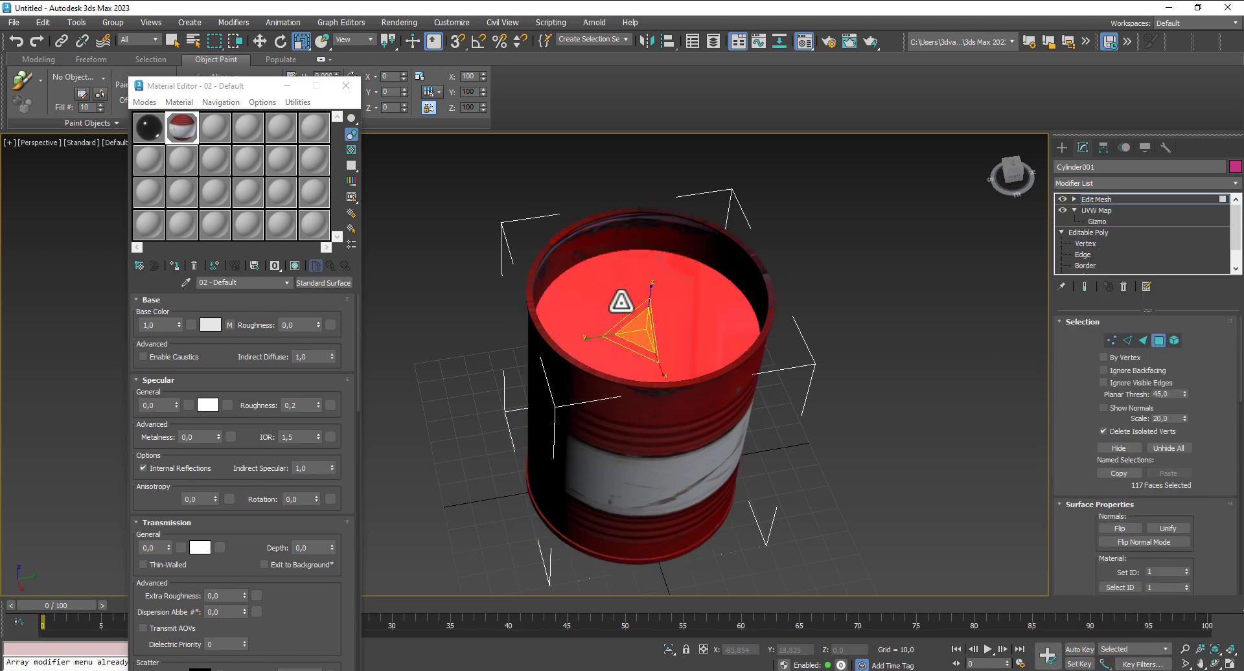
pyautogui.click(152, 125)
pyautogui.click(174, 266)
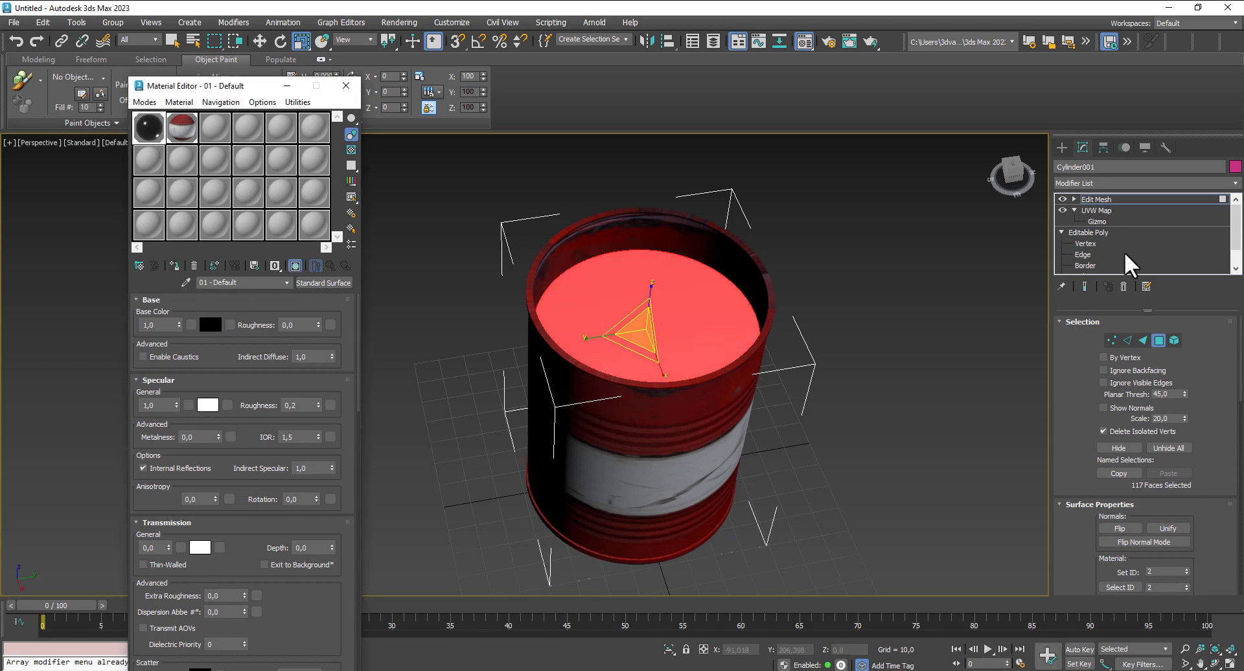
pyautogui.click(1159, 340)
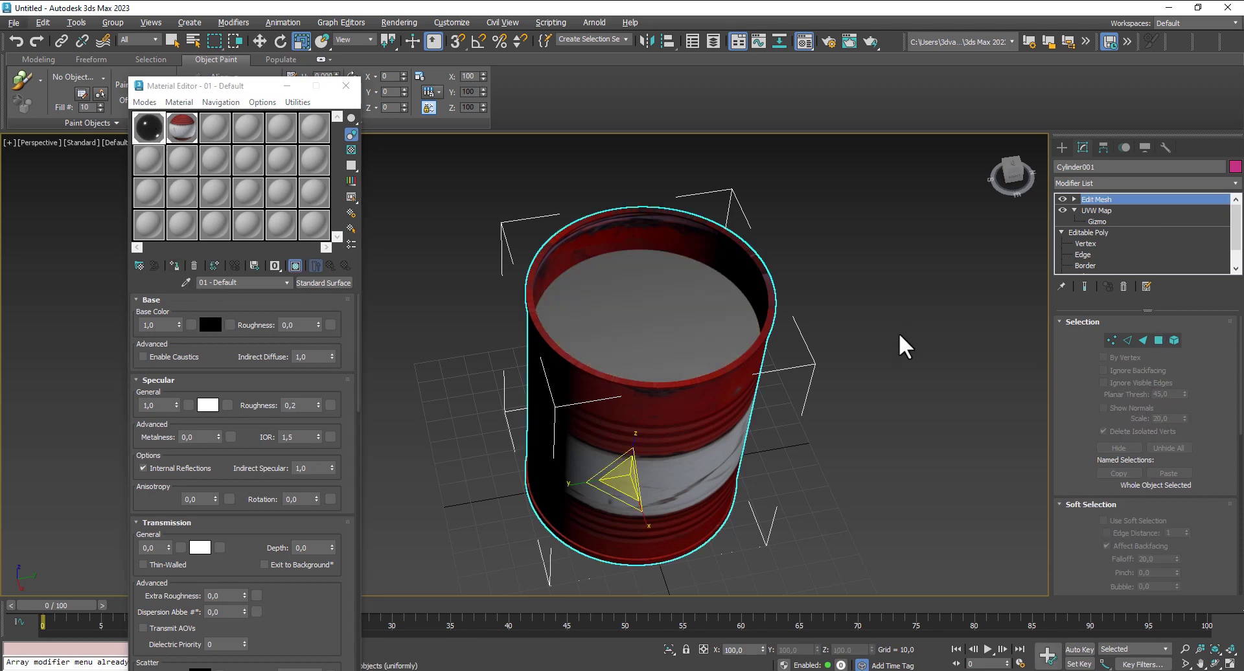
pyautogui.keyDown('alt'); pyautogui.moveTo(900, 332); pyautogui.dragTo(966, 372, button='middle'); pyautogui.keyUp('alt')
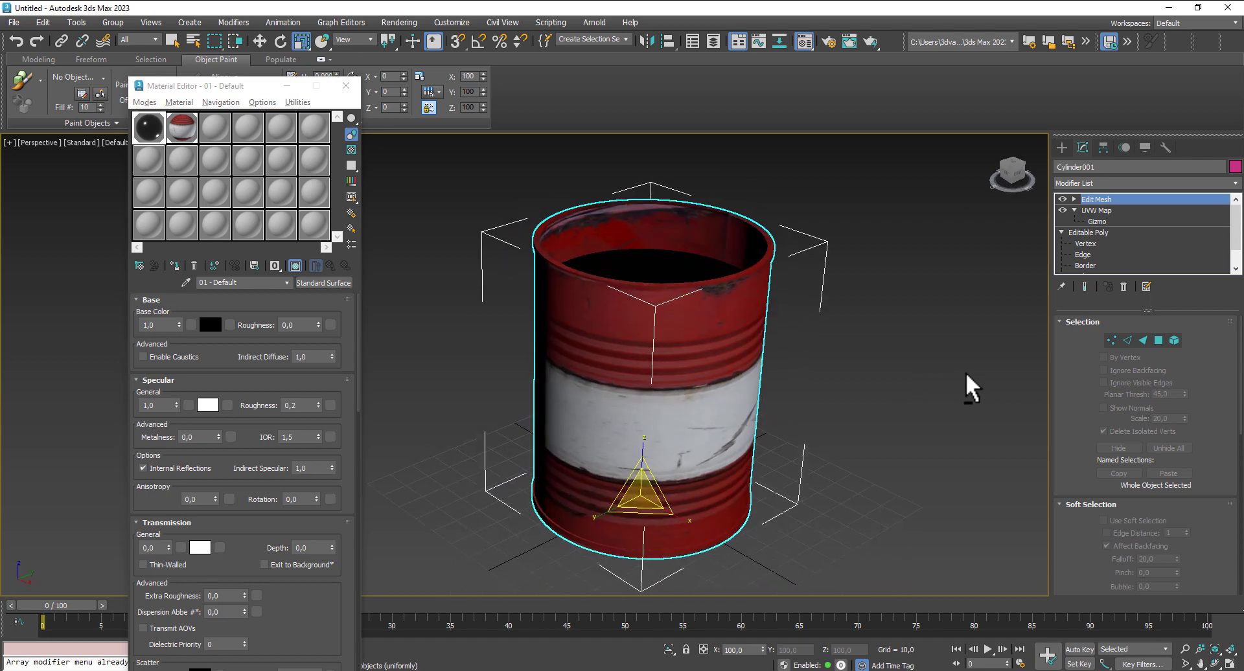
# - Close the Material Editor and switch from the single Perspective view to the four-viewport layout
pyautogui.click(346, 85)
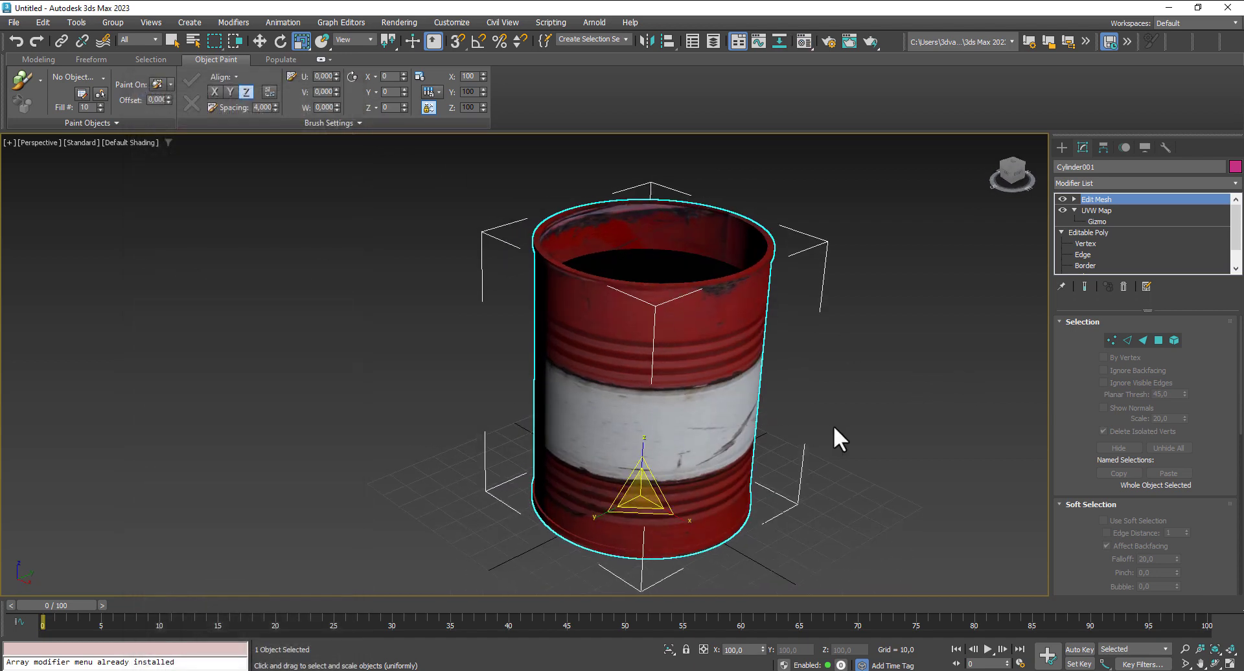
pyautogui.keyDown('alt'); pyautogui.moveTo(833, 425); pyautogui.dragTo(759, 413, button='middle'); pyautogui.keyUp('alt')
pyautogui.click(1230, 664)
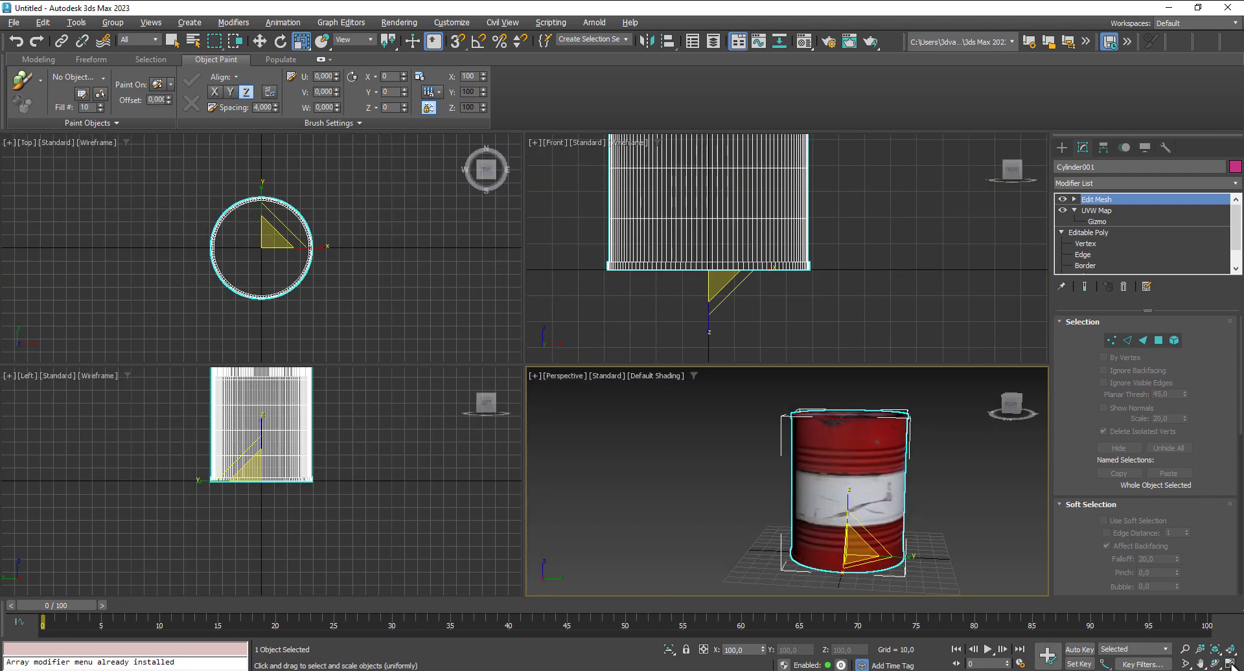
pyautogui.scroll(-2, 882, 512)
pyautogui.moveTo(962, 548); pyautogui.dragTo(910, 540, button='middle')
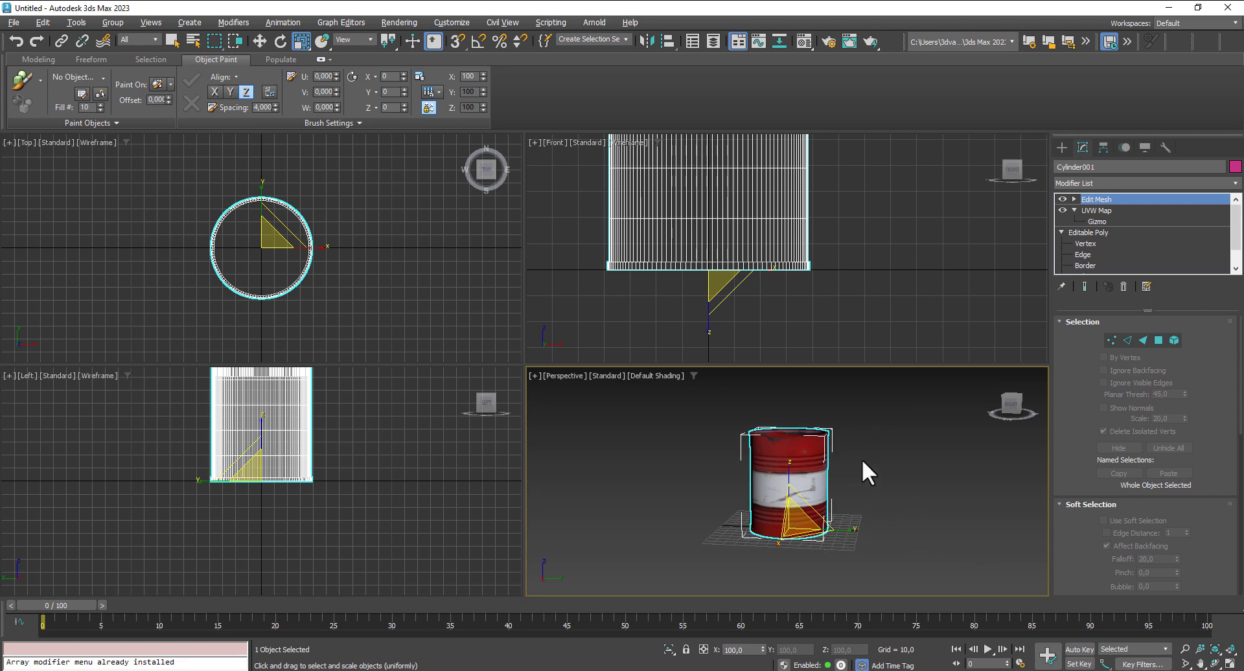
# - Save the scene as a 3ds Max file named Oil Barrel Explosion
pyautogui.click(13, 22)
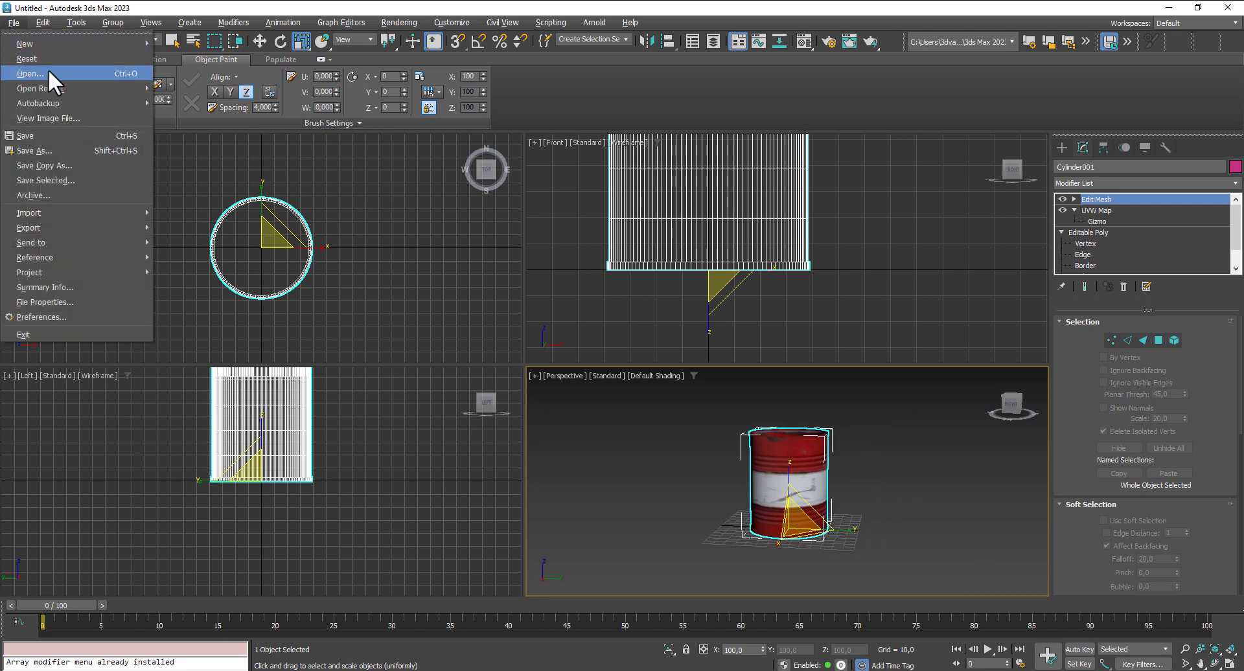
pyautogui.click(26, 135)
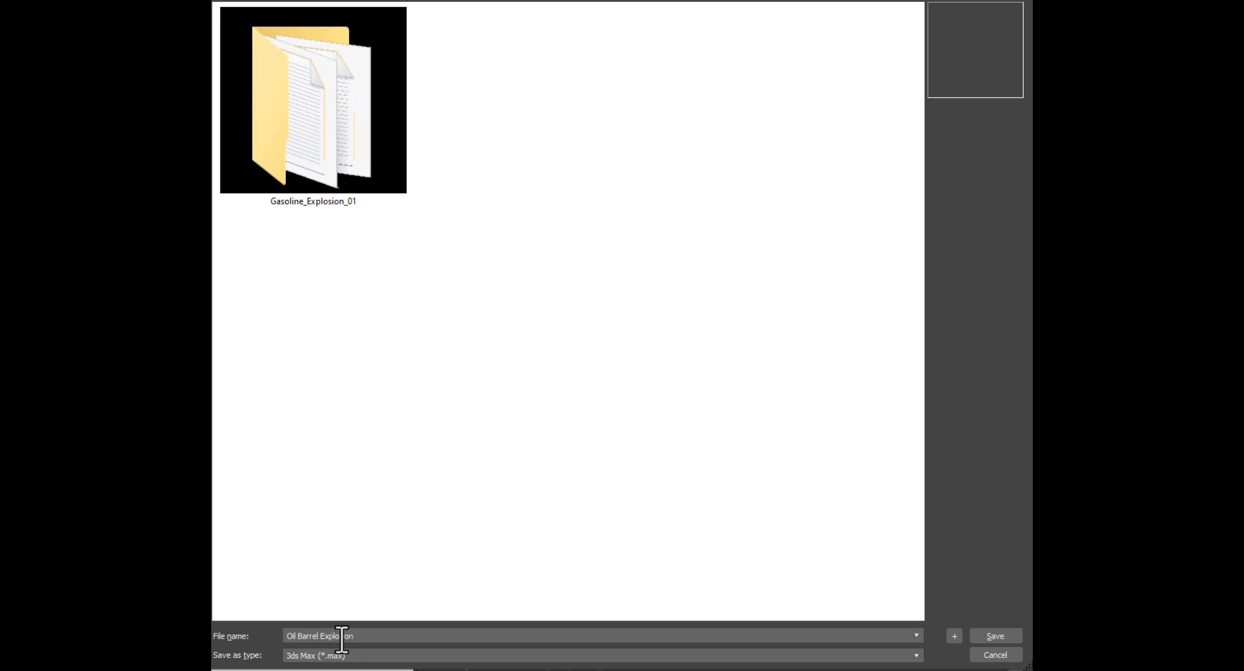
pyautogui.press('Return')
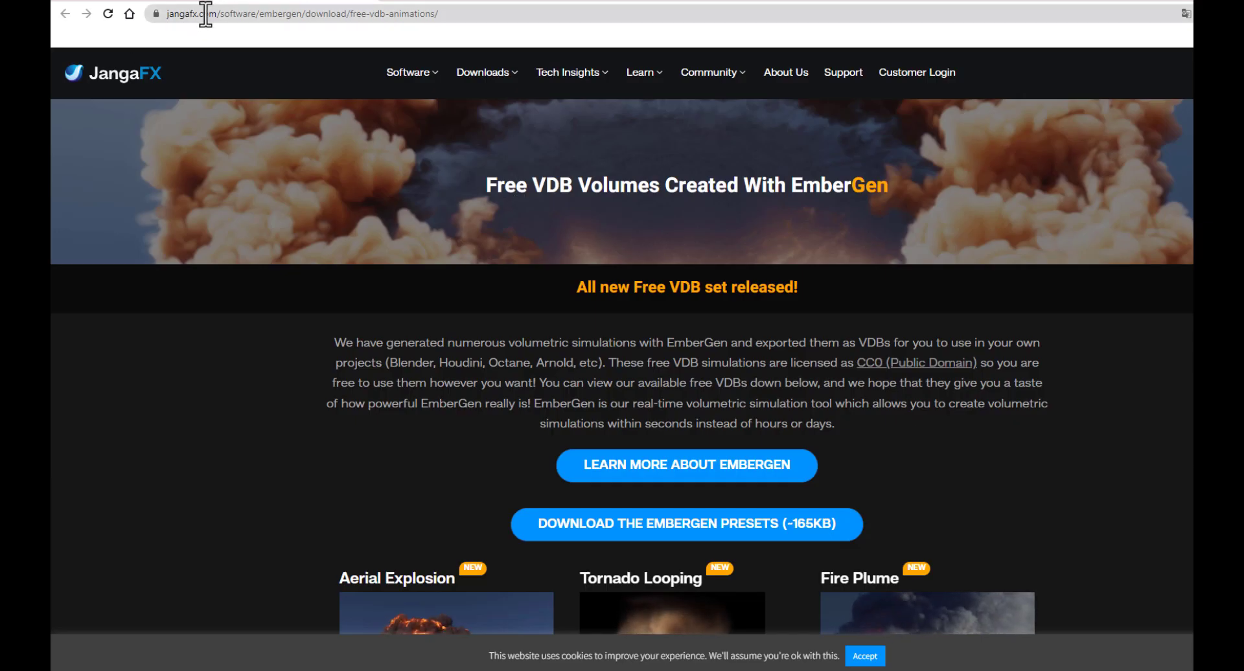
# - Switch to the browser and look through the free EmberGen VDB animations offered on the JangaFX download page
pyautogui.scroll(-2, 558, 235)
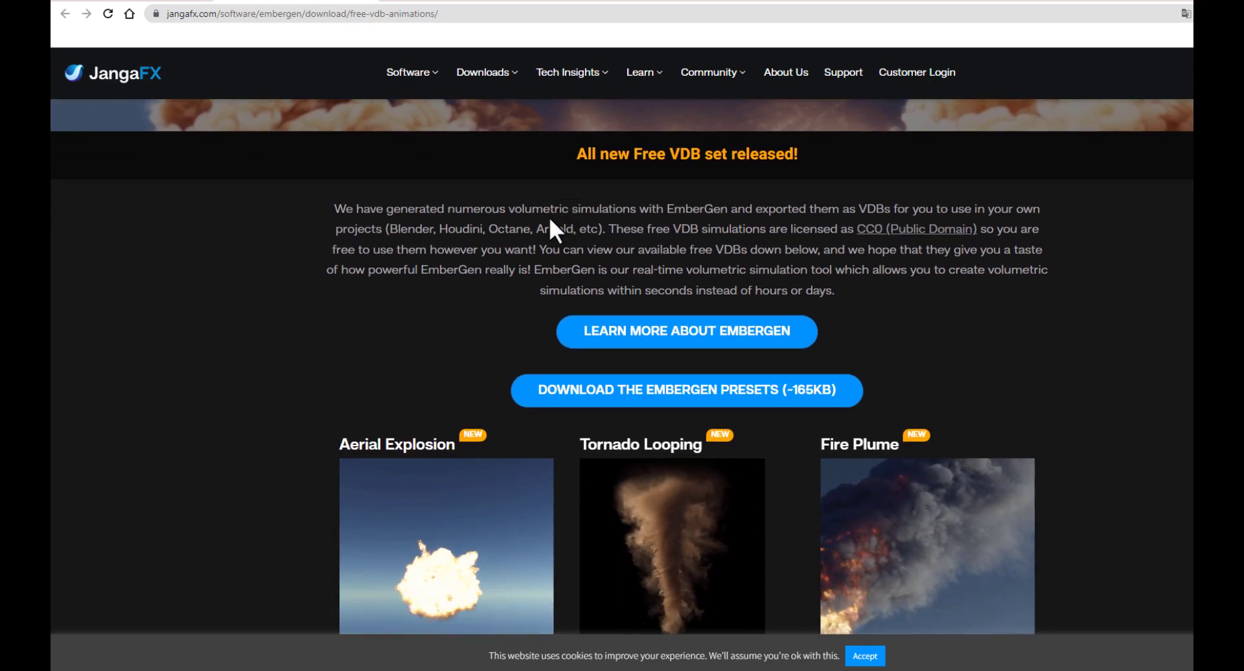
pyautogui.scroll(-2, 648, 285)
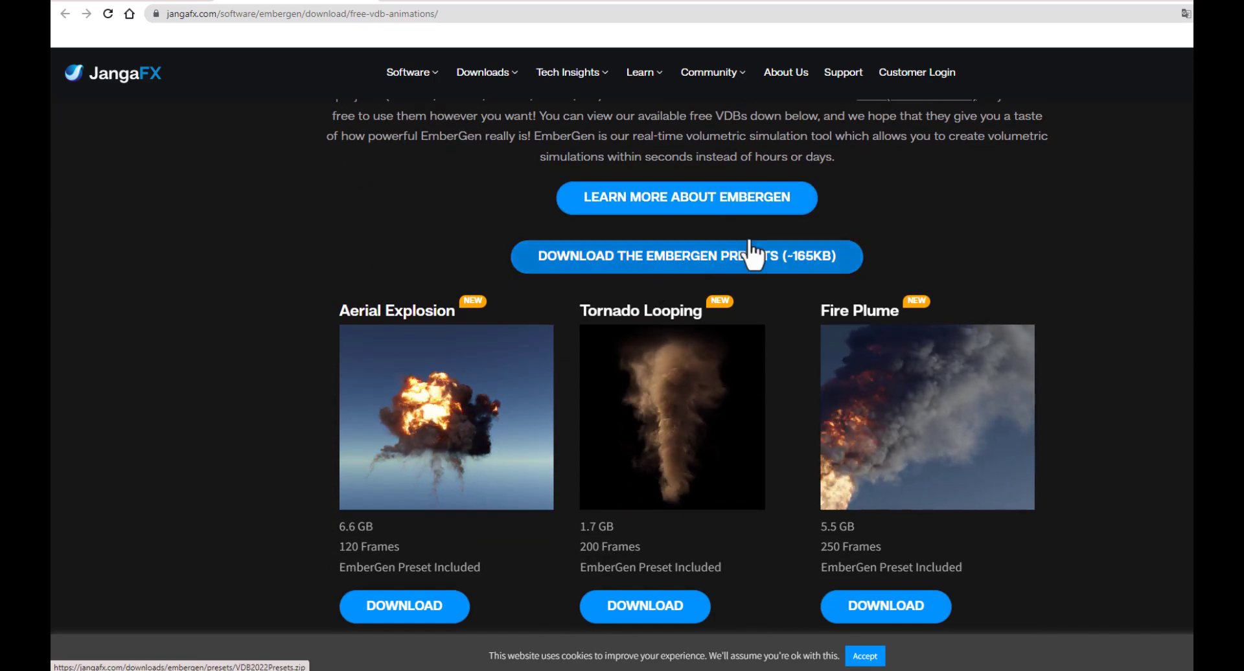
pyautogui.scroll(4, 662, 317)
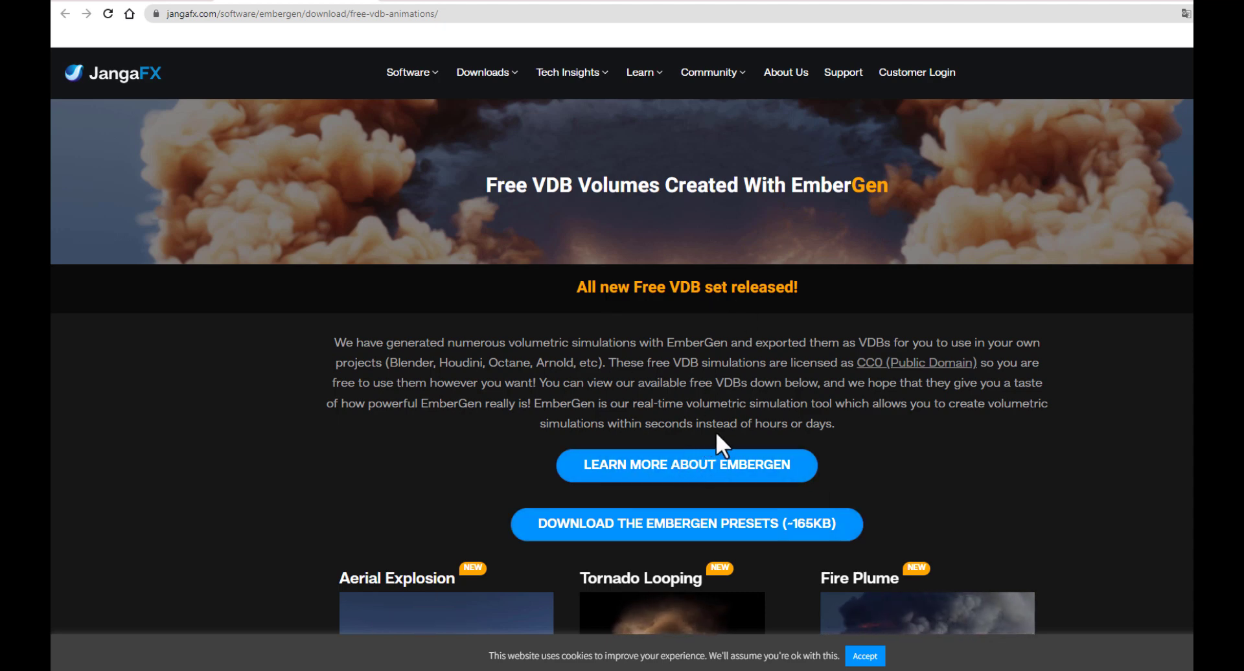
pyautogui.scroll(-5, 716, 432)
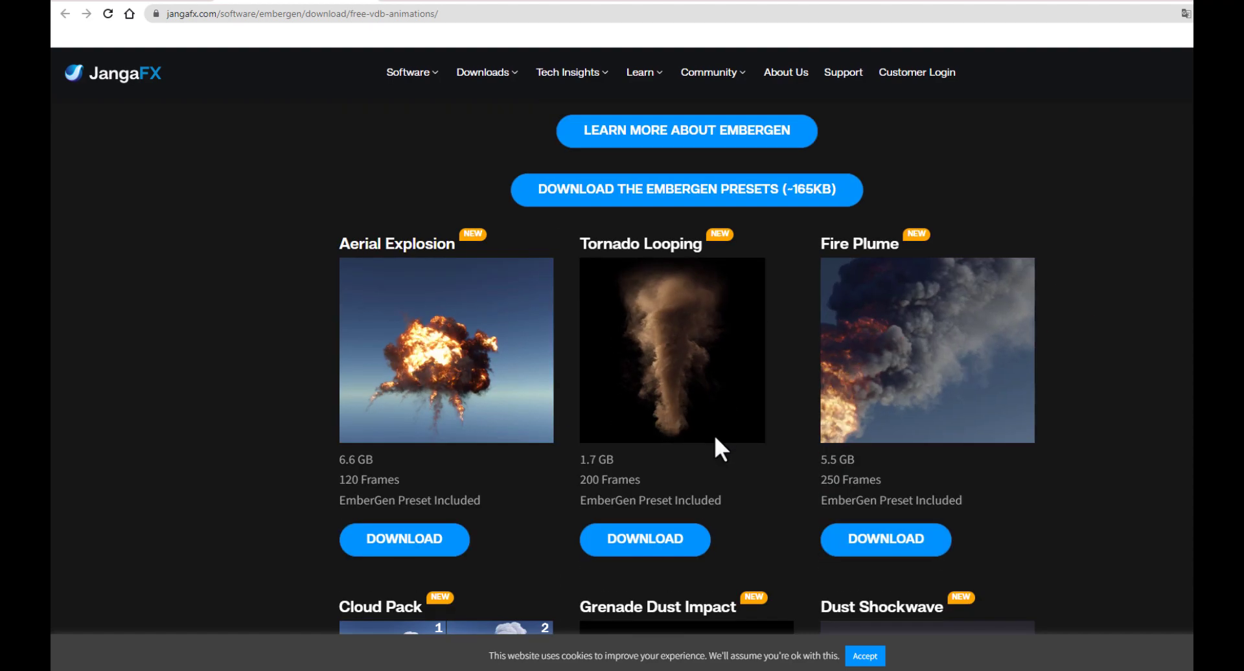
pyautogui.scroll(-3, 714, 423)
pyautogui.scroll(-4, 716, 431)
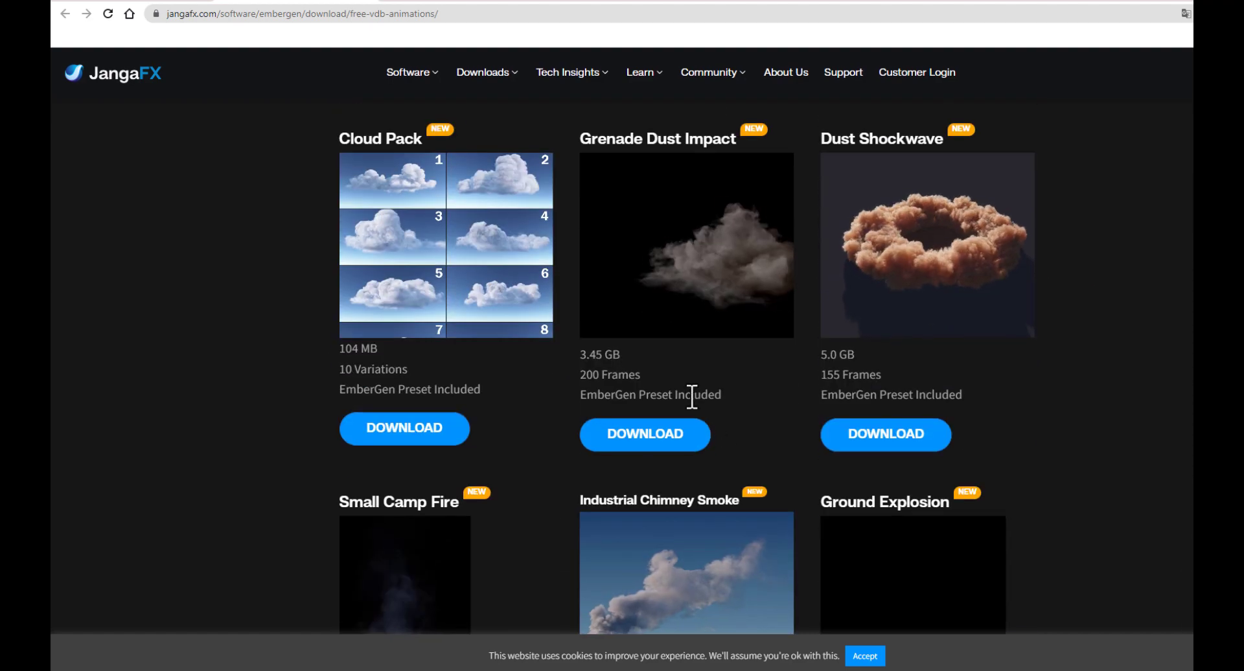
pyautogui.scroll(-2, 693, 397)
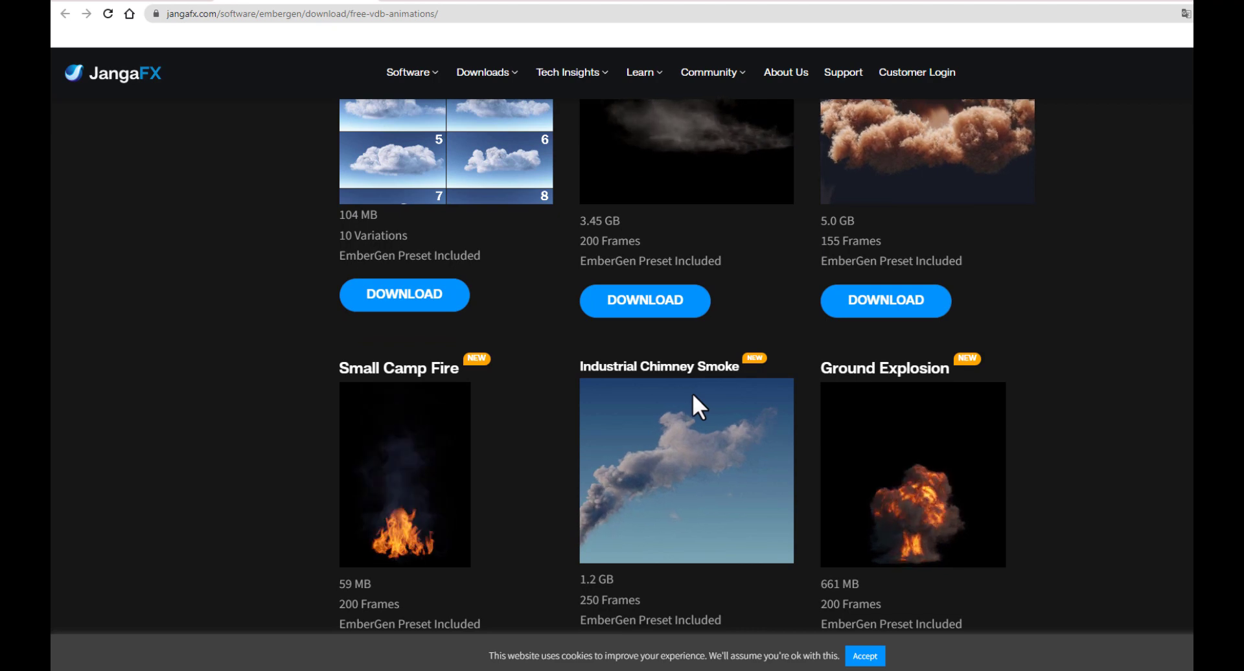
pyautogui.scroll(-3, 692, 396)
pyautogui.scroll(-4, 694, 393)
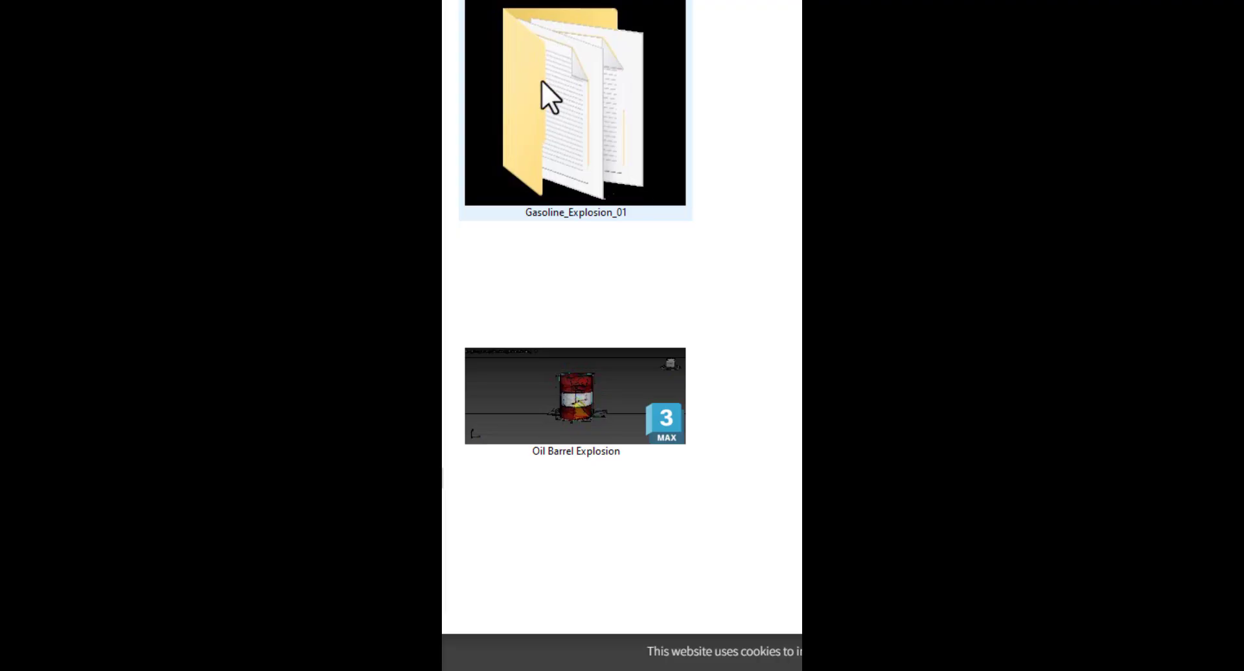
# - Switch to the file explorer, open the Gasoline_Explosion_01 folder down to its VDB sequence and look through the files
pyautogui.moveTo(577, 133)
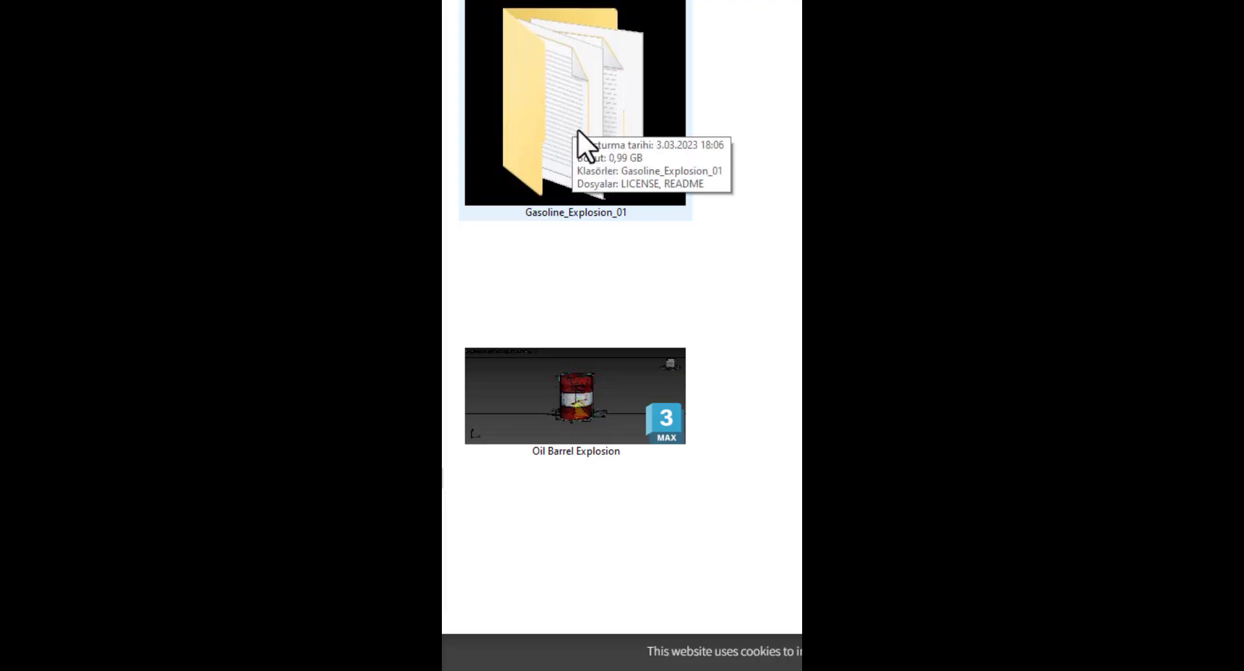
pyautogui.doubleClick(634, 112)
pyautogui.doubleClick(538, 14)
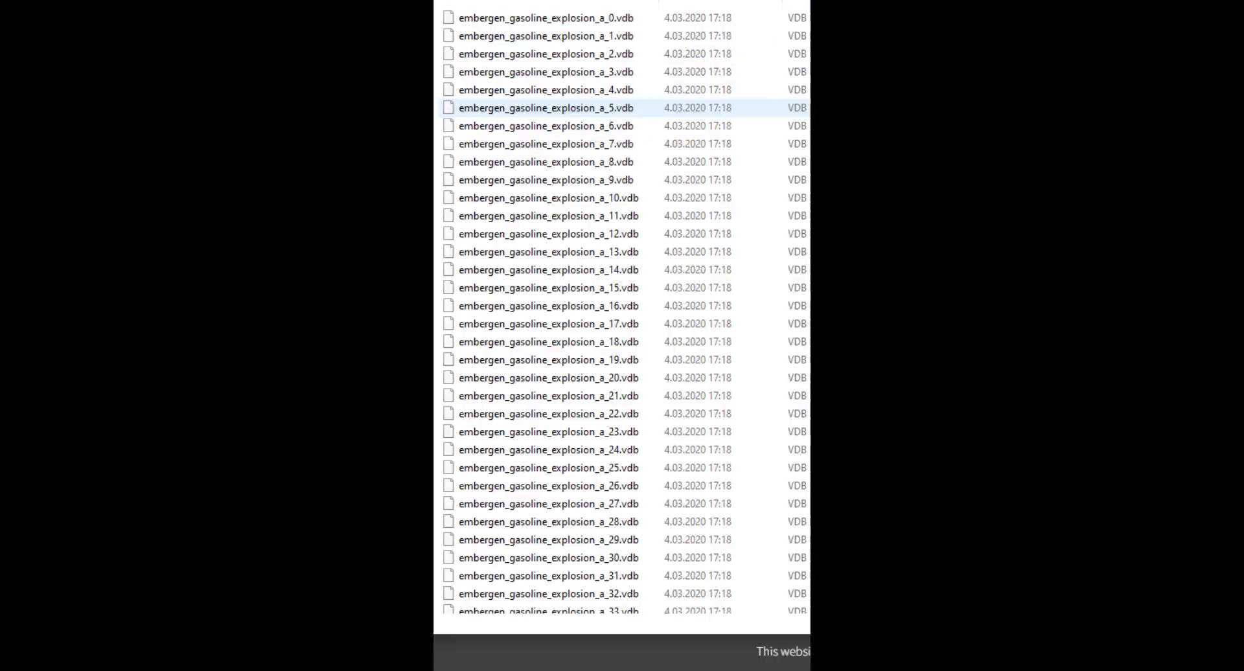
pyautogui.scroll(-6, 617, 141)
pyautogui.scroll(6, 630, 194)
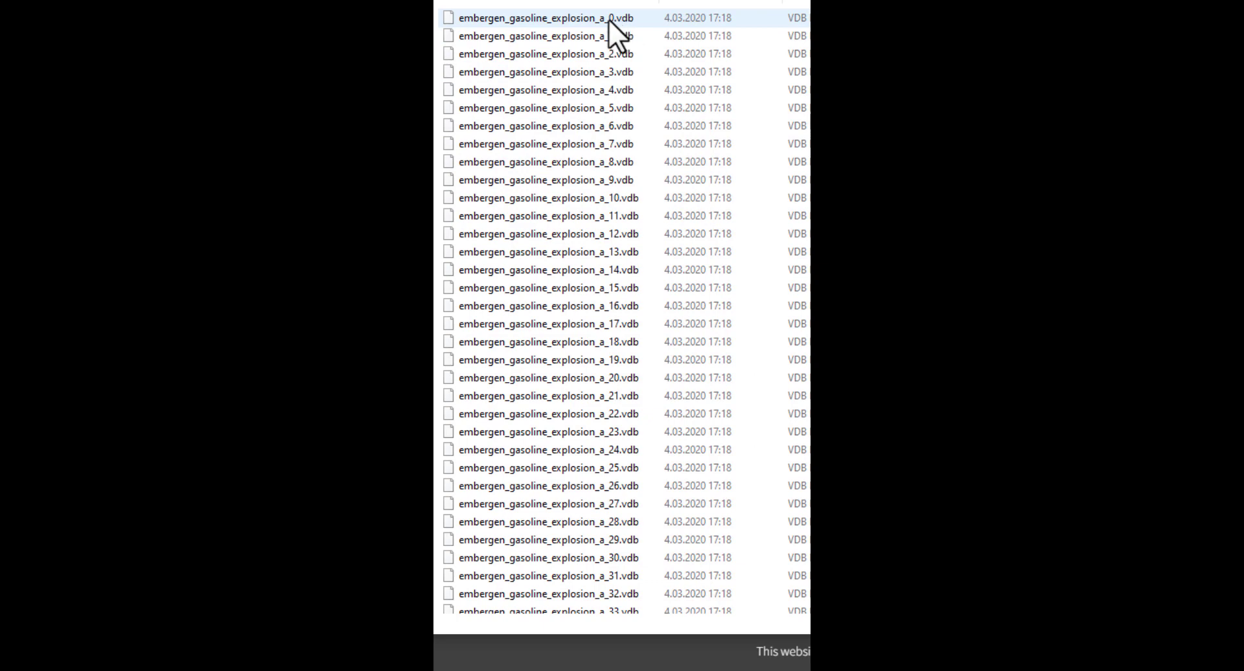
# - Rename VDB files 0 and 1 of the sequence to embergen_gasoline_explosion_a_0000.vdb and embergen_gasoline_explosion_a_0001.vdb
pyautogui.click(609, 18)
pyautogui.click(603, 18)
pyautogui.click(618, 16)
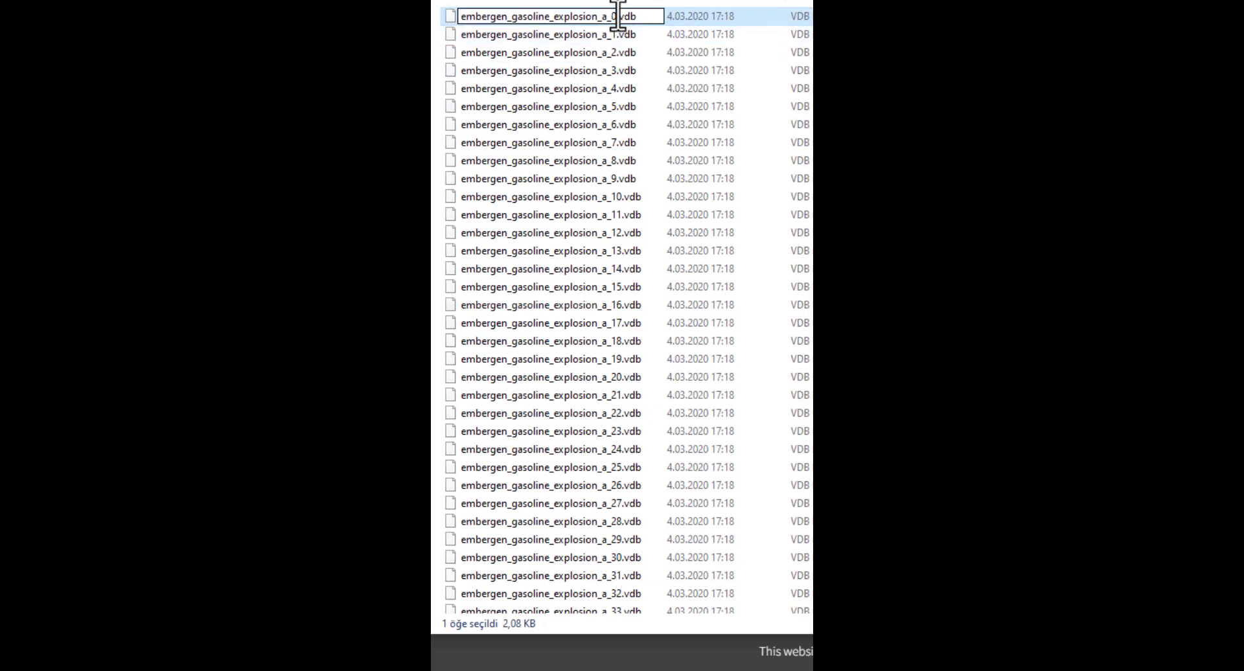
pyautogui.write('000')
pyautogui.click(613, 33)
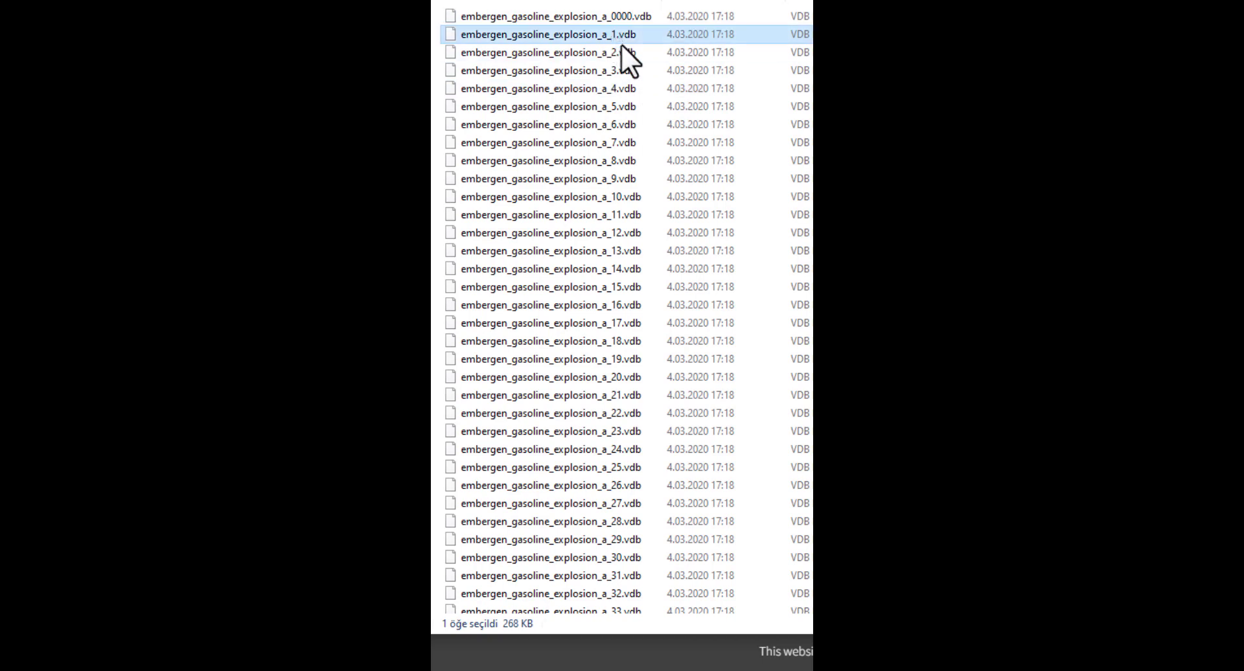
pyautogui.click(617, 39)
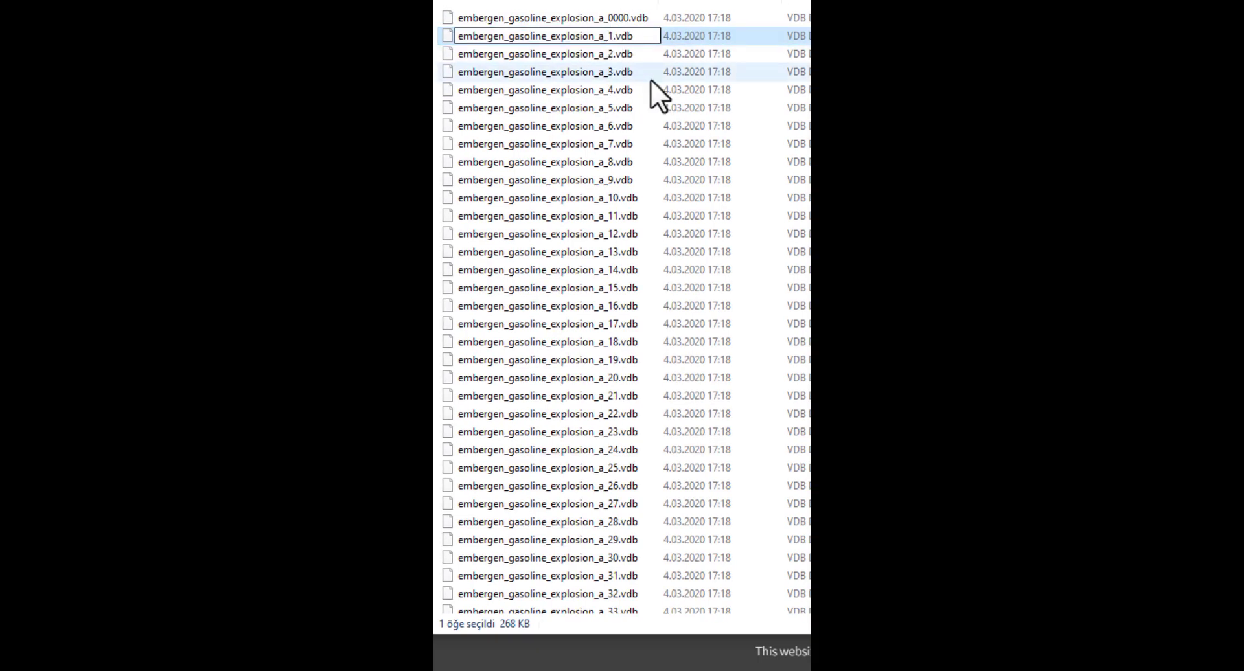
pyautogui.write('000')
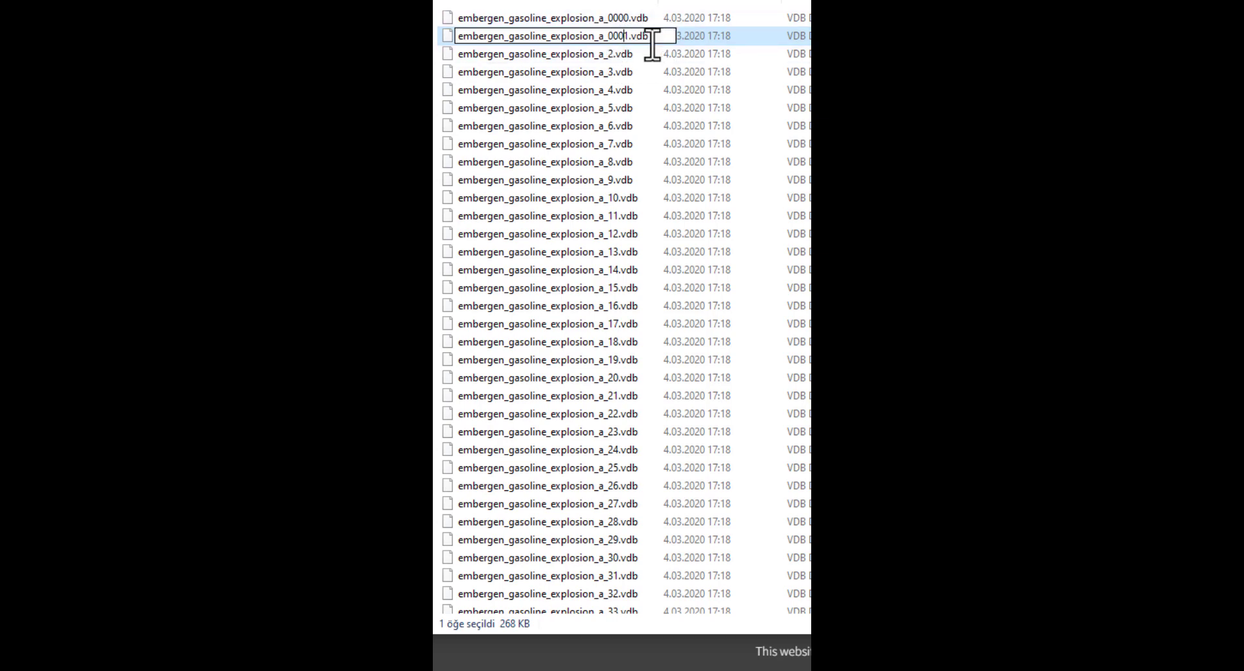
pyautogui.click(604, 56)
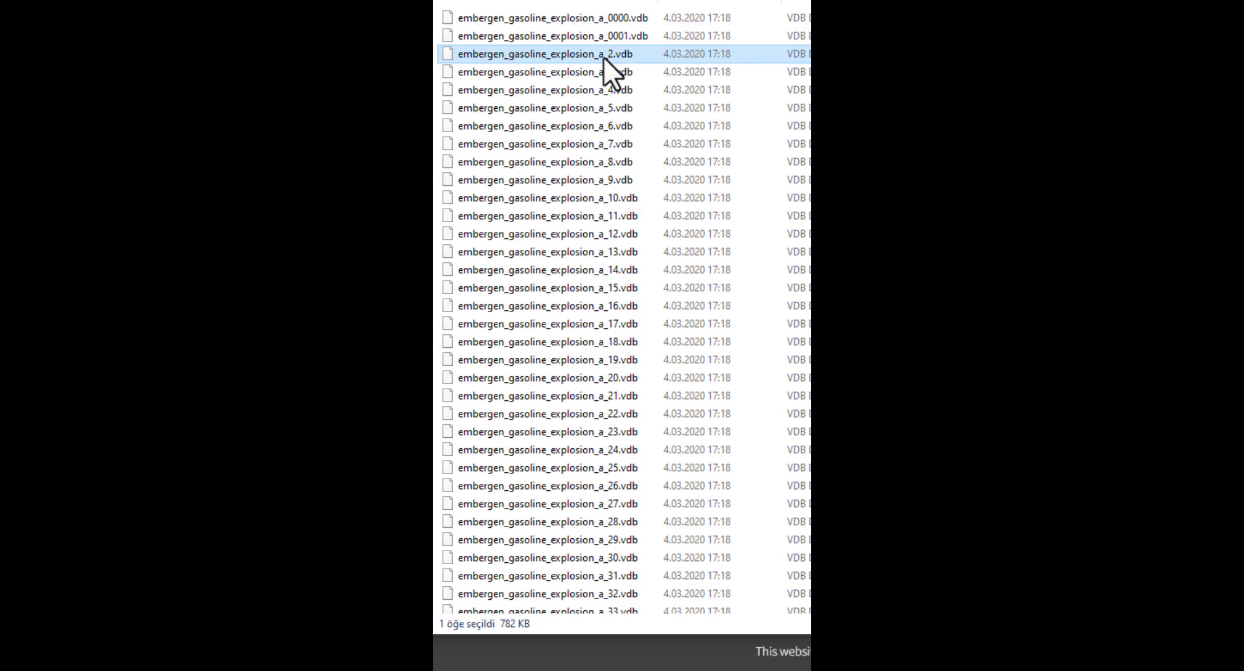
# - Rename VDB files 10 and 11 of the sequence with four-digit numbers, ending in 0010.vdb and 0011.vdb
pyautogui.click(613, 198)
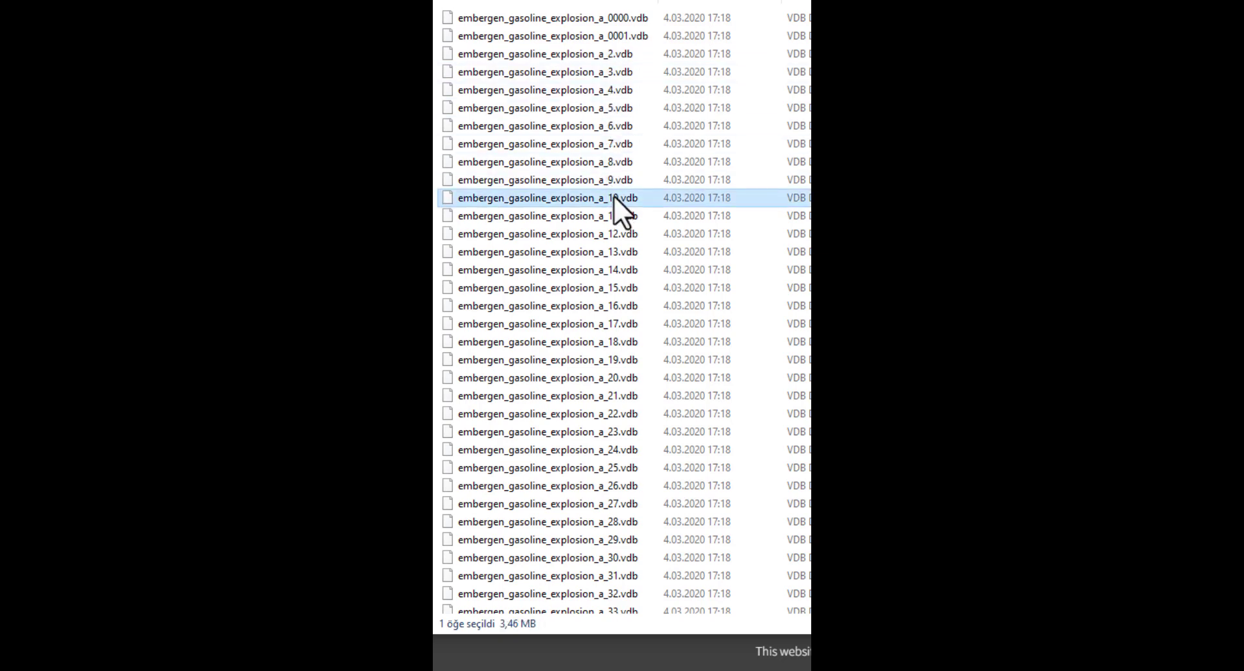
pyautogui.press('F2')
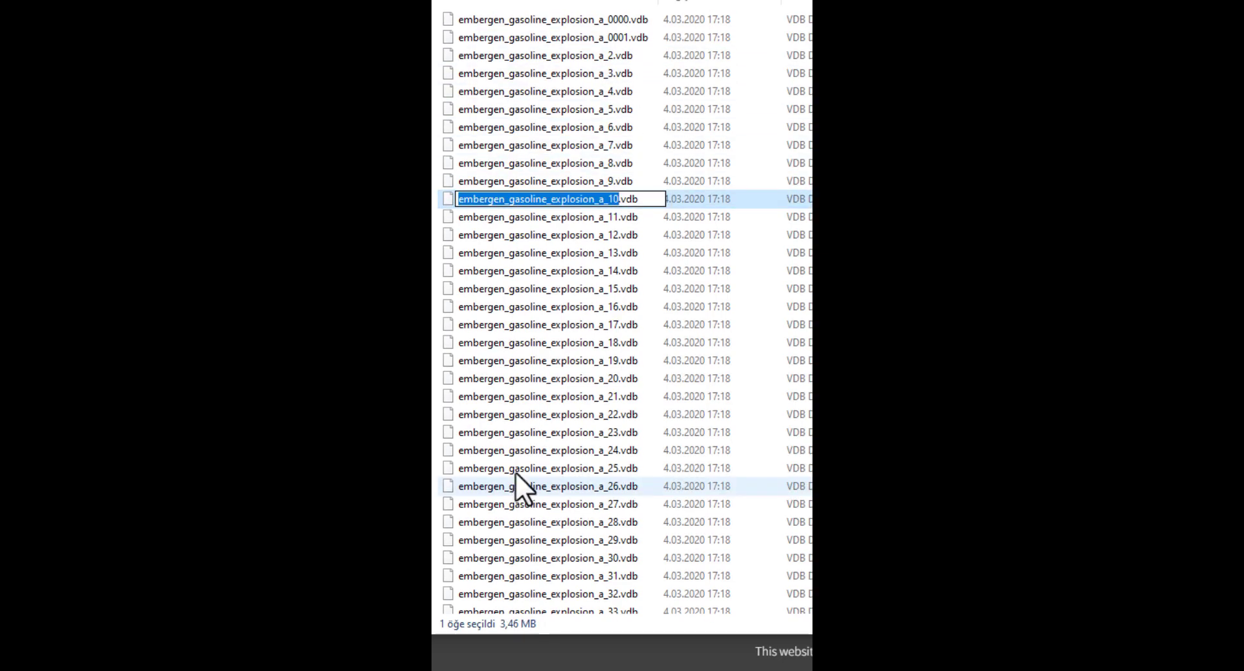
pyautogui.click(610, 199)
pyautogui.write('00')
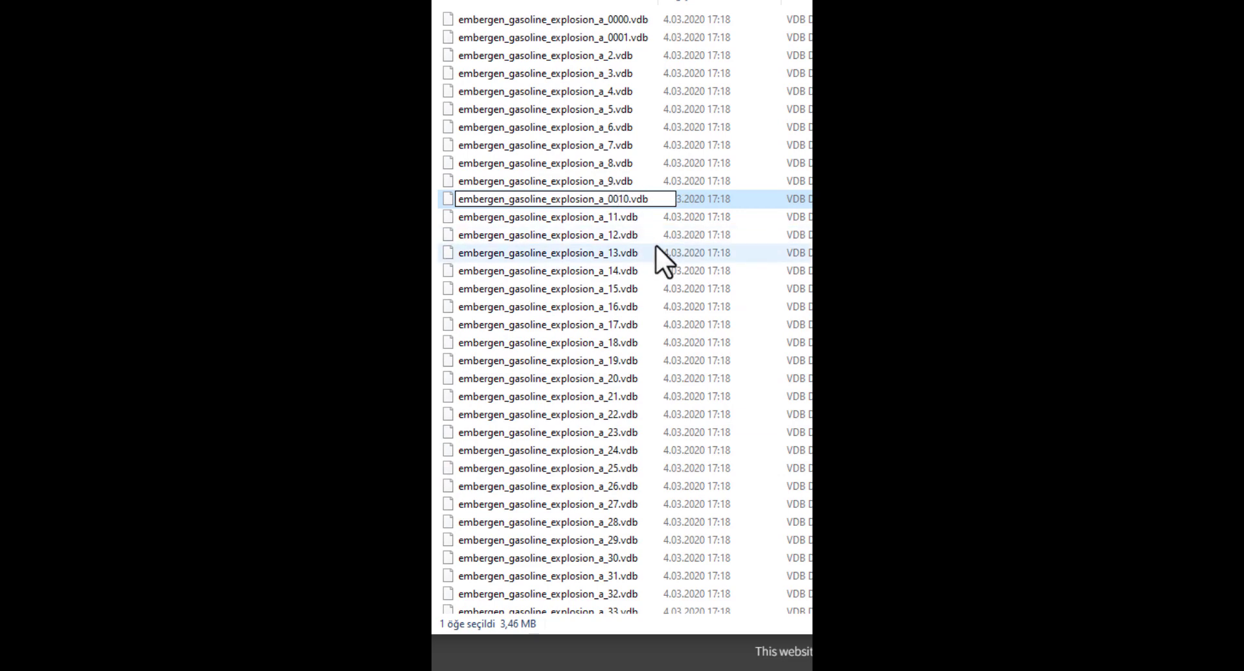
pyautogui.click(620, 272)
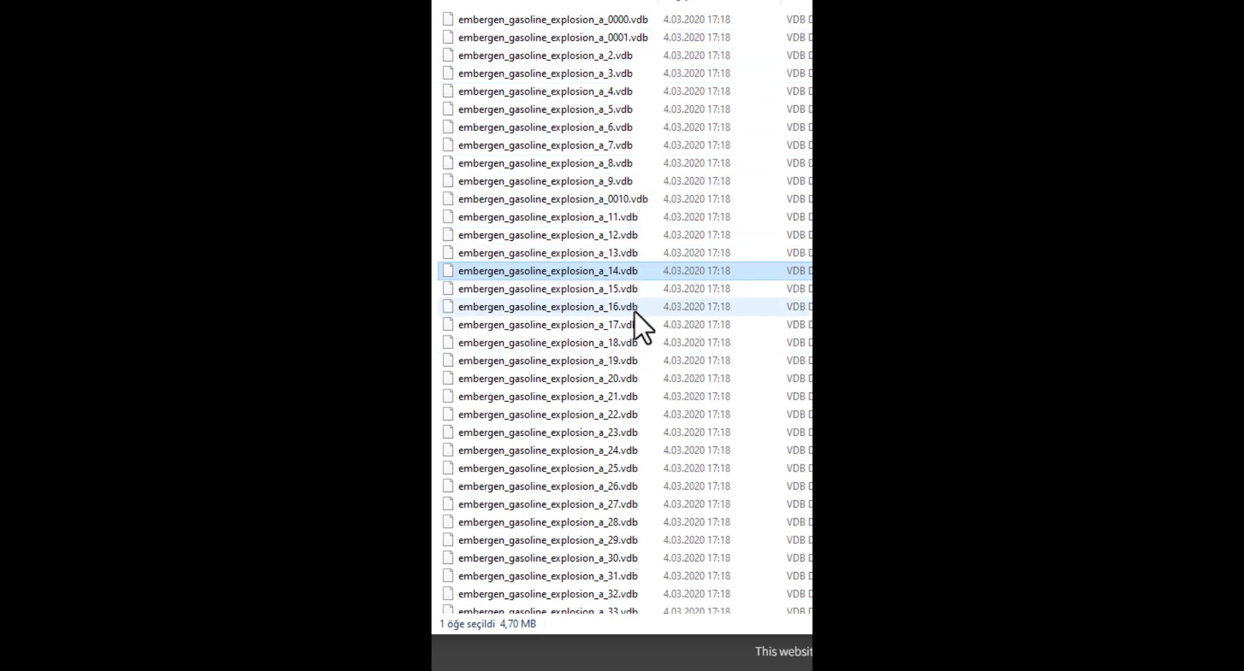
pyautogui.click(627, 217)
pyautogui.click(628, 217)
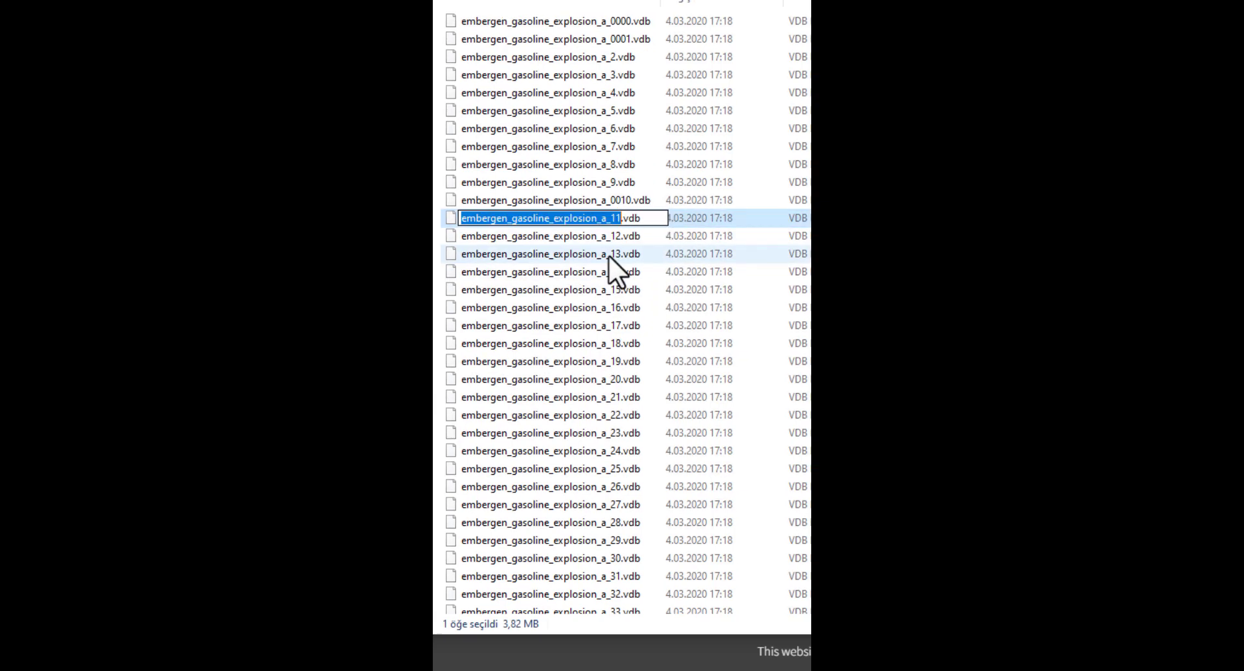
pyautogui.click(612, 218)
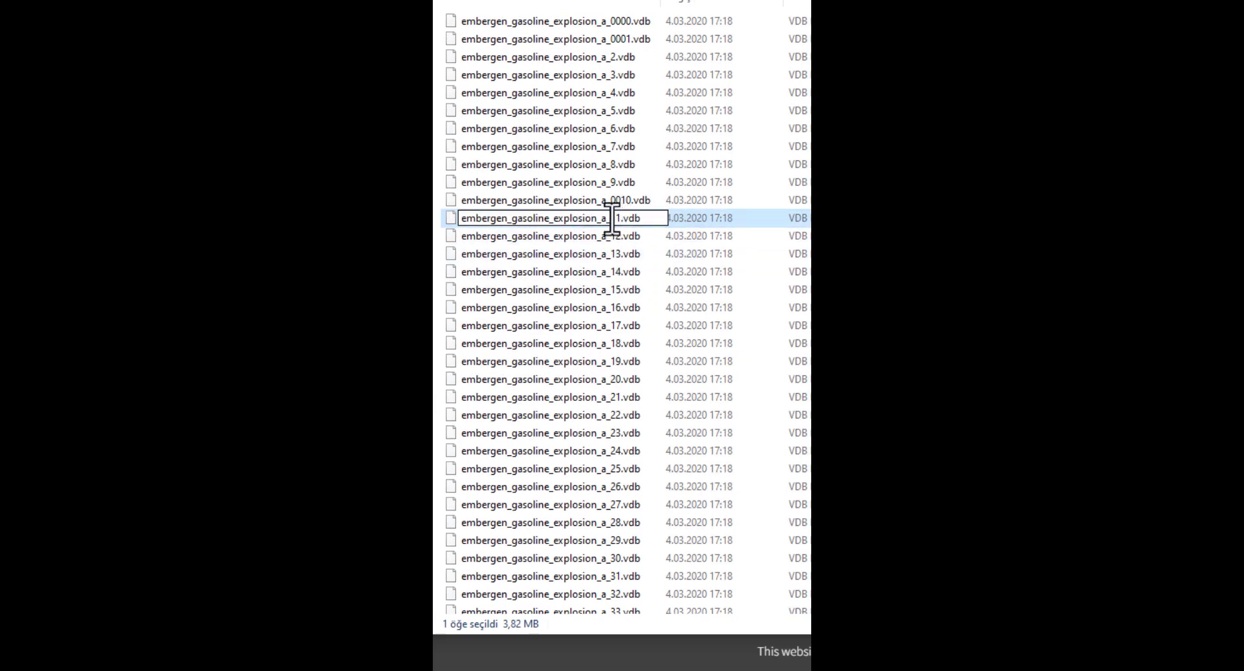
pyautogui.write('00')
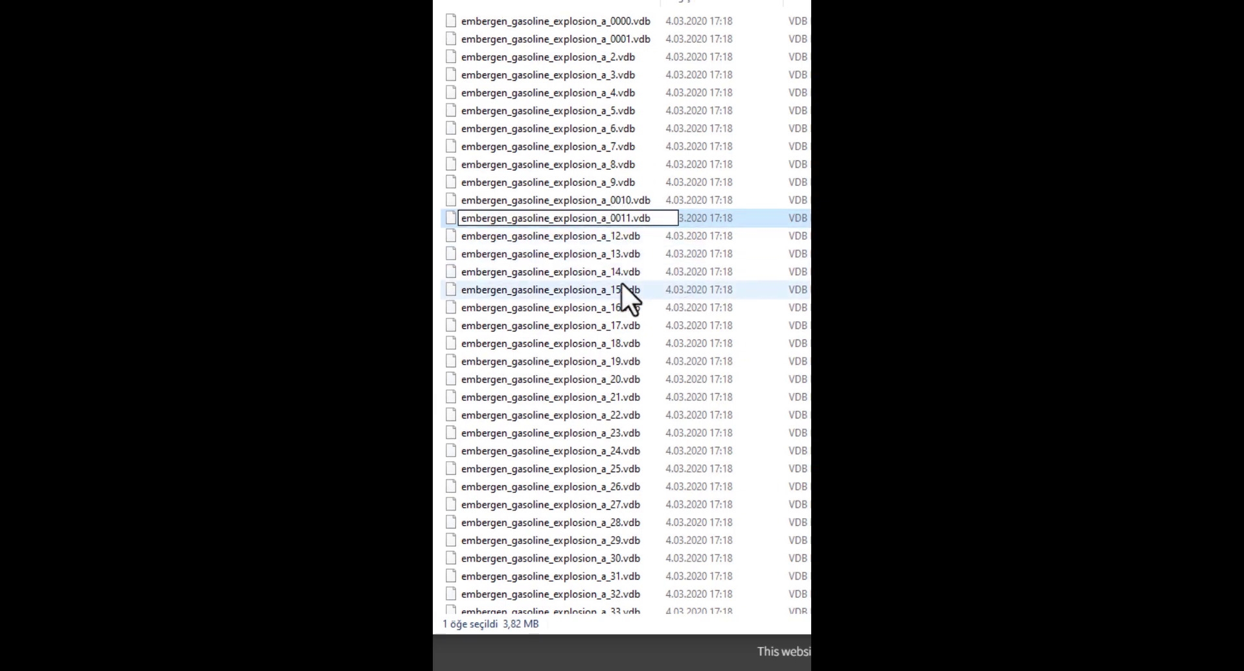
pyautogui.click(614, 290)
# - Rename VDB files 100 and 101 of the sequence with four-digit numbers, ending in 0100.vdb and 0101.vdb
pyautogui.scroll(-20, 616, 411)
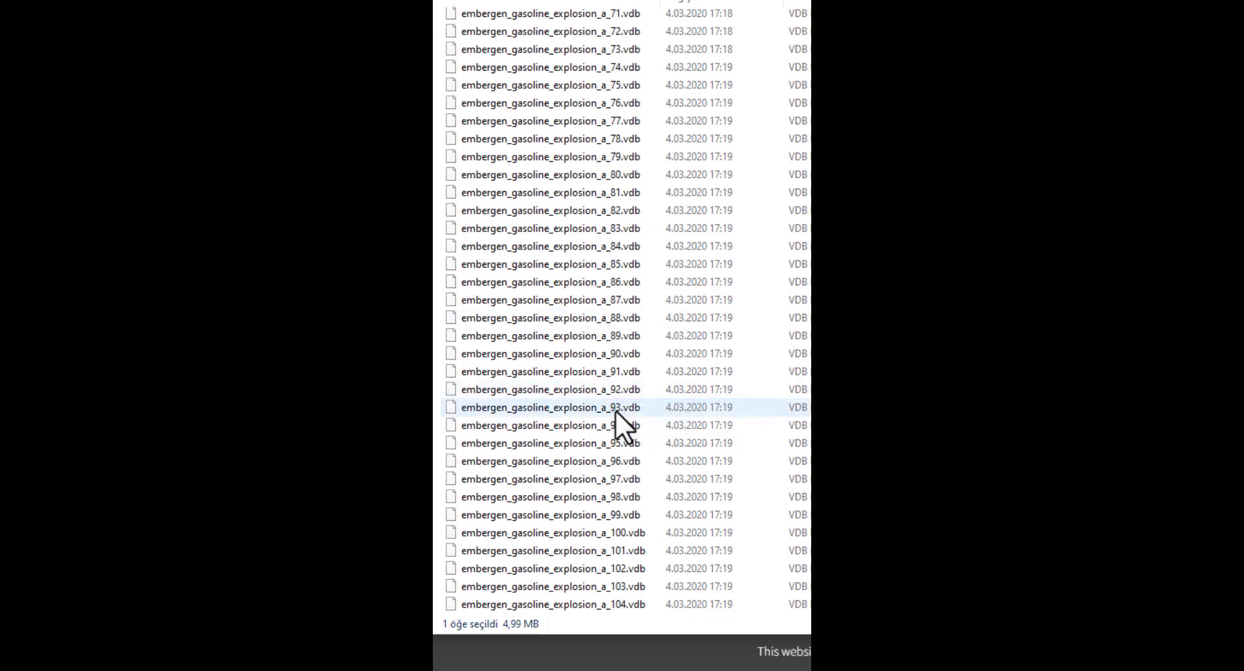
pyautogui.scroll(-4, 615, 411)
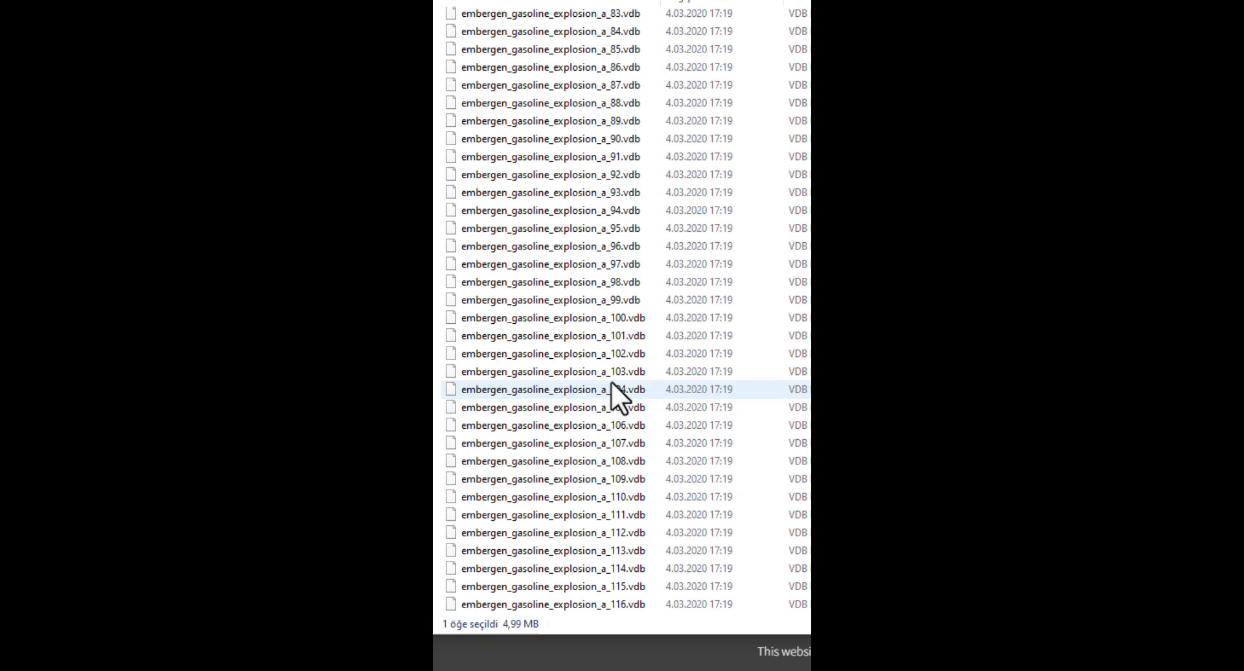
pyautogui.click(604, 318)
pyautogui.click(612, 316)
pyautogui.click(614, 319)
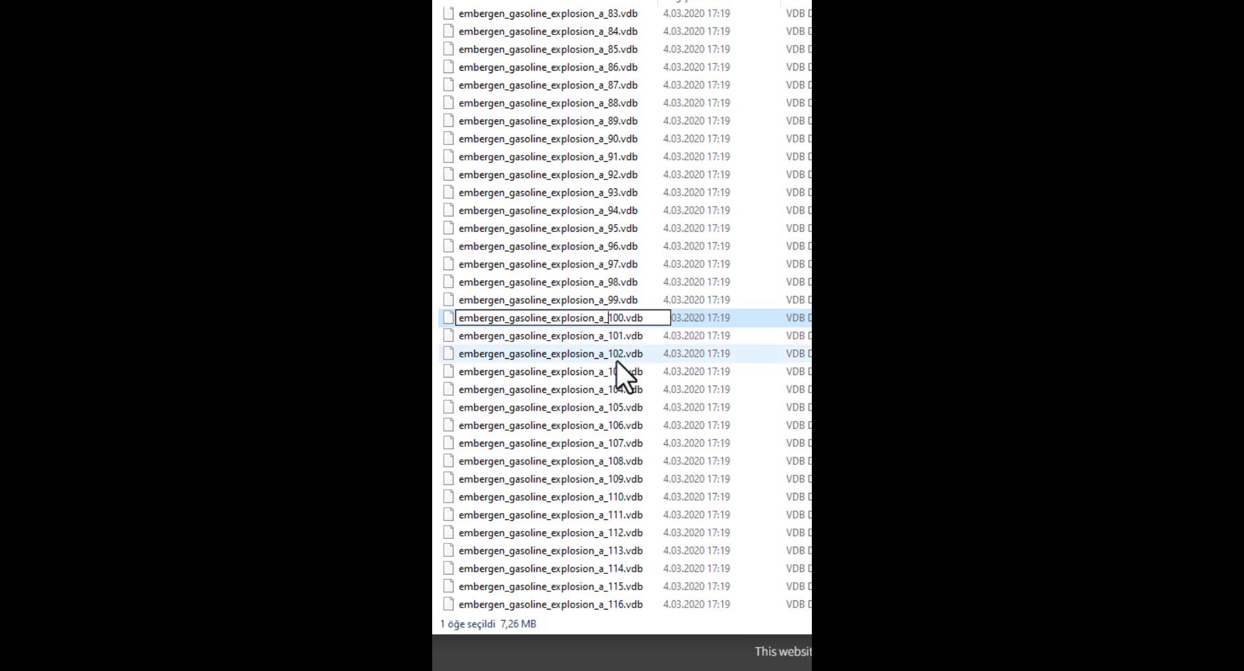
pyautogui.write('0')
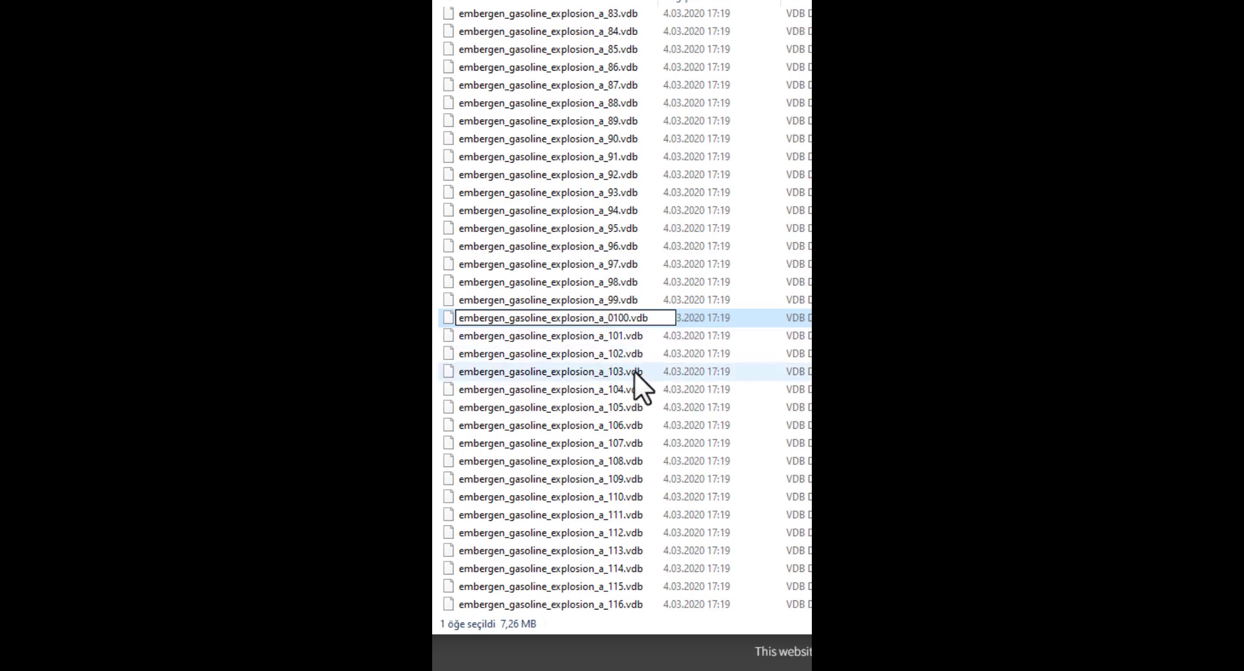
pyautogui.click(612, 332)
pyautogui.click(612, 334)
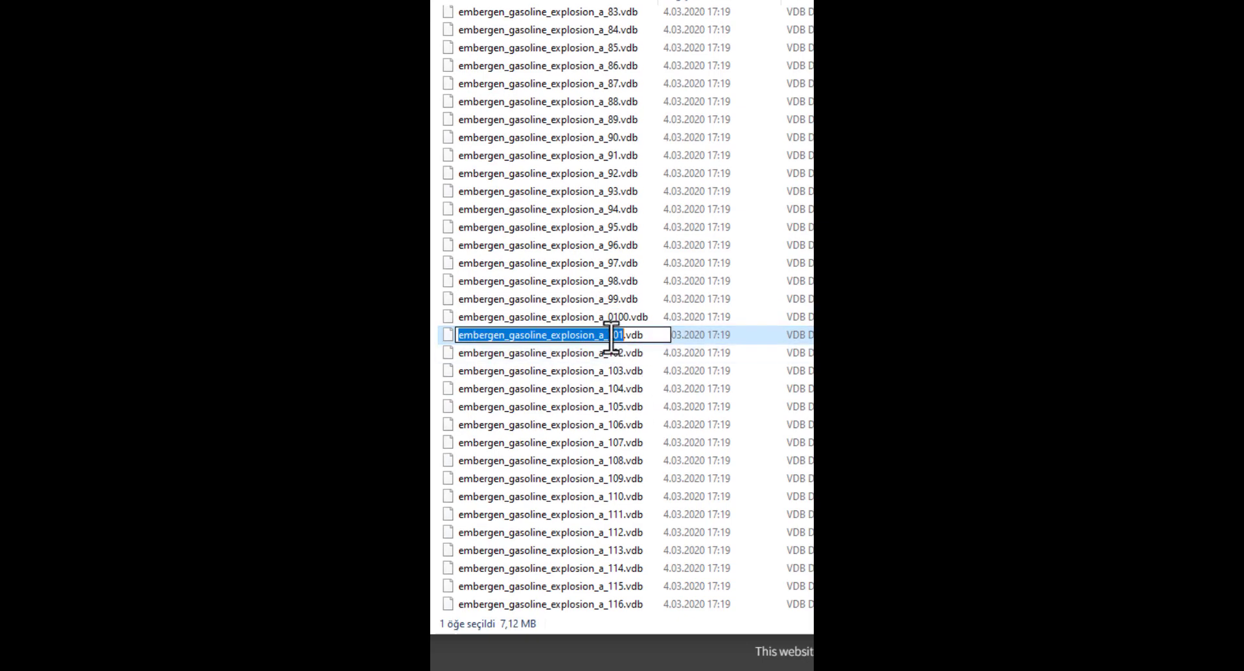
pyautogui.click(609, 335)
pyautogui.write('0')
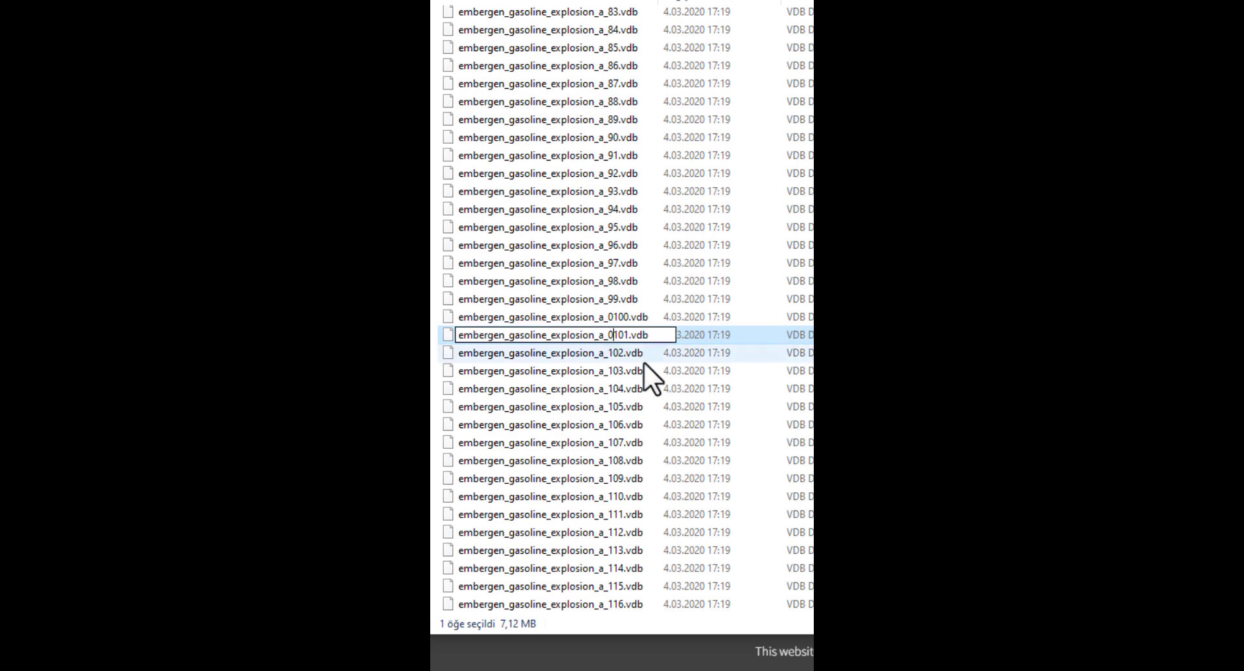
pyautogui.scroll(-5, 617, 389)
pyautogui.press('Return')
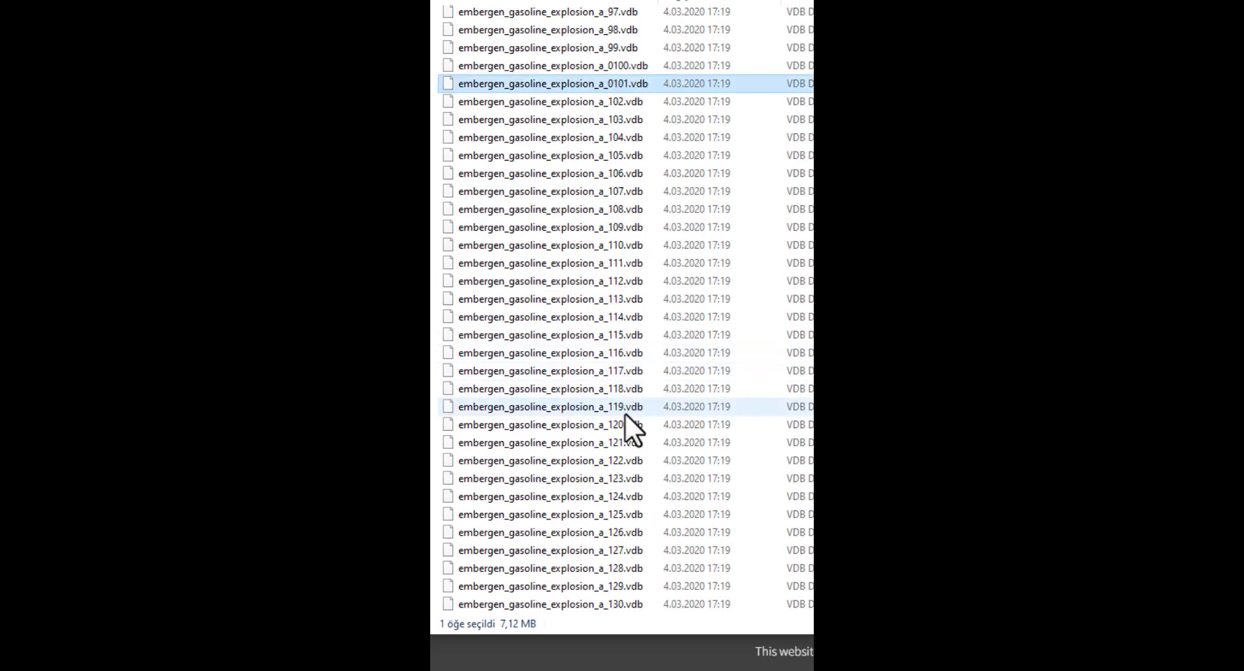
# - Rename VDB file 130 of the explosion sequence to embergen_gasoline_explosion_a_0130.vdb
pyautogui.click(617, 604)
pyautogui.click(614, 604)
pyautogui.click(612, 605)
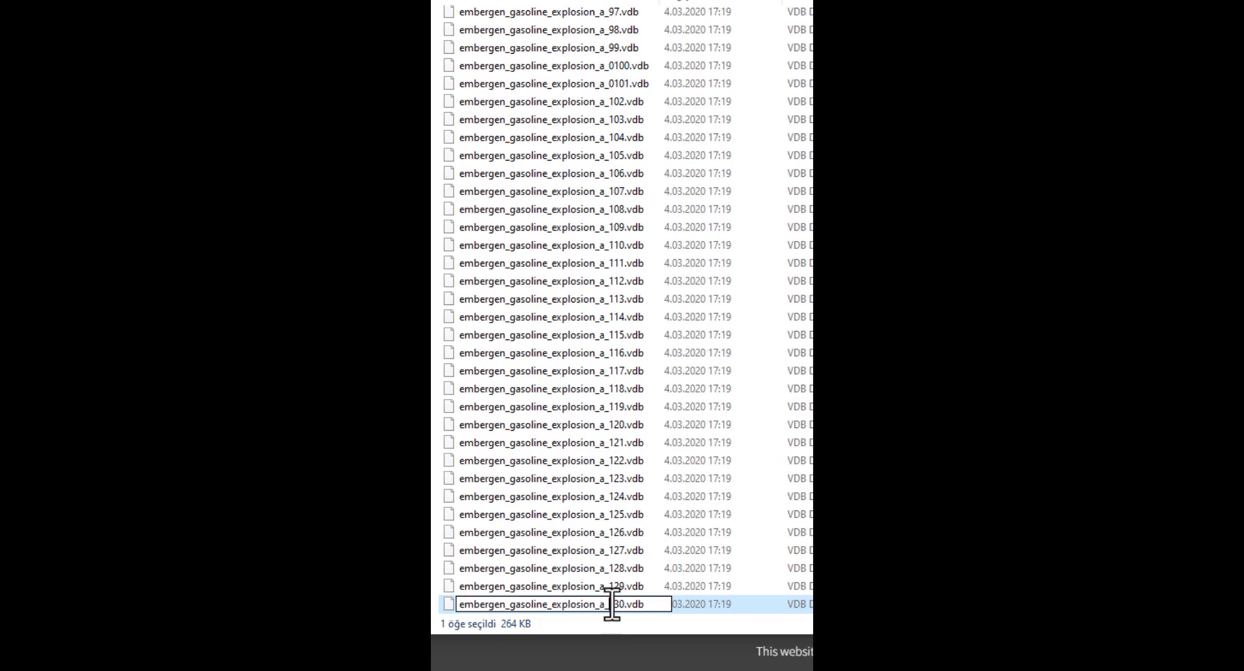
pyautogui.write('0')
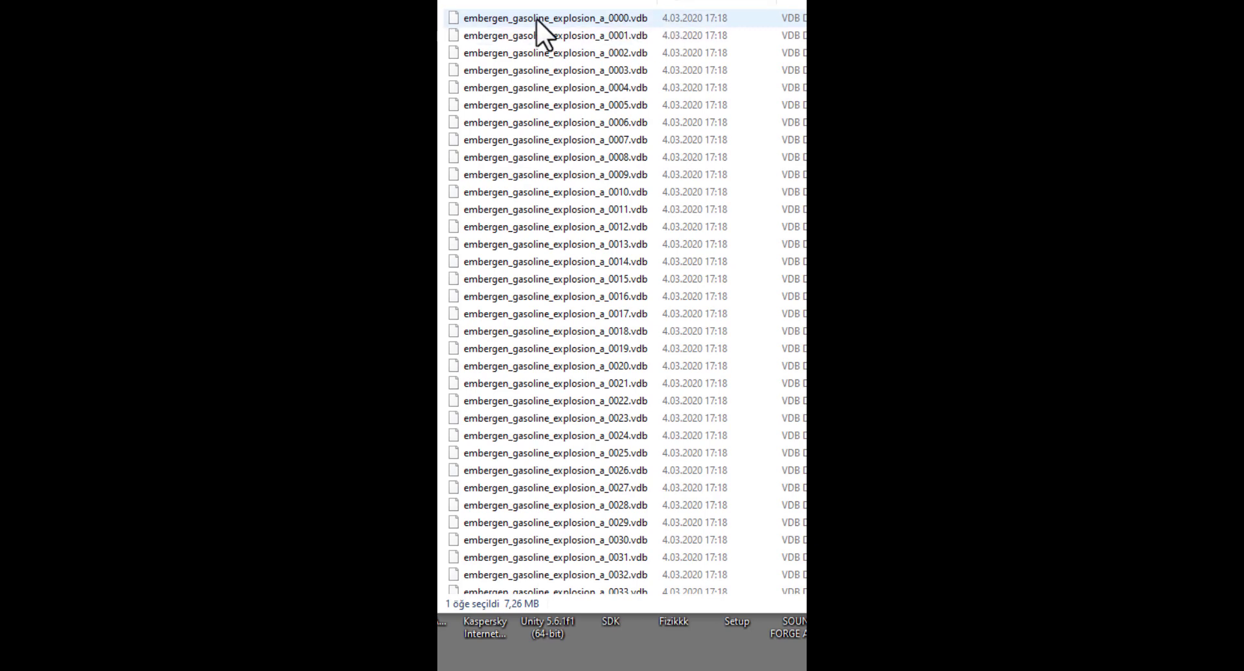
# - Check the four-digit numbering of the first three files in the renamed VDB sequence
pyautogui.click(619, 18)
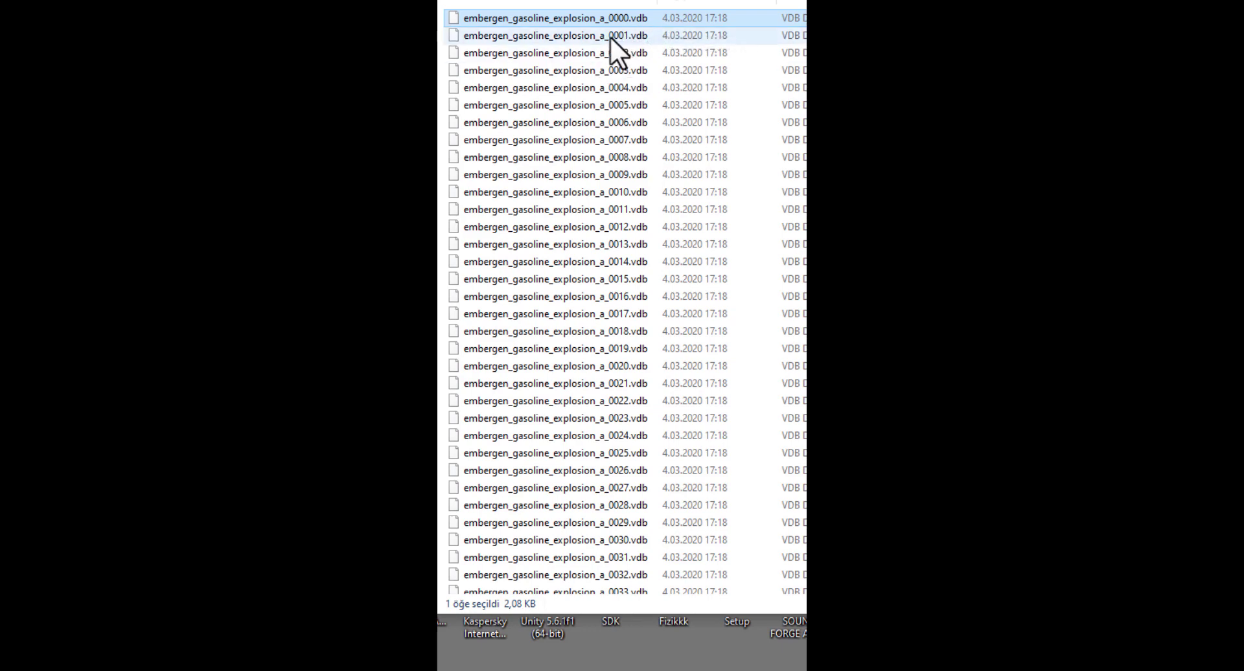
pyautogui.click(609, 37)
pyautogui.click(610, 53)
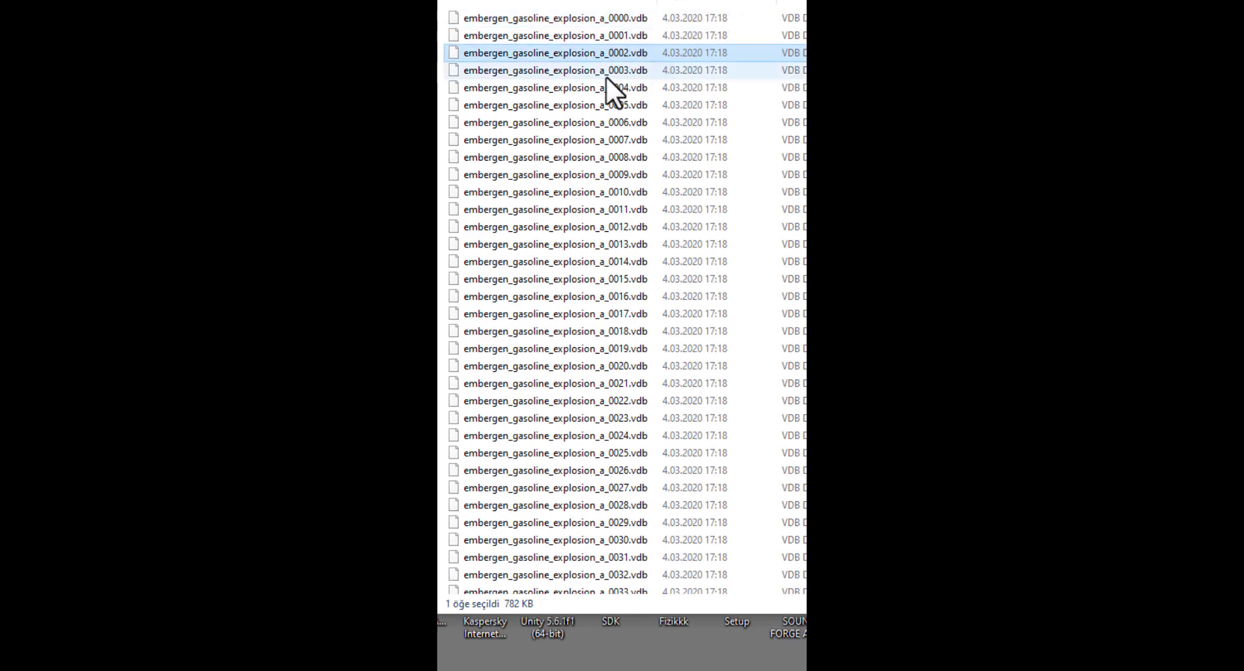
# - Check the four-digit numbering of VDB files 0010 to 0013 in the explosion sequence
pyautogui.click(619, 192)
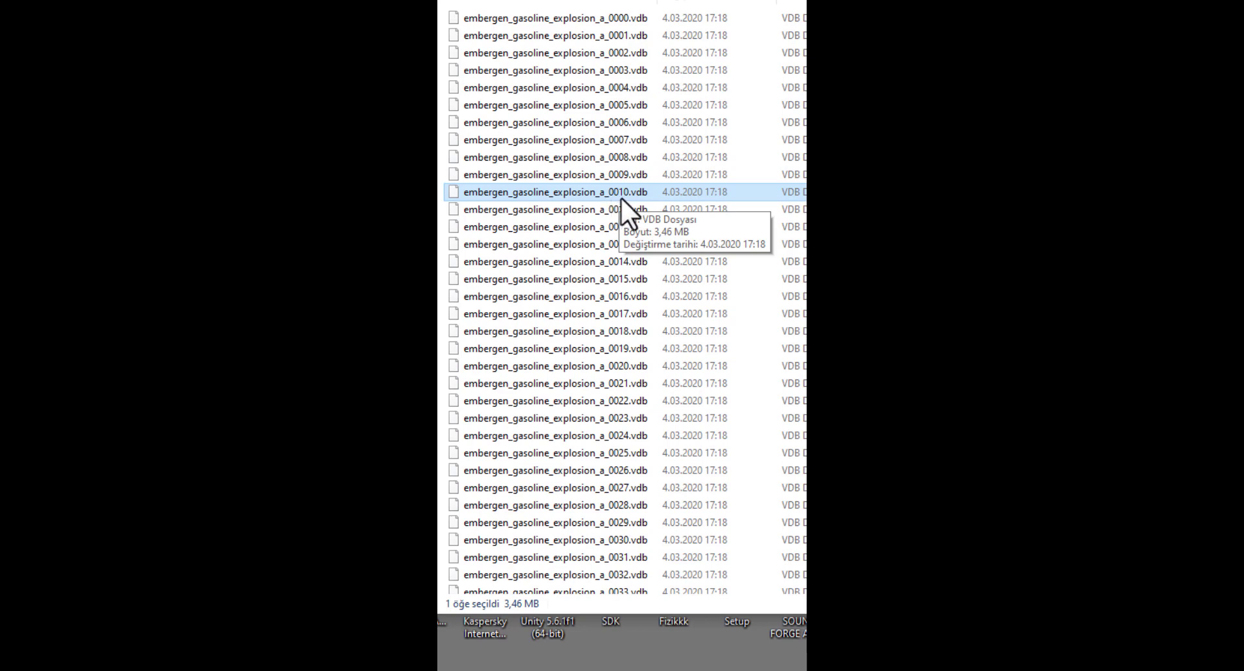
pyautogui.click(615, 209)
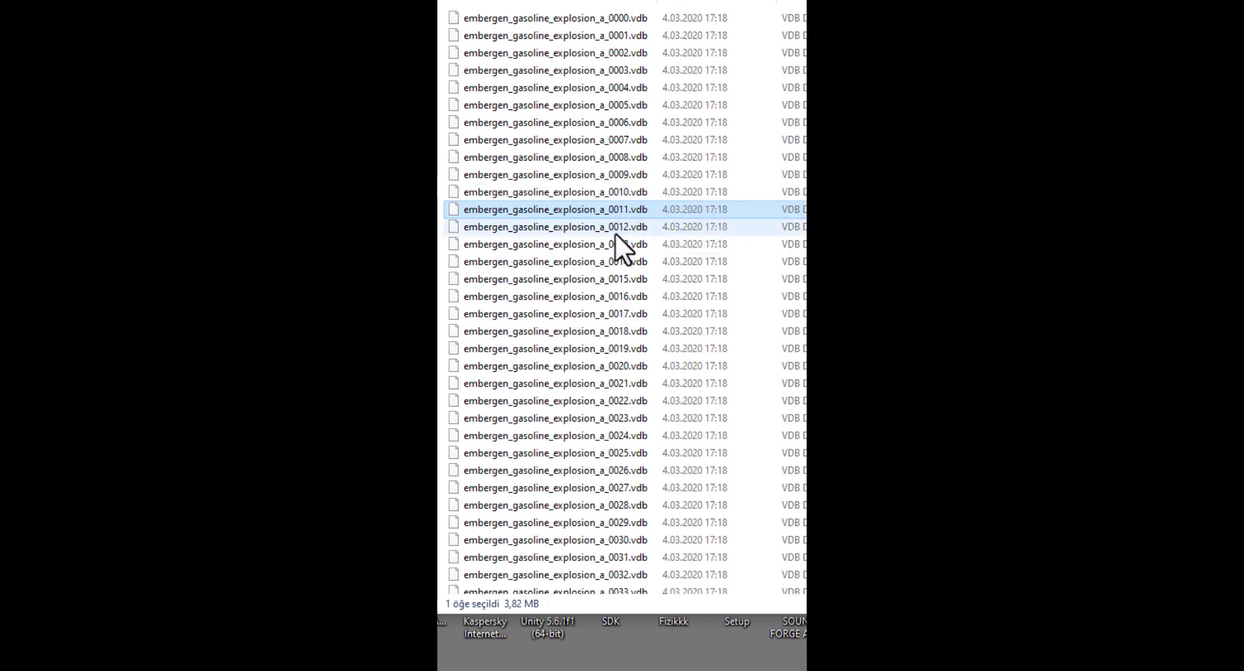
pyautogui.click(614, 226)
pyautogui.click(615, 244)
pyautogui.scroll(-4, 629, 378)
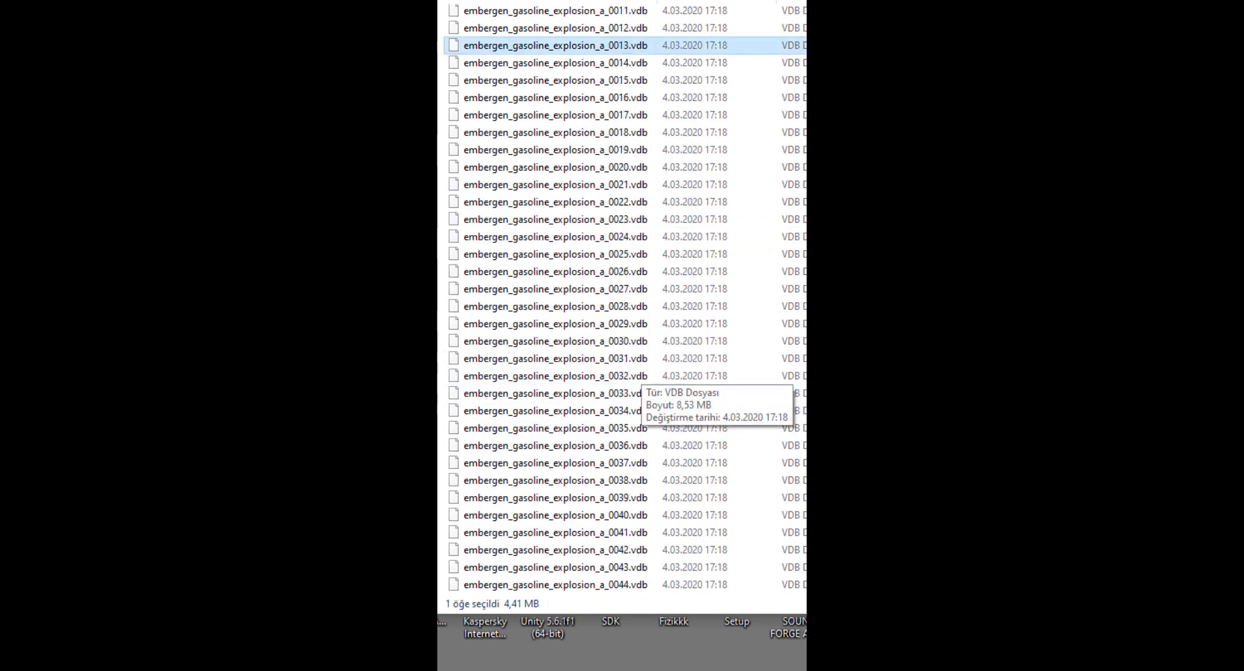
pyautogui.scroll(-20, 622, 298)
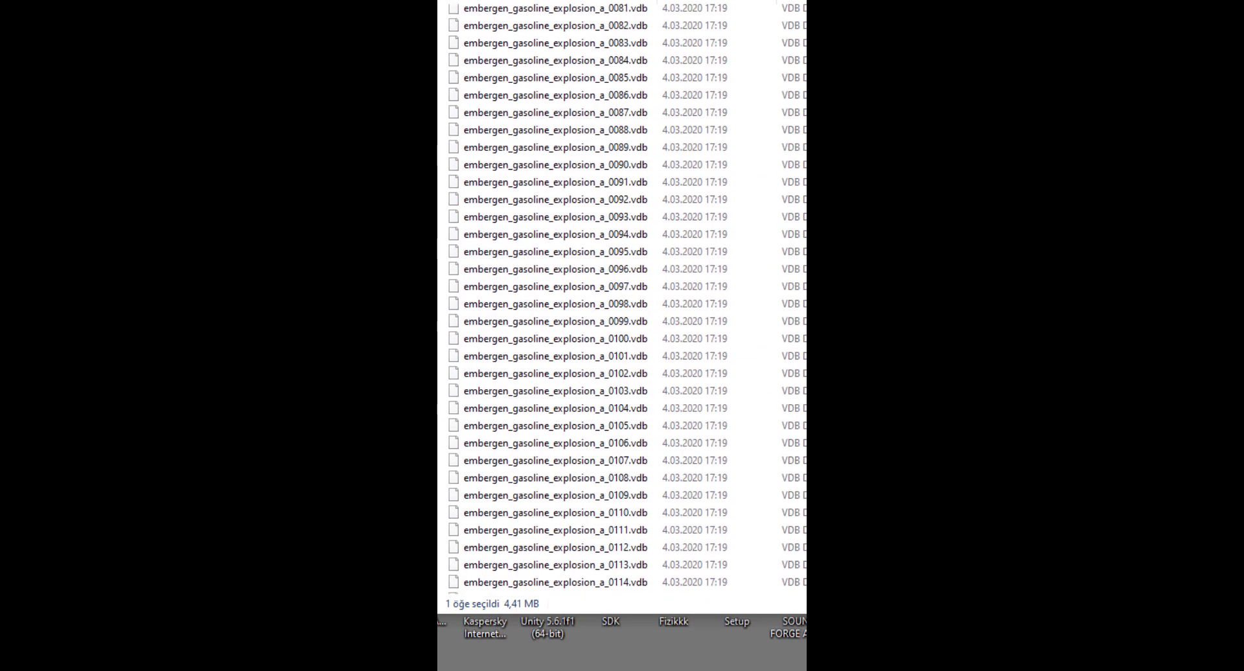
pyautogui.scroll(2, 643, 379)
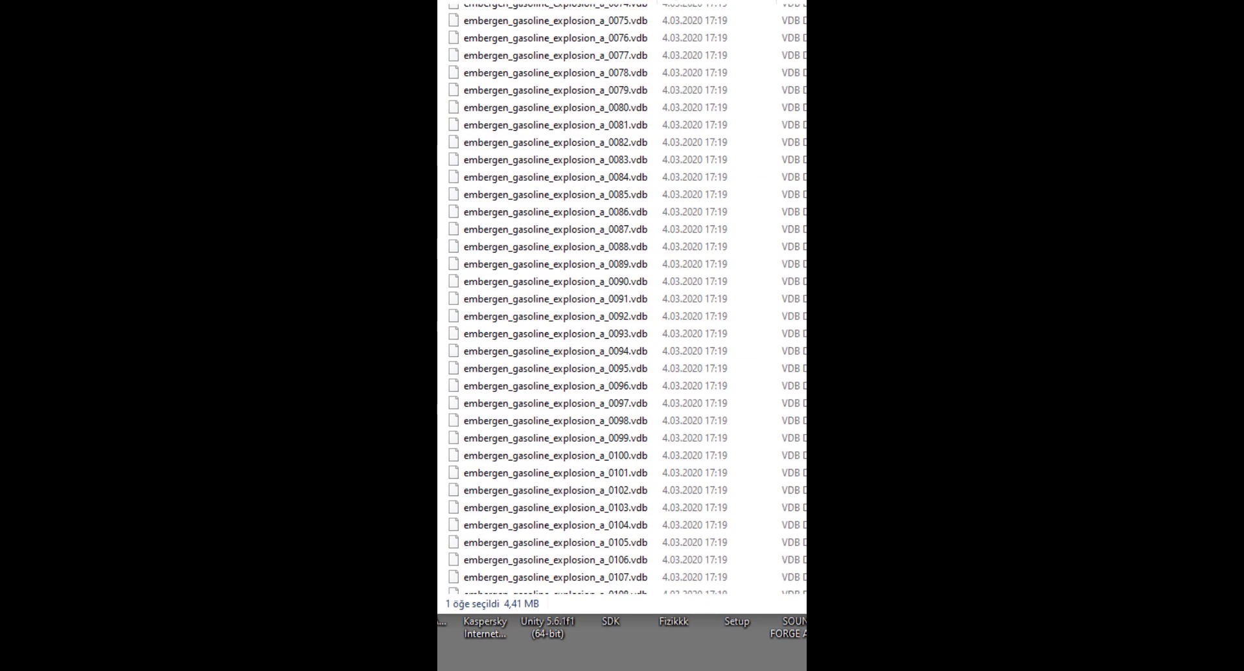
# - Check the numbering of VDB files 0099 to 0103 and of the sequence's final file, 0130
pyautogui.click(622, 436)
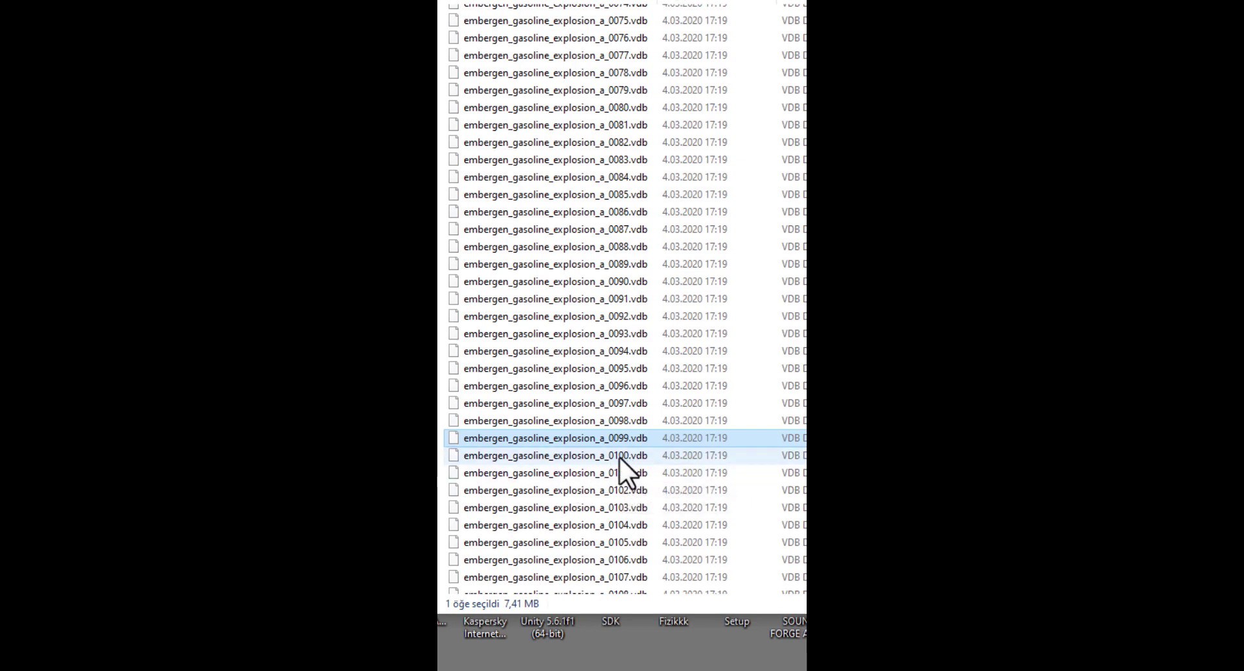
pyautogui.click(609, 457)
pyautogui.click(616, 473)
pyautogui.click(616, 491)
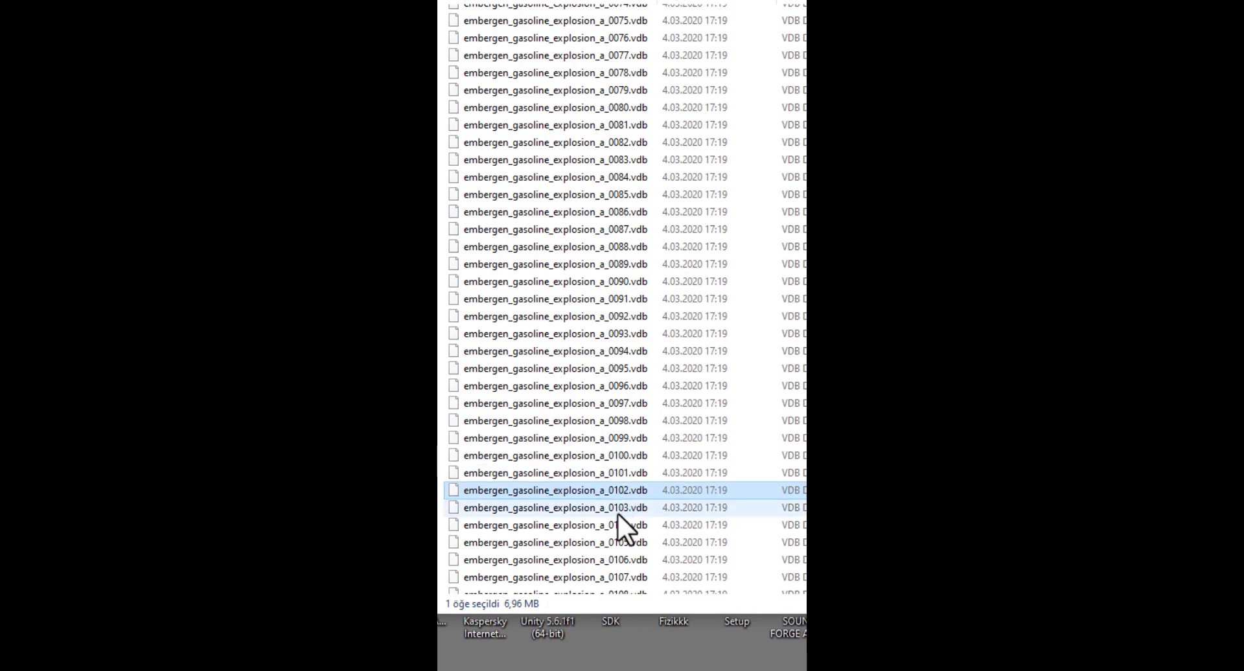
pyautogui.click(603, 508)
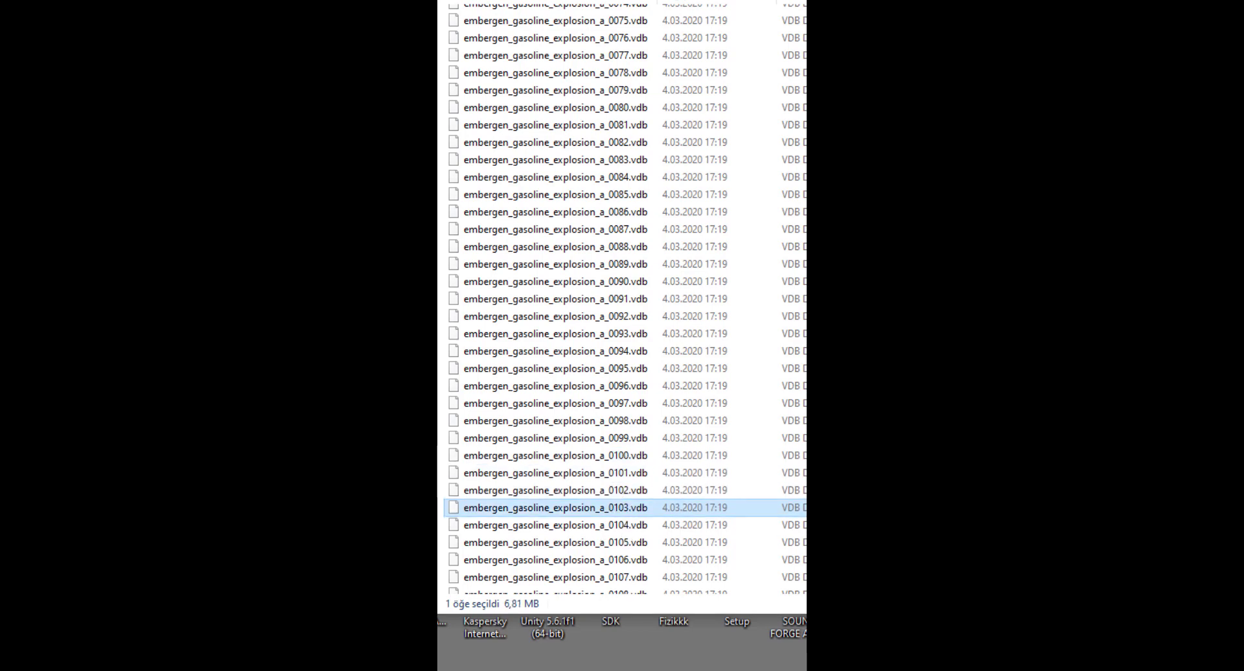
pyautogui.scroll(-7, 622, 298)
pyautogui.click(624, 584)
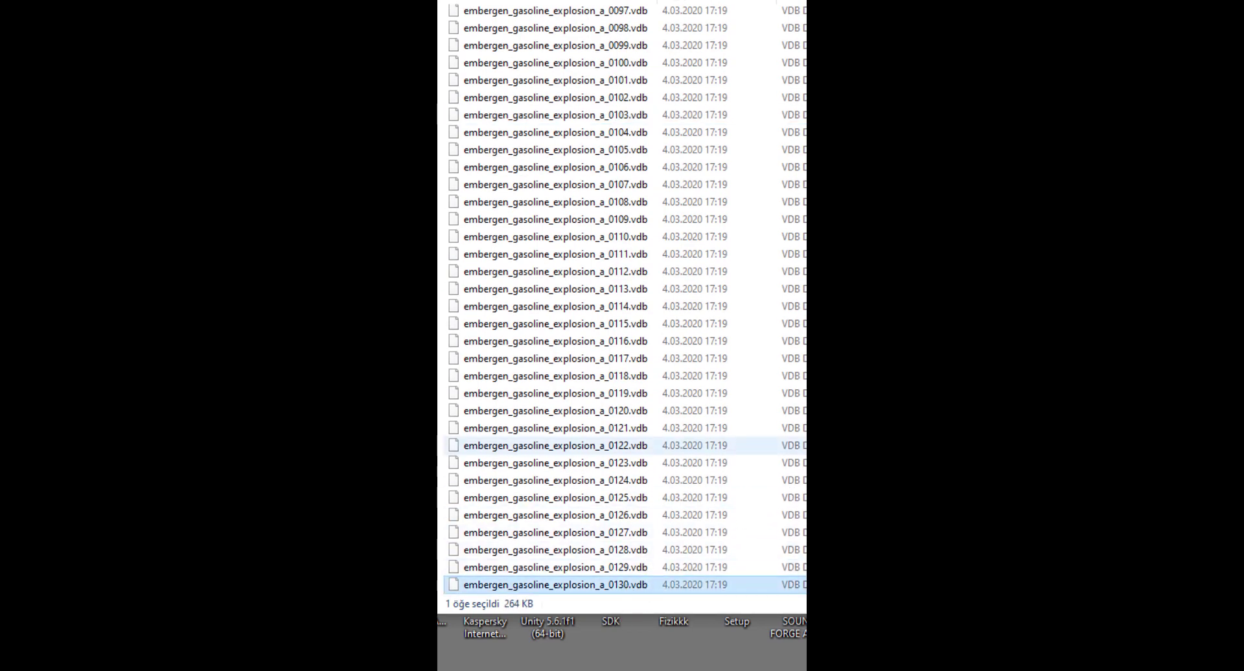
pyautogui.scroll(11, 784, 360)
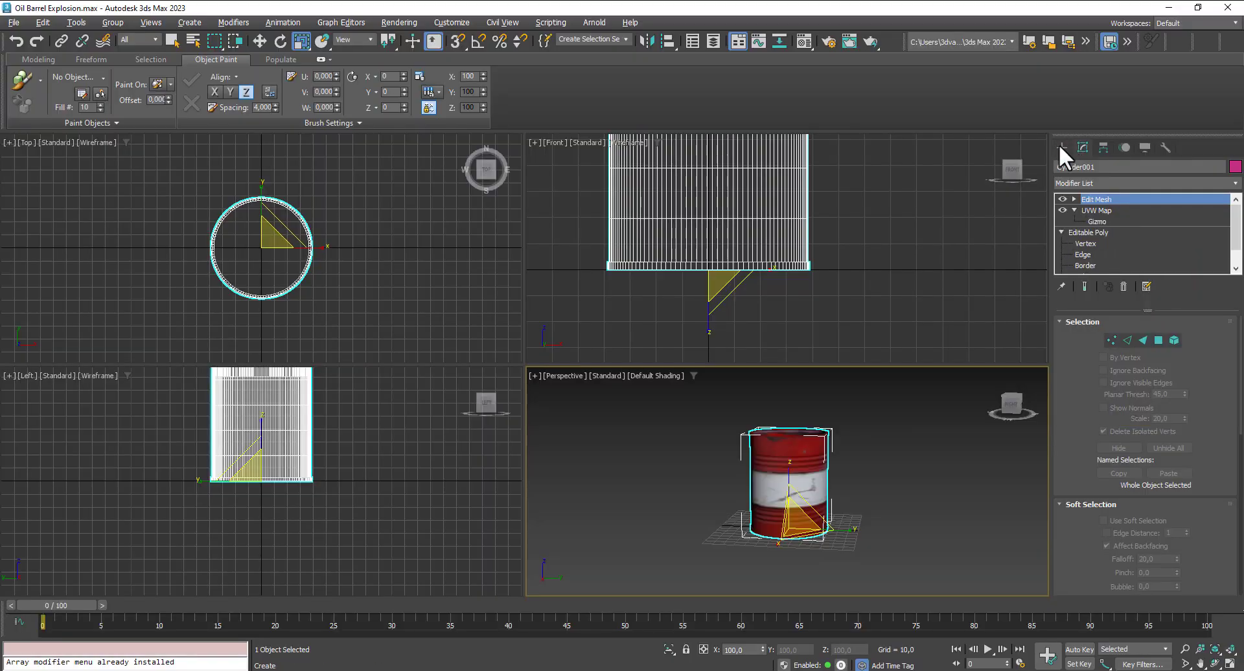
# - Create an Arnold Volume object around the barrel's centre in the Top view
pyautogui.click(1061, 146)
pyautogui.click(1092, 187)
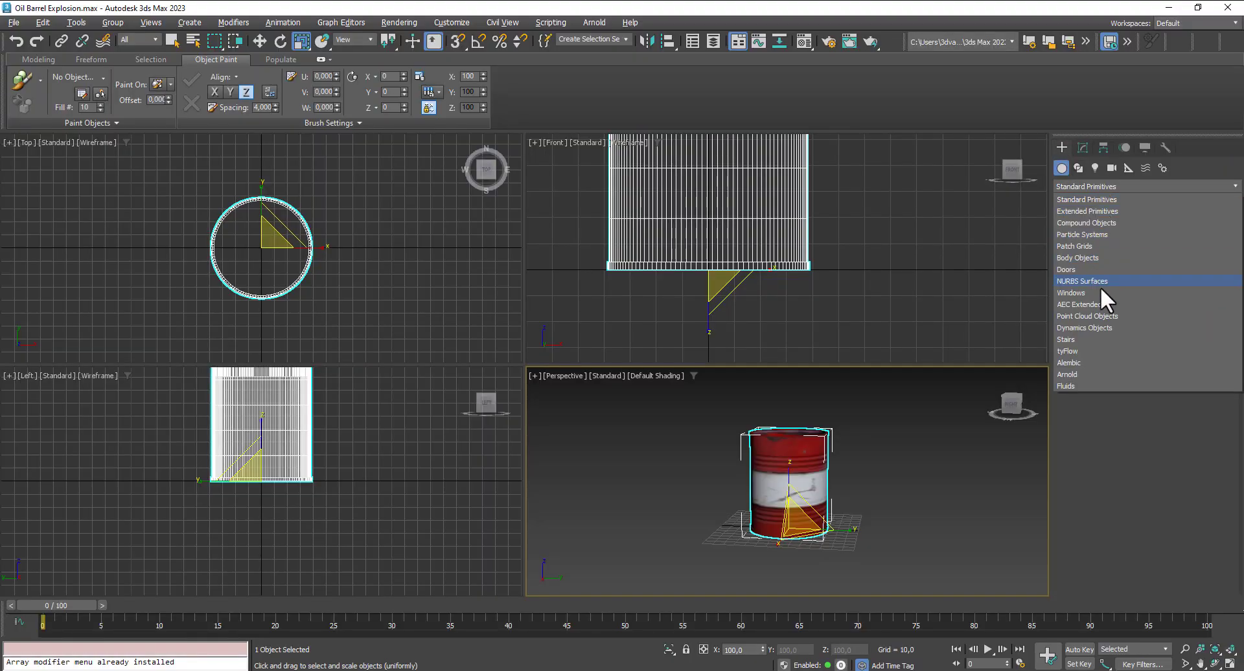
pyautogui.click(1084, 374)
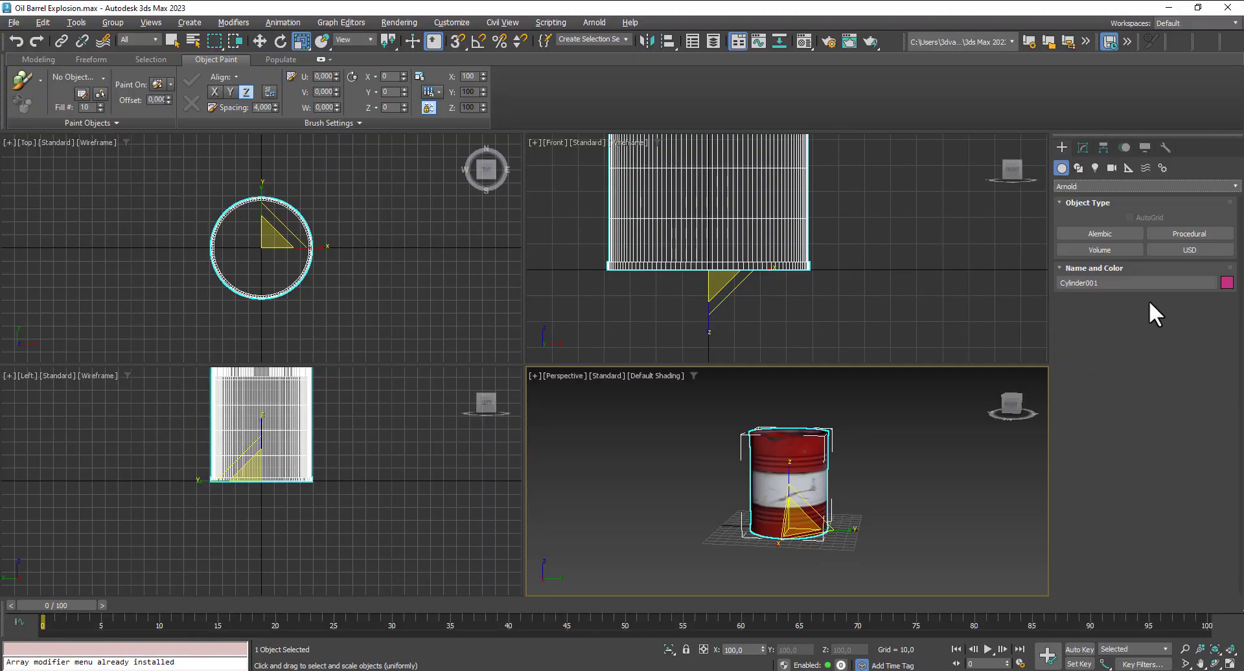
pyautogui.click(1121, 250)
pyautogui.moveTo(264, 245); pyautogui.dragTo(341, 329)
# - Select the Arnold volume and centre it on the barrel at X 0 and Y 0
pyautogui.click(259, 41)
pyautogui.click(286, 210)
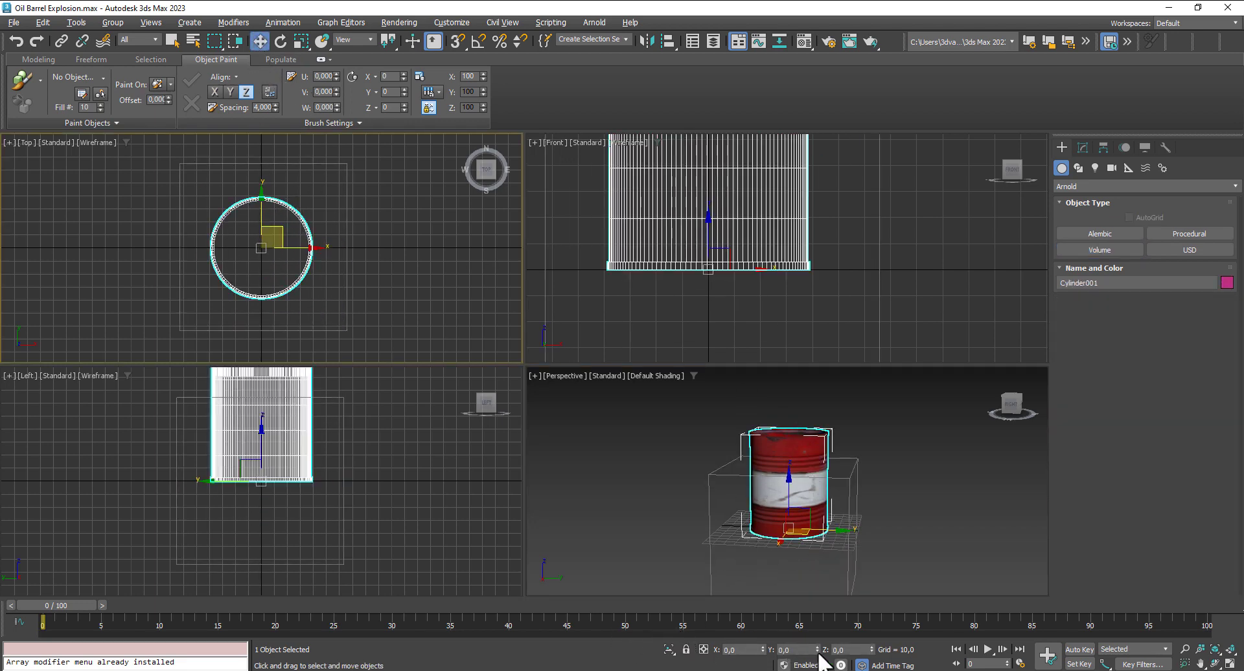
pyautogui.scroll(-5, 778, 306)
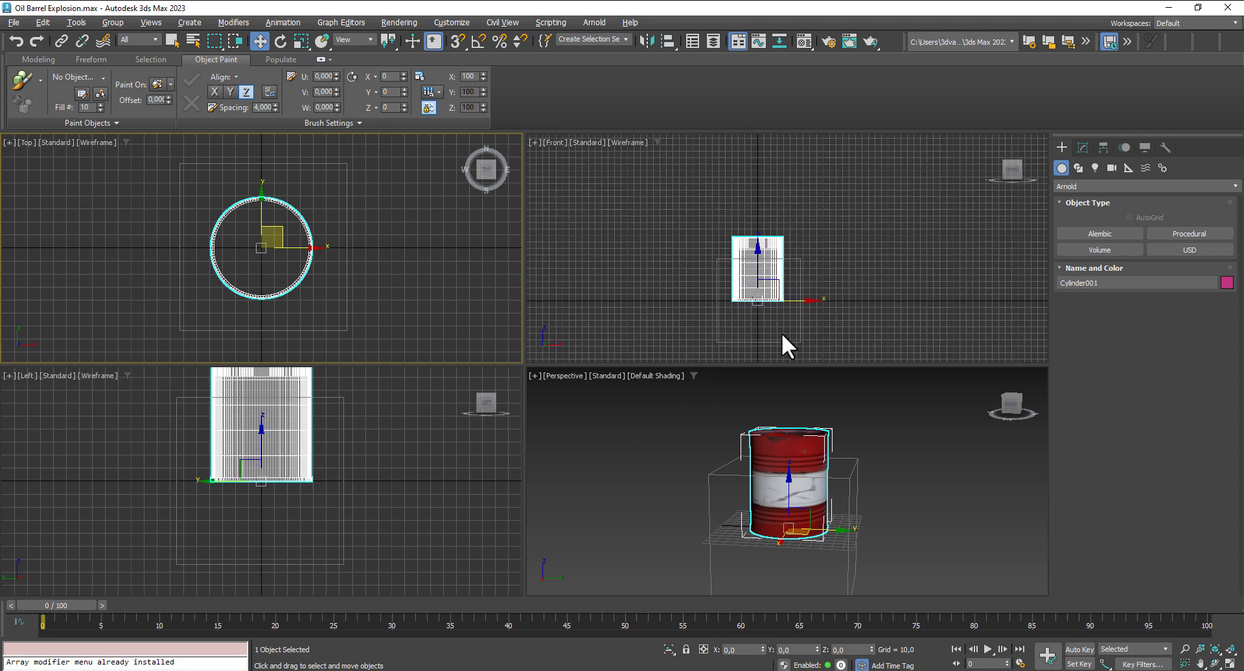
pyautogui.click(784, 343)
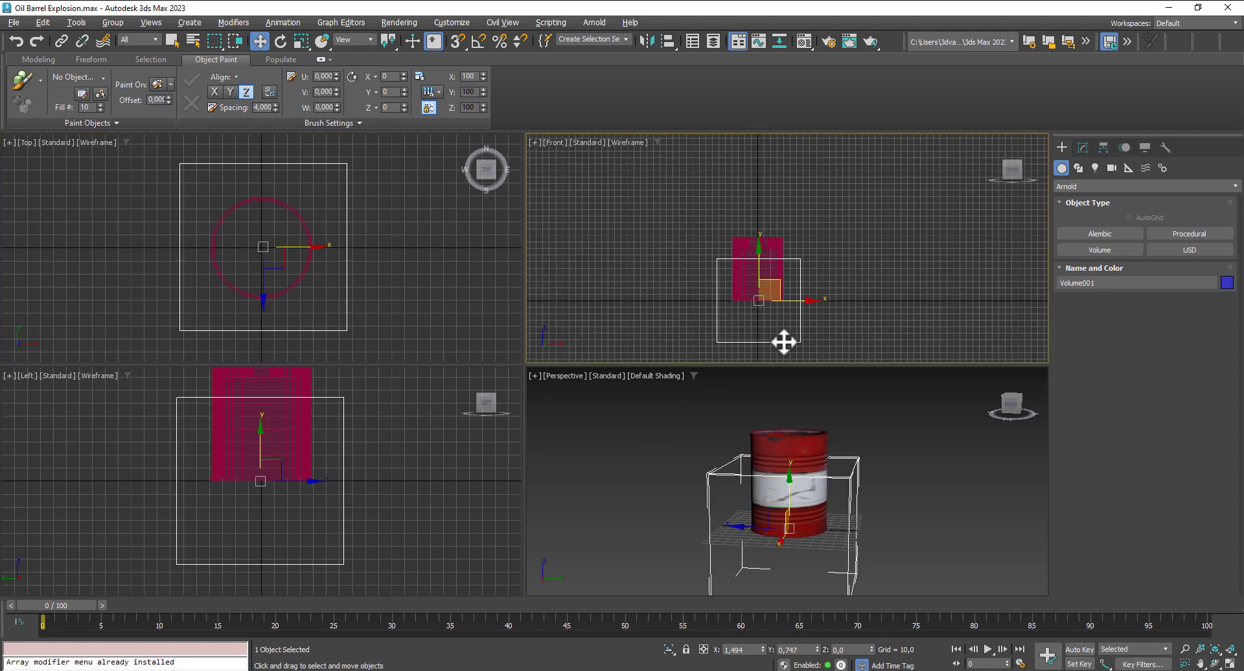
pyautogui.doubleClick(739, 650)
pyautogui.write('0')
pyautogui.press('Tab')
pyautogui.write('0')
pyautogui.press('Return')
# - Move the Arnold volume straight up above the barrel to a Z position of about 162
pyautogui.rightClick(742, 268)
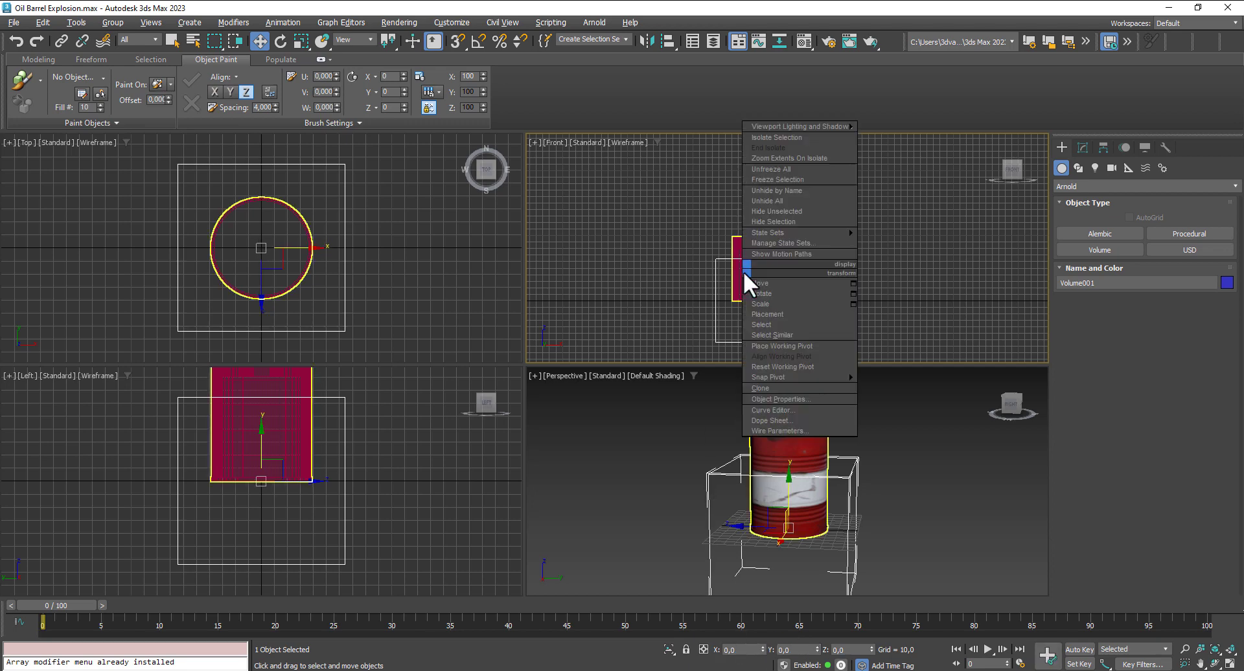
pyautogui.click(741, 271)
pyautogui.moveTo(756, 259); pyautogui.dragTo(756, 153)
pyautogui.scroll(-3, 876, 510)
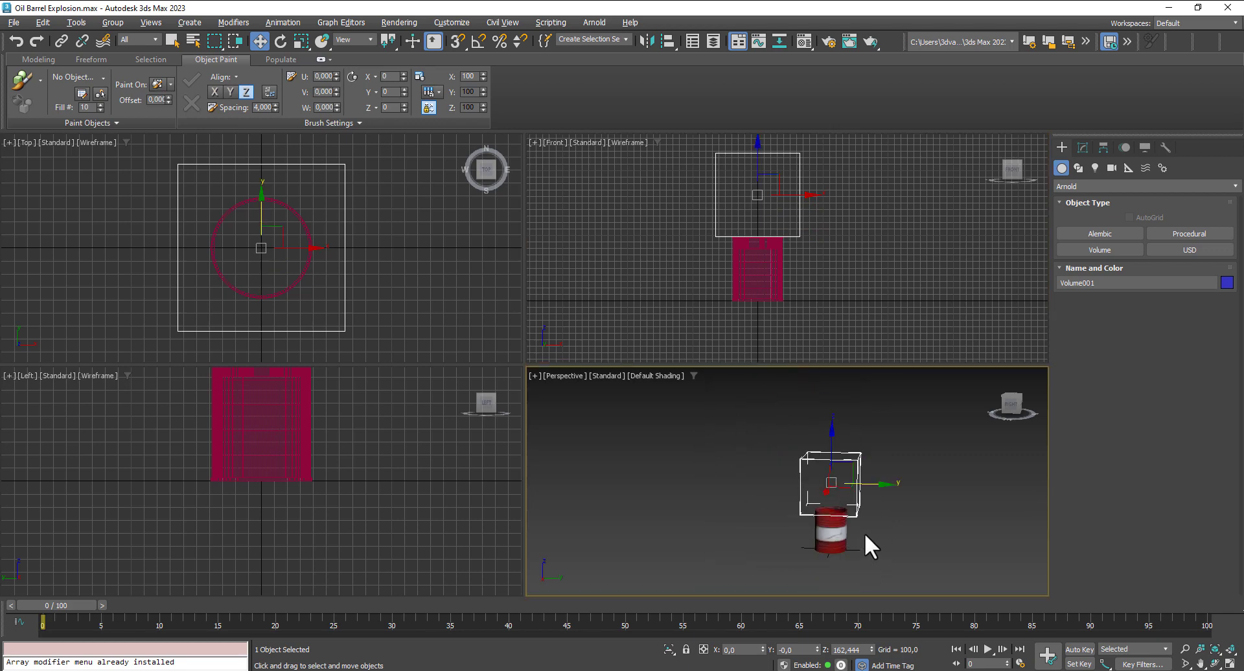
pyautogui.scroll(1, 885, 515)
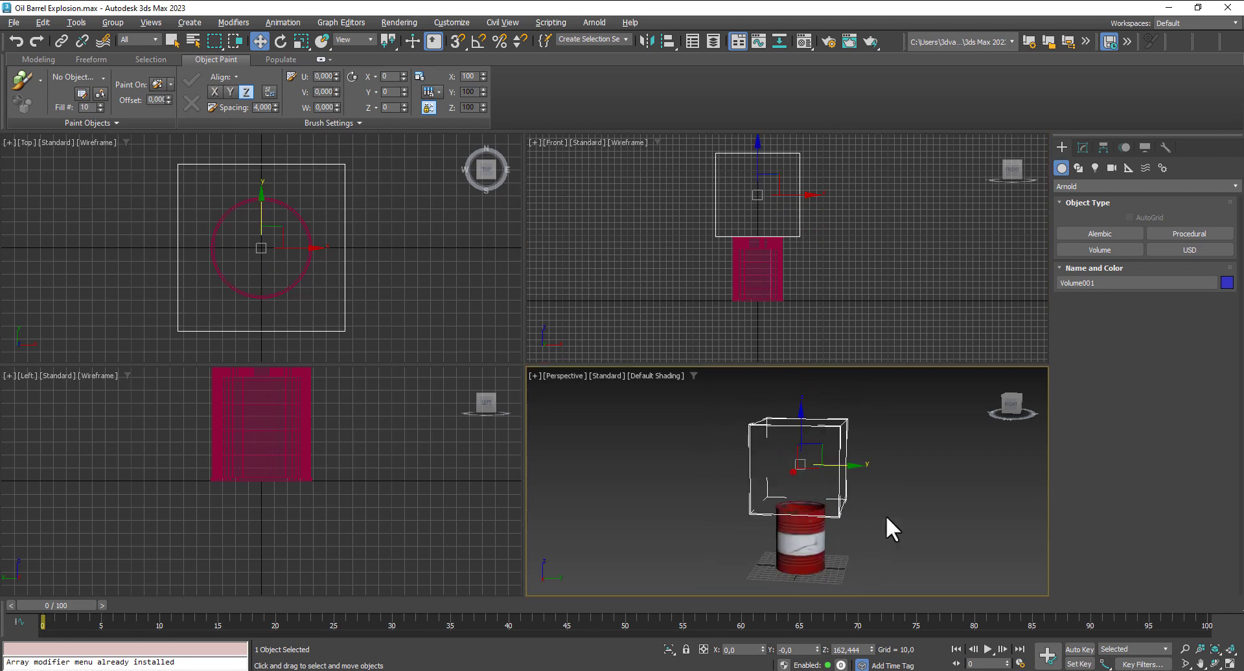
# - Load embergen_gasoline_explosion_a_0000.vdb from the Gasoline_Explosion_01 folder into the volume as an animated sequence
pyautogui.click(1081, 149)
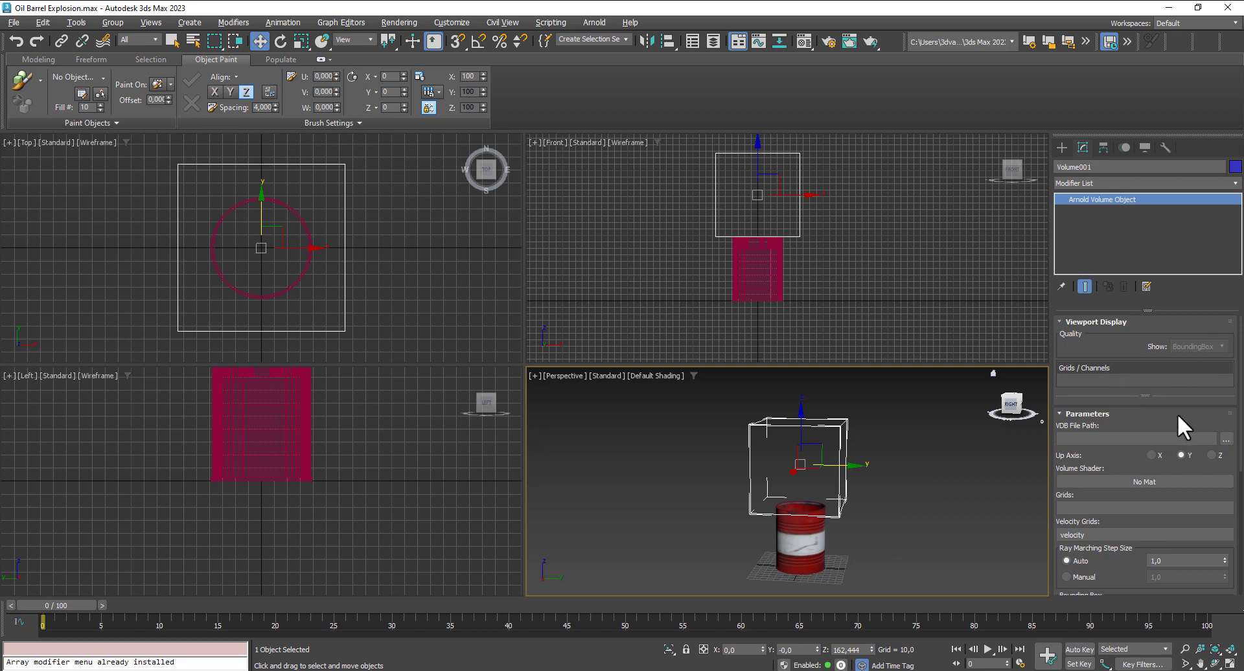
pyautogui.click(1226, 440)
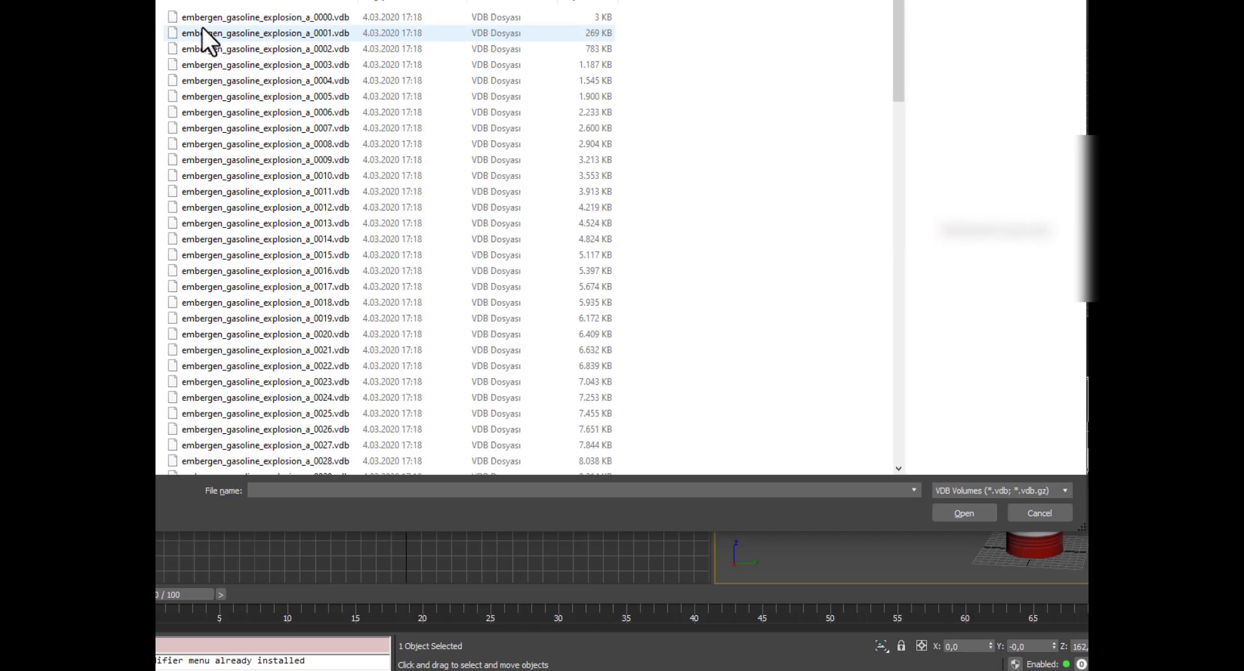
pyautogui.click(224, 18)
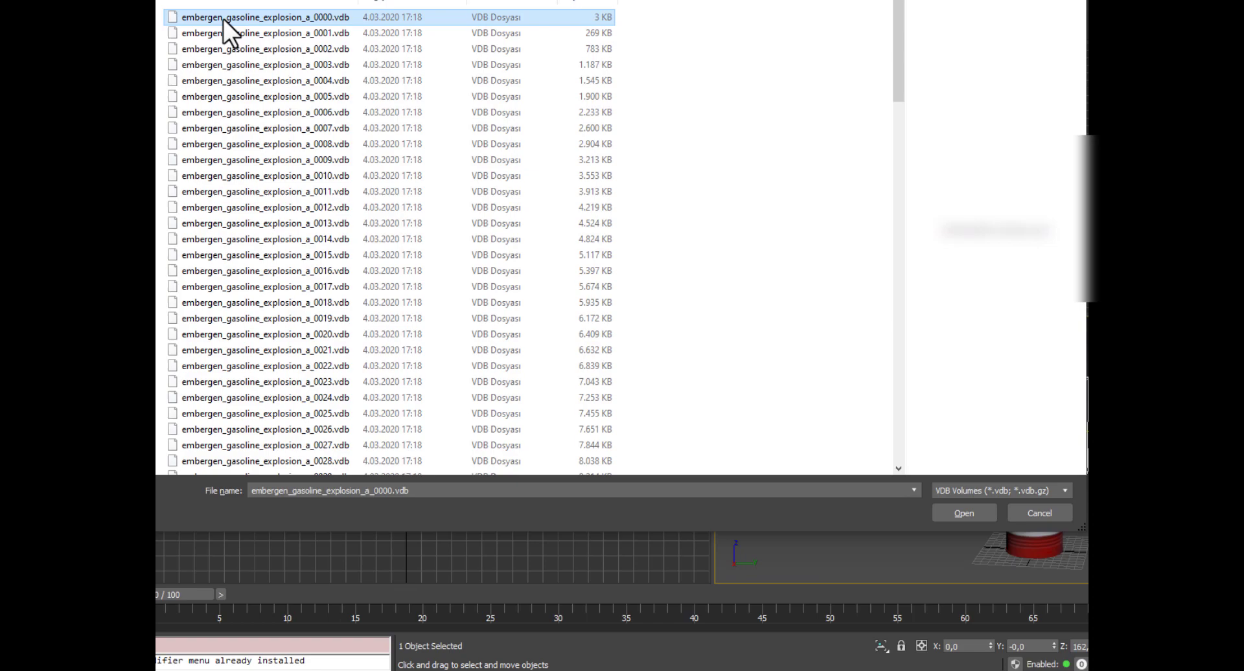
pyautogui.click(972, 512)
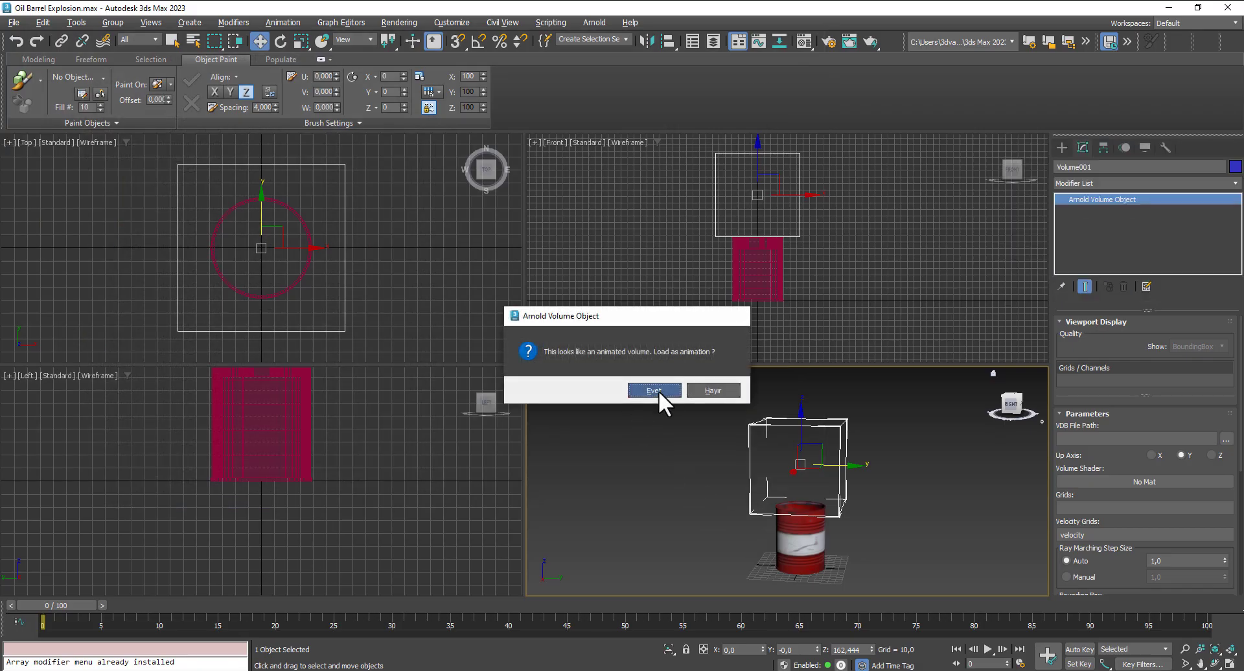
pyautogui.click(658, 391)
pyautogui.click(656, 410)
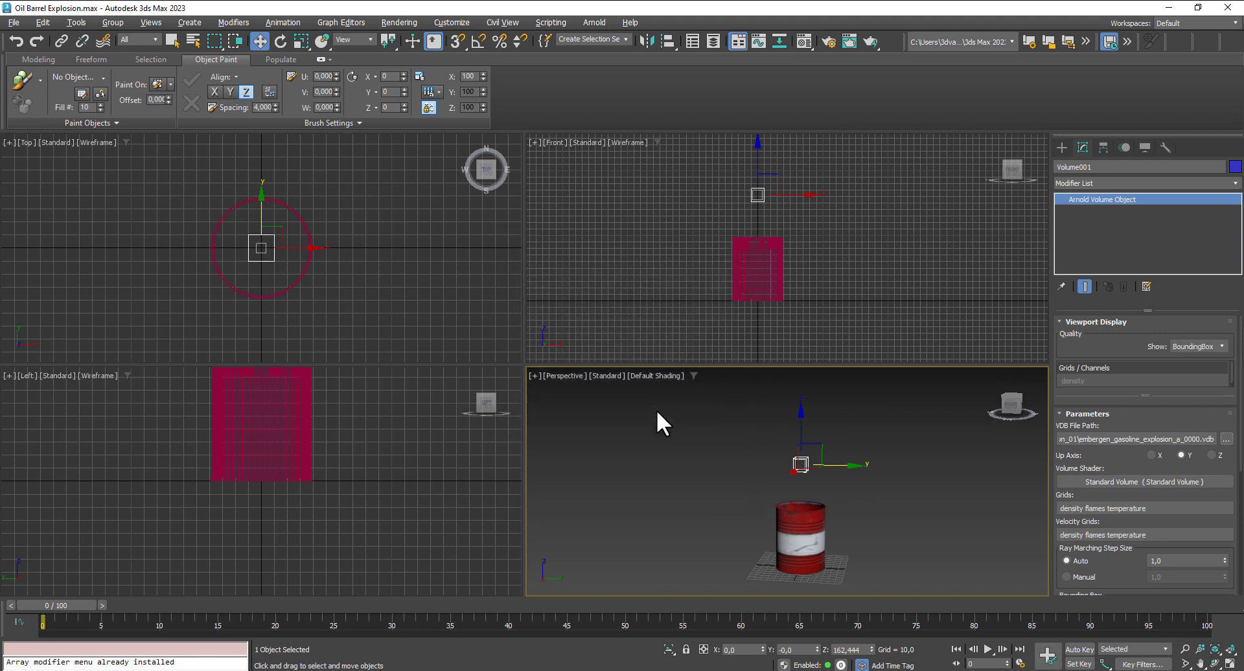
# - Preview the explosion volume up to frame 74 and check its animation sequence range
pyautogui.scroll(-7, 1195, 512)
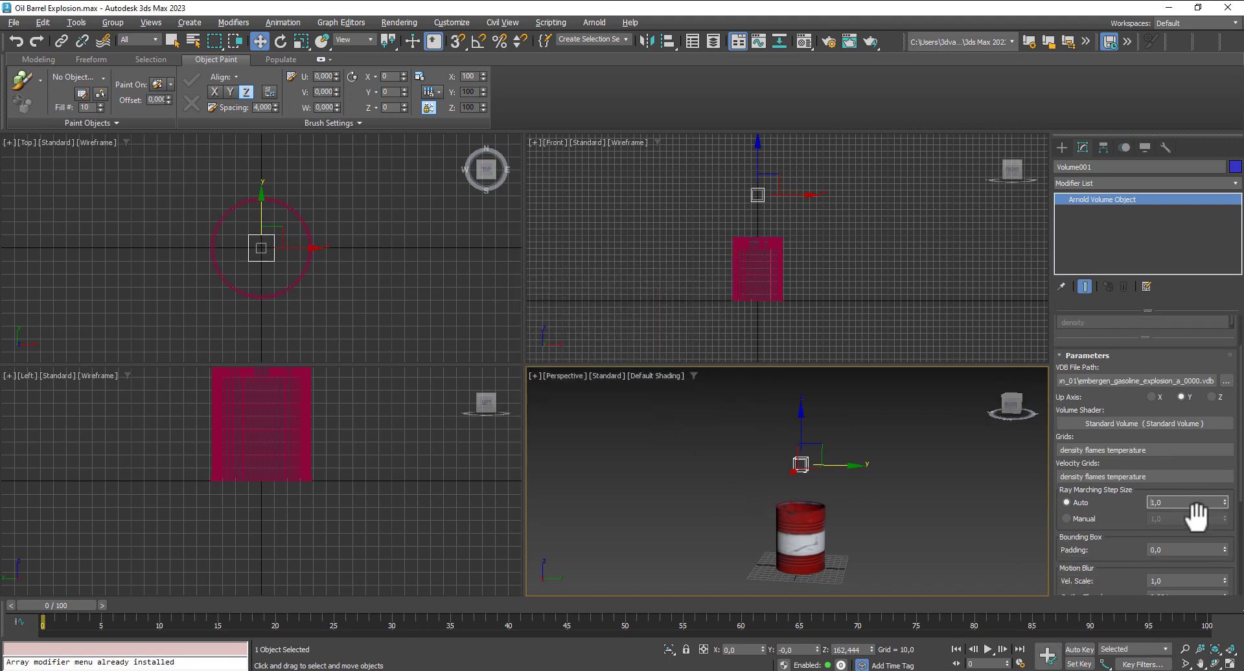
pyautogui.moveTo(75, 607); pyautogui.dragTo(926, 655)
pyautogui.press('w')
pyautogui.scroll(-5, 1148, 531)
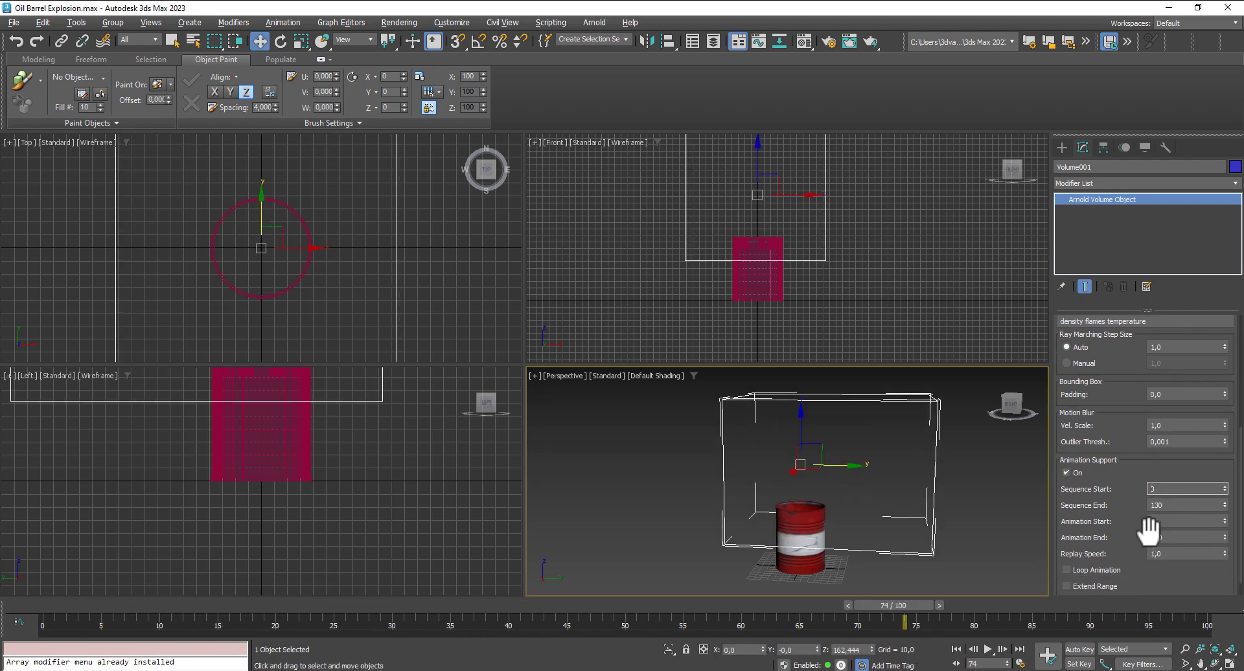
pyautogui.scroll(5, 1160, 548)
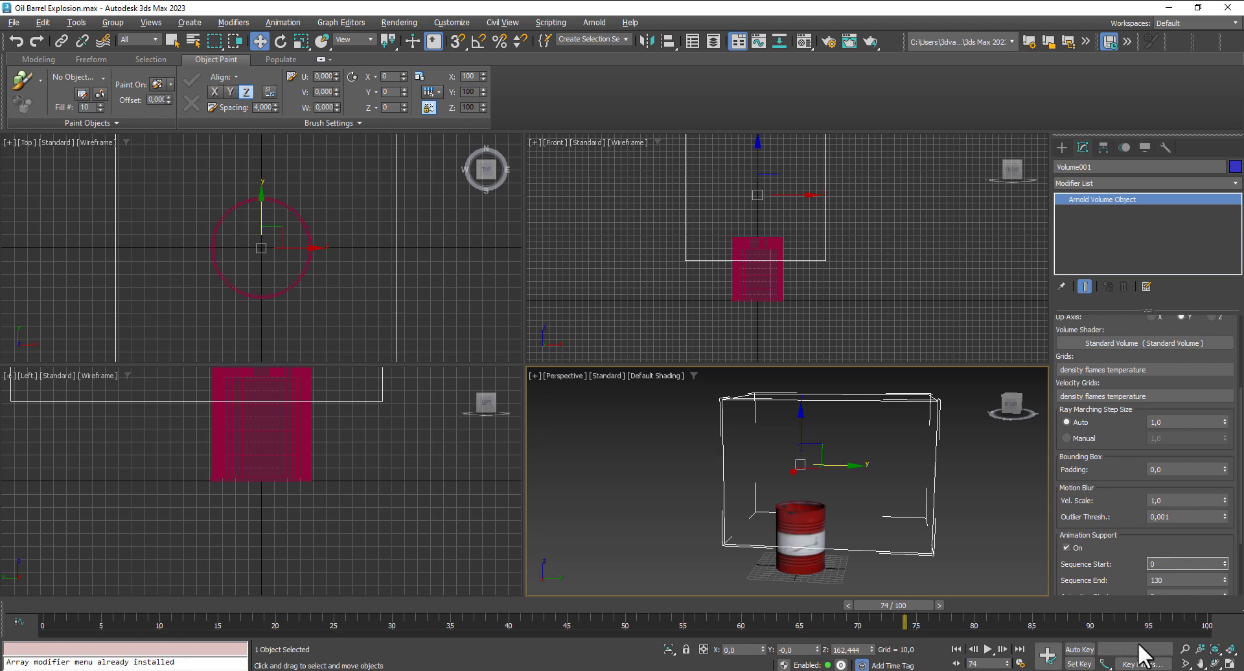
# - Set the scene animation's end time to frame 130
pyautogui.click(1020, 664)
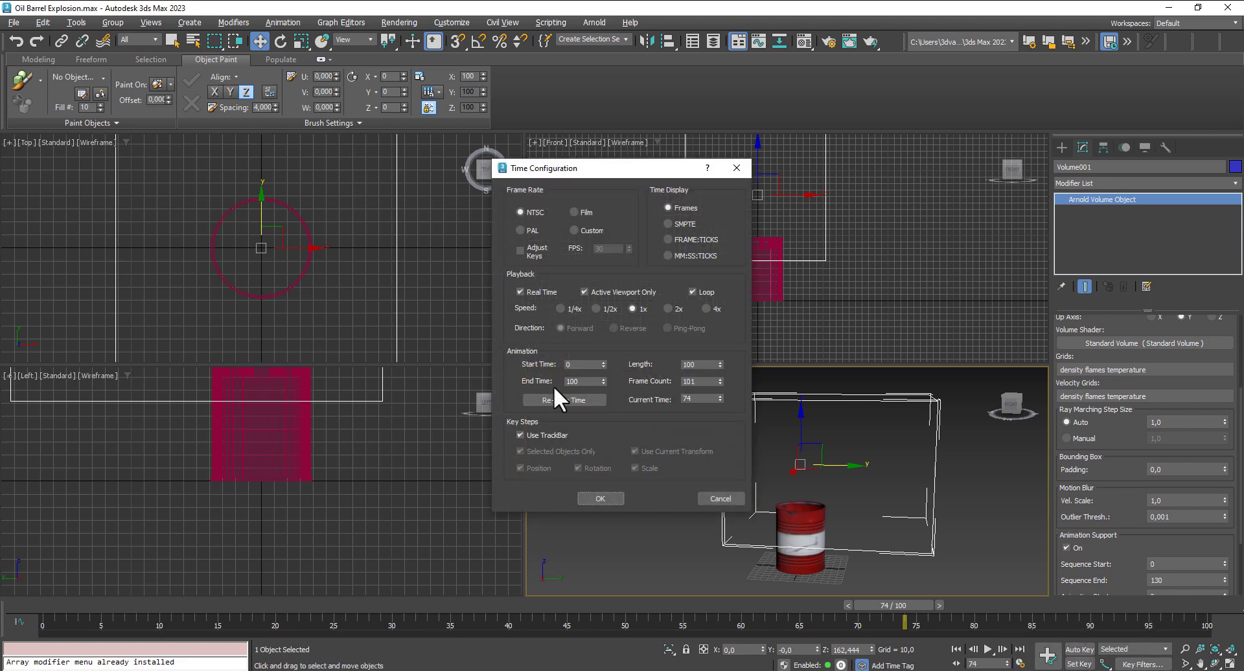
pyautogui.doubleClick(577, 382)
pyautogui.write('13')
pyautogui.click(600, 499)
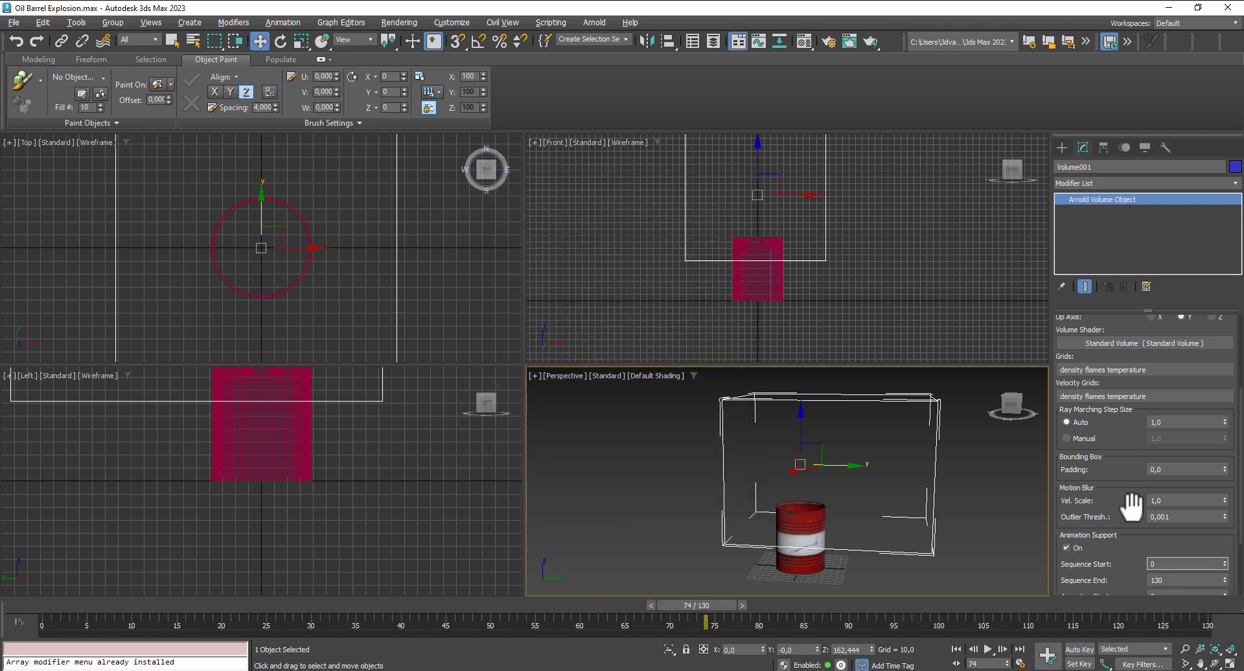
# - Set the explosion volume's up axis to Z
pyautogui.scroll(-3, 1146, 546)
pyautogui.scroll(3, 1140, 549)
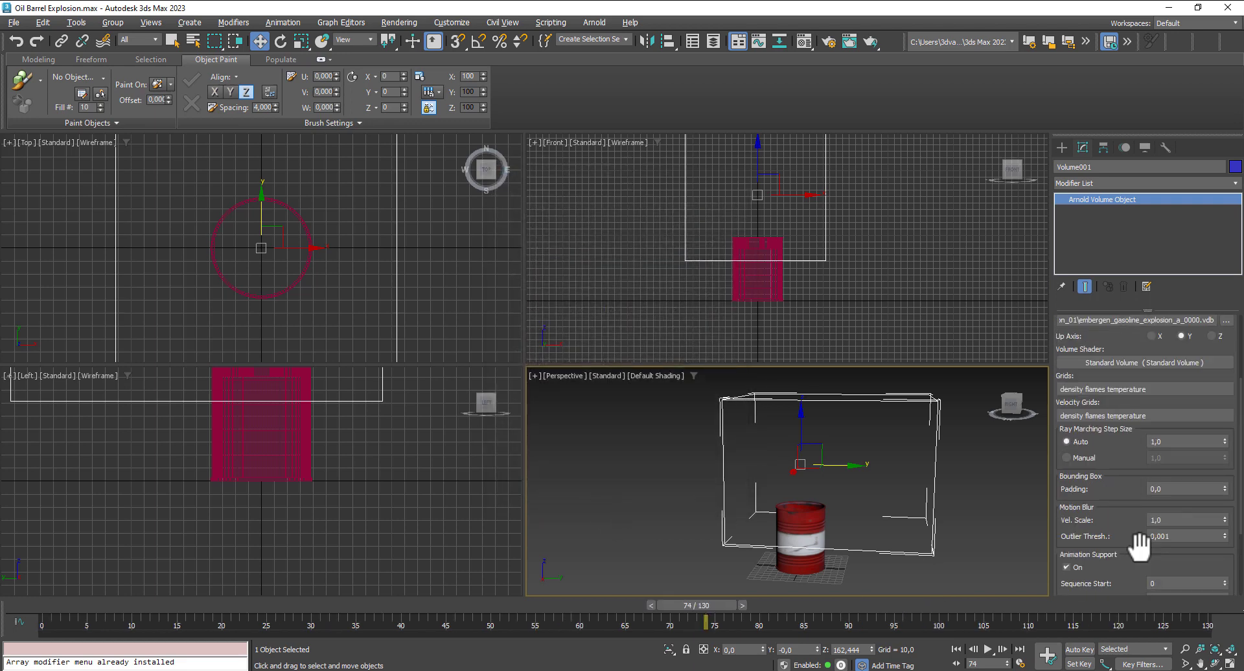
pyautogui.click(1216, 334)
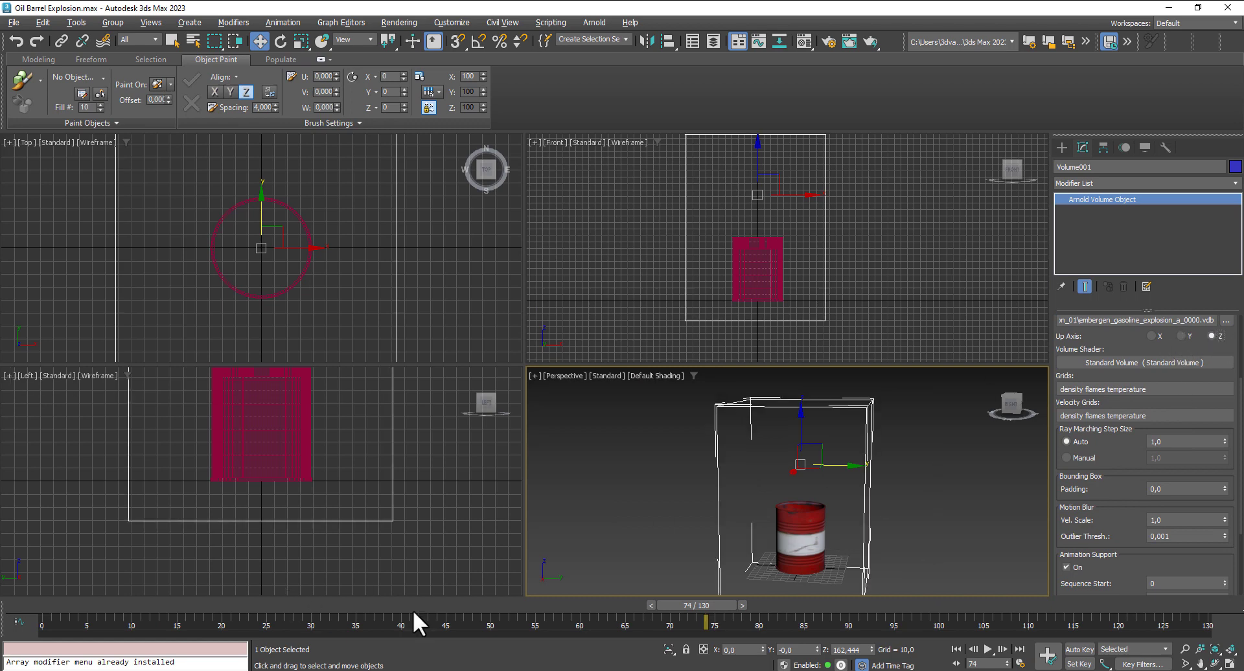
# - Go to frame 2 and raise the explosion volume onto the barrel's top, at a Z position of about 288
pyautogui.moveTo(683, 608); pyautogui.dragTo(60, 598)
pyautogui.press('w')
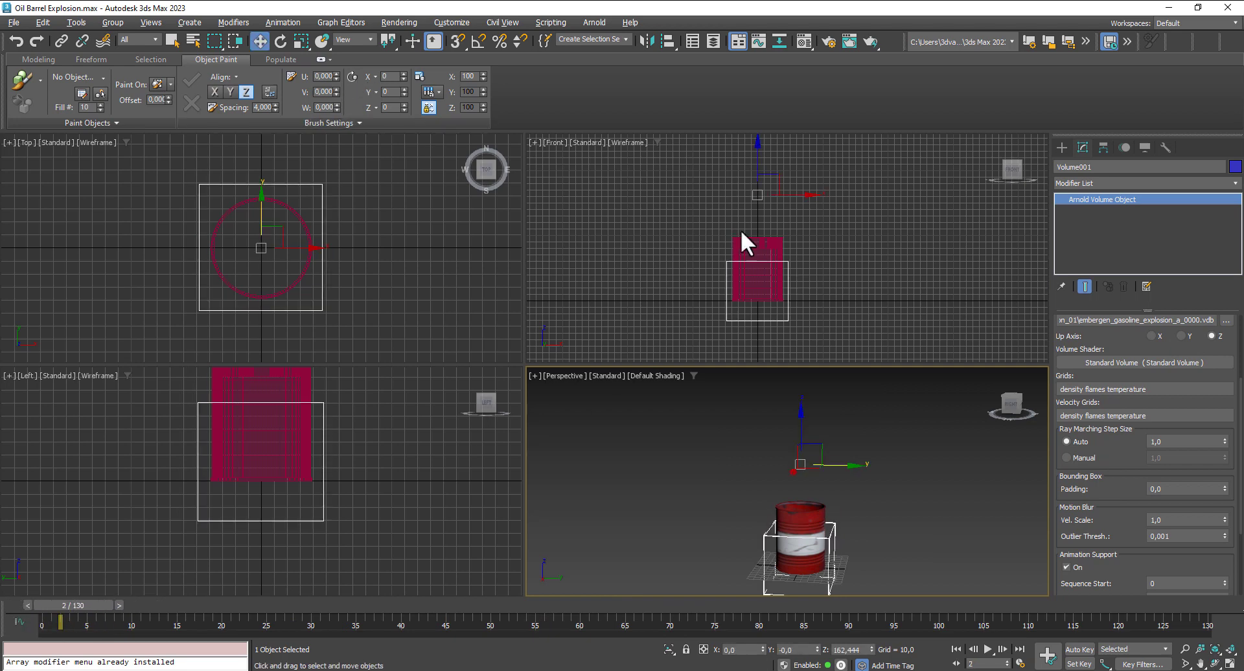
pyautogui.moveTo(763, 167); pyautogui.dragTo(773, 79)
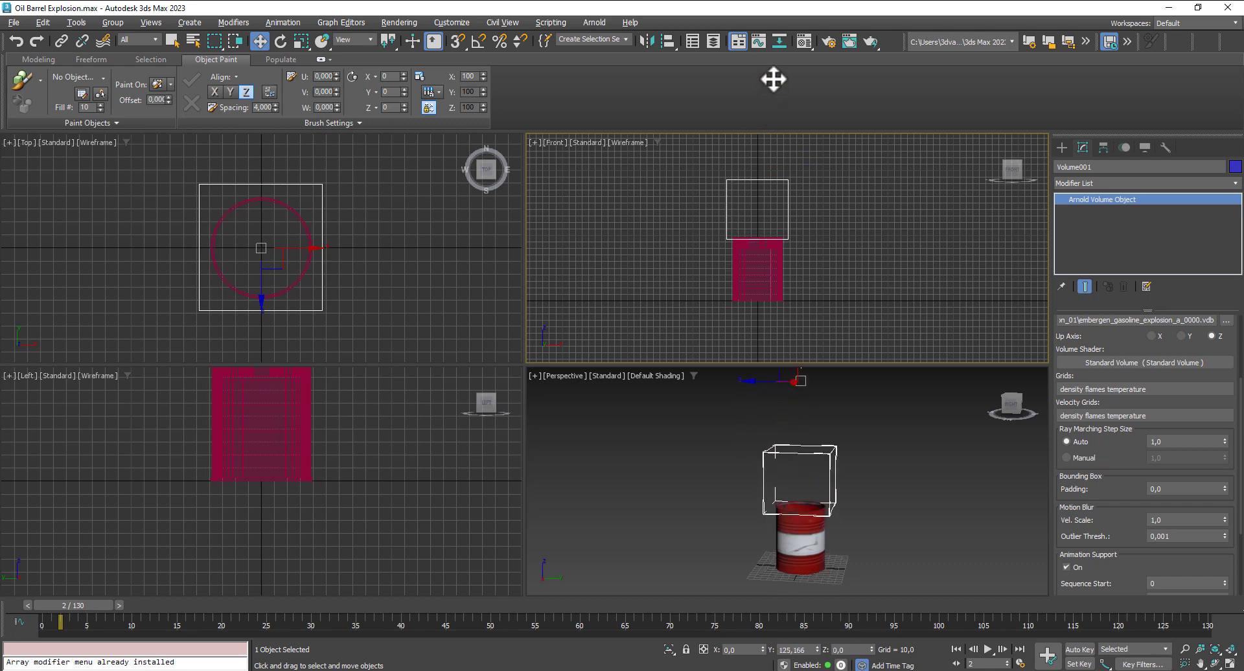
# - Go to frame 49, show safe frames in the Perspective view with the whole volume and barrel framed, and render it
pyautogui.moveTo(91, 607); pyautogui.dragTo(507, 635)
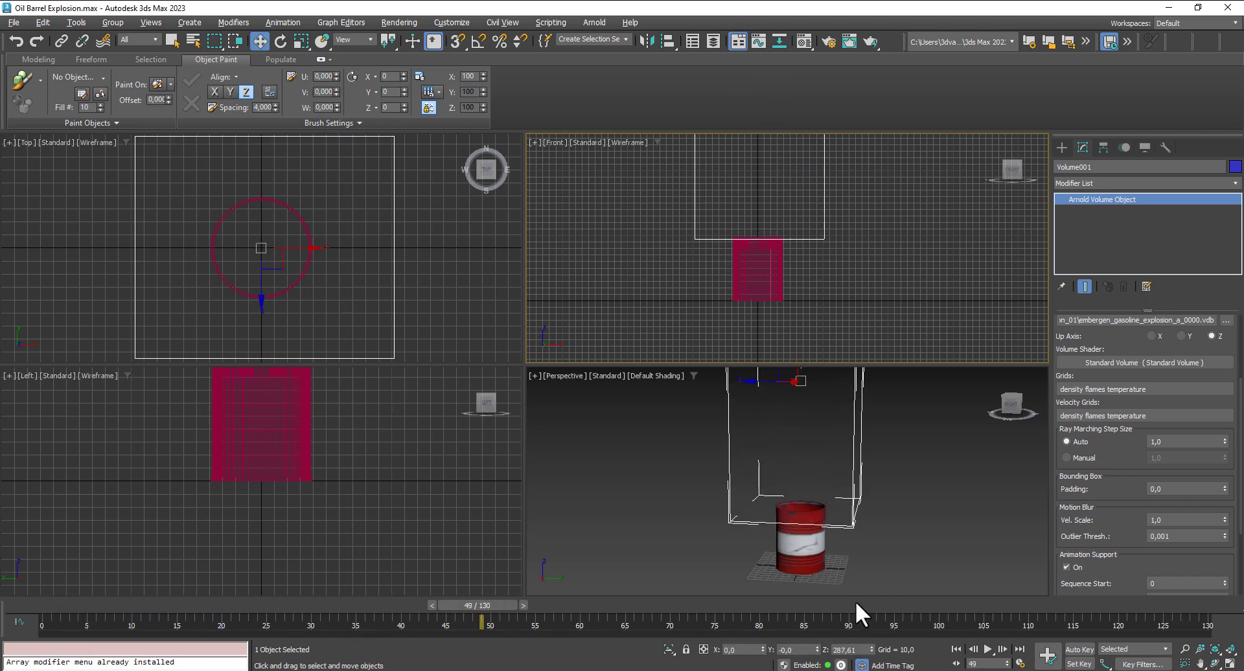
pyautogui.moveTo(878, 561); pyautogui.dragTo(868, 573, button='middle')
pyautogui.scroll(-3, 869, 569)
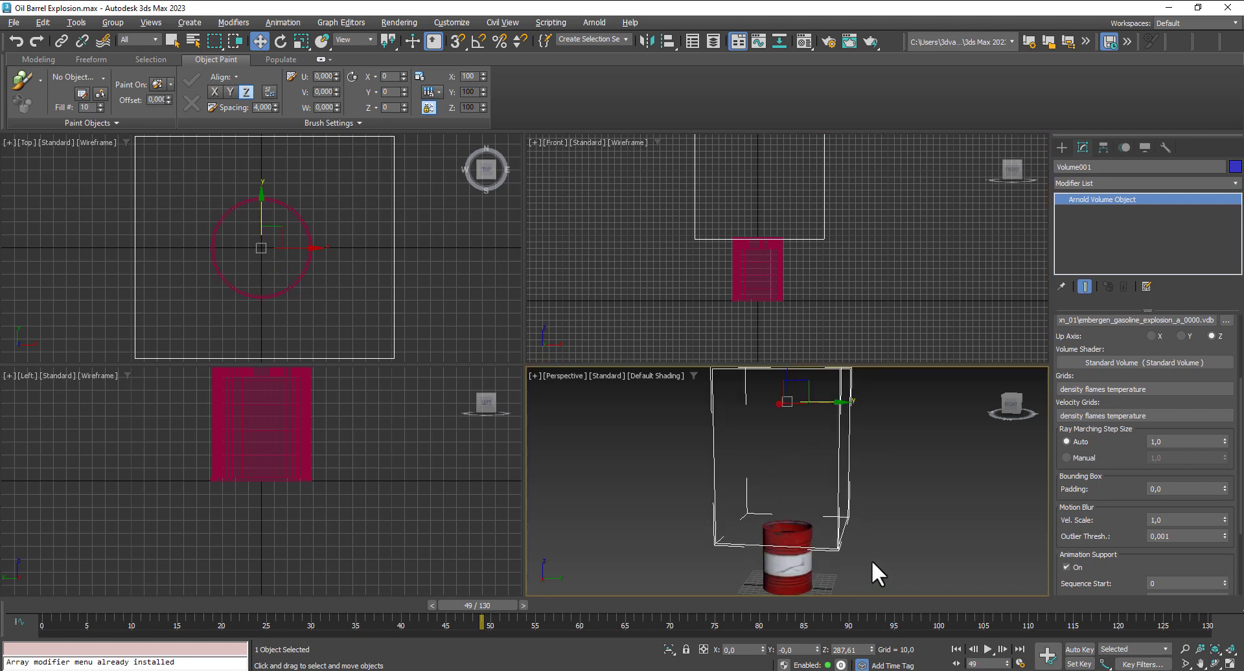
pyautogui.hotkey('shift', 'f')
pyautogui.moveTo(843, 558); pyautogui.dragTo(882, 537, button='middle')
pyautogui.hotkey('shift', 'q')
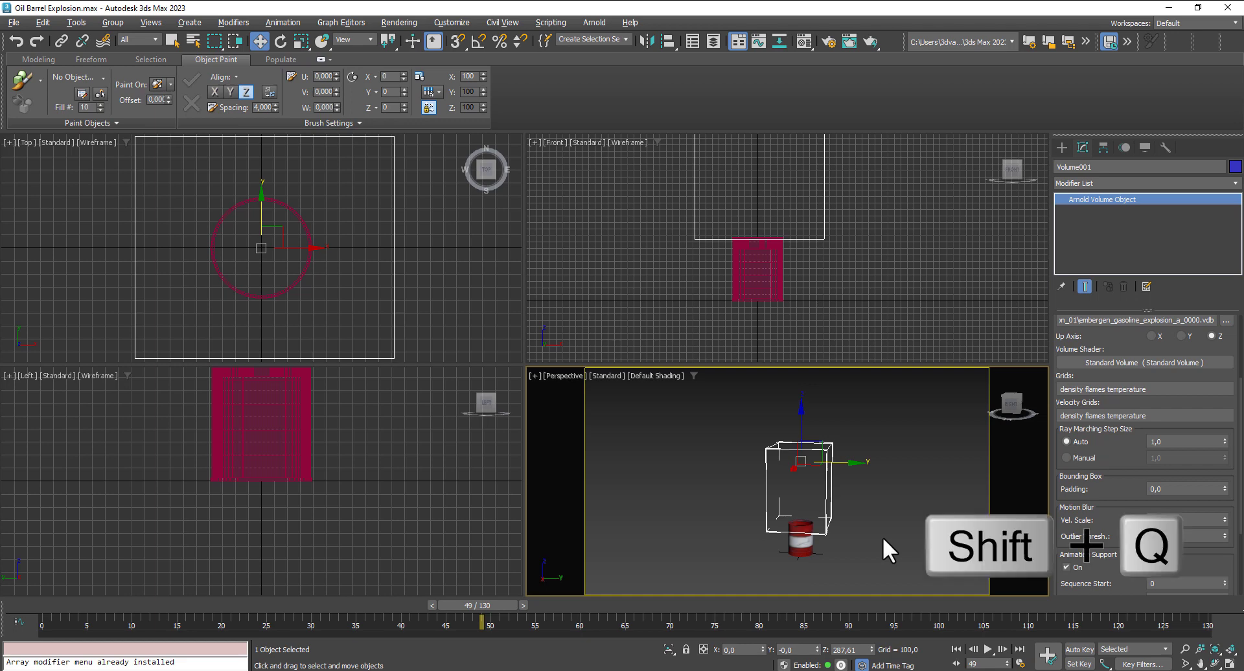
# - Dismiss the finished frame render and set the render target to ActiveShade Mode in the render setup
pyautogui.moveTo(883, 538); pyautogui.dragTo(882, 536, button='middle')
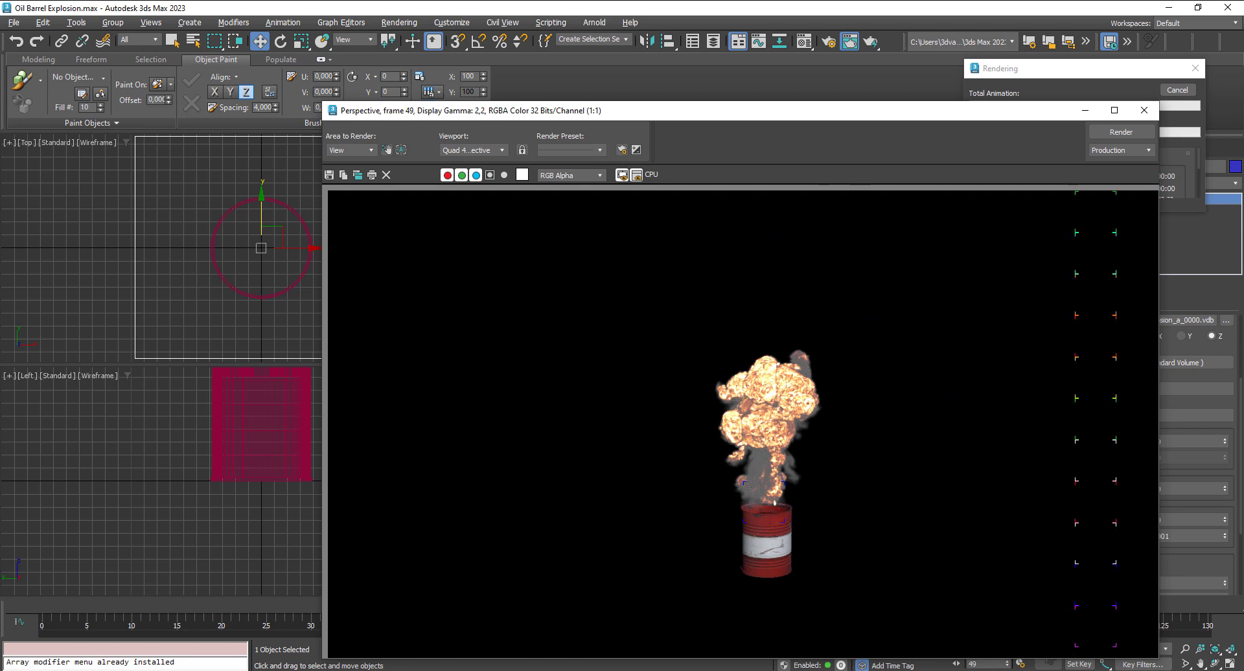
pyautogui.click(1144, 110)
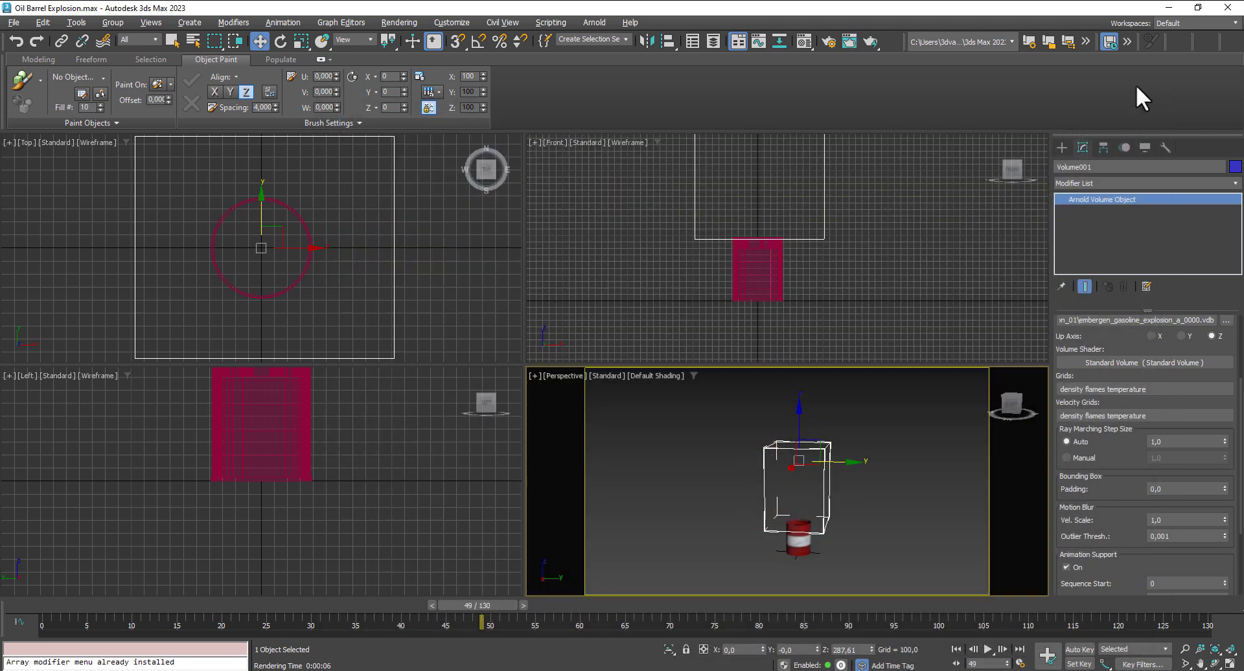
pyautogui.click(401, 22)
pyautogui.click(426, 88)
pyautogui.click(172, 104)
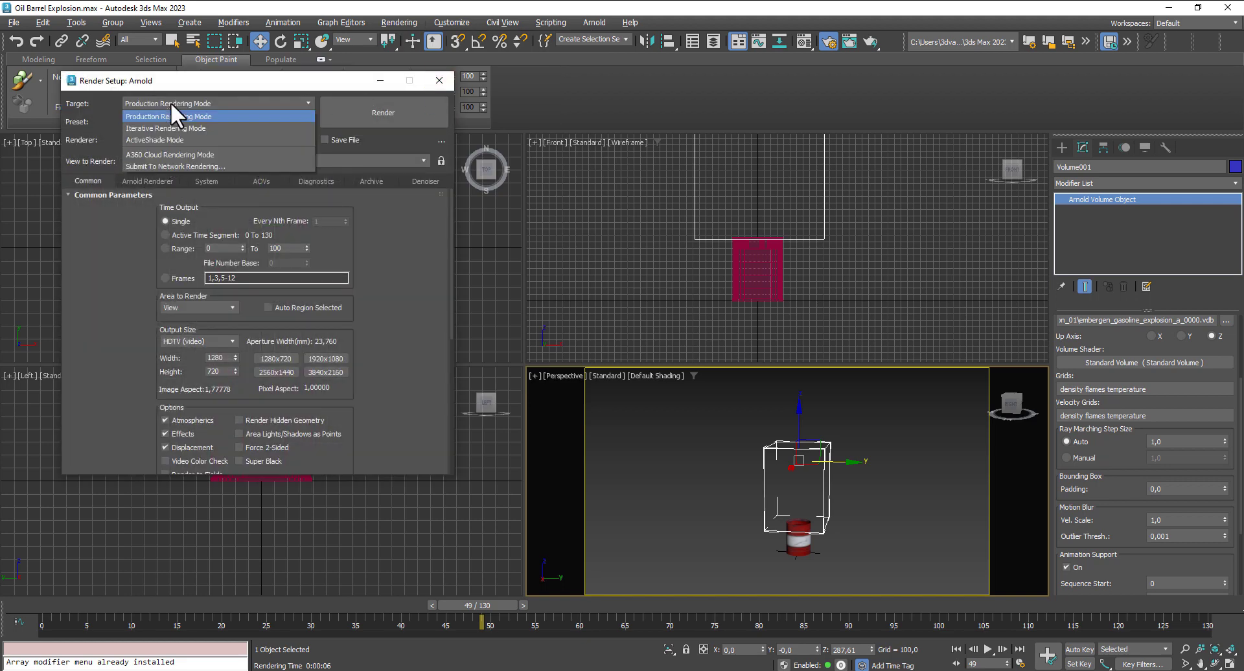
pyautogui.click(170, 140)
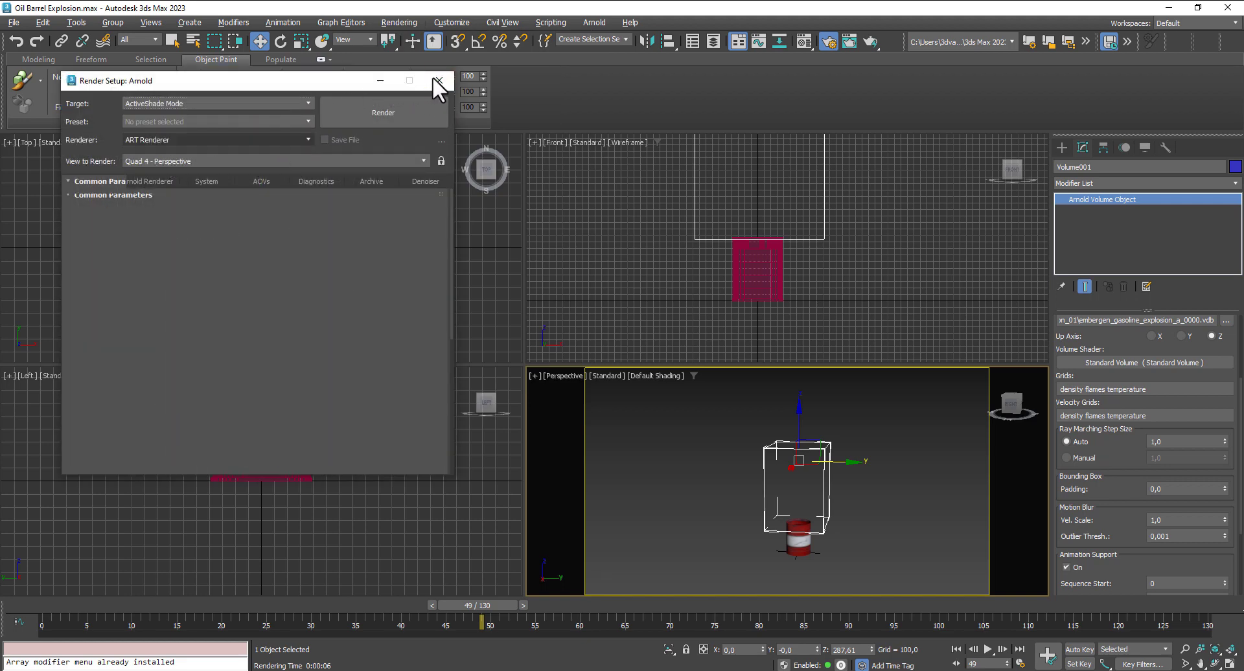
pyautogui.click(435, 79)
# - Start an ActiveShade render of the Perspective view and shrink its window around the explosion and barrel, keeping the previewed volume in the viewport uncovered
pyautogui.click(687, 400)
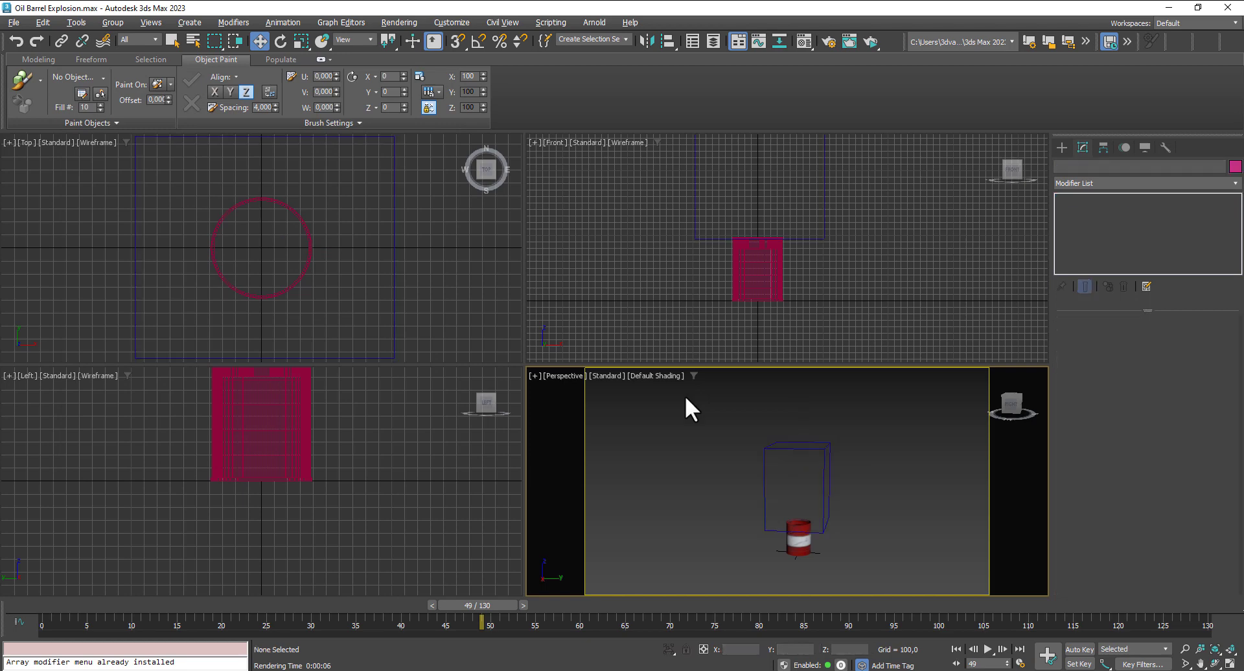
pyautogui.hotkey('shift', 'q')
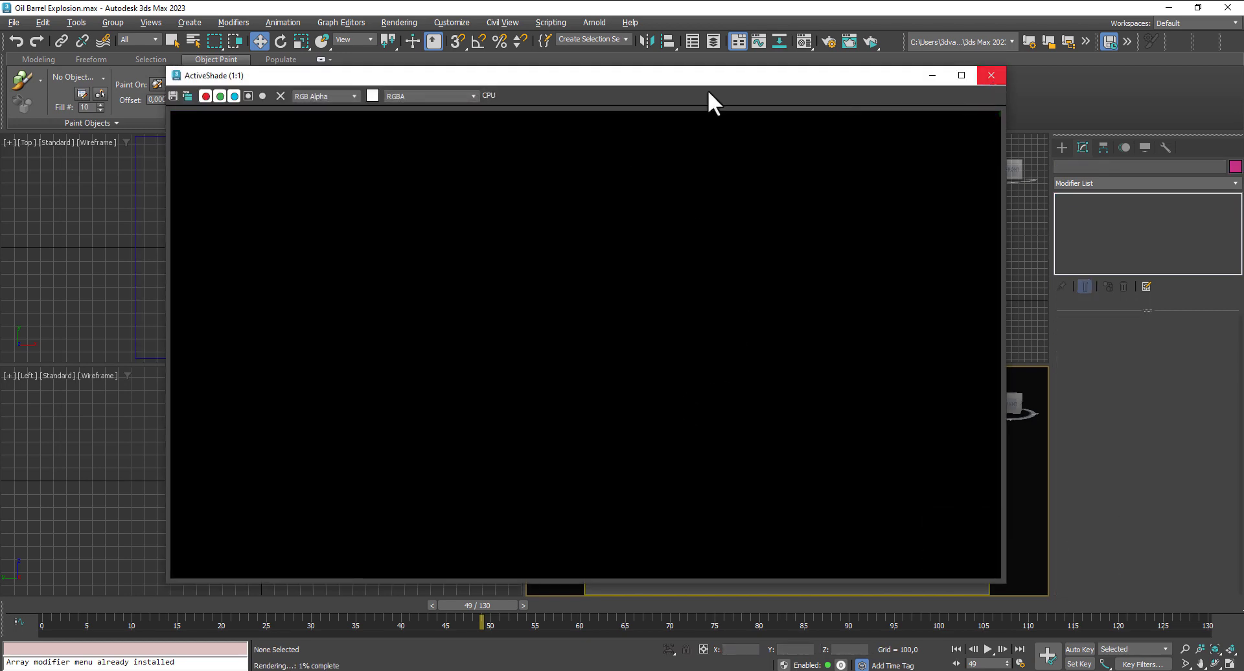
pyautogui.moveTo(659, 84); pyautogui.dragTo(1109, 129)
pyautogui.doubleClick(1005, 120)
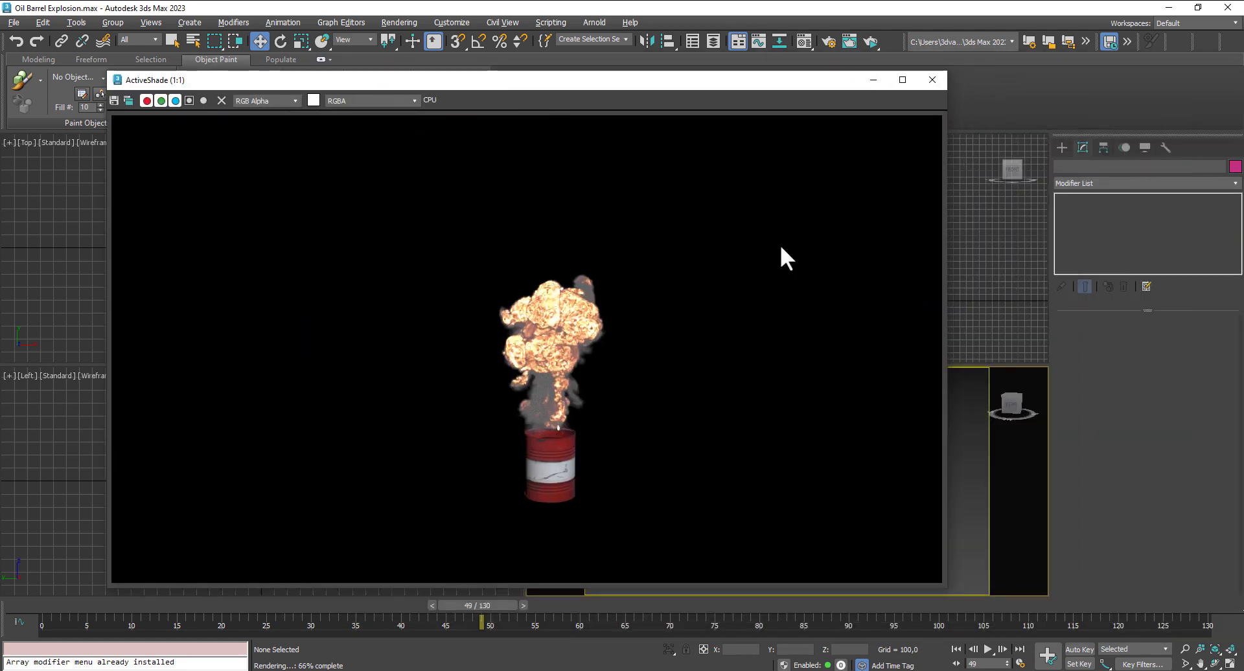
pyautogui.moveTo(945, 587); pyautogui.dragTo(647, 528)
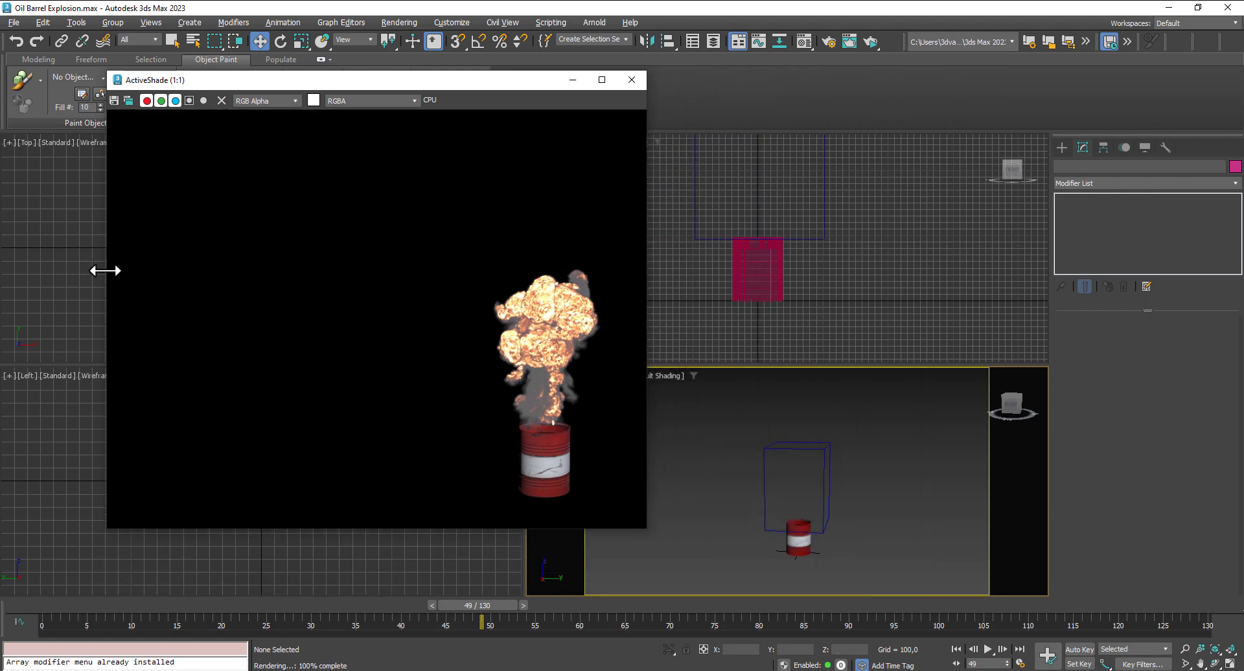
pyautogui.moveTo(107, 270); pyautogui.dragTo(343, 286)
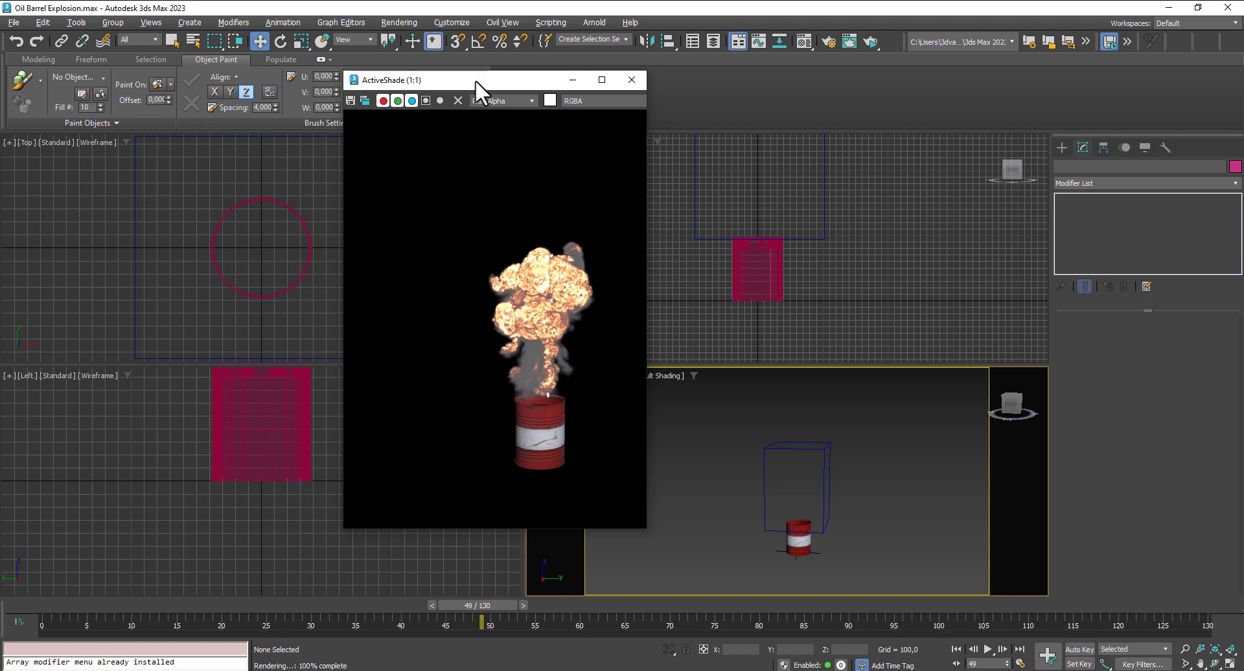
pyautogui.moveTo(476, 79); pyautogui.dragTo(1047, 70)
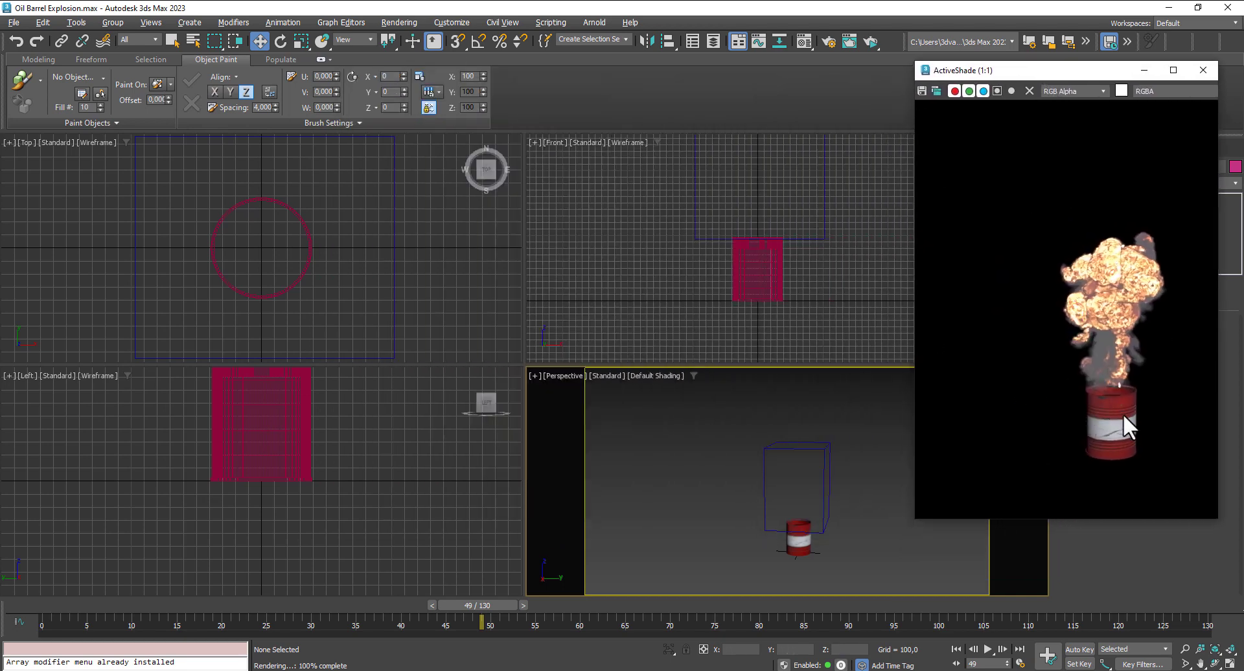
# - Go to frame 58 to preview the explosion there in ActiveShade
pyautogui.scroll(3, 806, 303)
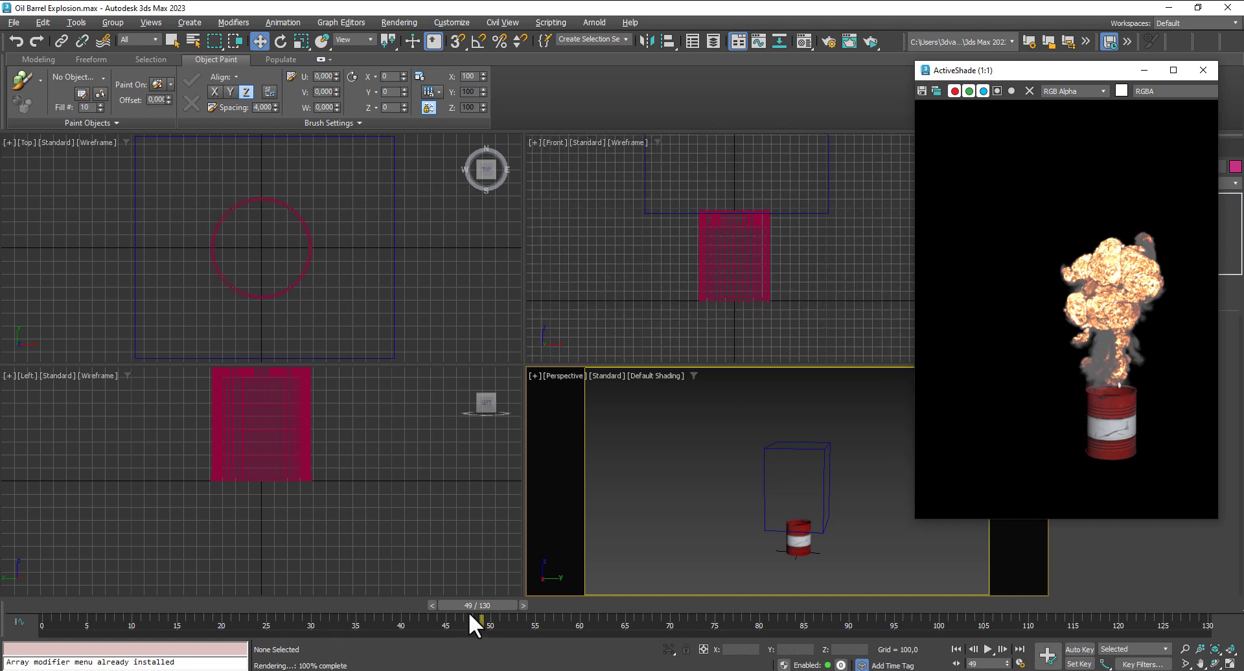
pyautogui.moveTo(470, 612); pyautogui.dragTo(599, 605)
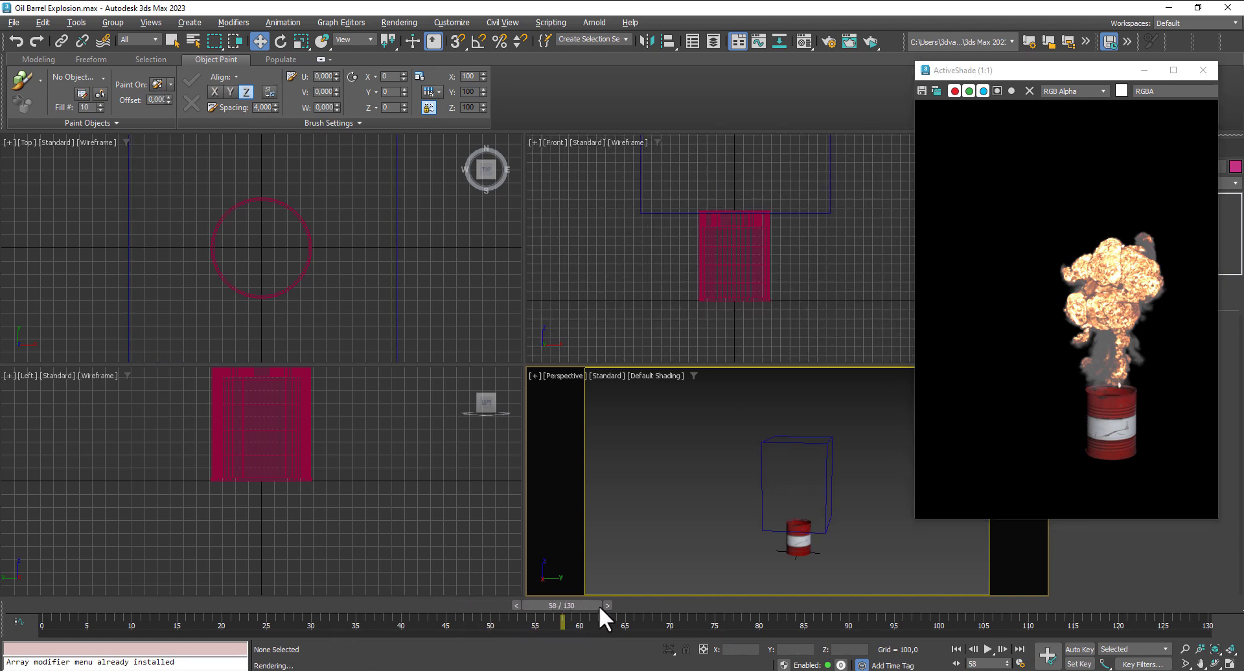
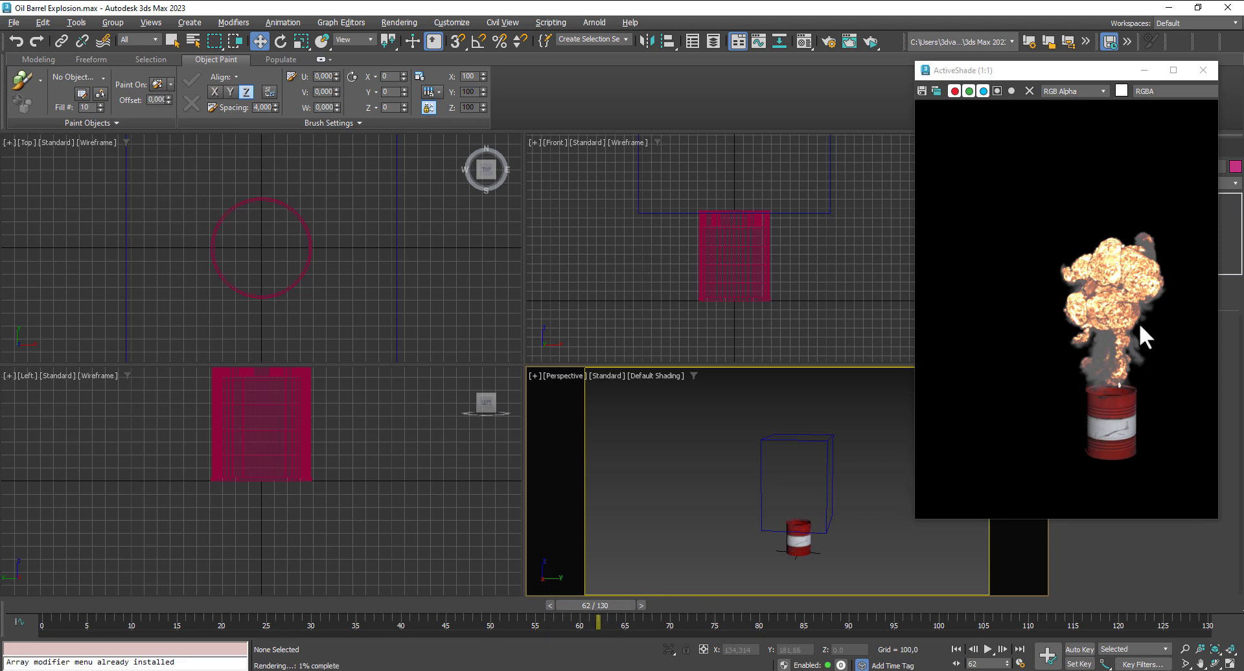
# - Scale the oil barrel down uniformly to about a third of its size in the Front view
pyautogui.click(738, 279)
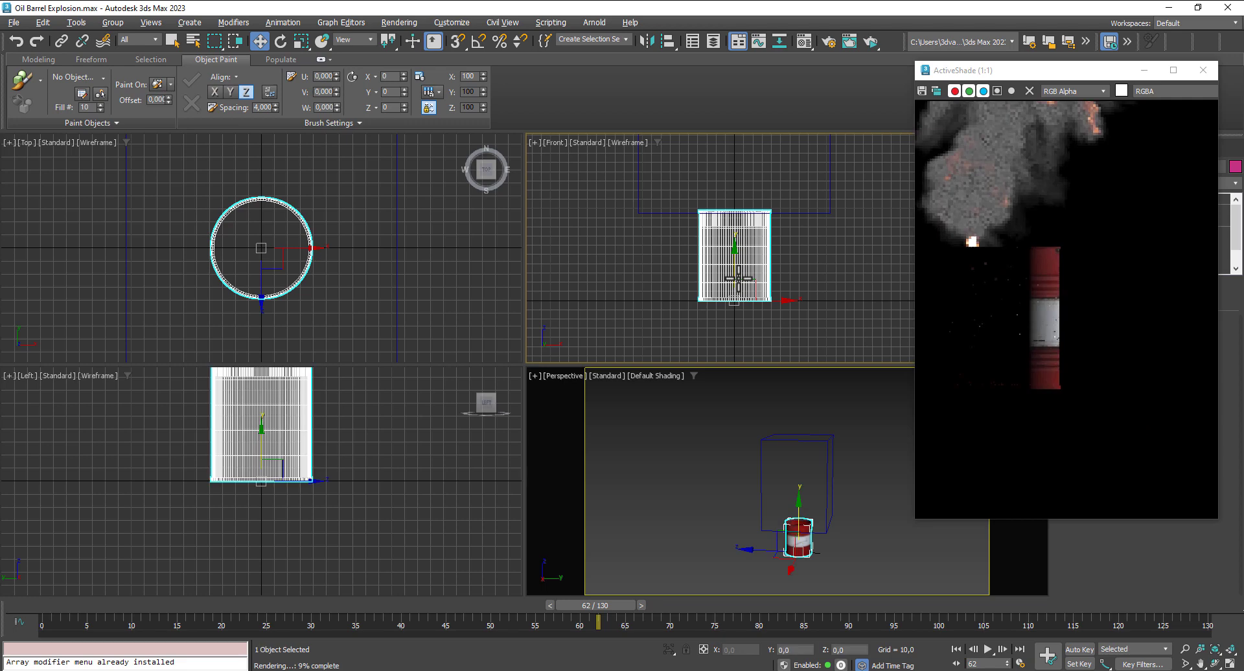
pyautogui.click(301, 42)
pyautogui.moveTo(745, 288); pyautogui.dragTo(717, 432)
pyautogui.click(259, 41)
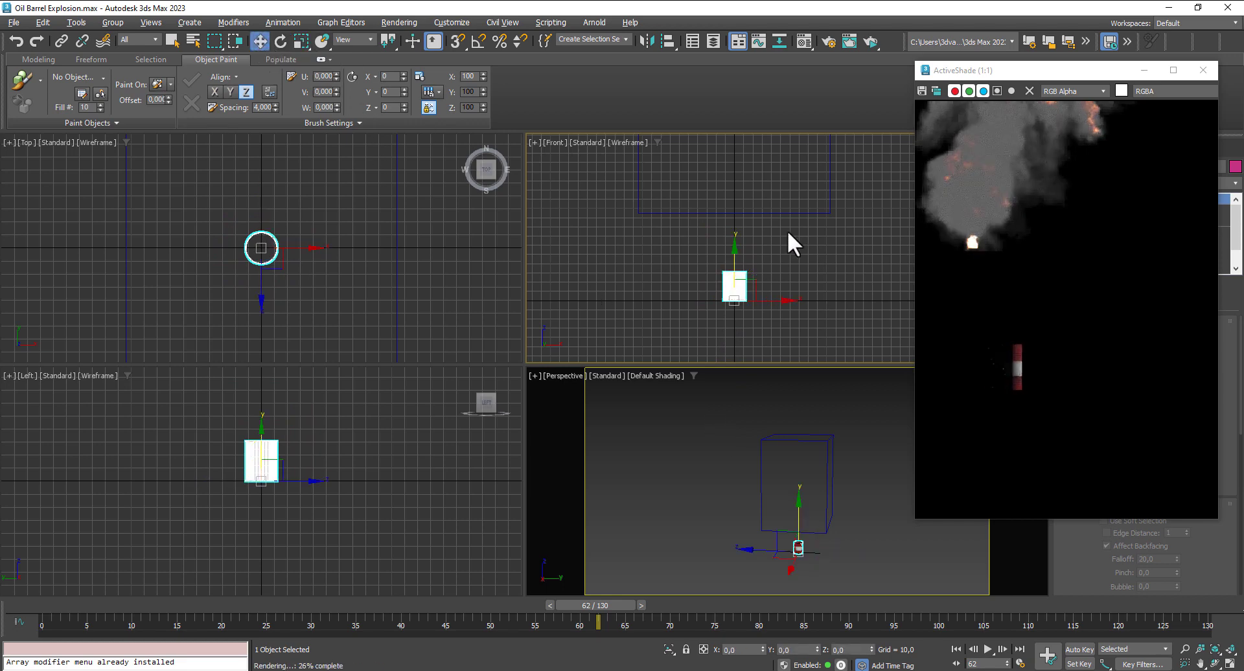
# - Lower the Arnold volume in the Front view to just above the barrel, placing it at about X 32.5 and Z 221.5
pyautogui.click(763, 213)
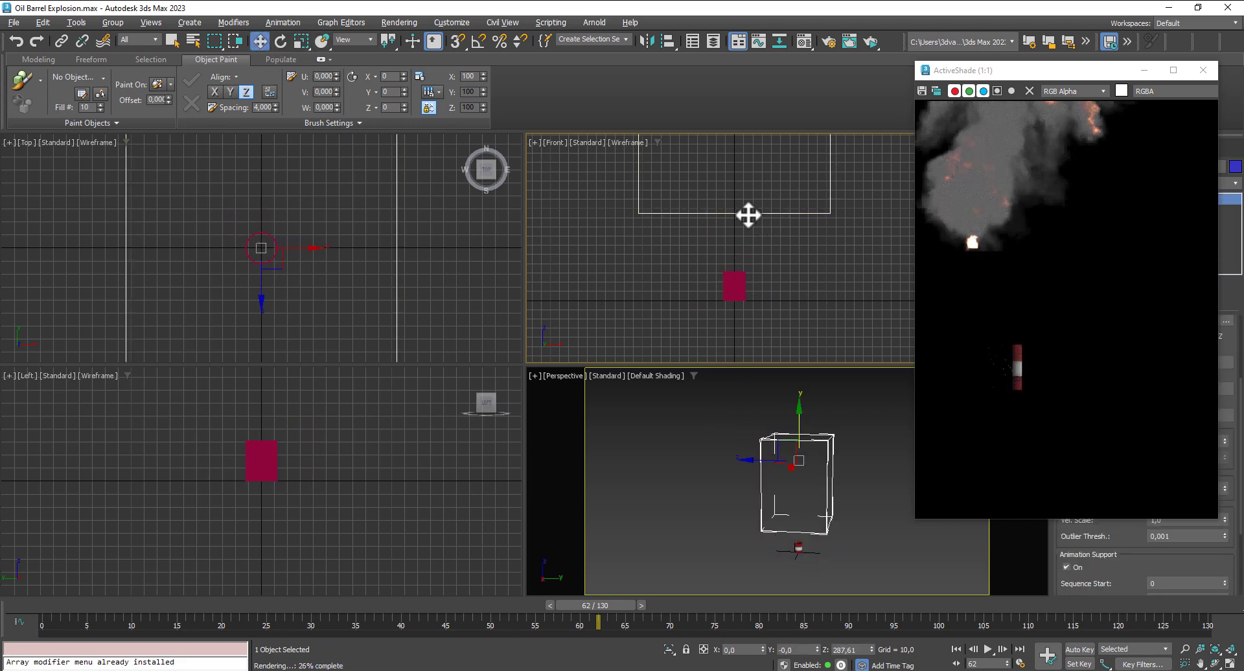
pyautogui.moveTo(749, 216); pyautogui.dragTo(811, 270)
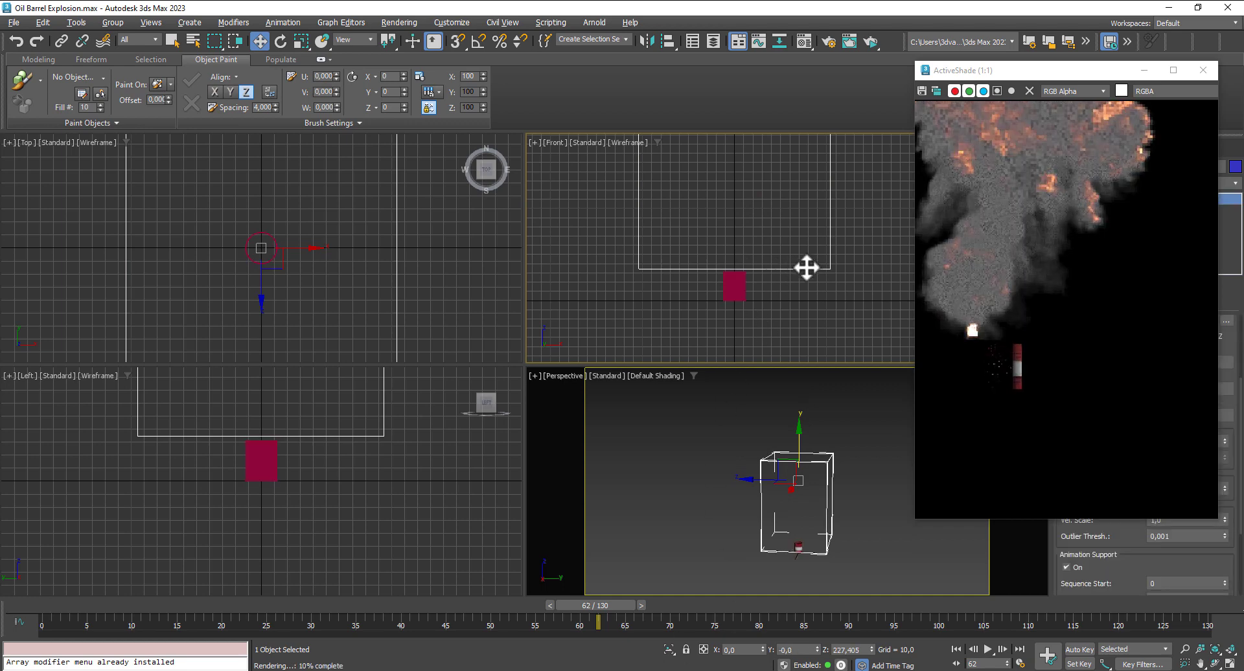
pyautogui.scroll(-3, 798, 266)
pyautogui.moveTo(798, 266); pyautogui.dragTo(783, 281, button='middle')
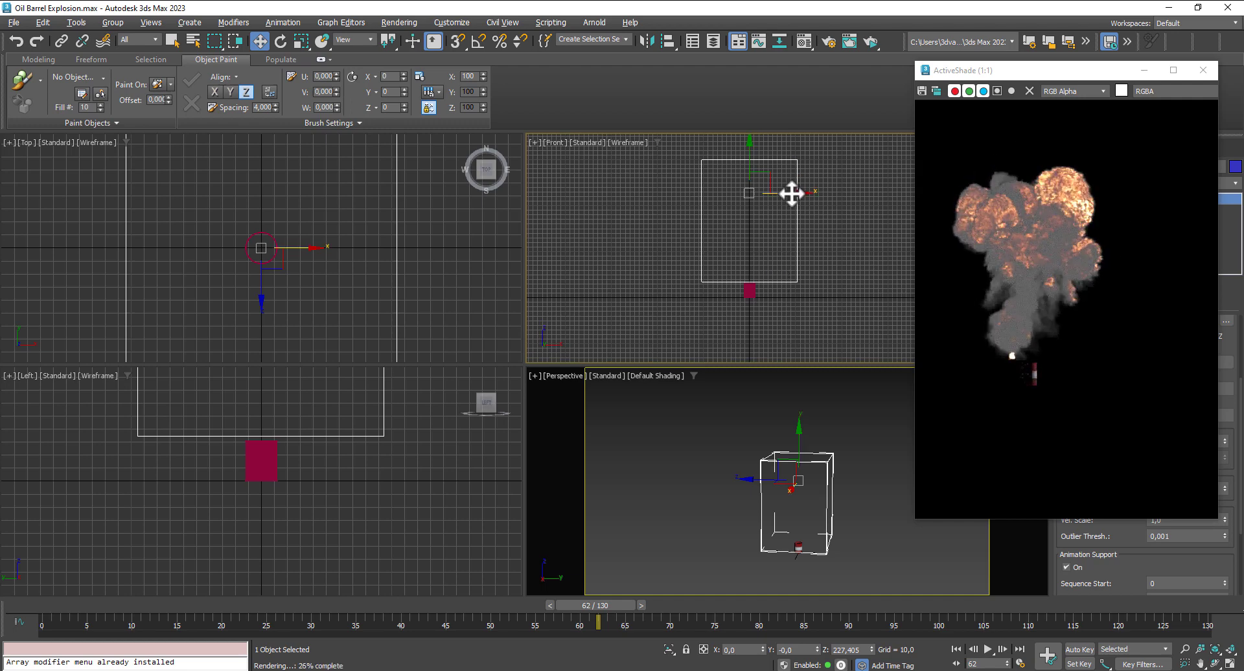
pyautogui.moveTo(791, 193); pyautogui.dragTo(766, 162)
# - Shift the volume sideways in the Left view to about Y -11.3, aligning the explosion's base with the barrel
pyautogui.moveTo(279, 461); pyautogui.dragTo(316, 551, button='middle')
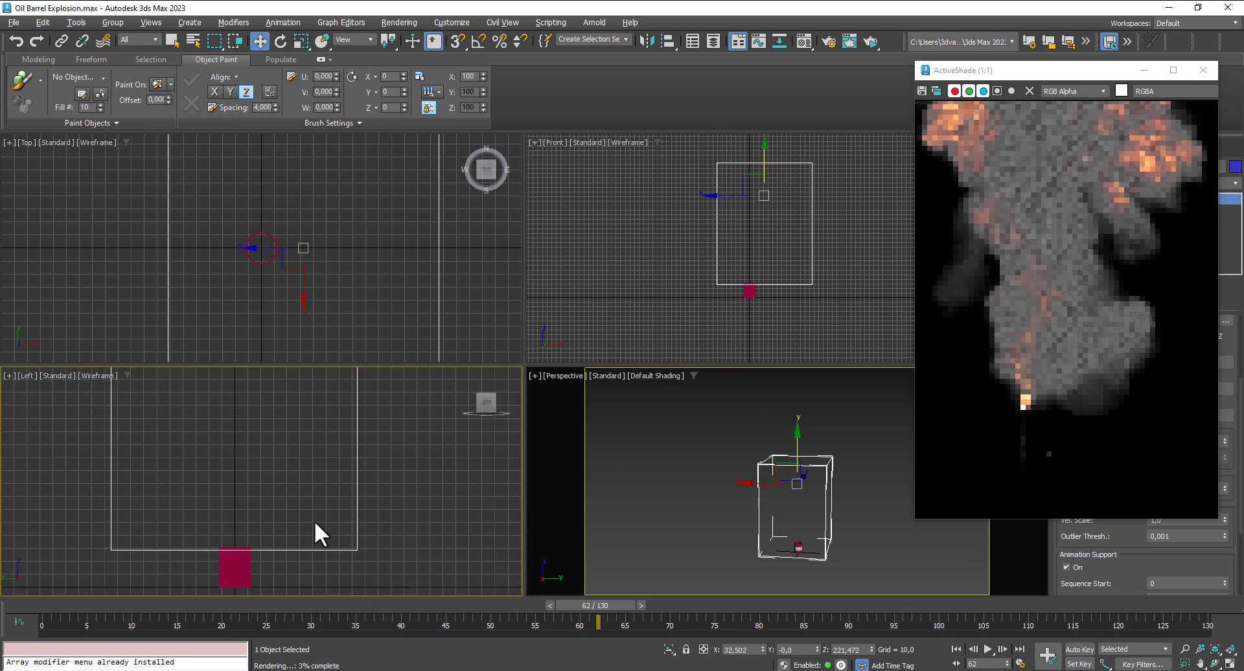
pyautogui.scroll(-6, 314, 512)
pyautogui.scroll(4, 315, 434)
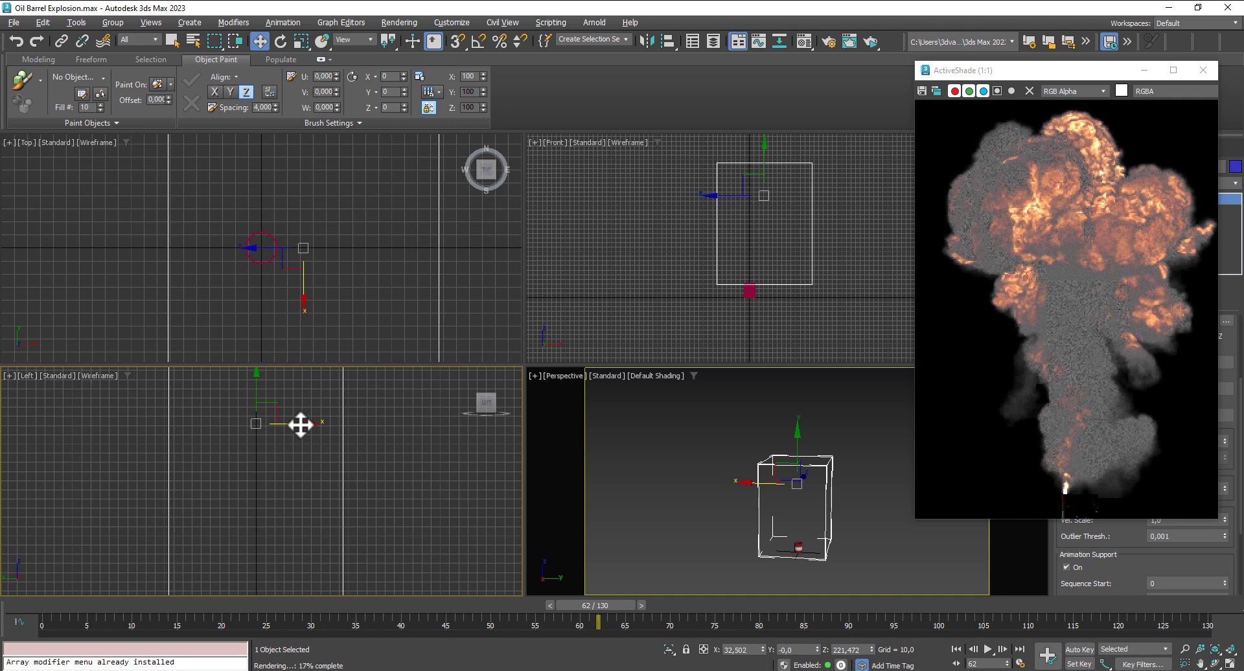
pyautogui.moveTo(302, 425); pyautogui.dragTo(311, 425)
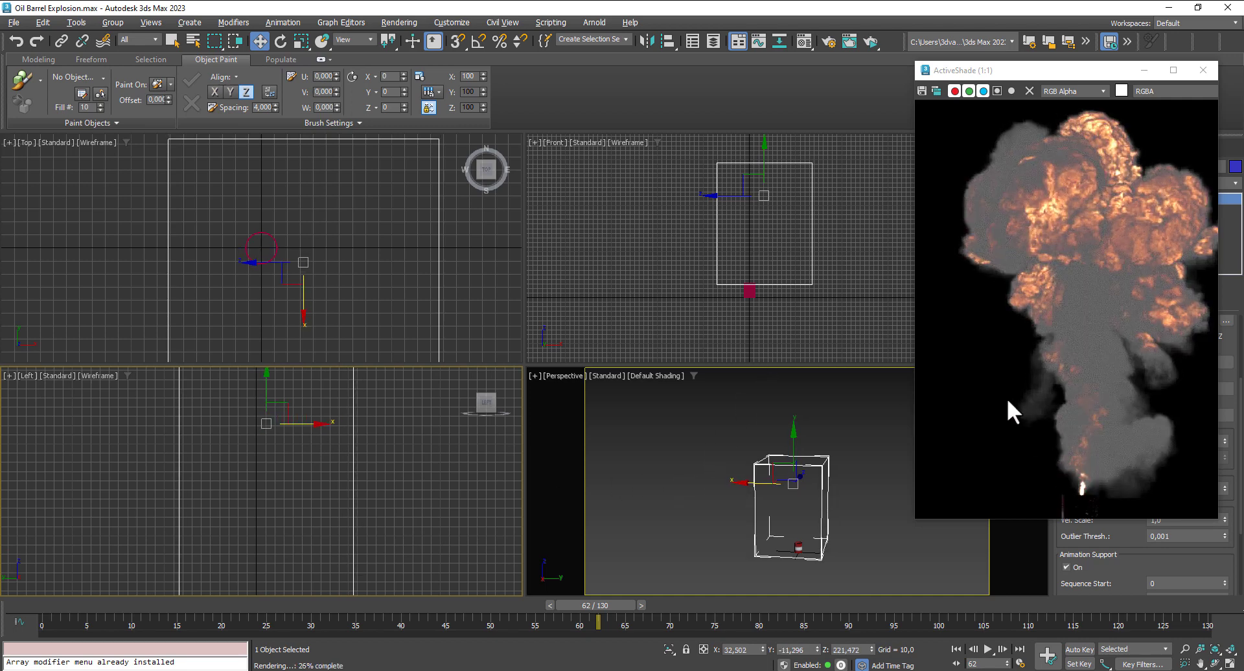
pyautogui.moveTo(1026, 400); pyautogui.dragTo(1014, 297, button='middle')
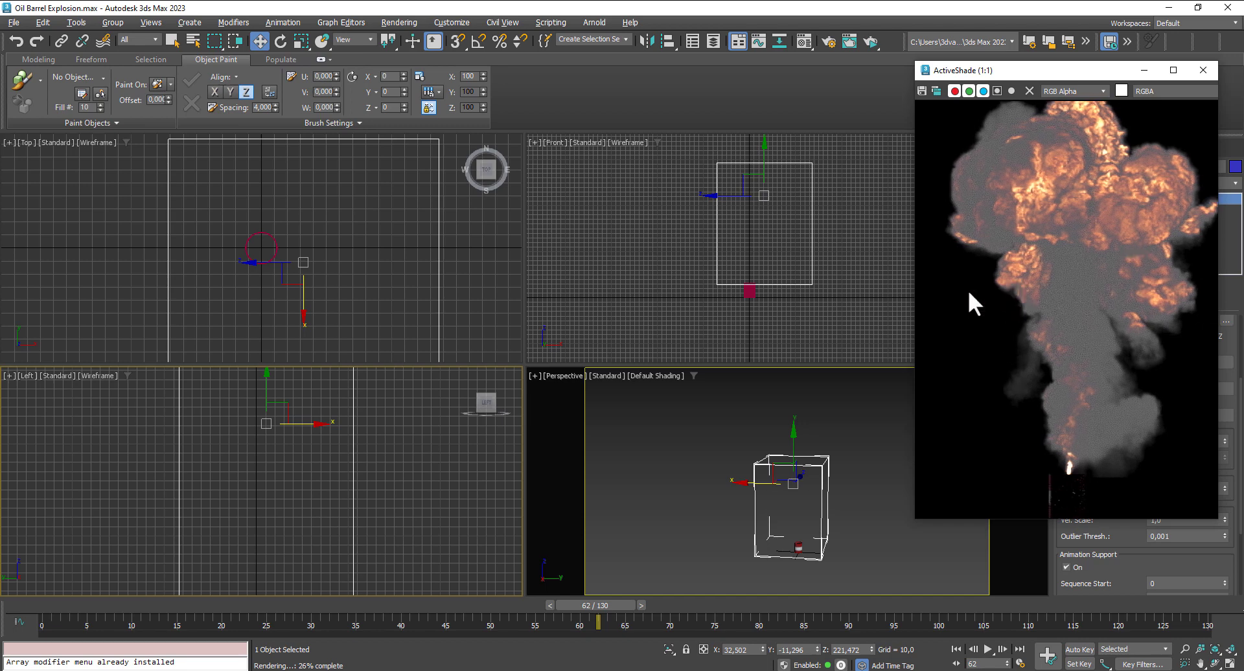
# - Scale the oil barrel down uniformly again, to about 78 percent of its current size
pyautogui.click(751, 291)
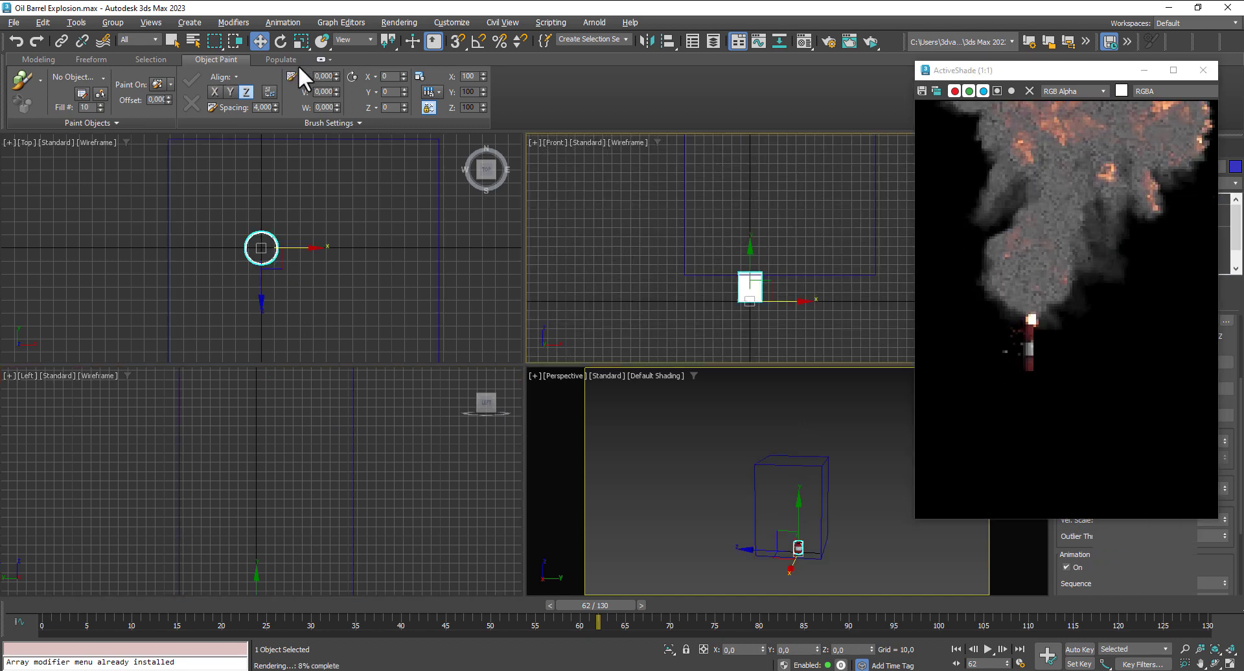
pyautogui.click(295, 41)
pyautogui.moveTo(753, 291); pyautogui.dragTo(757, 315)
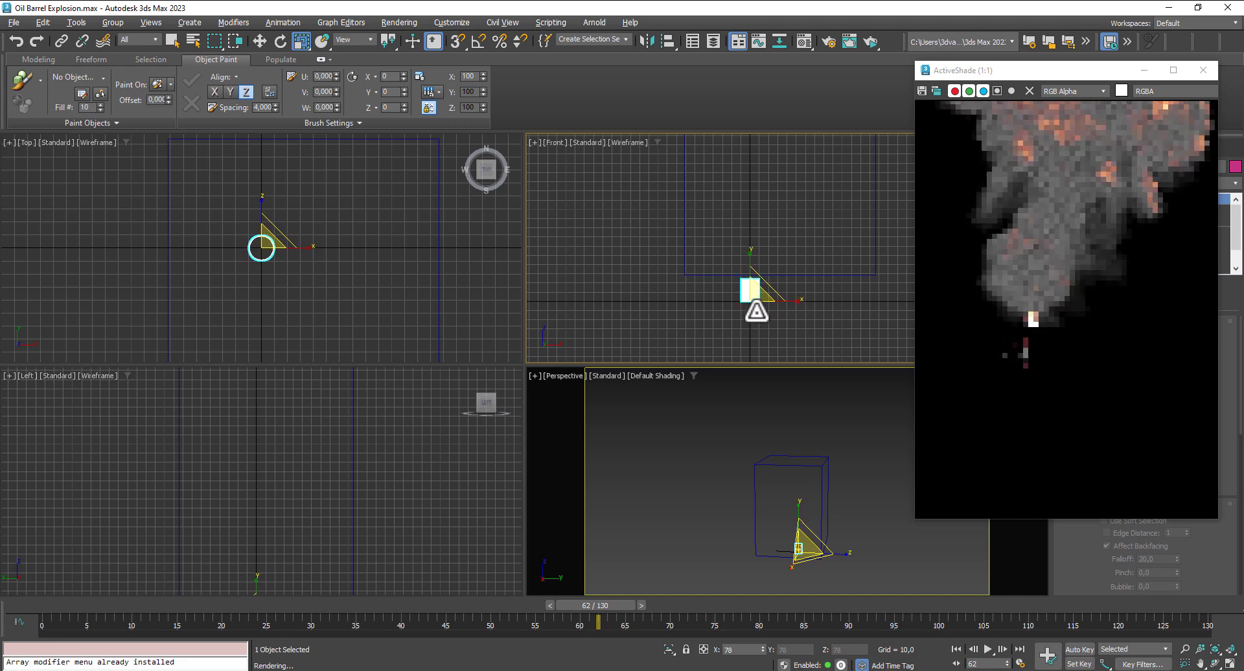
pyautogui.click(260, 41)
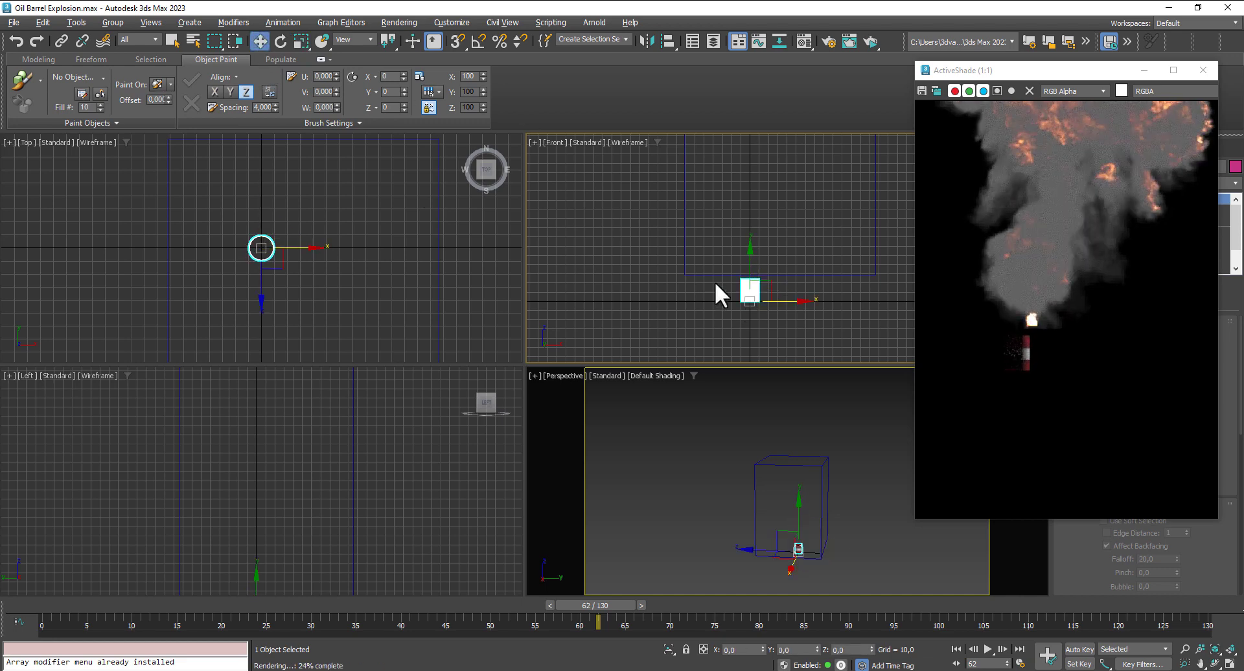
# - Reposition the volume over the smaller barrel at about X 28.3 and Z 219.7, using the Front and Perspective views
pyautogui.click(721, 274)
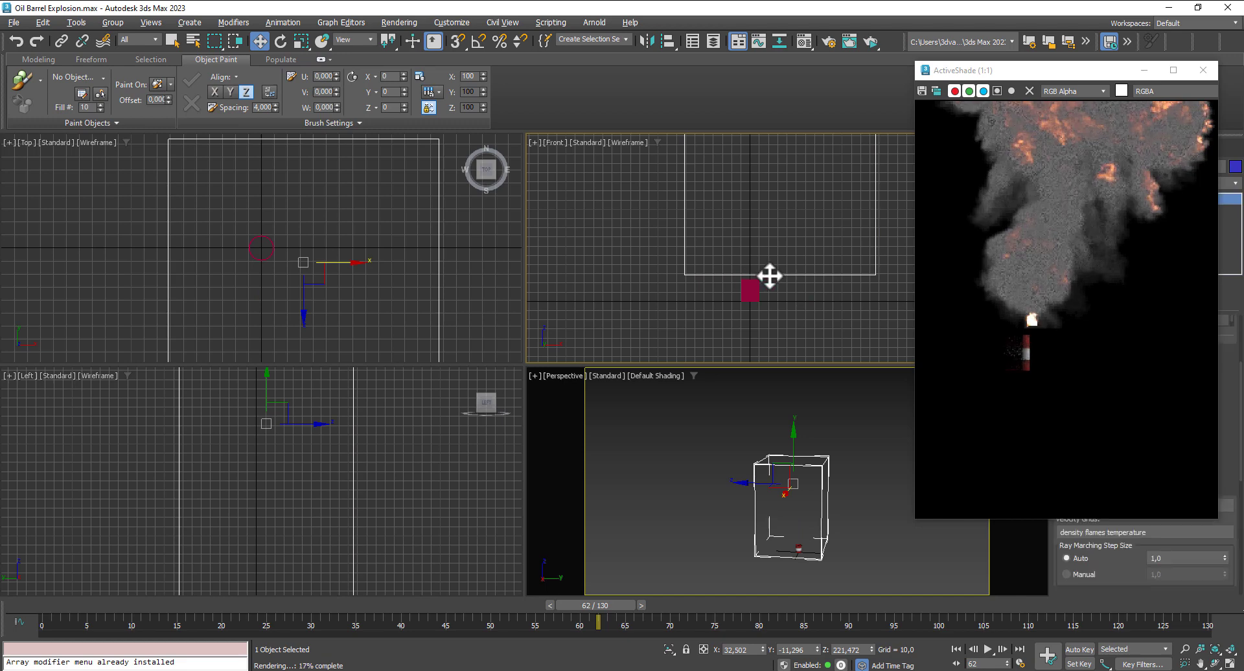
pyautogui.moveTo(795, 278)
pyautogui.mouseDown()
pyautogui.moveTo(779, 278)
pyautogui.moveTo(791, 276)
pyautogui.mouseUp()
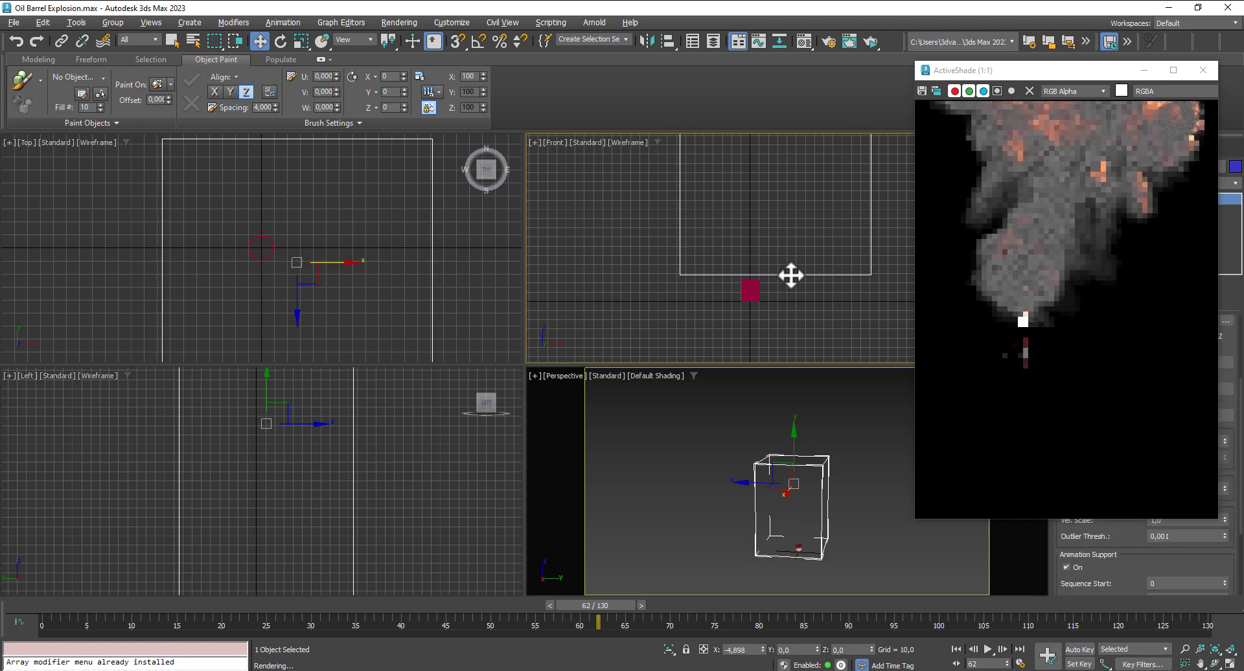
pyautogui.rightClick(799, 437)
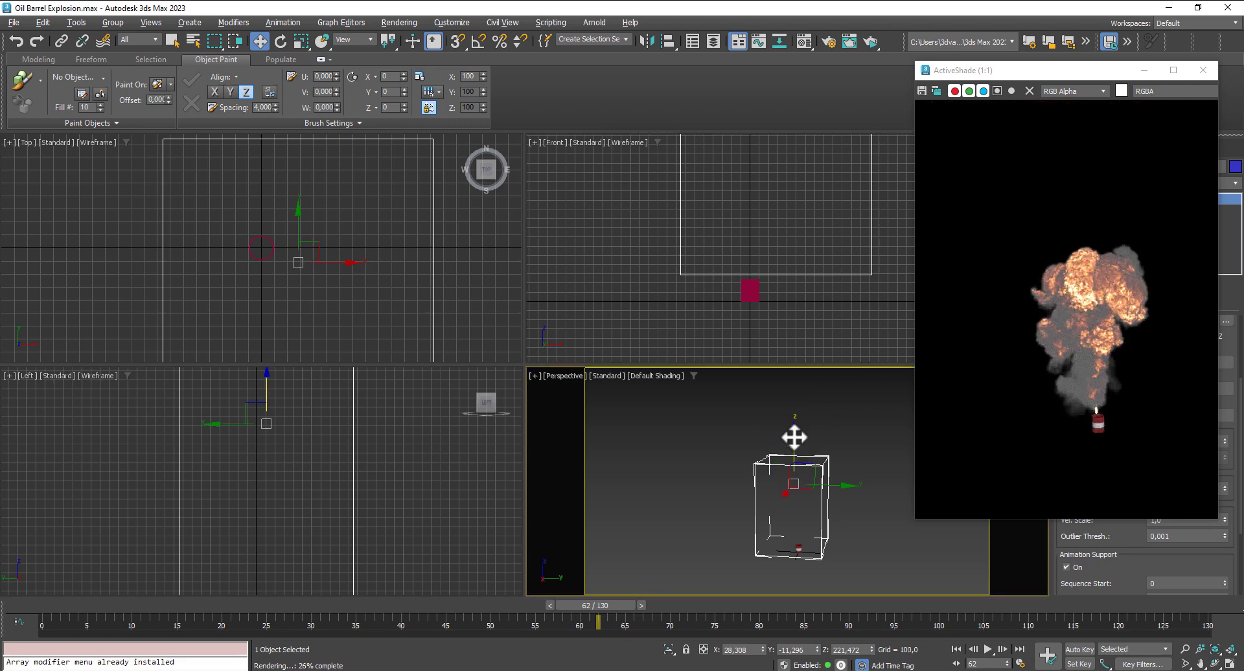
pyautogui.moveTo(794, 438); pyautogui.dragTo(796, 438)
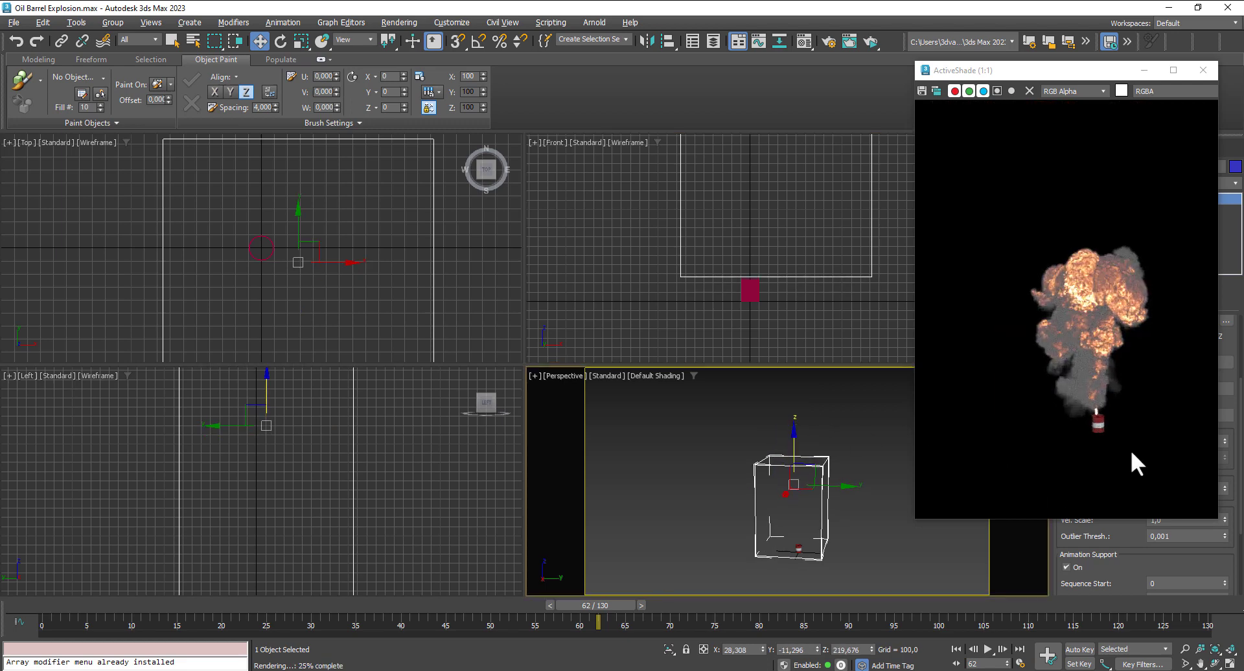
# - Preview the explosion in ActiveShade across the timeline at frames 79, 101, 88 and 76, ending on frame 63
pyautogui.click(753, 604)
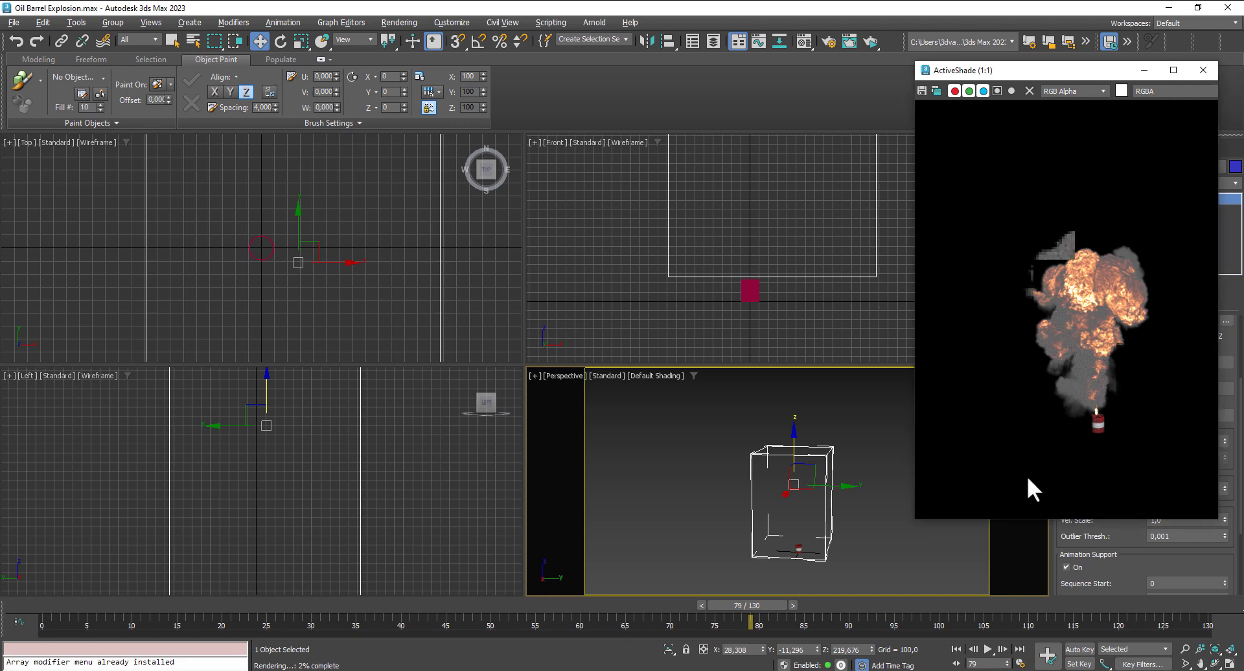
pyautogui.click(947, 606)
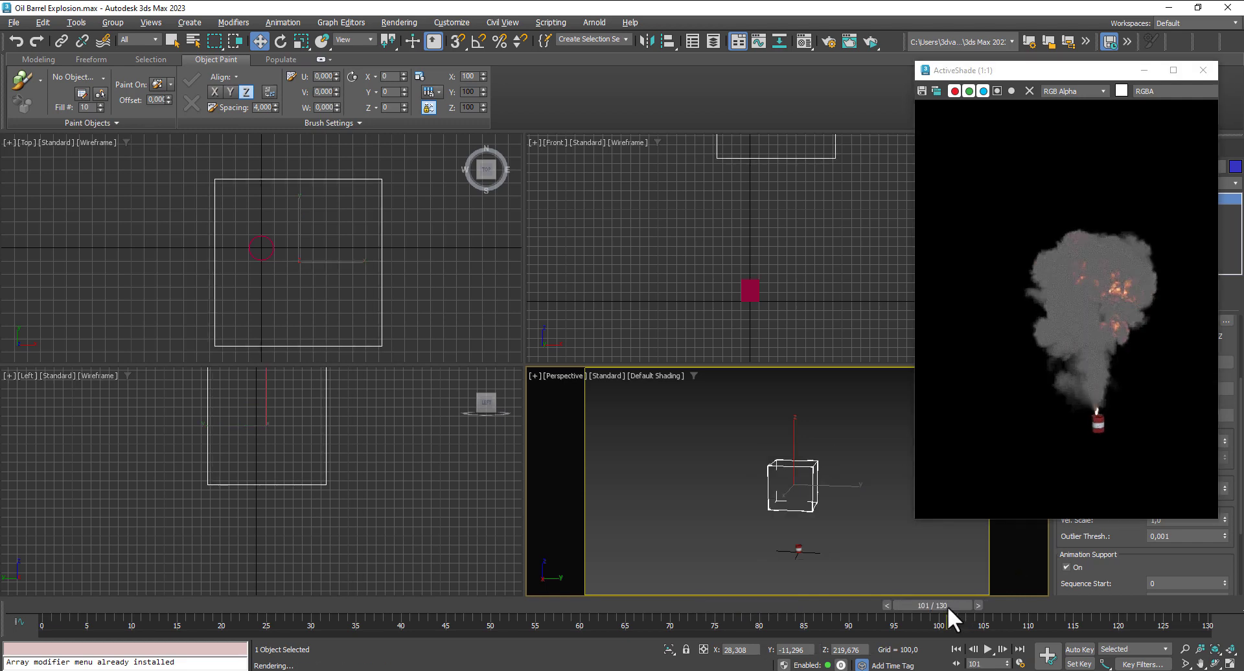
pyautogui.click(824, 604)
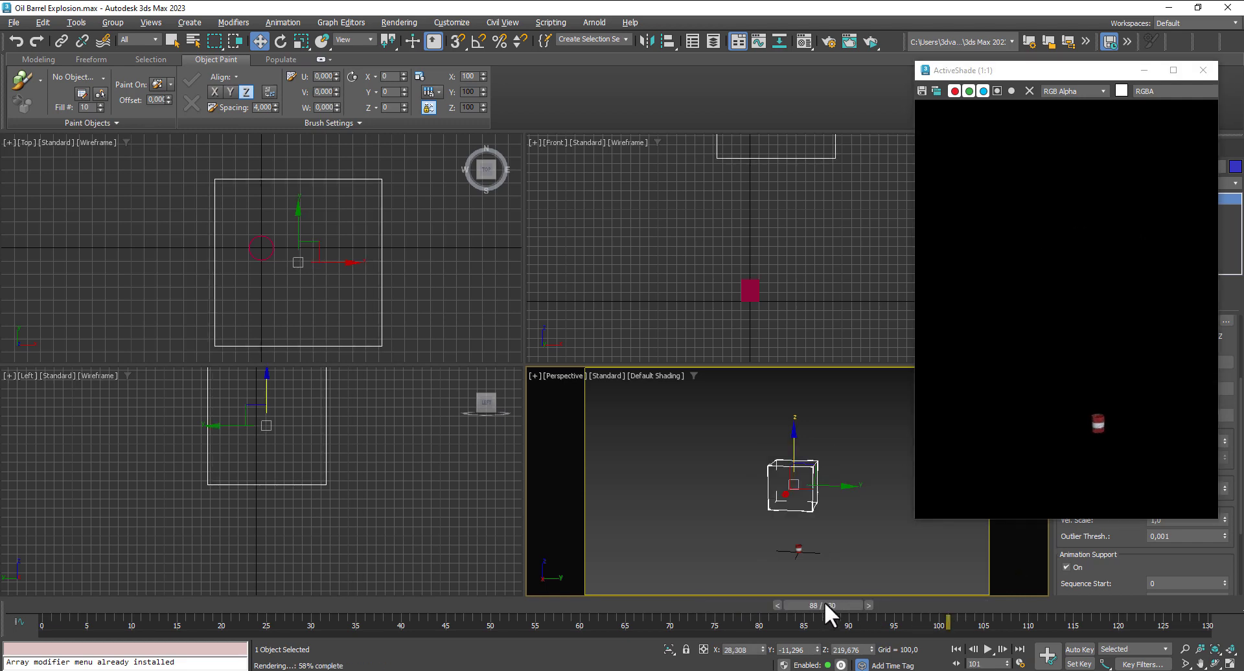
pyautogui.click(726, 604)
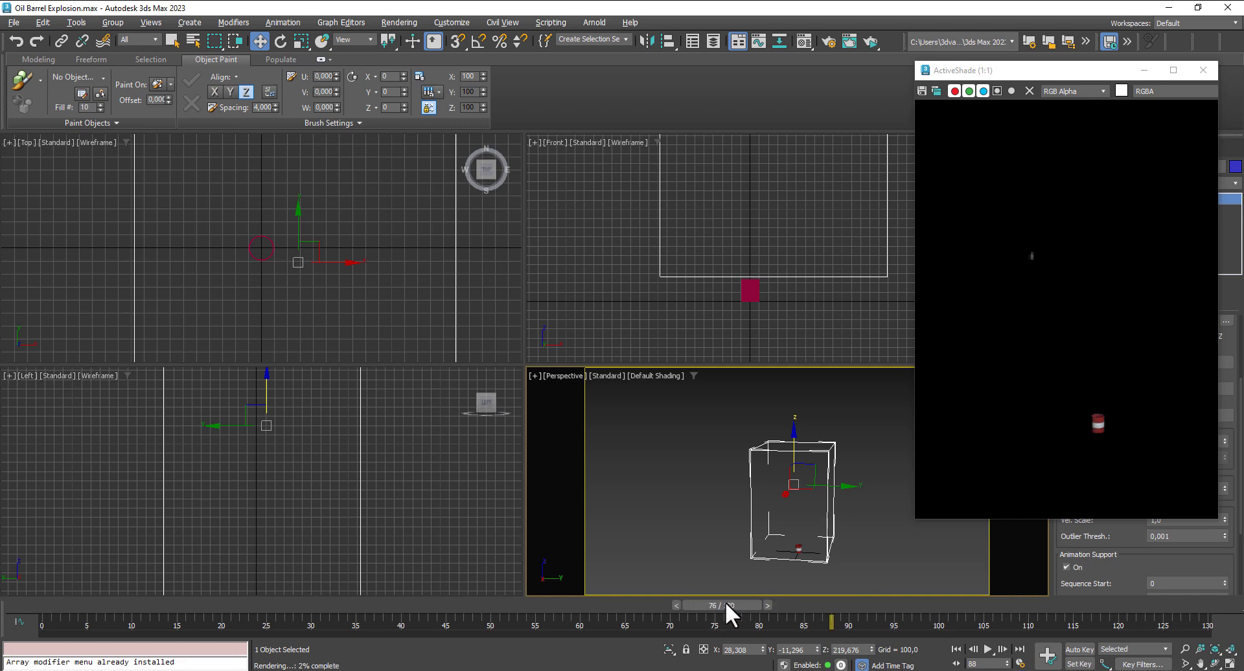
pyautogui.click(619, 608)
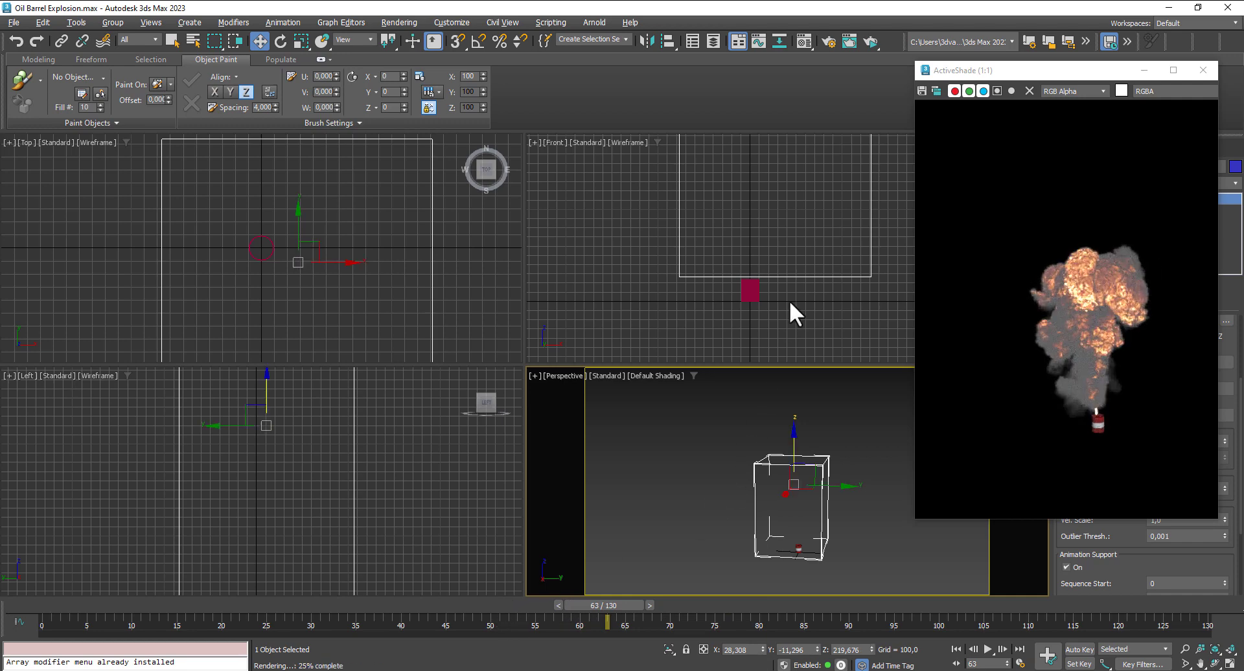
# - With the Front view active, try shifting the volume to about Y -19.7 and undo that move
pyautogui.click(794, 279)
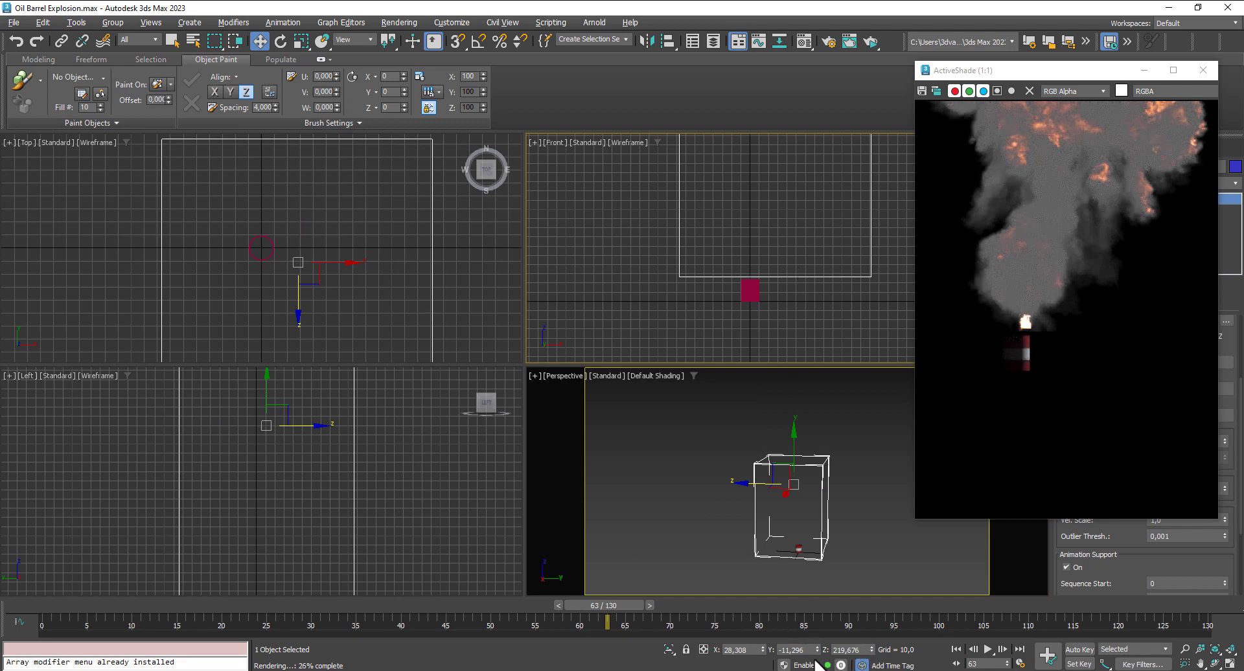
pyautogui.hotkey('ctrl', 'z')
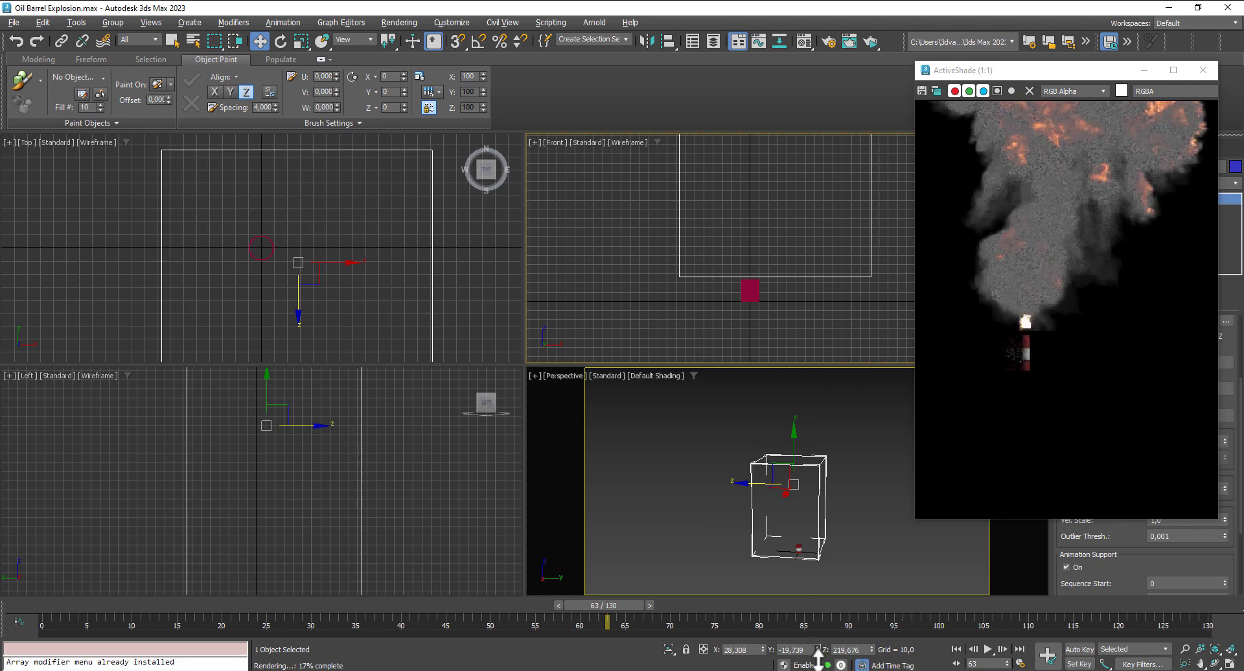
pyautogui.hotkey('ctrl', 'z')
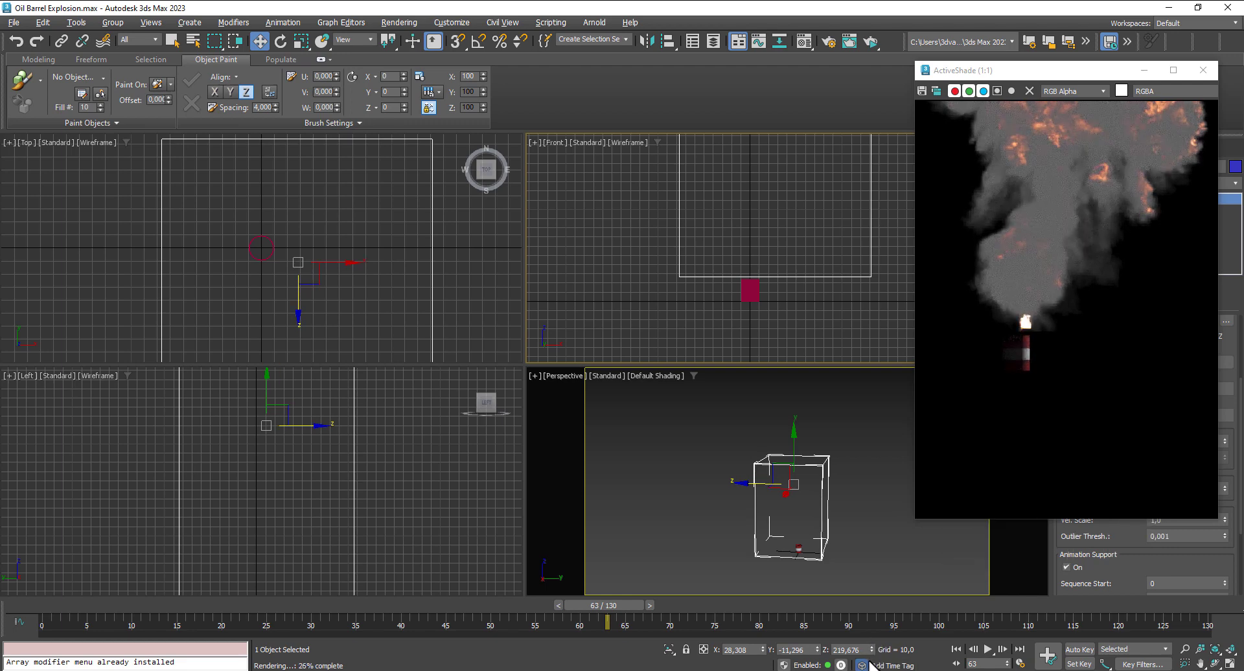
# - Fine-tune the volume's position to about X 24.8 and Z 209.8 so the explosion's base sinks into the barrel's top
pyautogui.moveTo(873, 652); pyautogui.dragTo(874, 654)
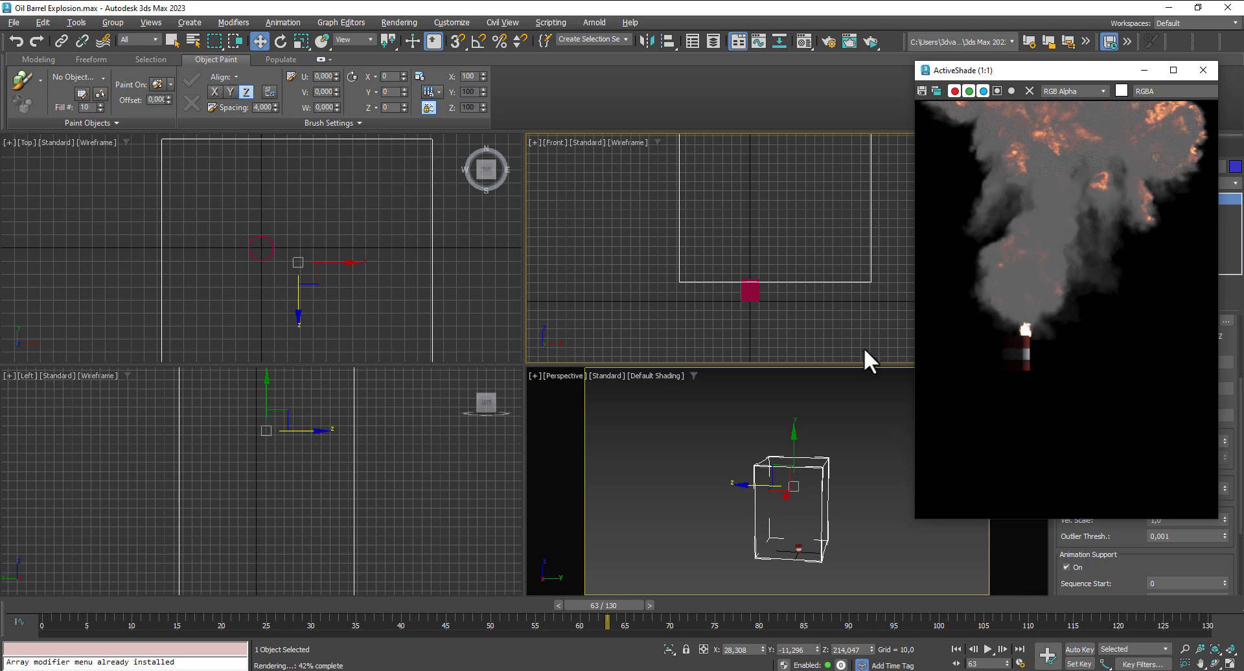
pyautogui.moveTo(787, 284); pyautogui.dragTo(782, 285)
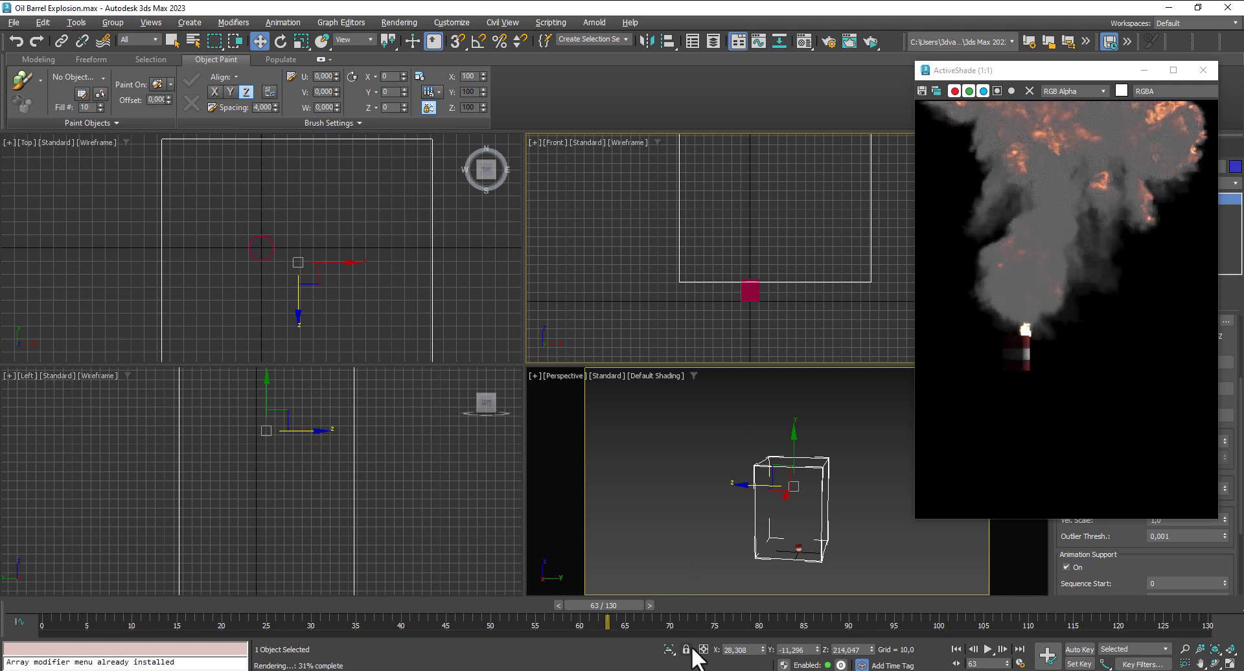
pyautogui.moveTo(763, 649); pyautogui.dragTo(762, 649)
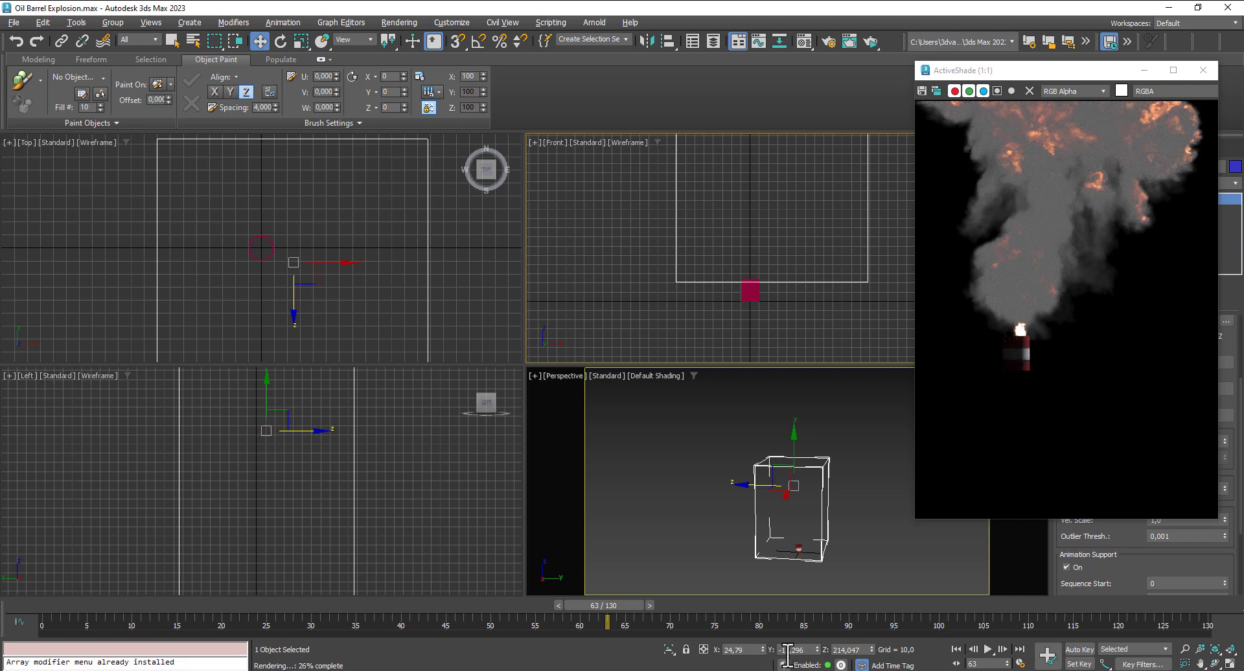
pyautogui.click(873, 652)
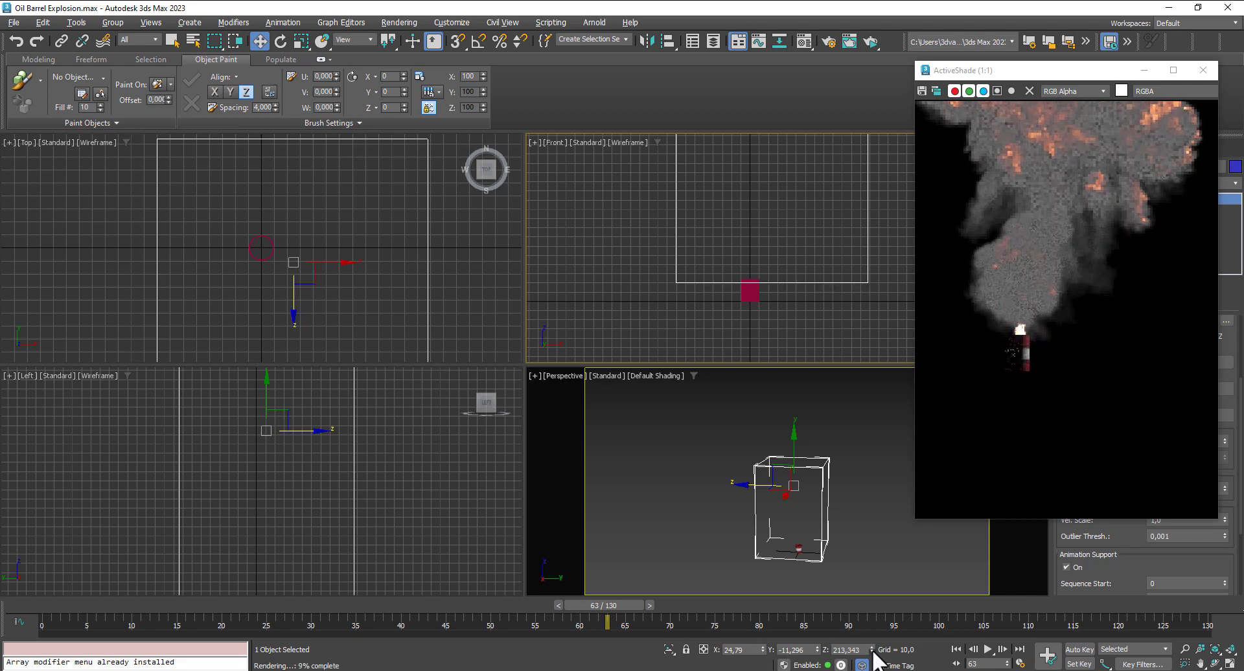
pyautogui.click(872, 652)
pyautogui.click(872, 652)
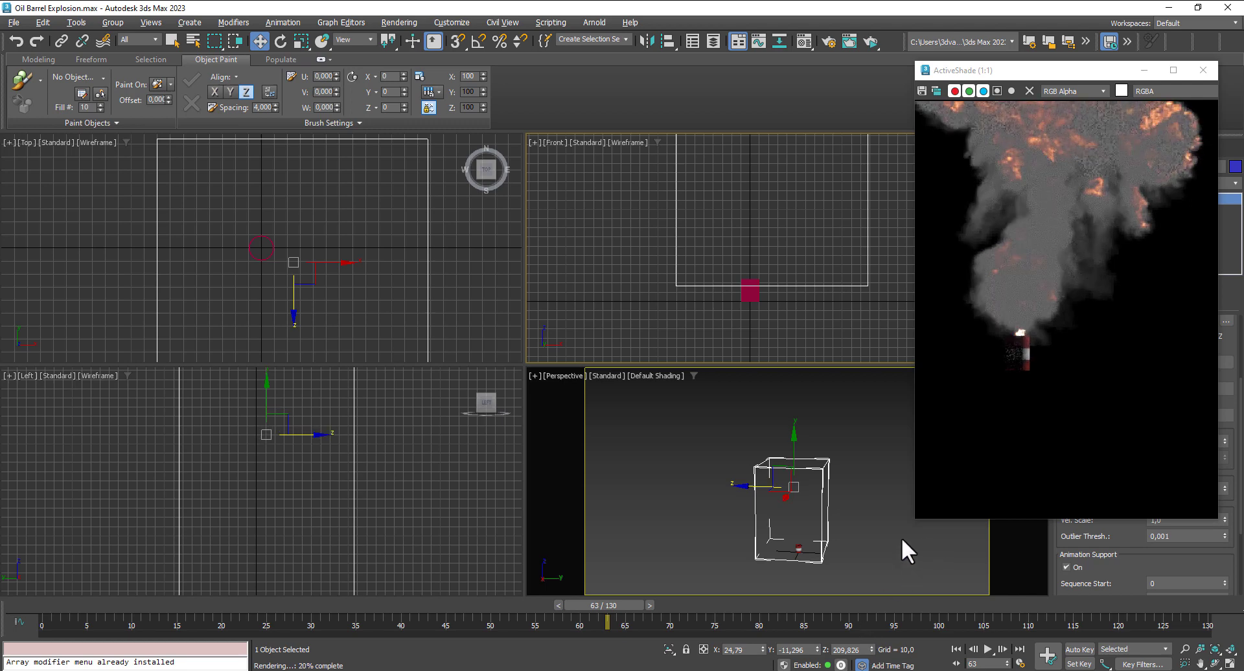
# - Check the explosion's alignment with the barrel at frames 44, 31 and 62, viewing frame 62 from the Left view too
pyautogui.click(449, 605)
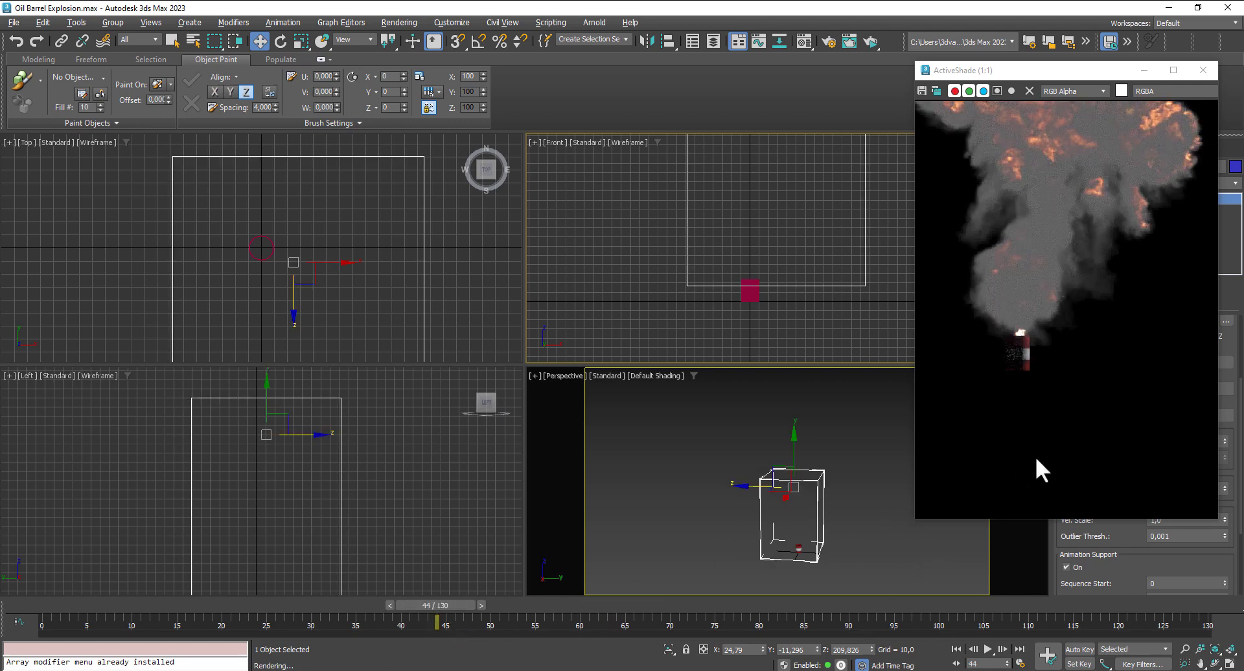
pyautogui.moveTo(1036, 457); pyautogui.dragTo(1056, 484, button='middle')
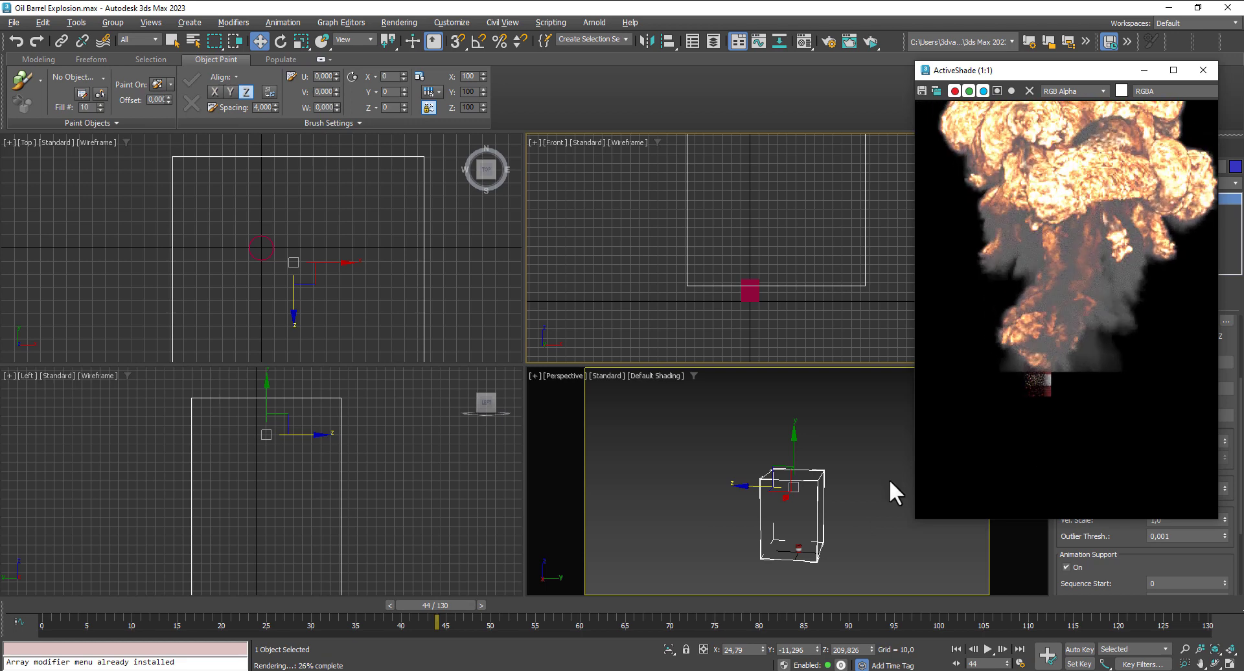
pyautogui.click(326, 605)
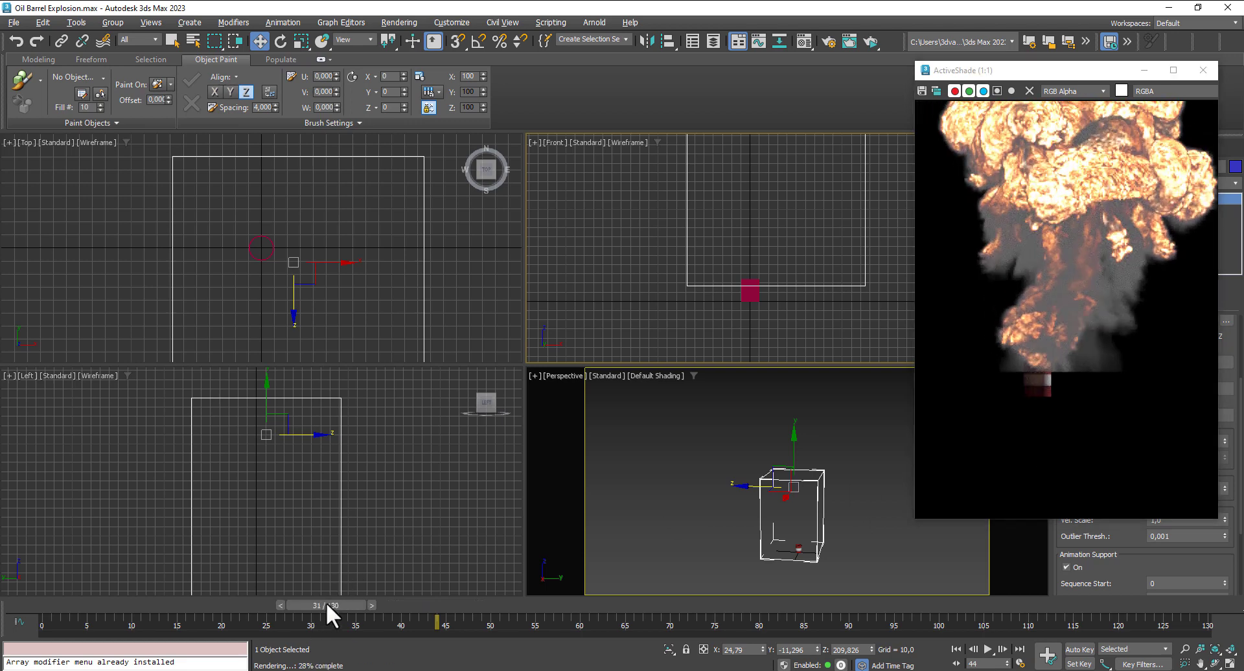
pyautogui.click(597, 603)
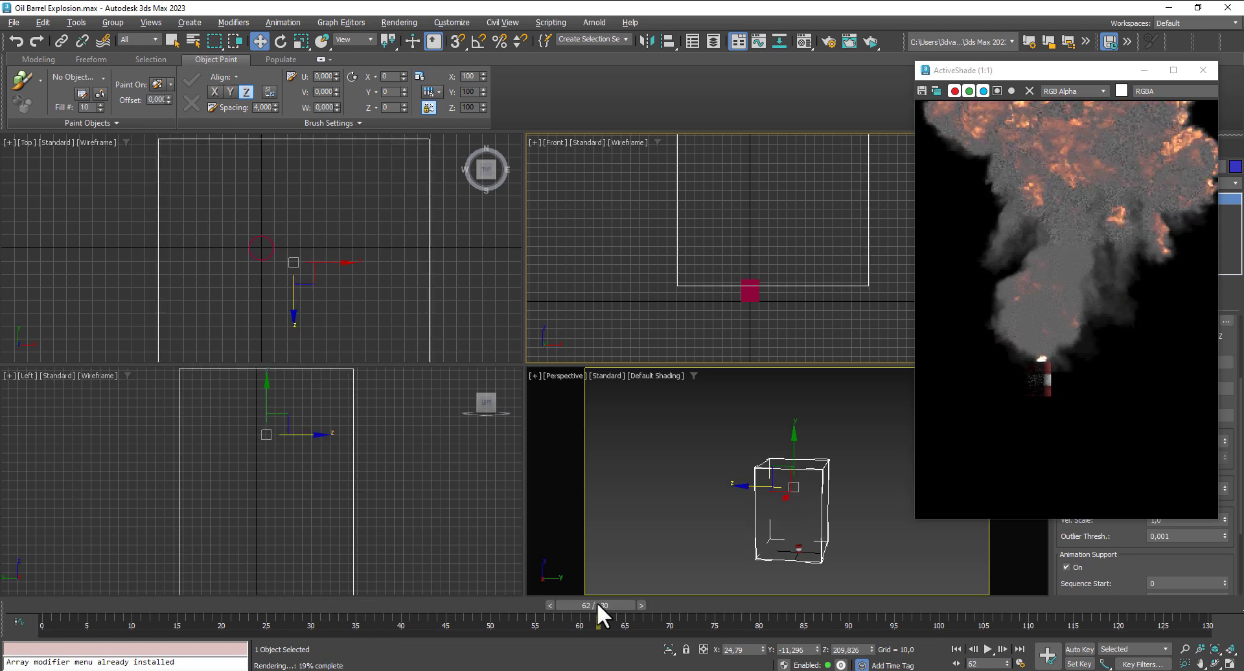
pyautogui.moveTo(322, 517); pyautogui.dragTo(325, 443, button='middle')
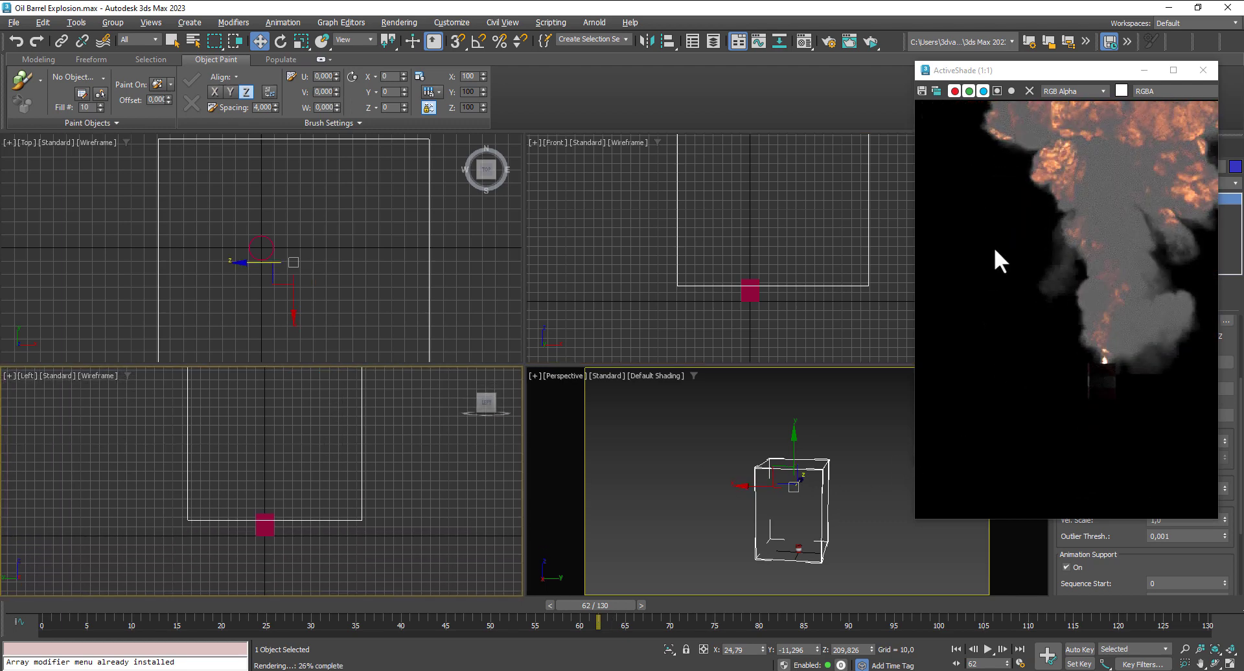
pyautogui.moveTo(994, 247); pyautogui.dragTo(1002, 282, button='middle')
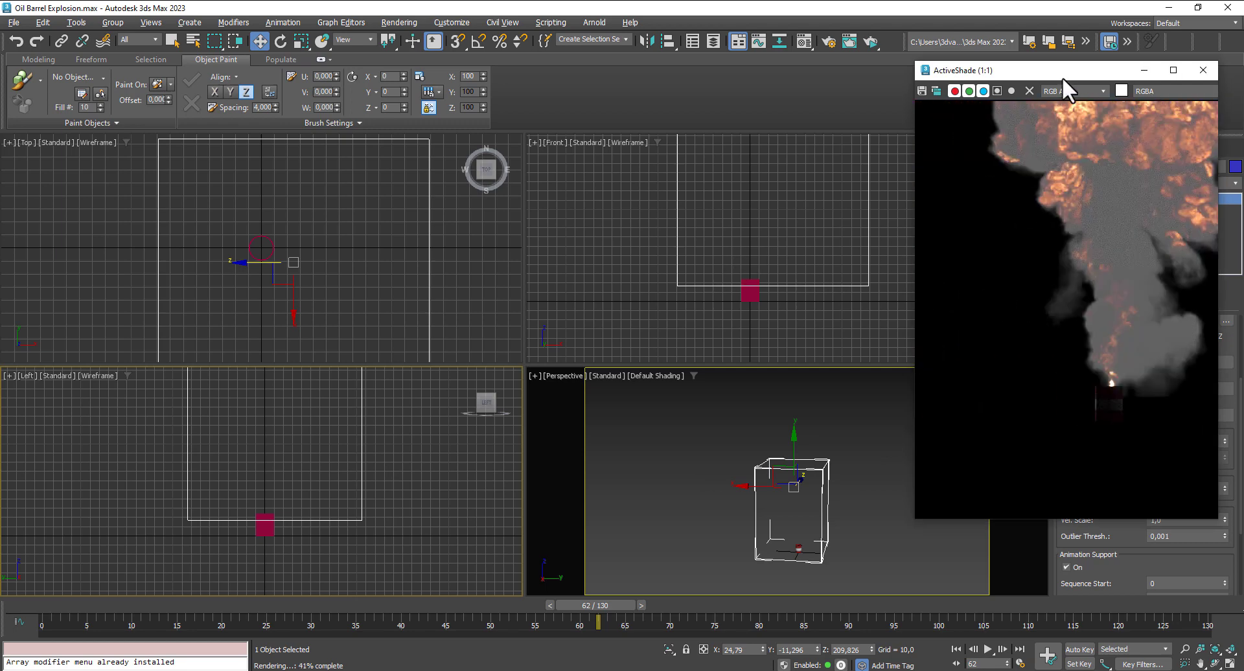
# - Enlarge the ActiveShade window to inspect the whole explosion and barrel at frame 62, and close the preview
pyautogui.moveTo(1062, 77); pyautogui.dragTo(536, 65)
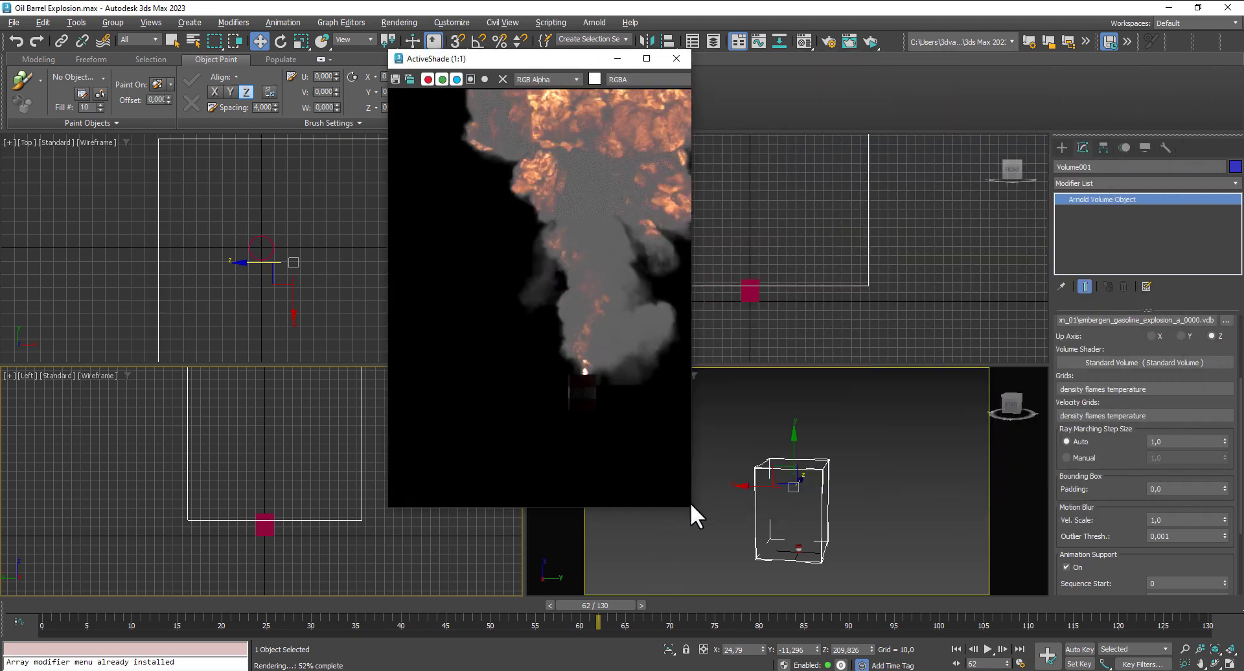
pyautogui.moveTo(688, 507); pyautogui.dragTo(922, 601)
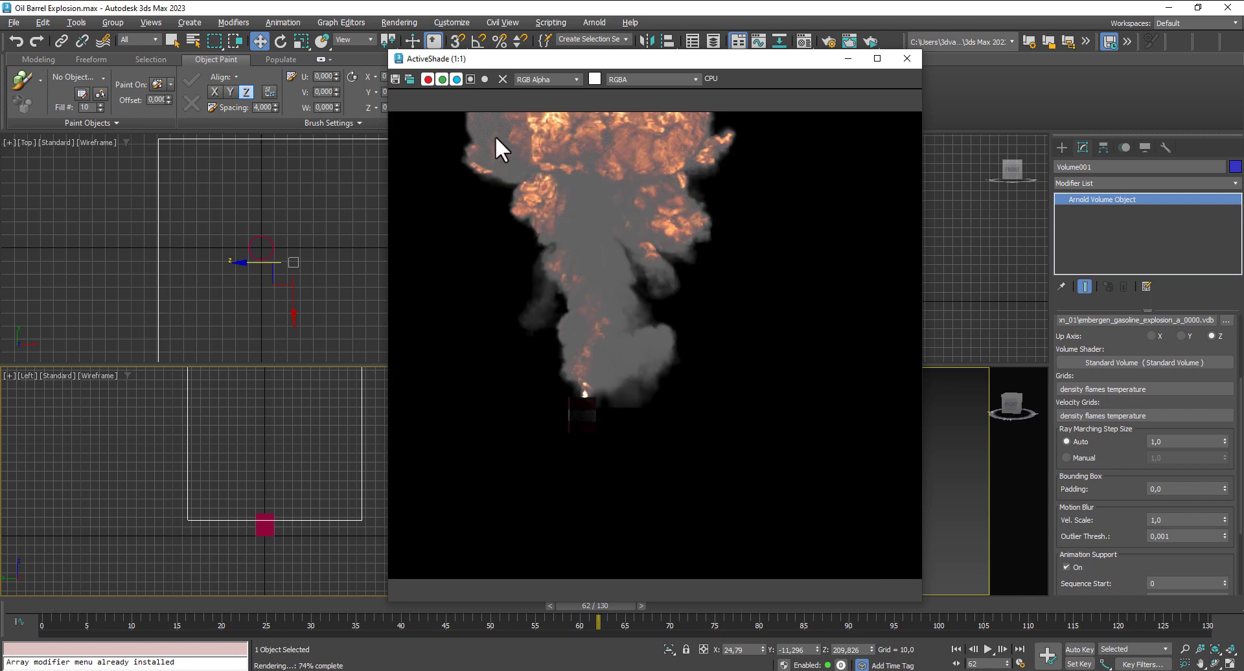
pyautogui.moveTo(388, 127); pyautogui.dragTo(118, 133)
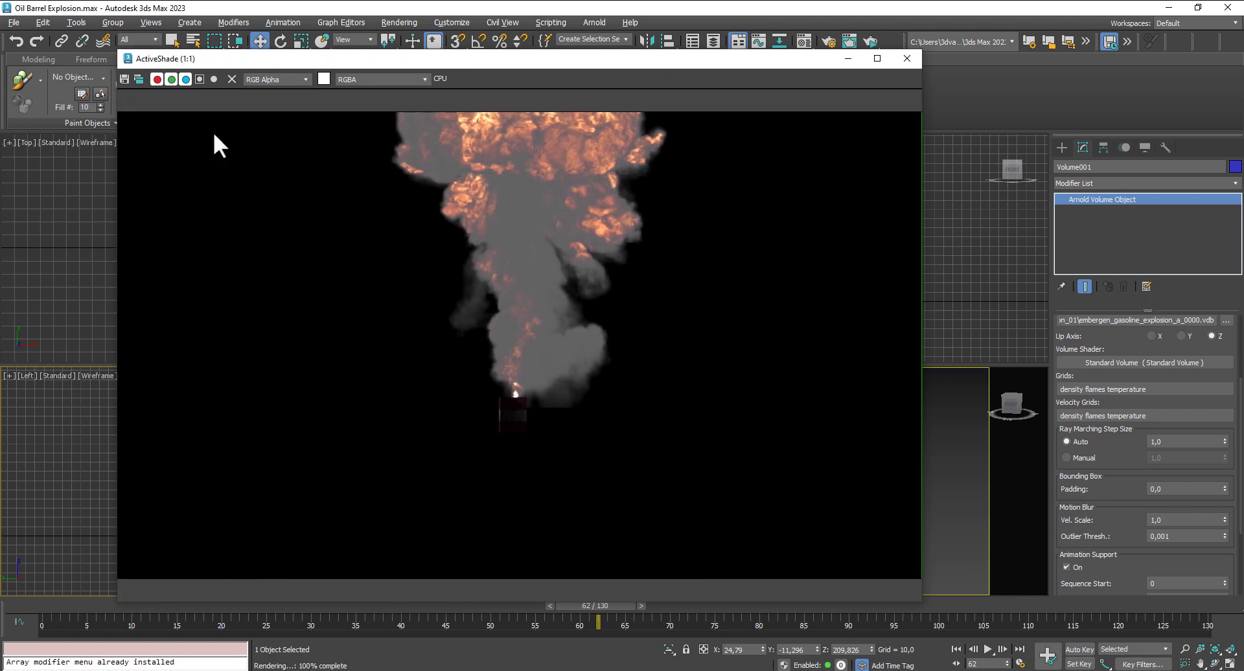
pyautogui.click(909, 57)
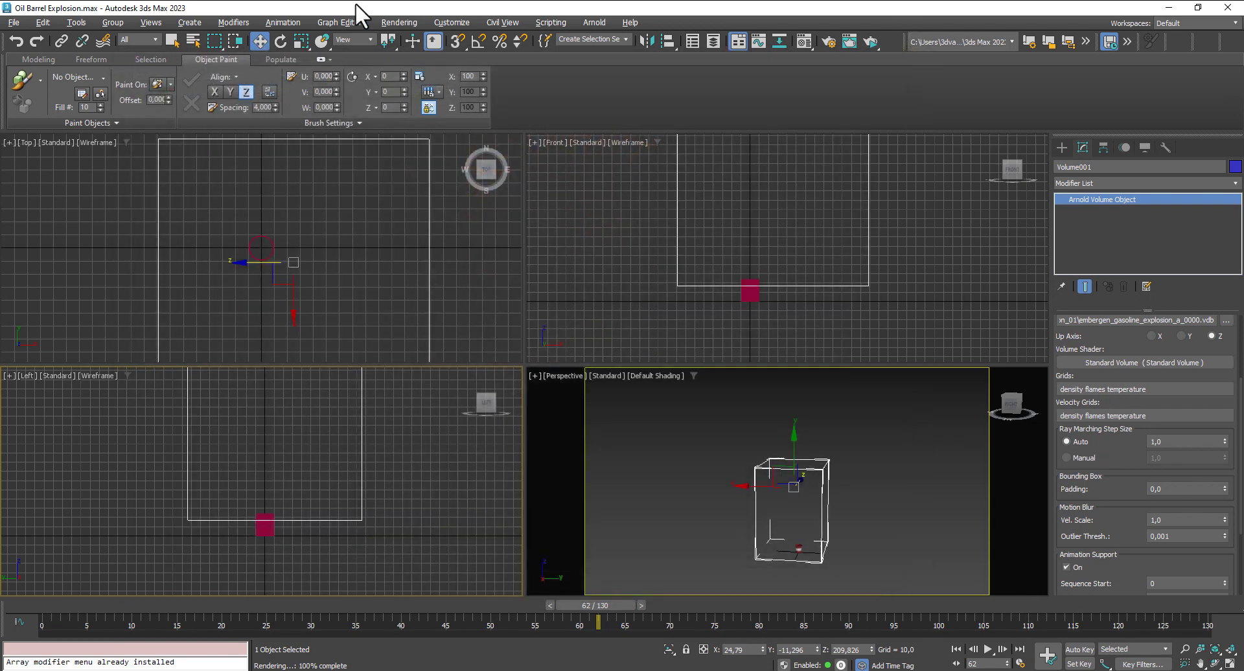
# - Change the environment background colour to a grey with RGB values of 44
pyautogui.click(399, 22)
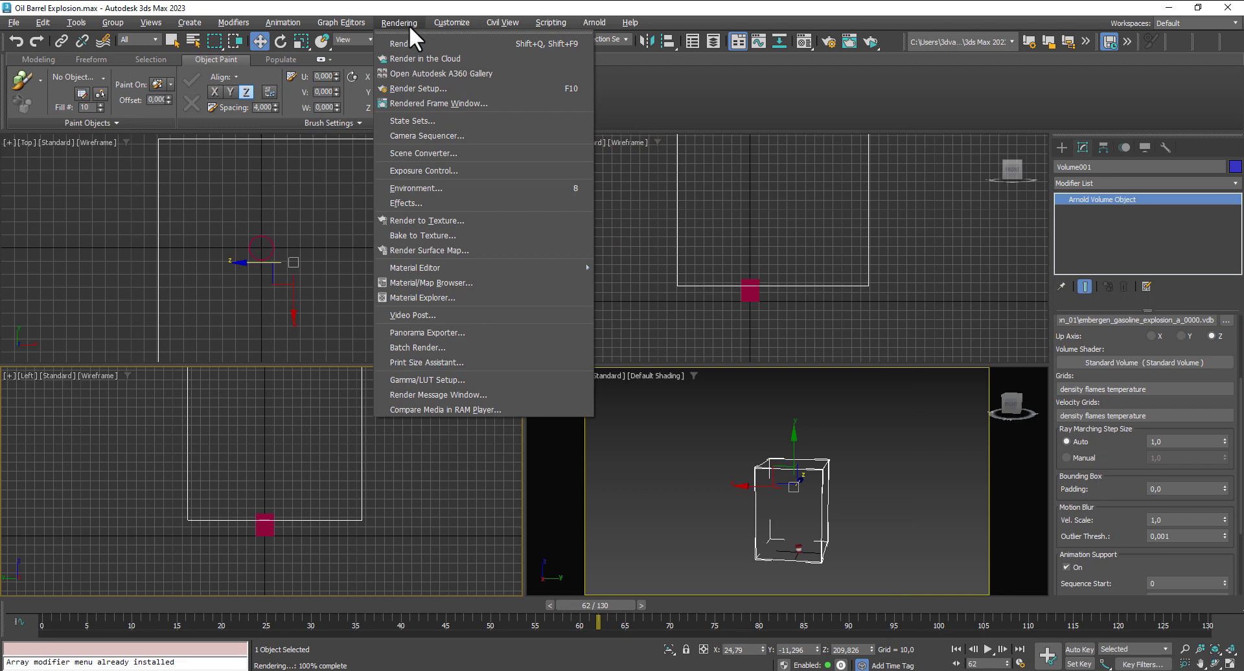
pyautogui.click(429, 187)
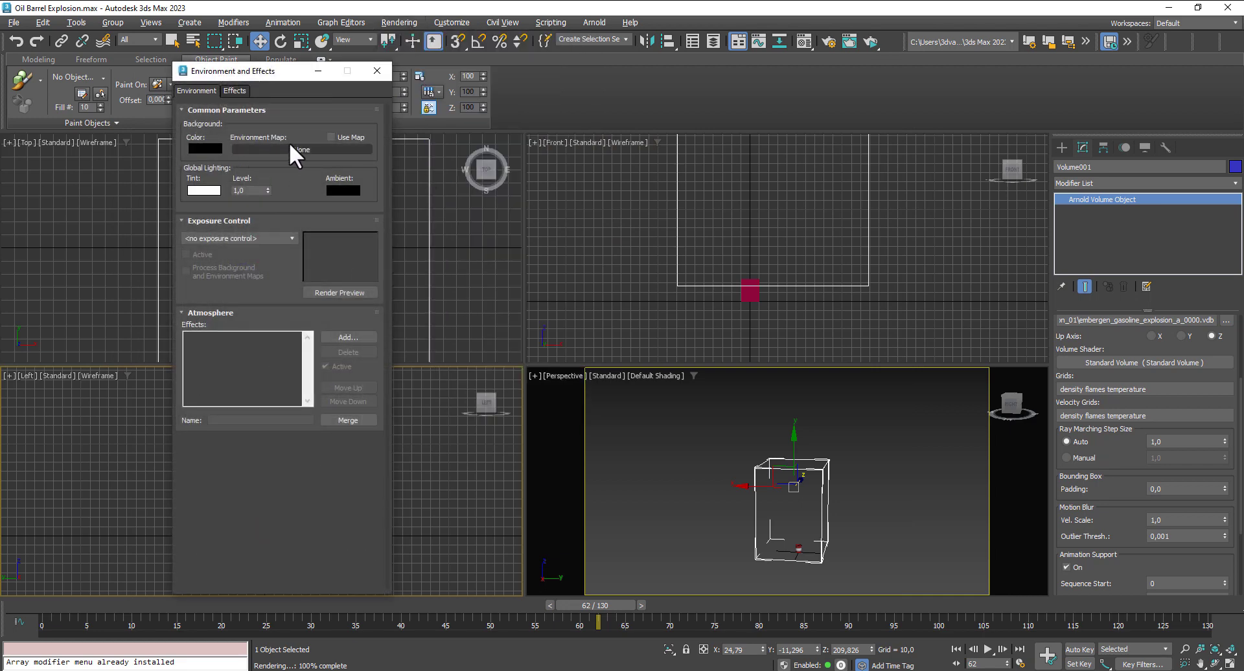
pyautogui.click(208, 146)
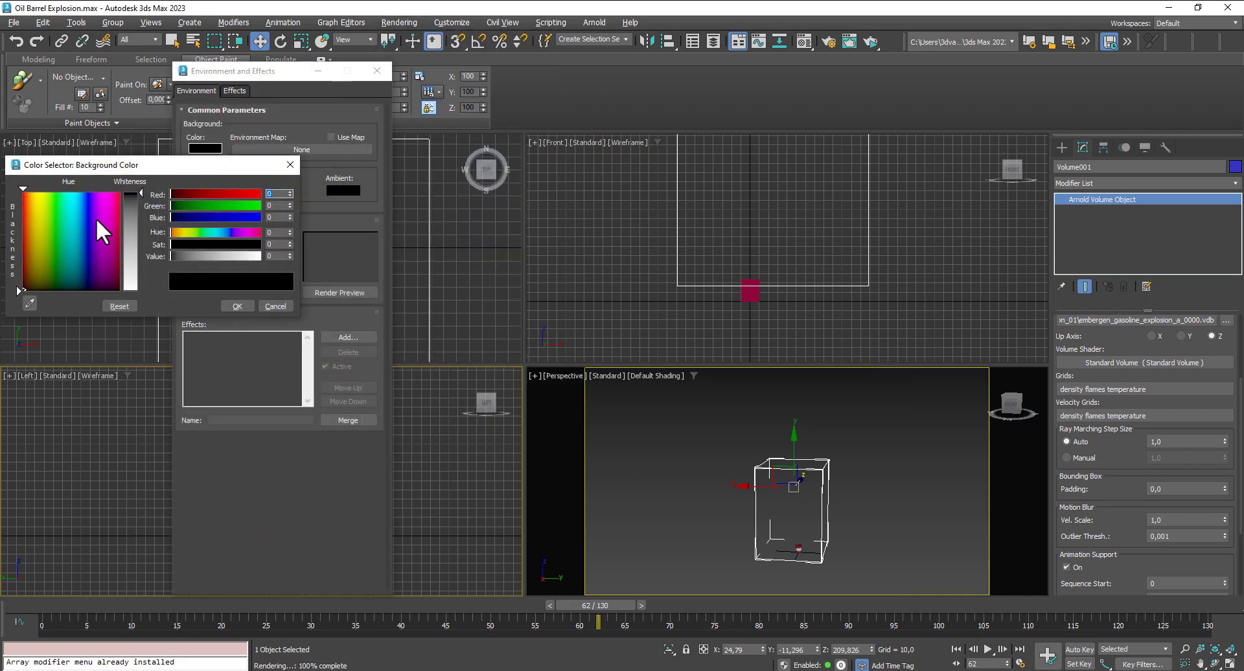
pyautogui.click(130, 225)
pyautogui.moveTo(192, 250); pyautogui.dragTo(184, 251)
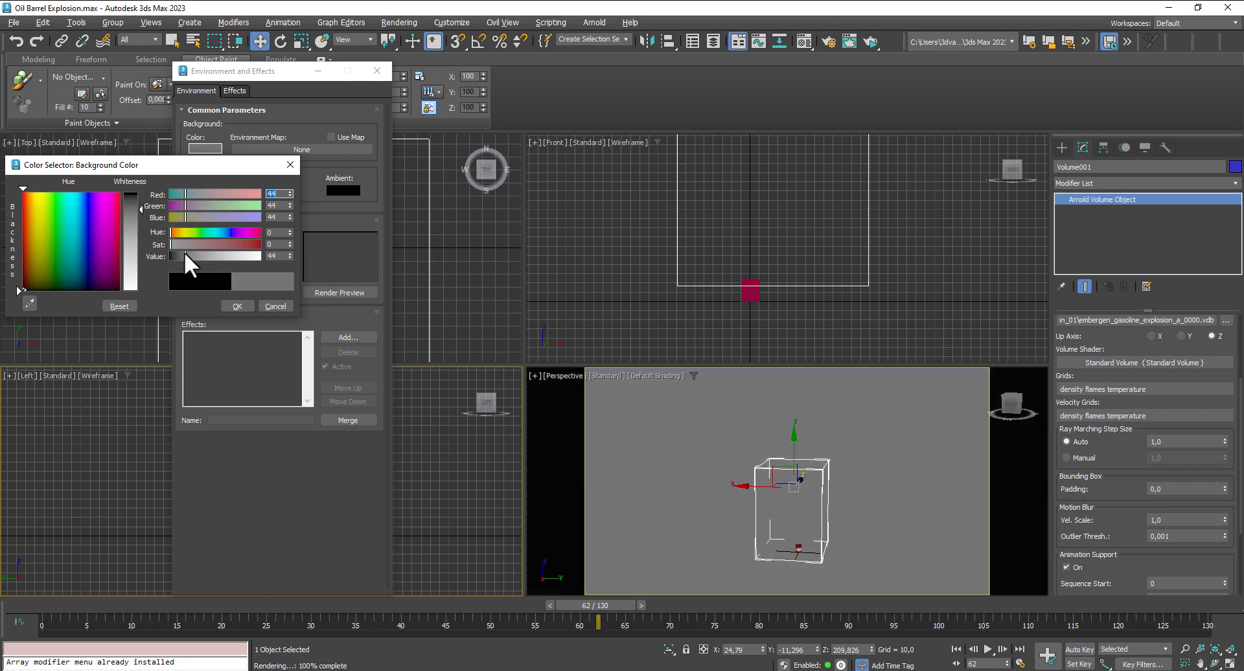
pyautogui.click(238, 307)
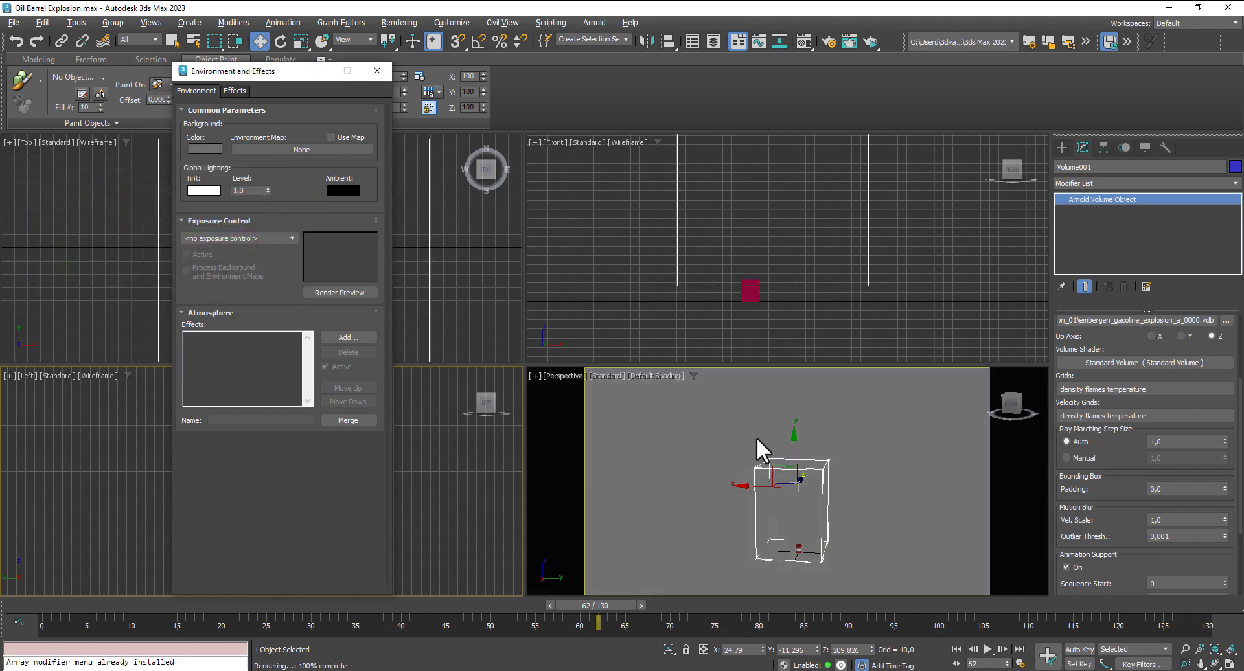
# - Preview the Perspective view in ActiveShade against the grey background, and close the preview and the environment settings
pyautogui.hotkey('shift', 'q')
pyautogui.click(731, 433)
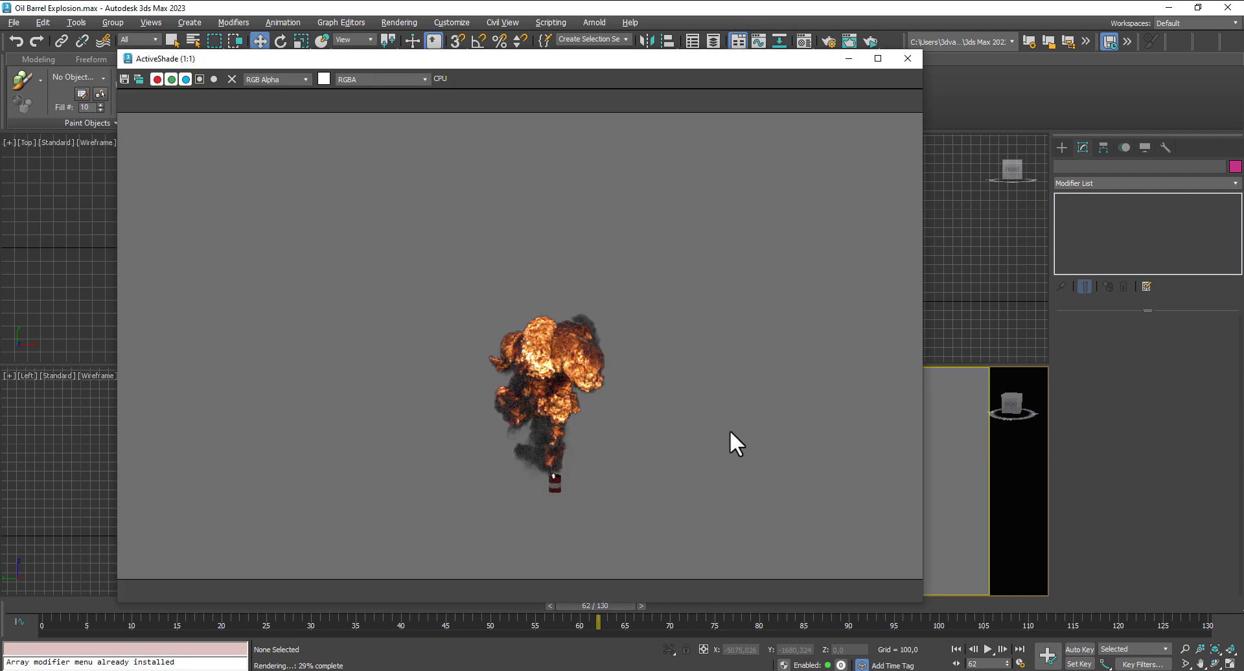
pyautogui.click(908, 59)
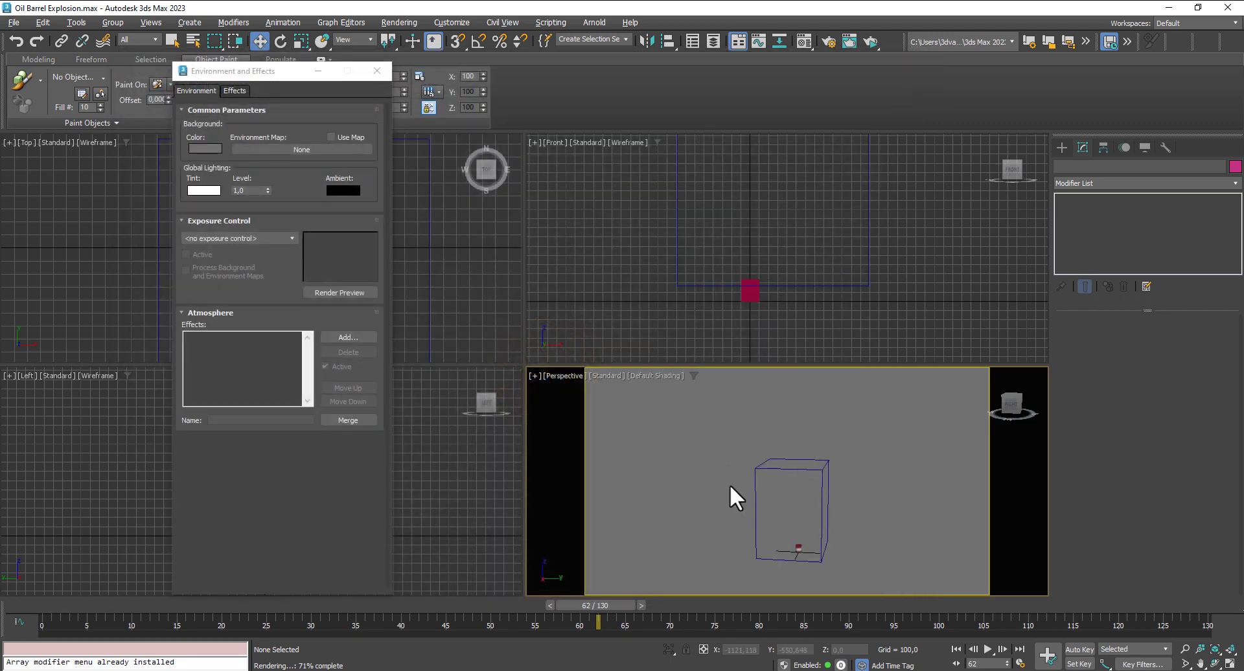
pyautogui.click(377, 71)
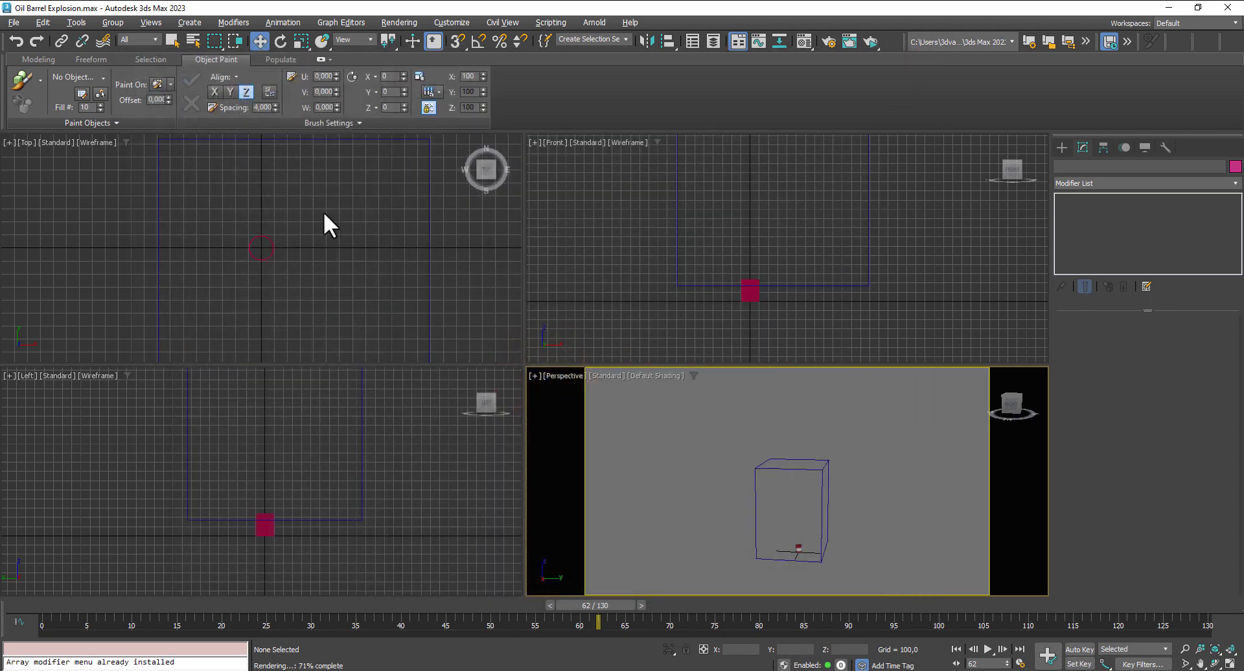
# - Frame the Perspective view closer to the barrel and check the framing with an ActiveShade preview
pyautogui.scroll(-3, 278, 262)
pyautogui.click(355, 256)
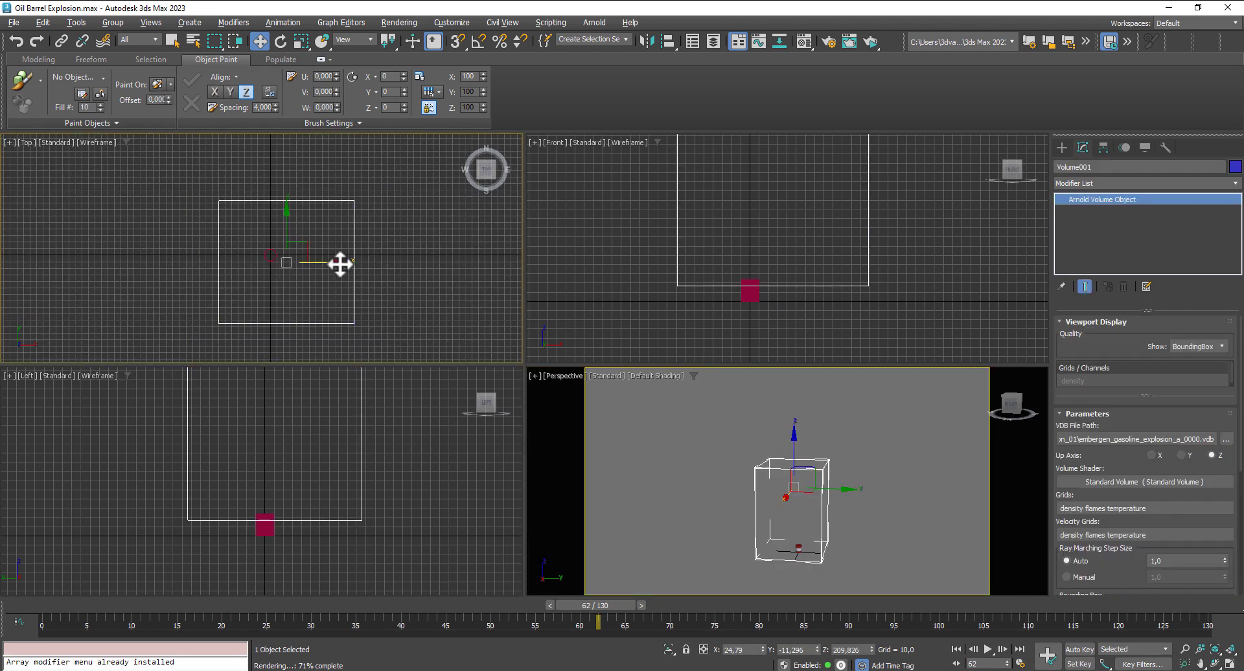
pyautogui.click(659, 441)
pyautogui.click(1185, 649)
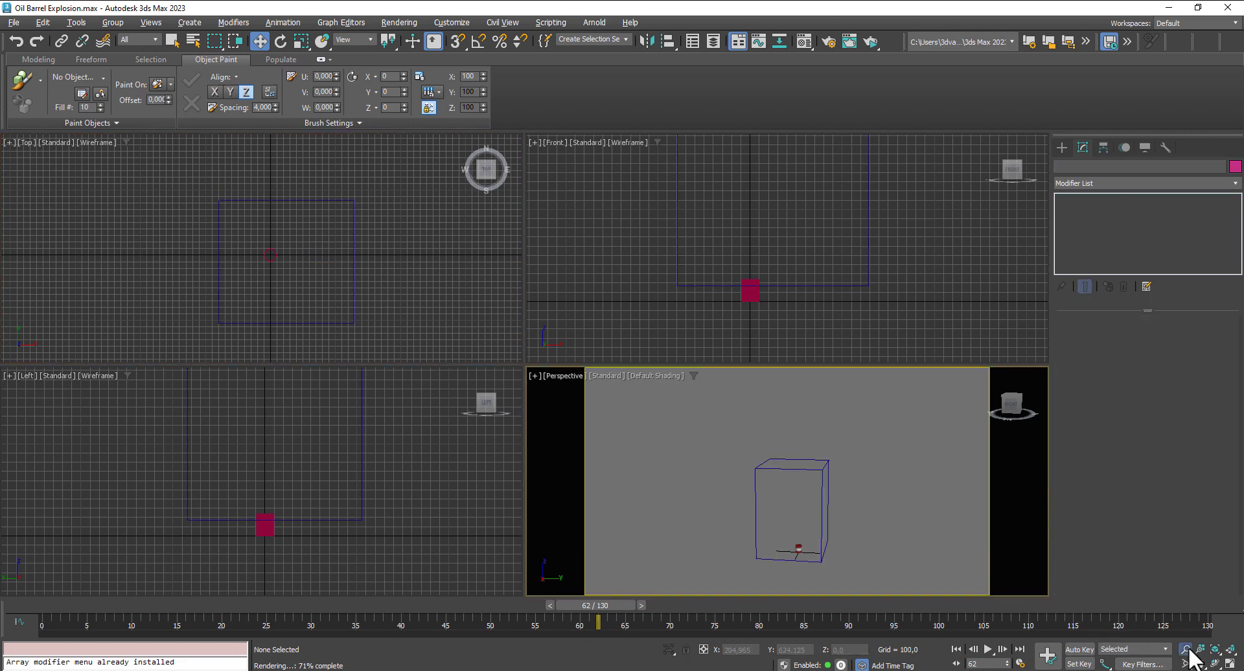
pyautogui.moveTo(842, 512); pyautogui.dragTo(855, 478)
pyautogui.moveTo(856, 478); pyautogui.dragTo(921, 385, button='middle')
pyautogui.hotkey('shift', 'q')
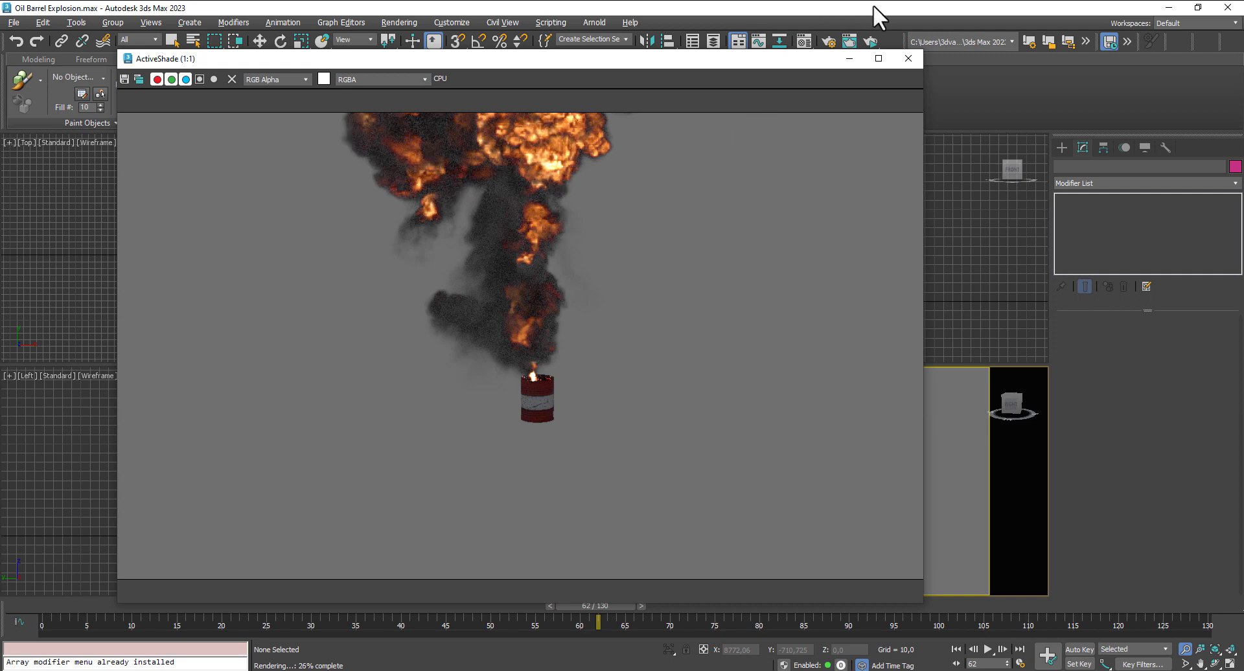
pyautogui.click(908, 58)
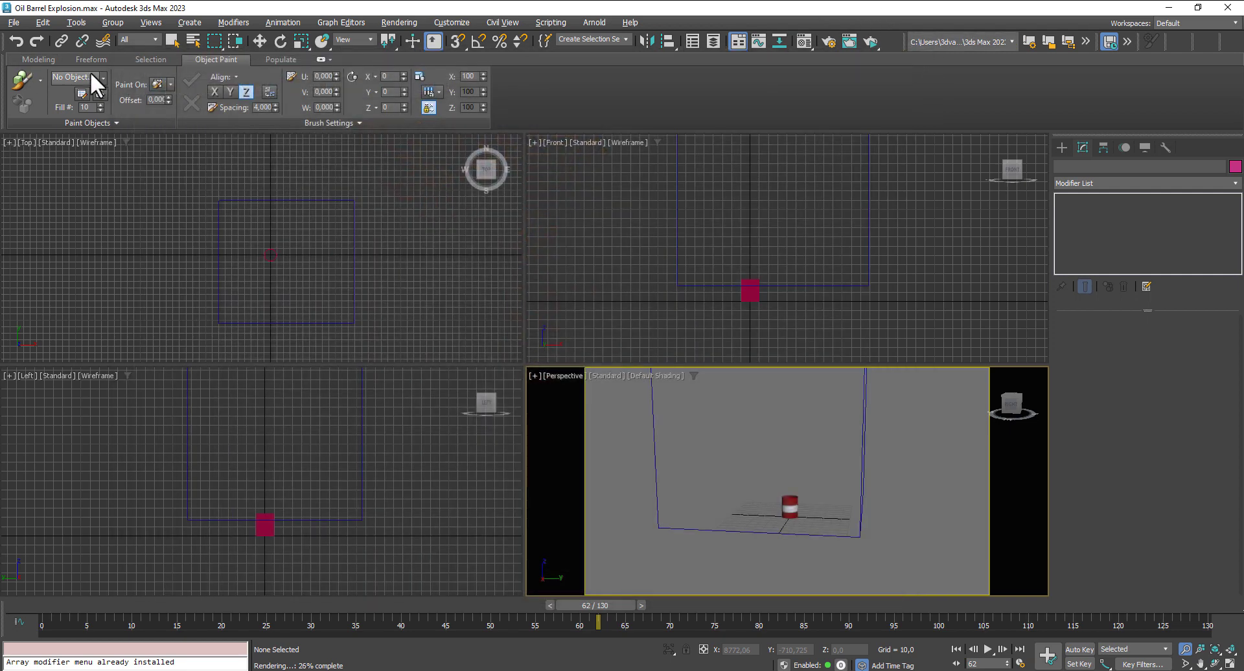
# - Set a custom portrait render output size, 370 wide by 480 high
pyautogui.click(260, 41)
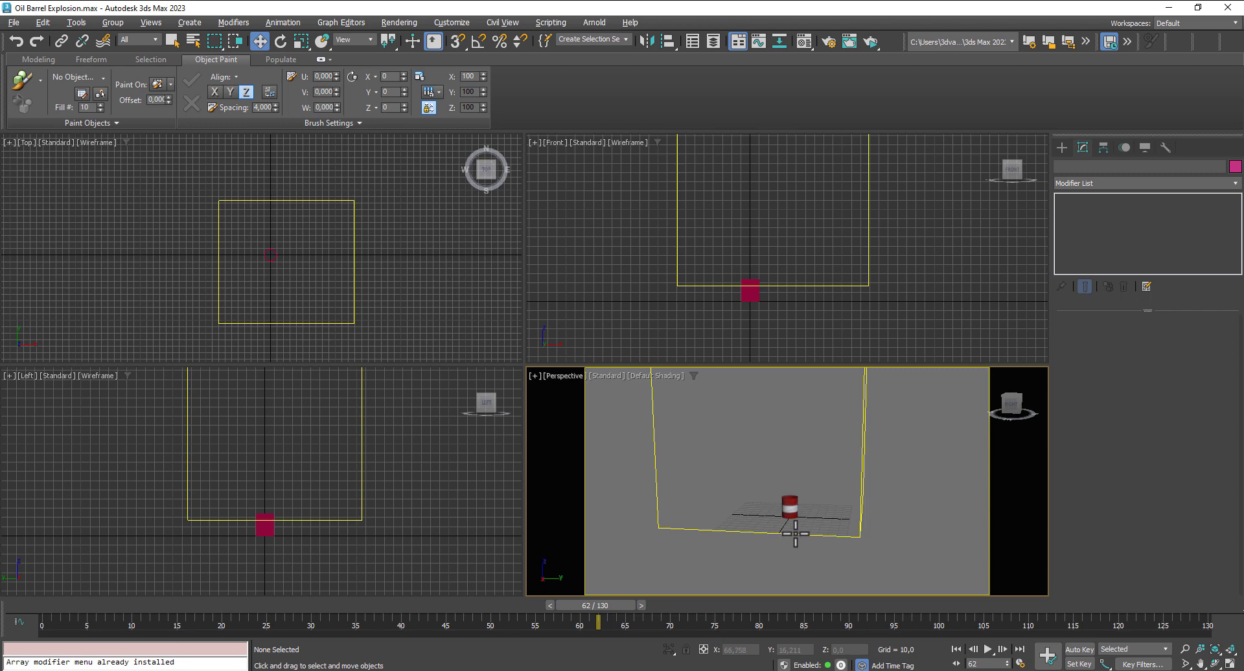
pyautogui.moveTo(796, 534); pyautogui.dragTo(804, 576, button='middle')
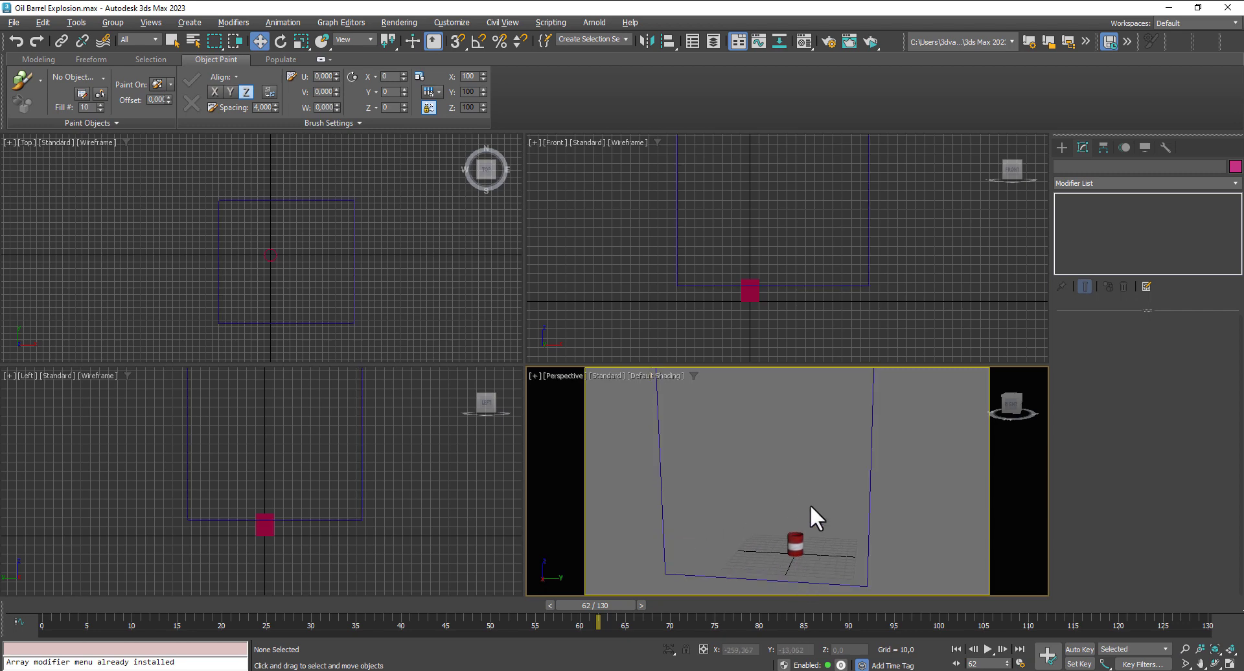
pyautogui.click(830, 42)
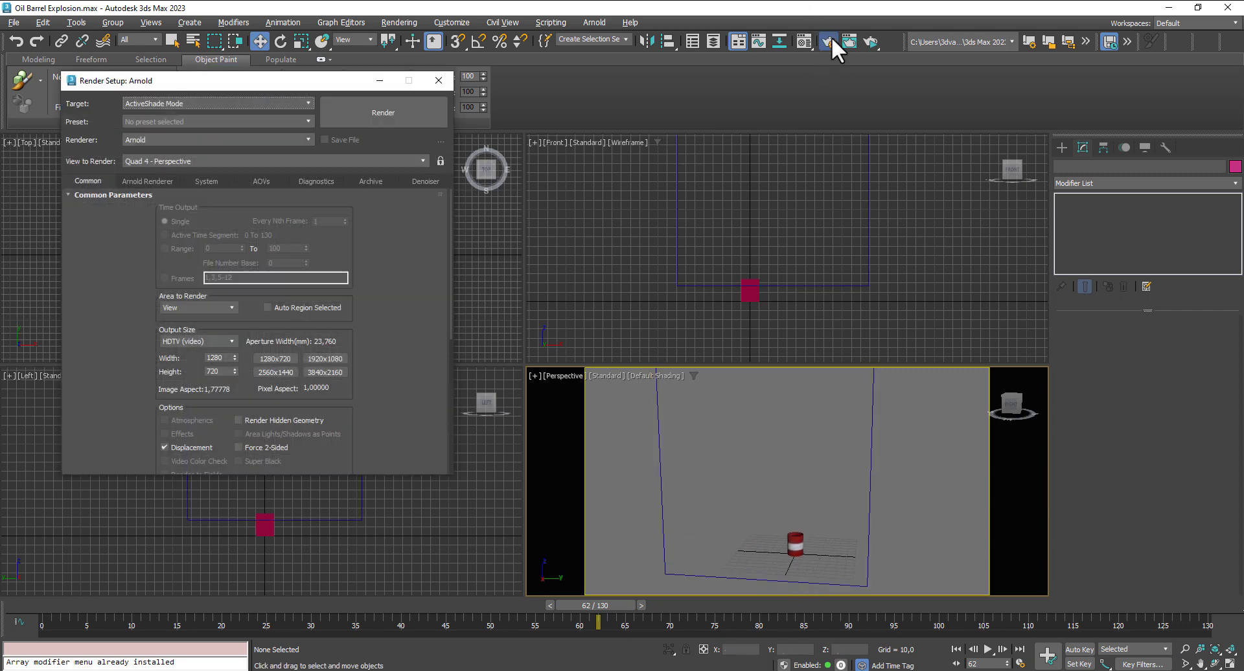
pyautogui.click(192, 339)
pyautogui.click(180, 351)
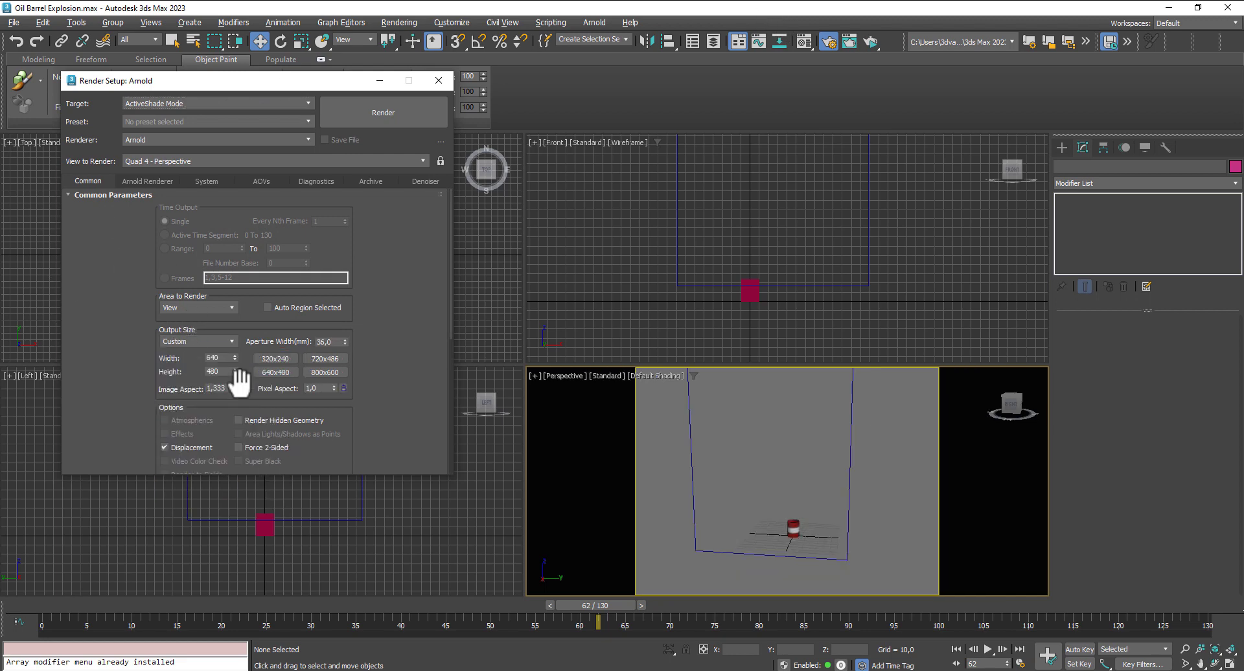
pyautogui.moveTo(446, 474); pyautogui.dragTo(461, 538)
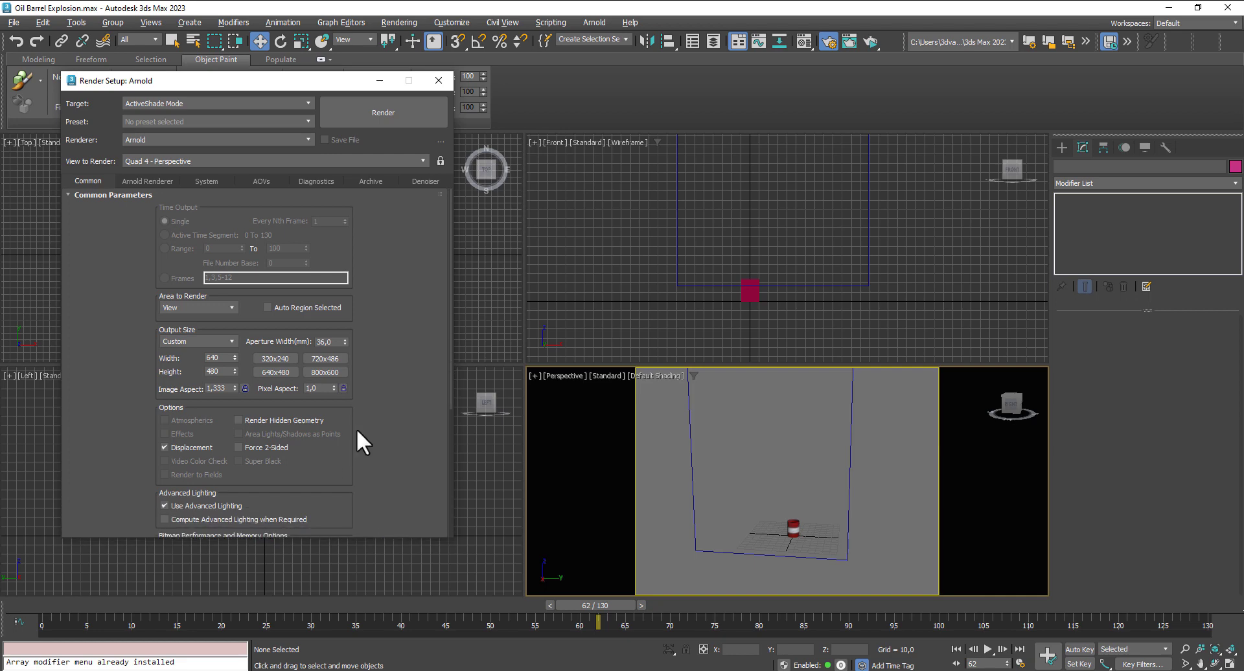
pyautogui.doubleClick(219, 358)
pyautogui.write('370')
pyautogui.press('Return')
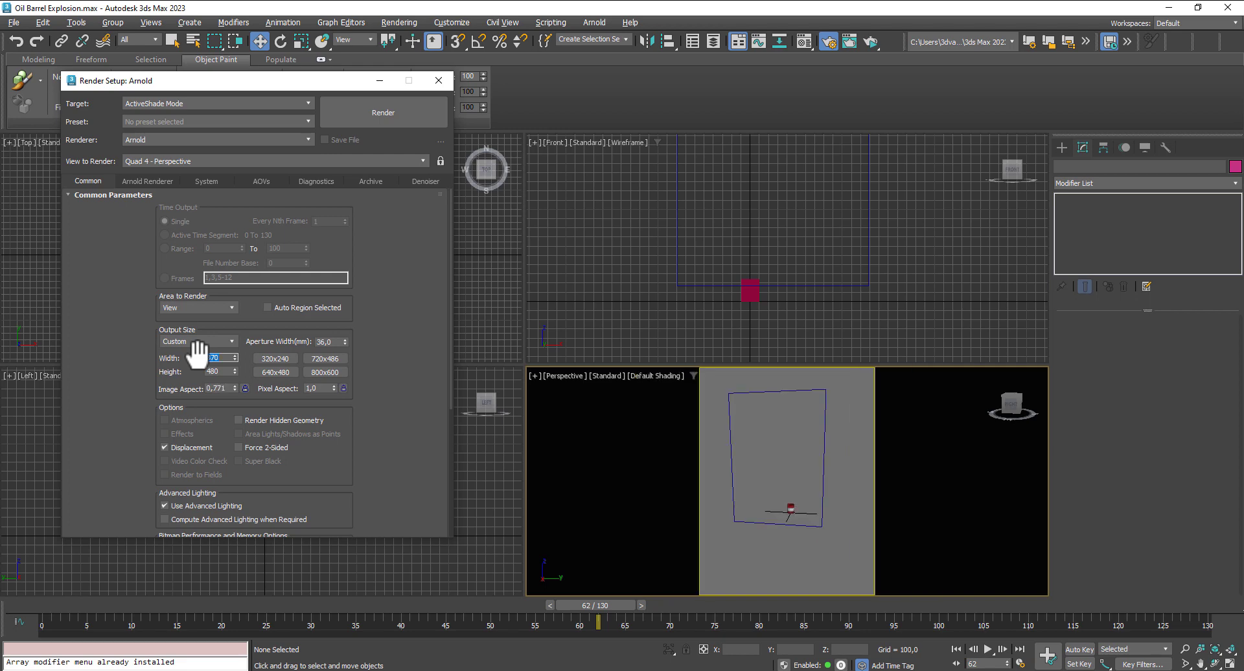
# - Start an ActiveShade preview and reframe the Perspective view from a lower angle so the barrel and explosion fill the portrait frame
pyautogui.moveTo(814, 558); pyautogui.dragTo(827, 577, button='middle')
pyautogui.click(393, 115)
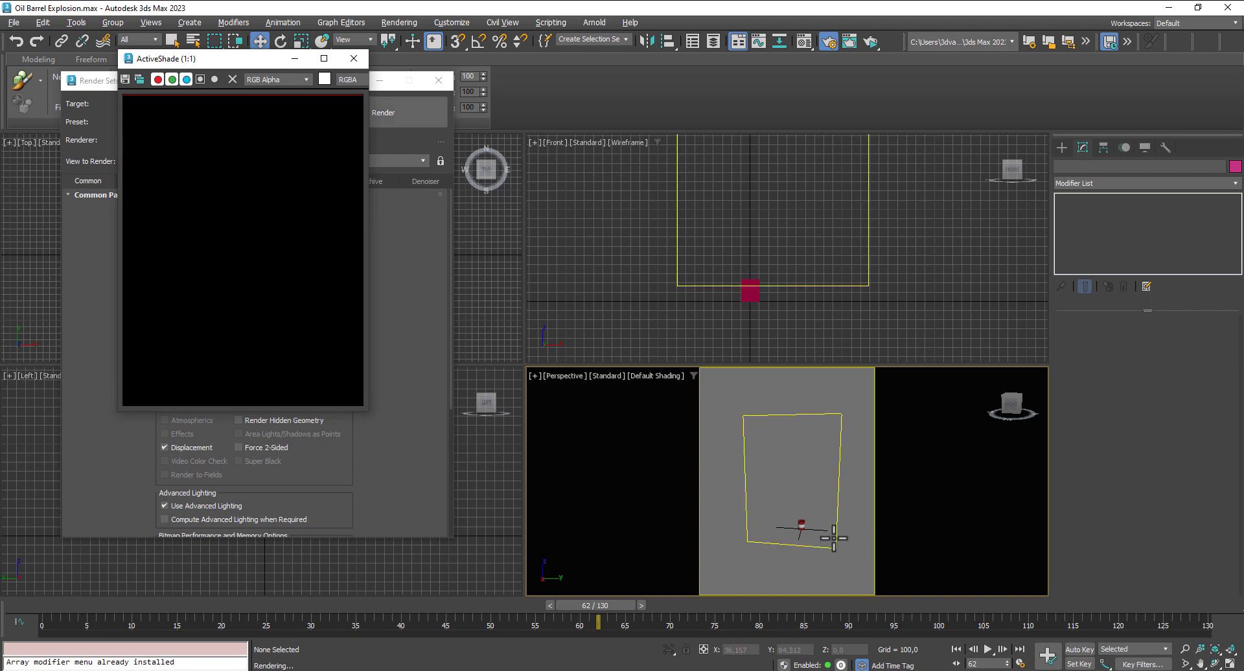
pyautogui.moveTo(802, 535); pyautogui.dragTo(809, 564, button='middle')
pyautogui.scroll(3, 802, 526)
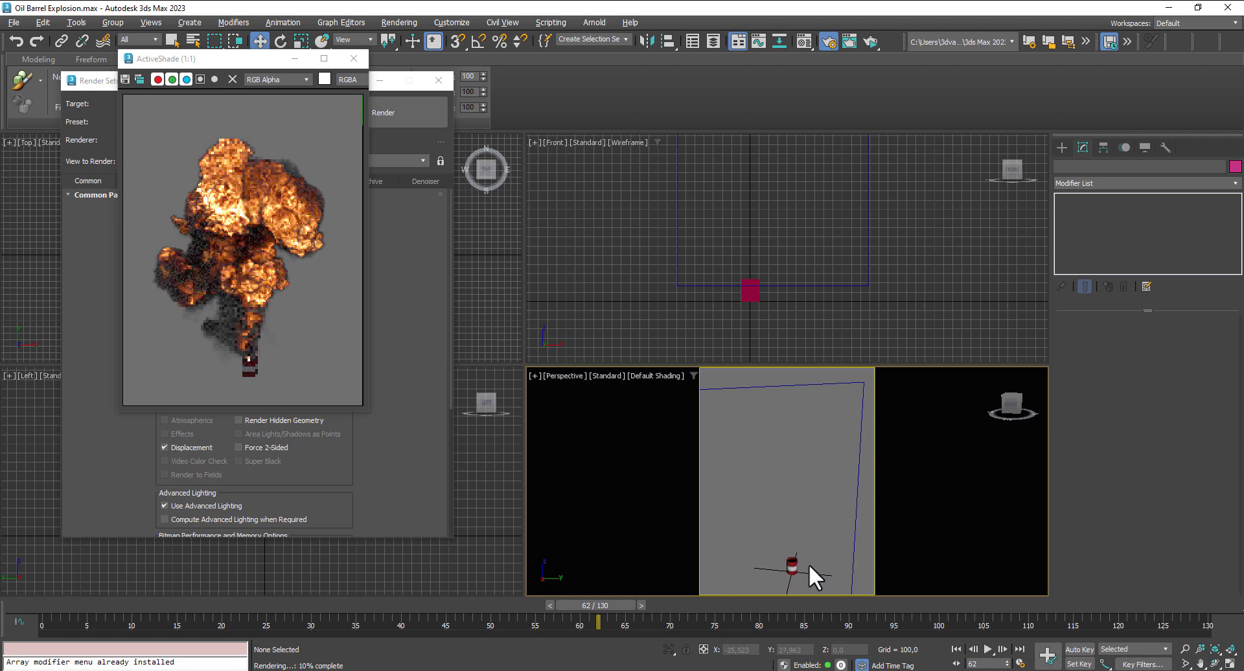
pyautogui.click(1216, 666)
pyautogui.moveTo(858, 539); pyautogui.dragTo(808, 493)
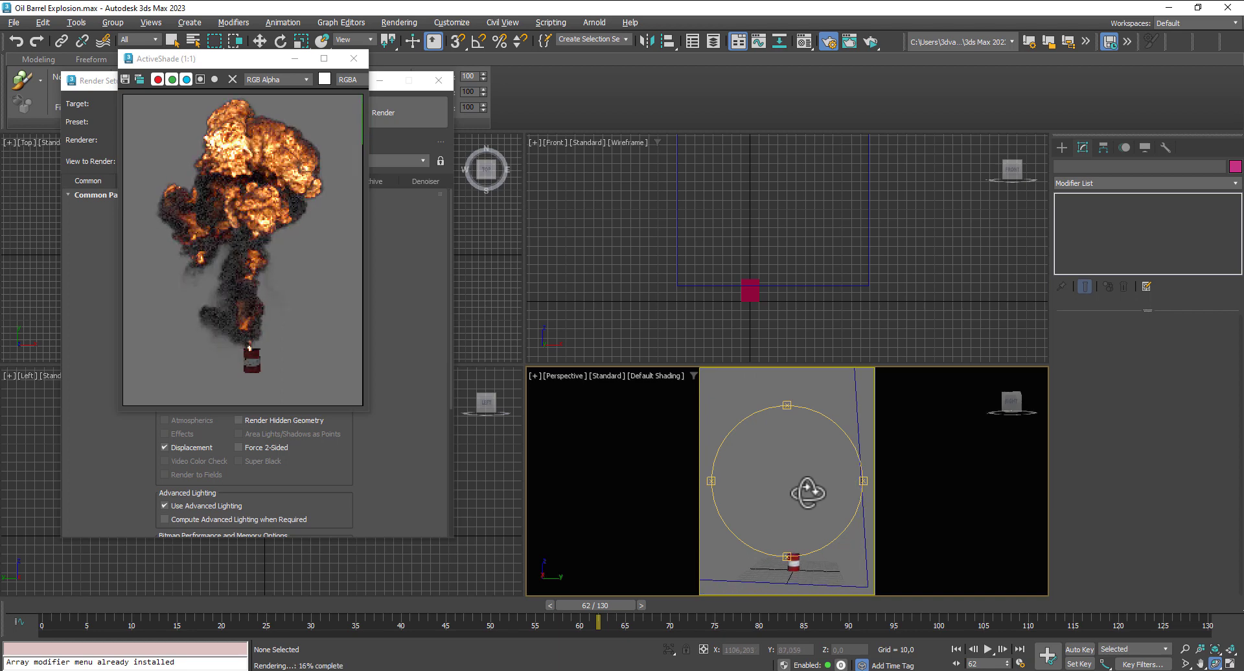
pyautogui.moveTo(814, 500); pyautogui.dragTo(814, 508, button='middle')
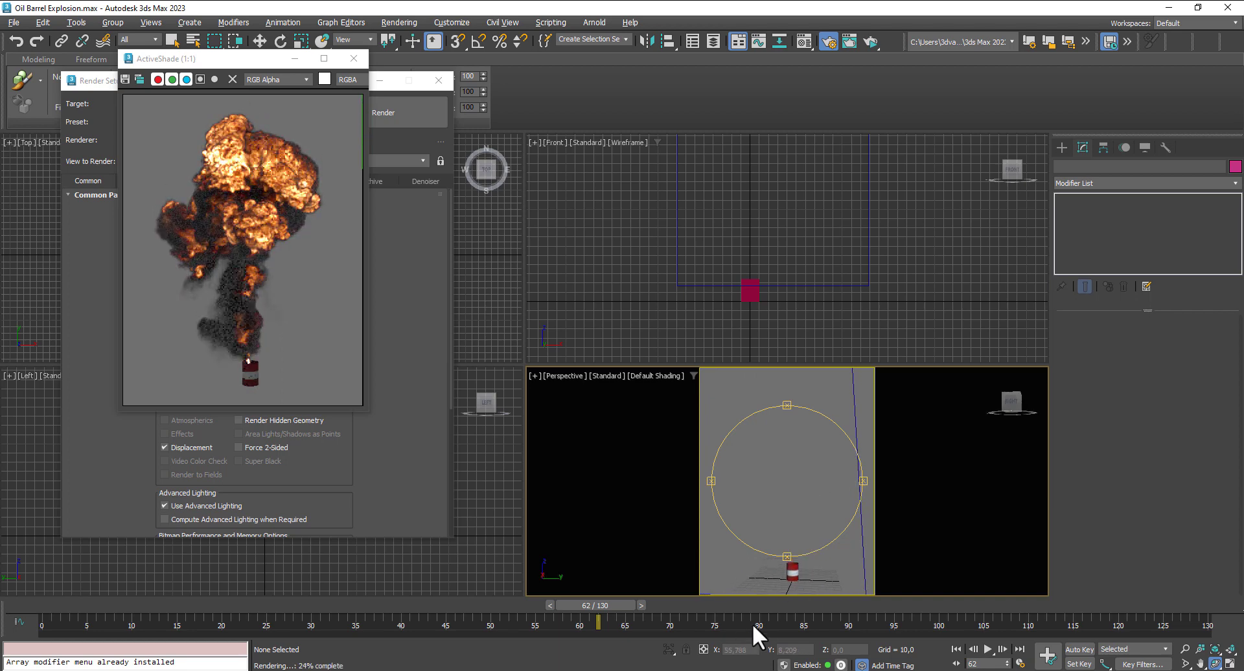
# - Preview frames 86 and 74 and lower the Perspective viewpoint so the barrel sits at the bottom of the frame
pyautogui.click(813, 604)
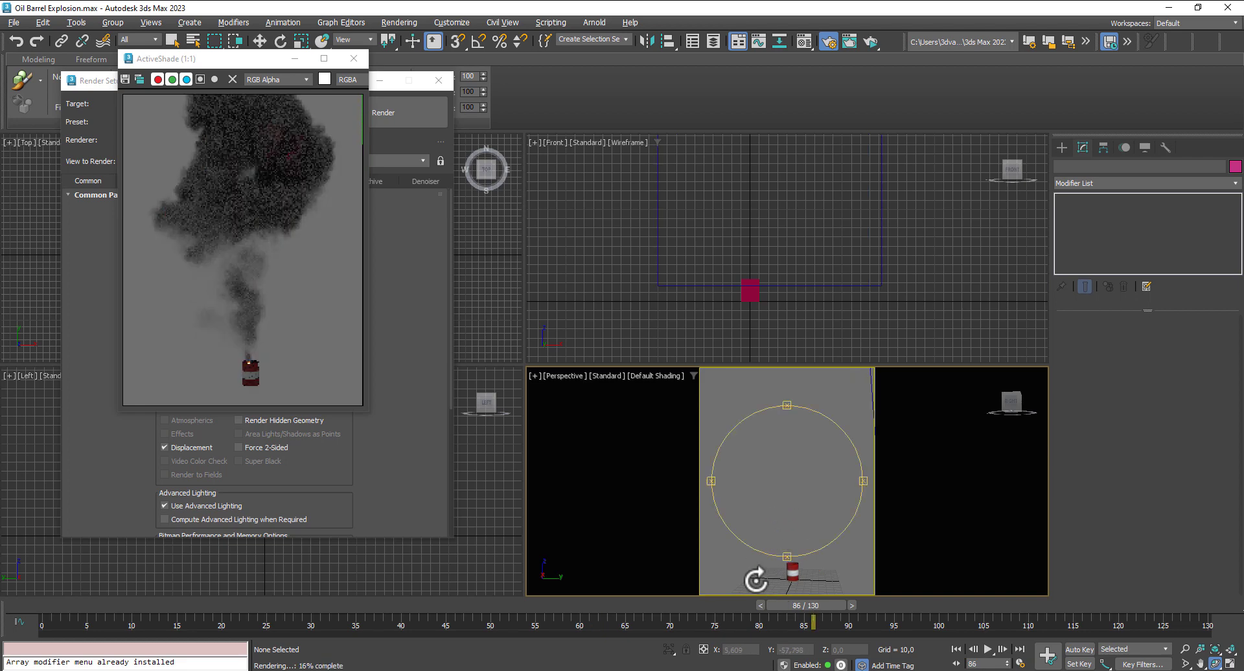
pyautogui.click(713, 605)
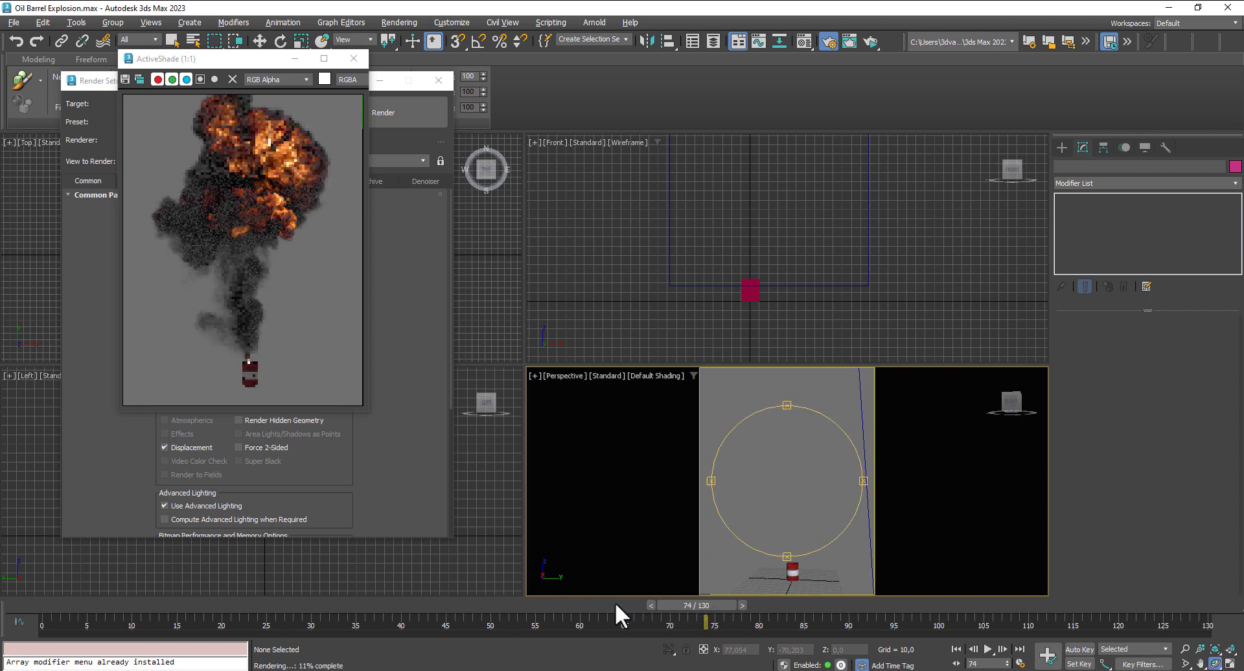
pyautogui.moveTo(793, 486); pyautogui.dragTo(823, 561)
pyautogui.click(1185, 649)
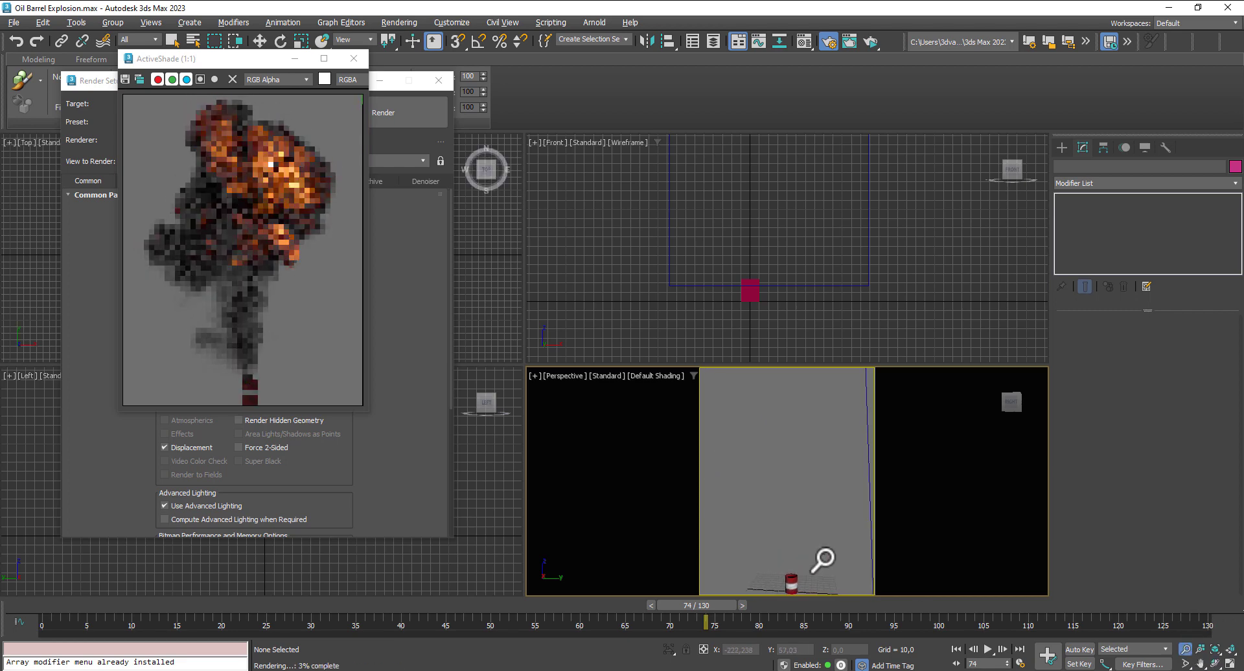
pyautogui.moveTo(823, 557); pyautogui.dragTo(826, 553, button='middle')
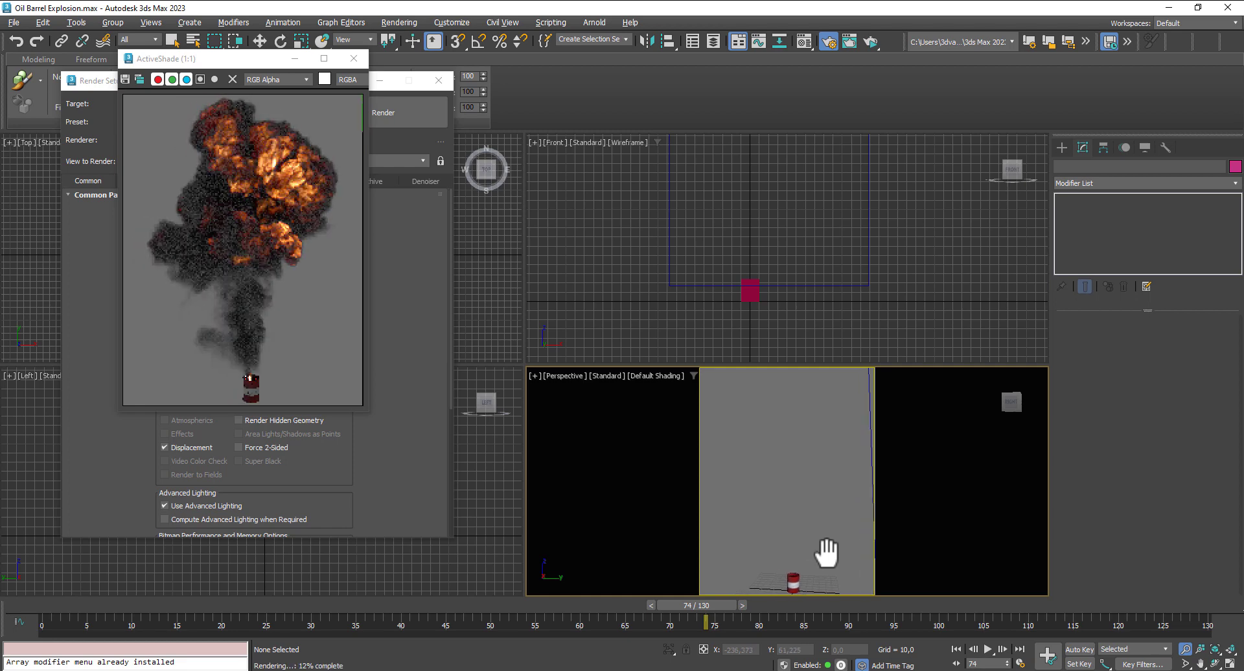
# - Check the framing at frames 51, 97 and 112, return to frame 65, and close the ActiveShade preview
pyautogui.click(508, 606)
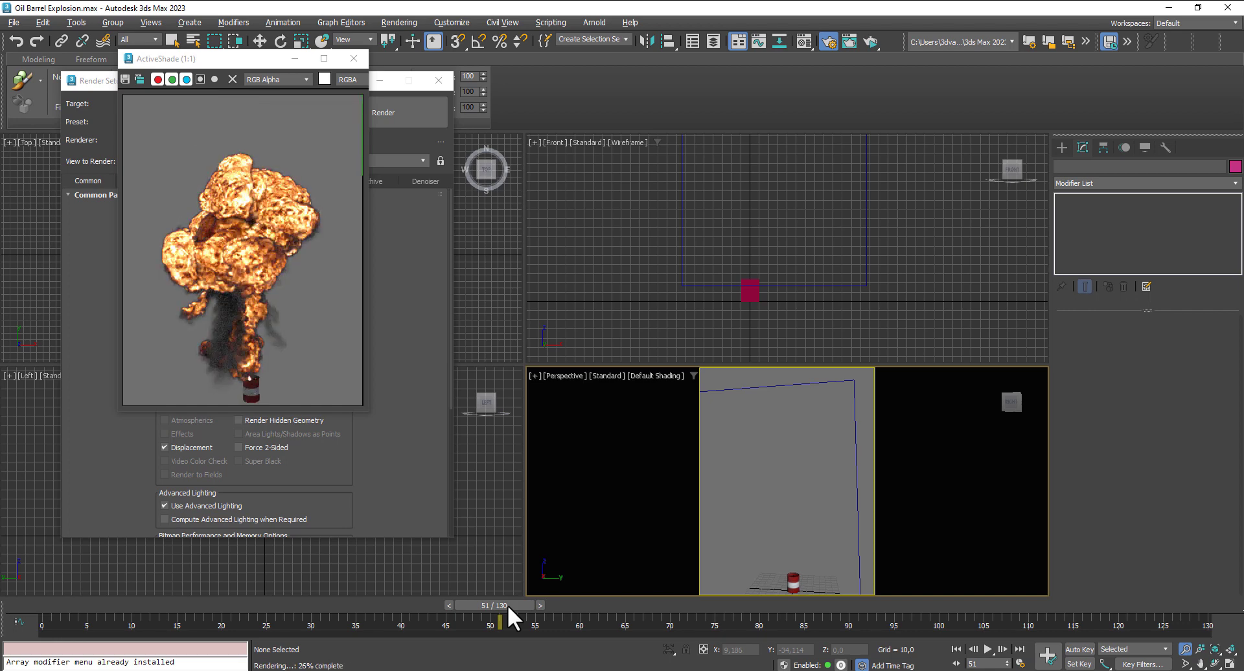
pyautogui.click(912, 600)
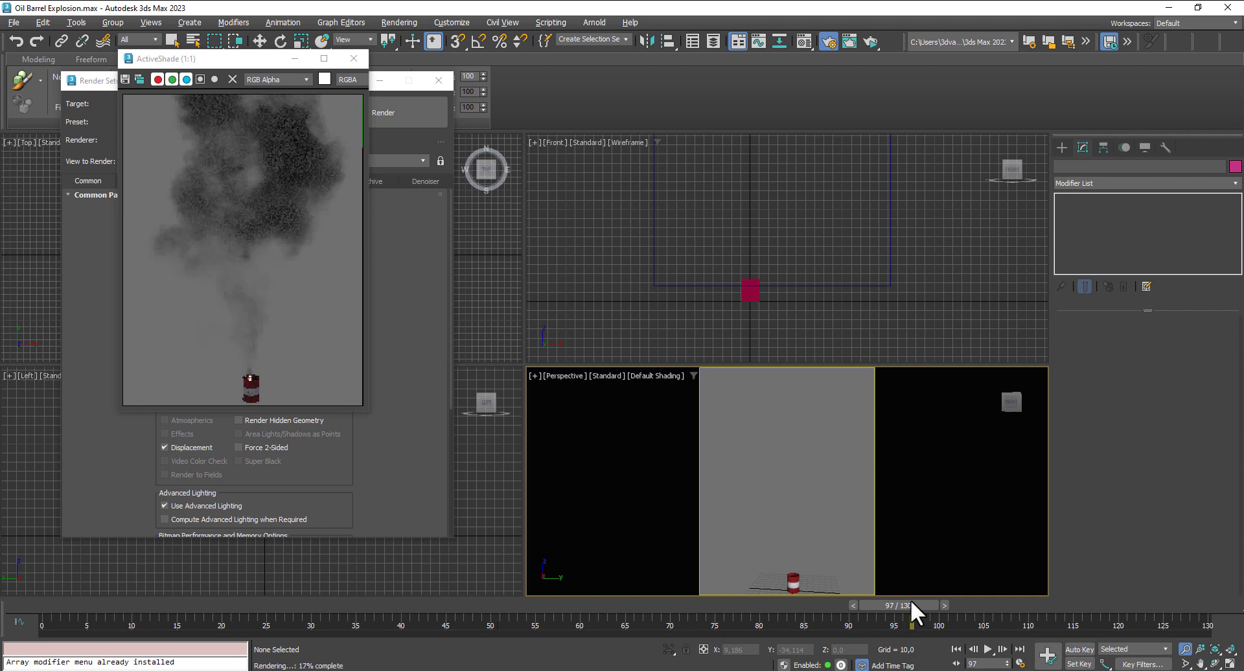
pyautogui.click(1037, 605)
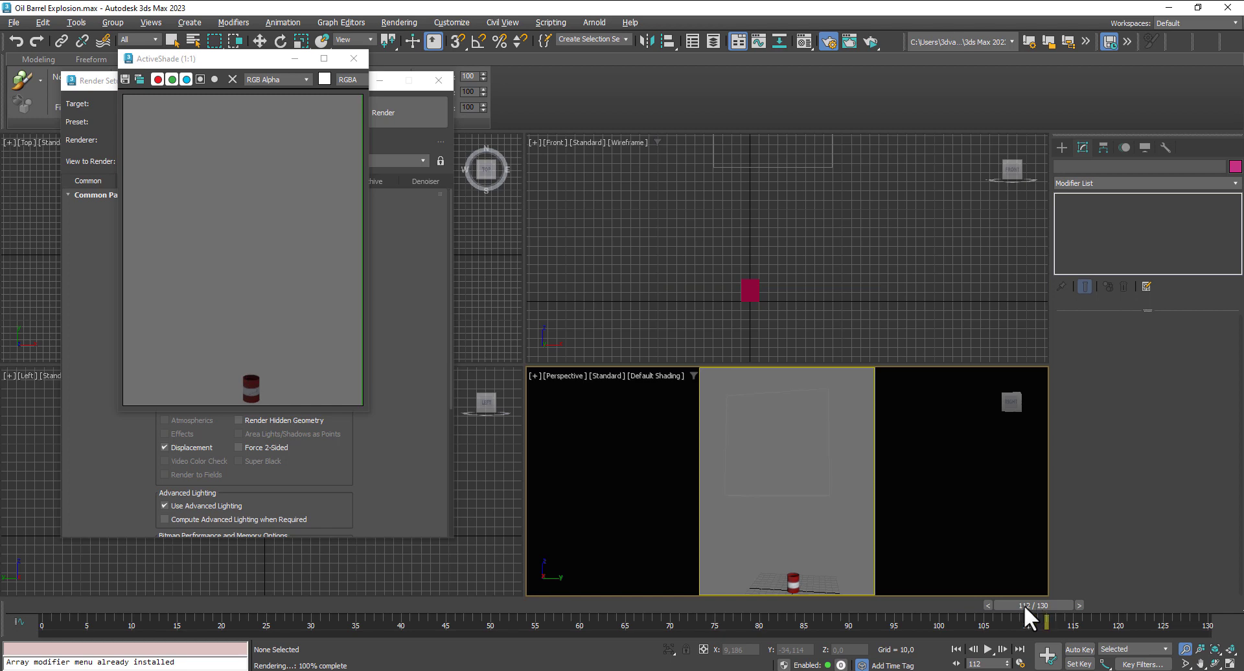
pyautogui.click(626, 616)
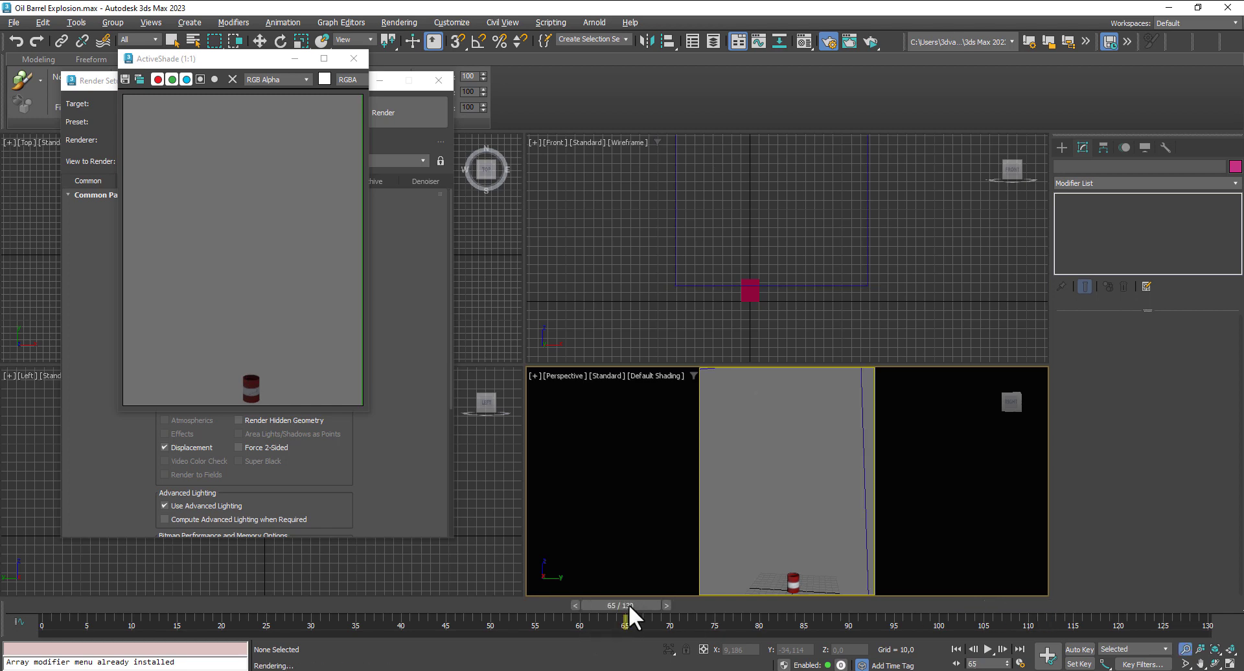
pyautogui.click(356, 59)
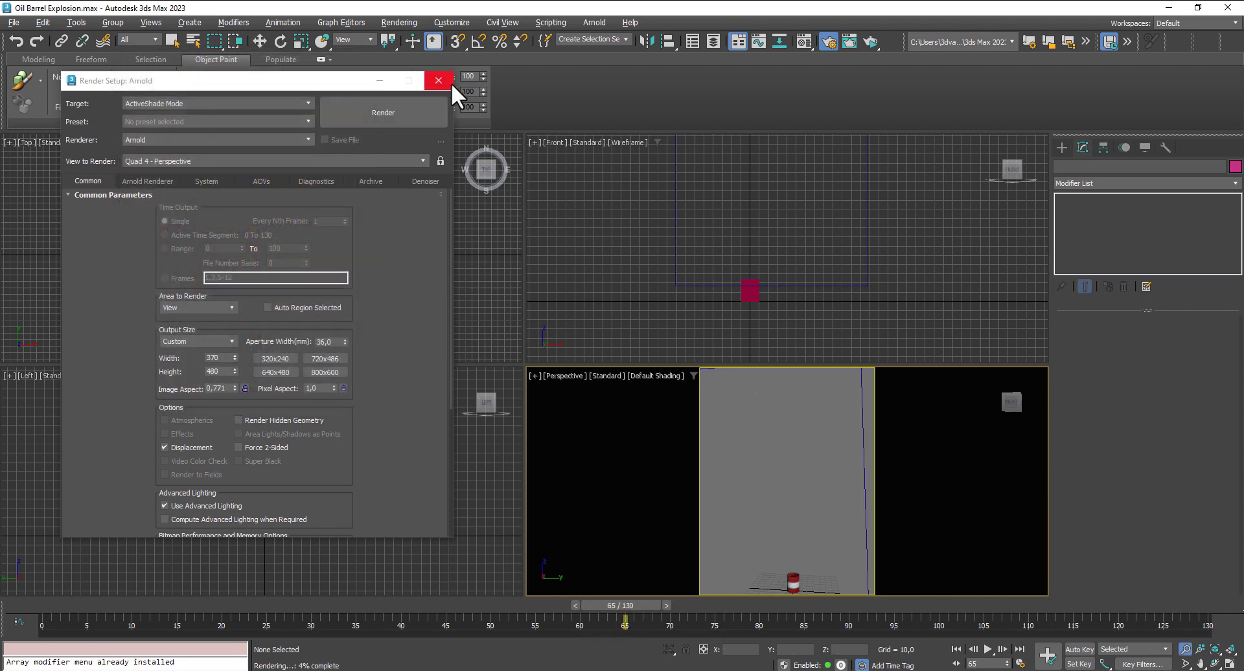
# - Close the render settings and create a physical camera from the current Perspective view
pyautogui.click(445, 82)
pyautogui.click(1063, 146)
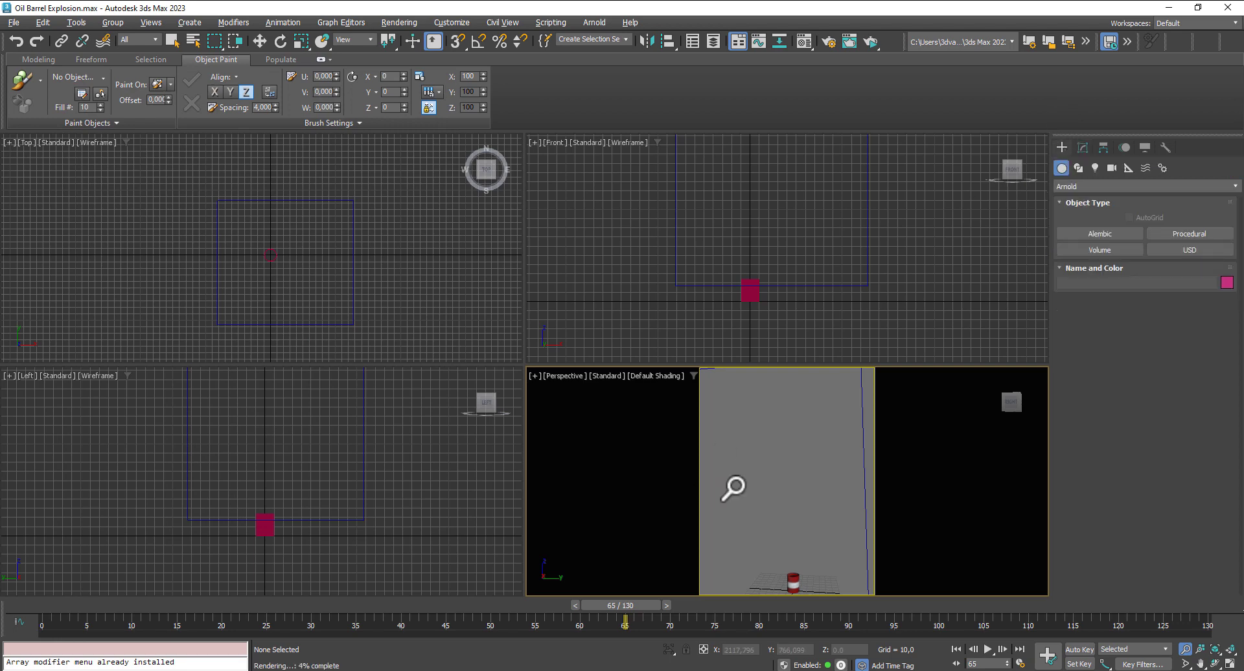
pyautogui.hotkey('ctrl', 'c')
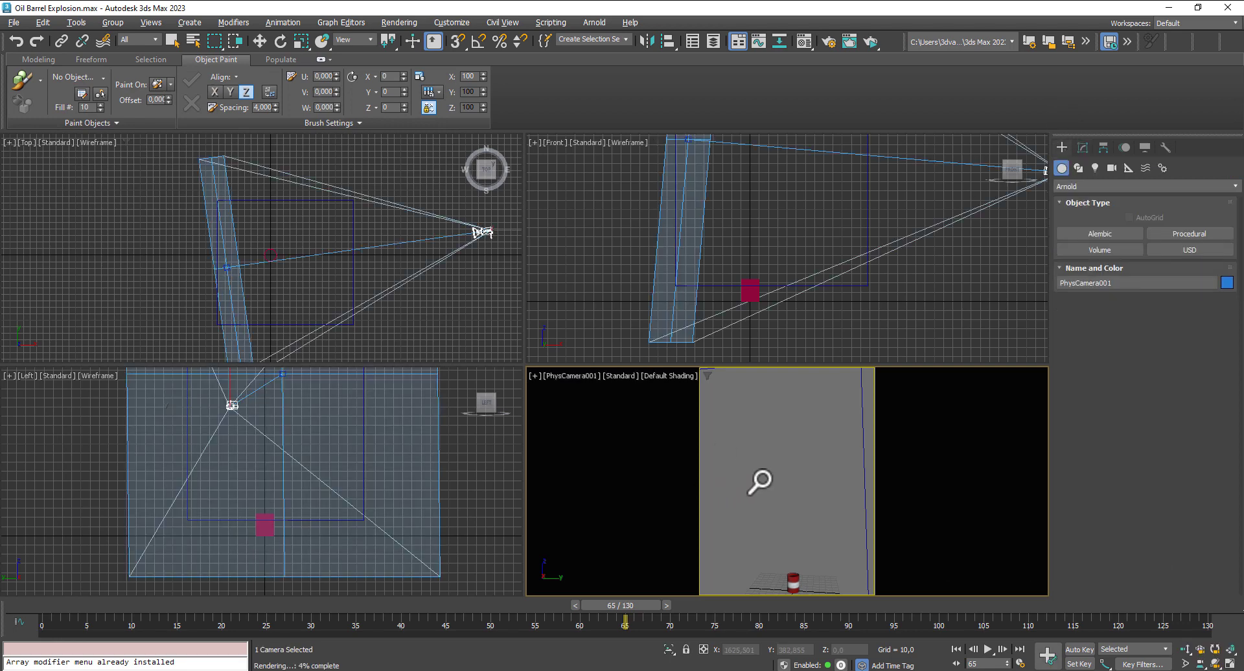
# - Create a targeted Arnold quad light in the Front view, from high beyond the camera down to the barrel, target distance about 641
pyautogui.click(1095, 167)
pyautogui.click(1095, 187)
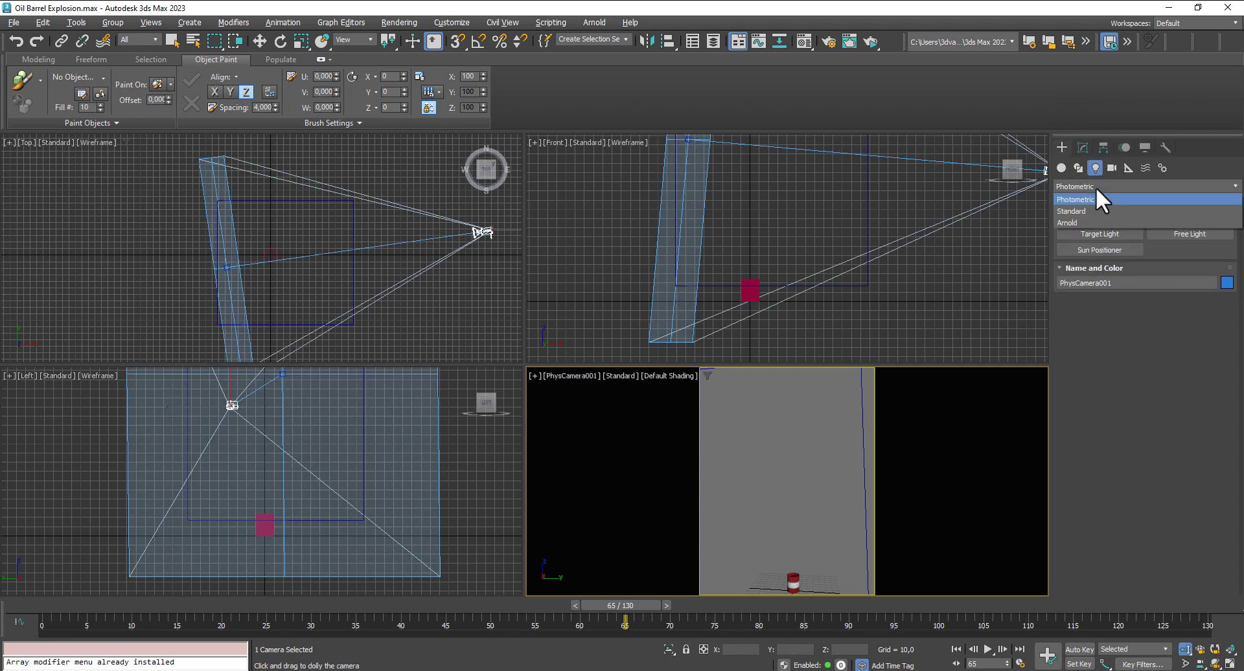
pyautogui.click(1075, 222)
pyautogui.click(1136, 235)
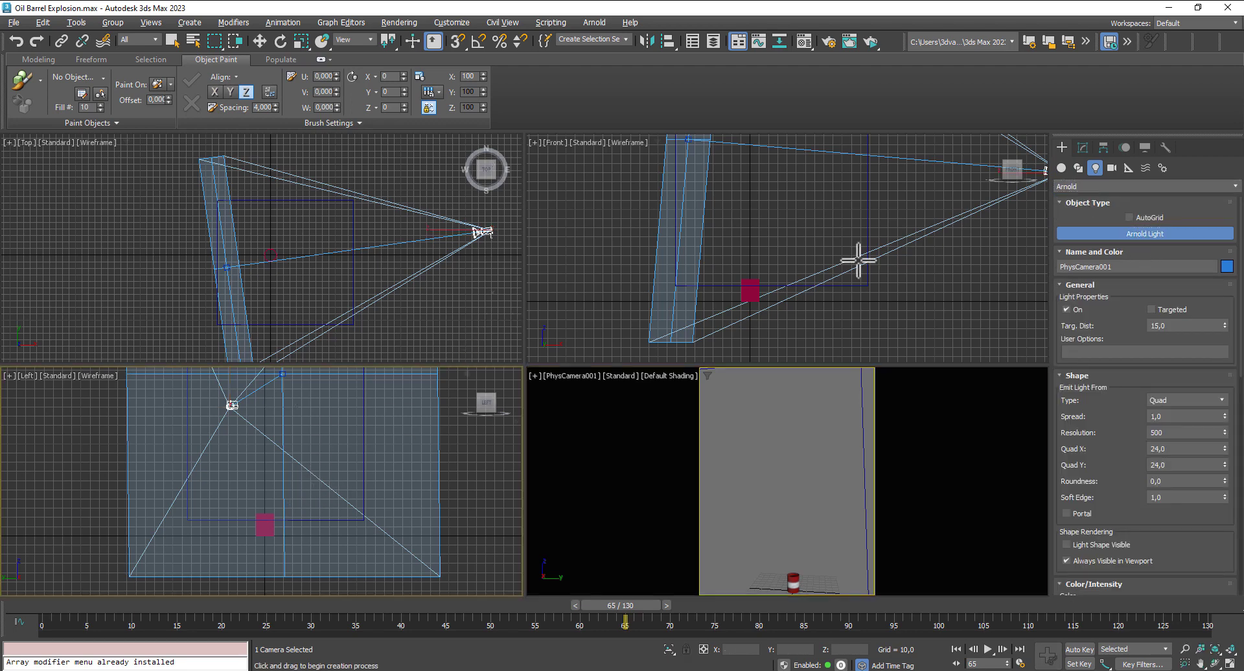
pyautogui.scroll(-5, 859, 259)
pyautogui.moveTo(850, 272); pyautogui.dragTo(801, 305, button='middle')
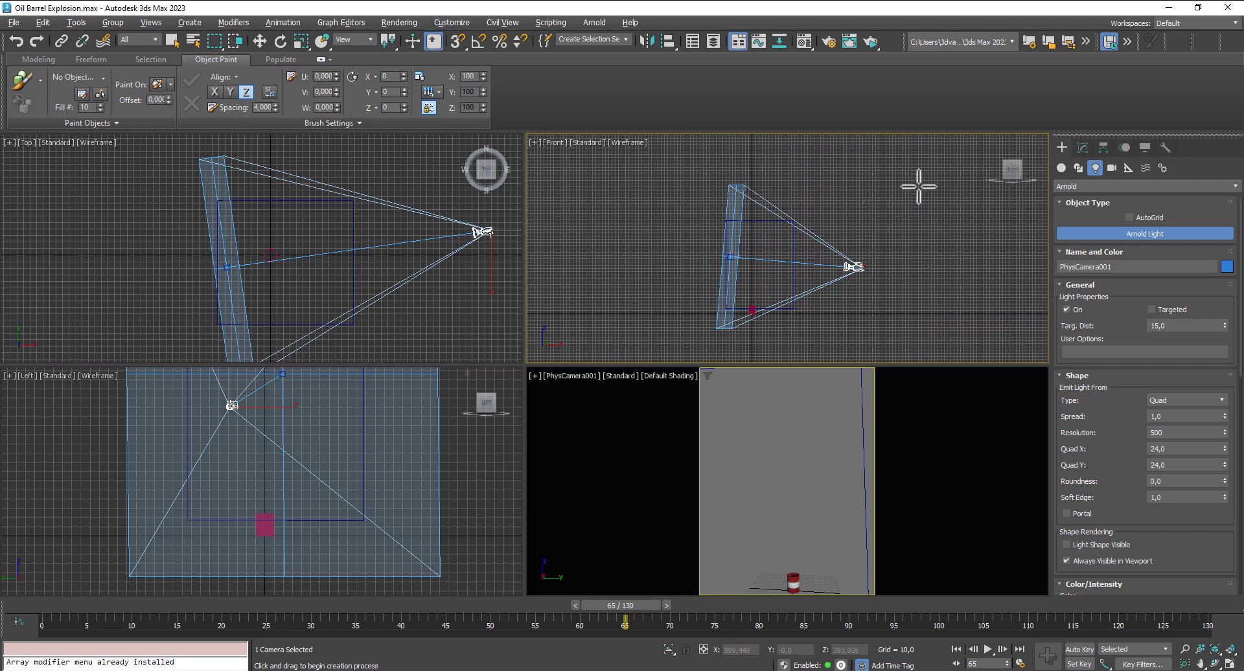
pyautogui.moveTo(928, 177); pyautogui.dragTo(762, 304)
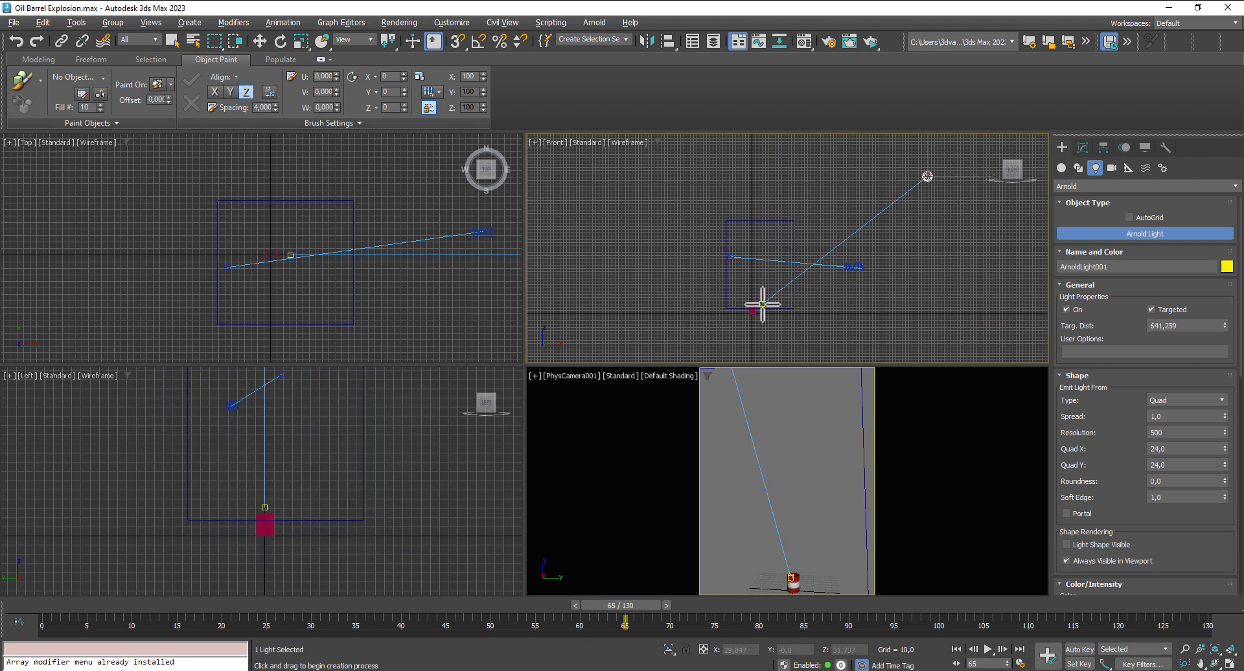
pyautogui.scroll(-3, 366, 291)
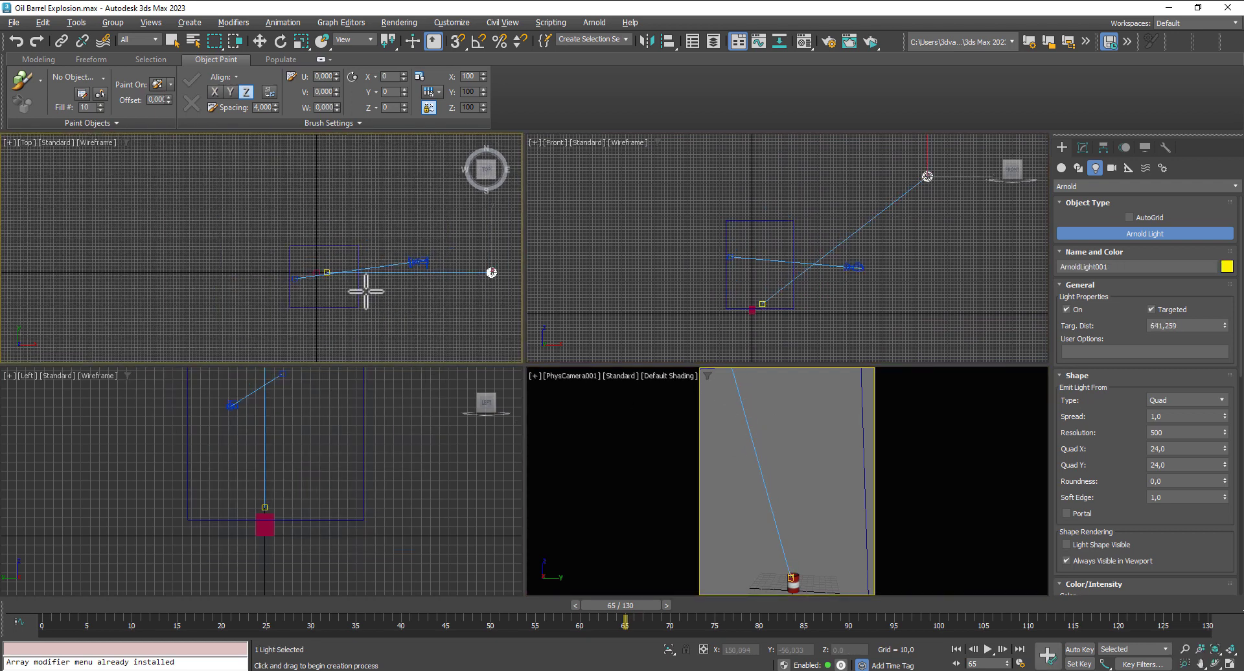
# - Preview the new light through the physical camera with ActiveShade, and close the preview
pyautogui.rightClick(757, 502)
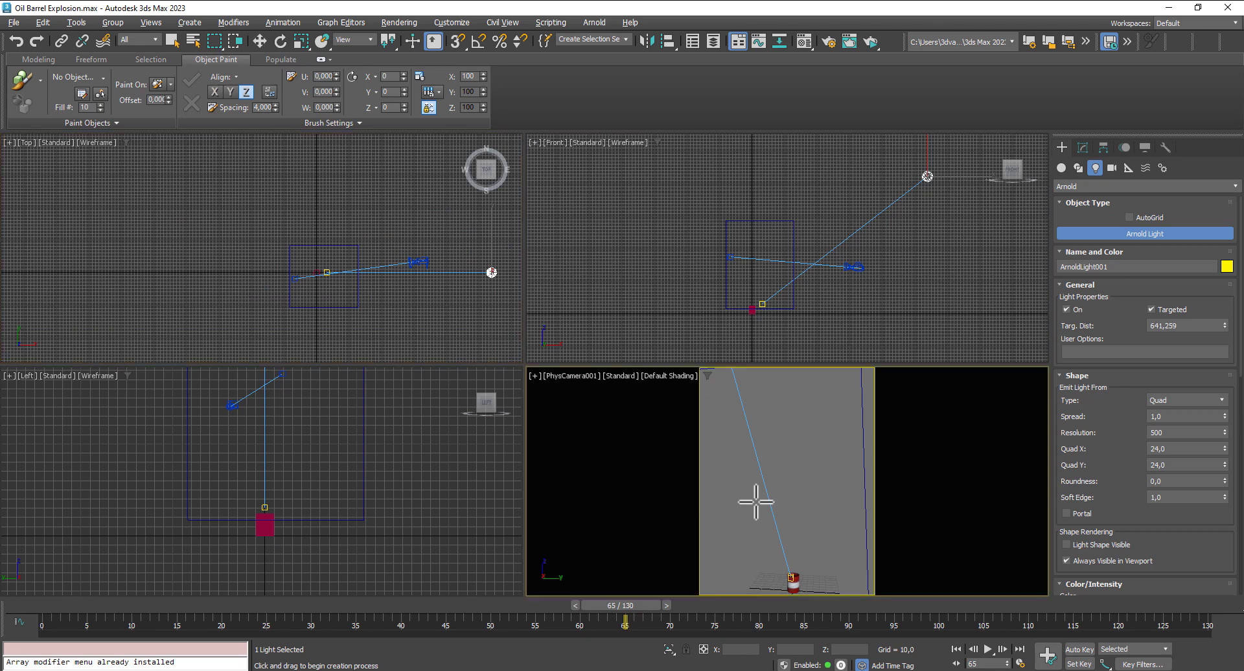
pyautogui.hotkey('shift', 'q')
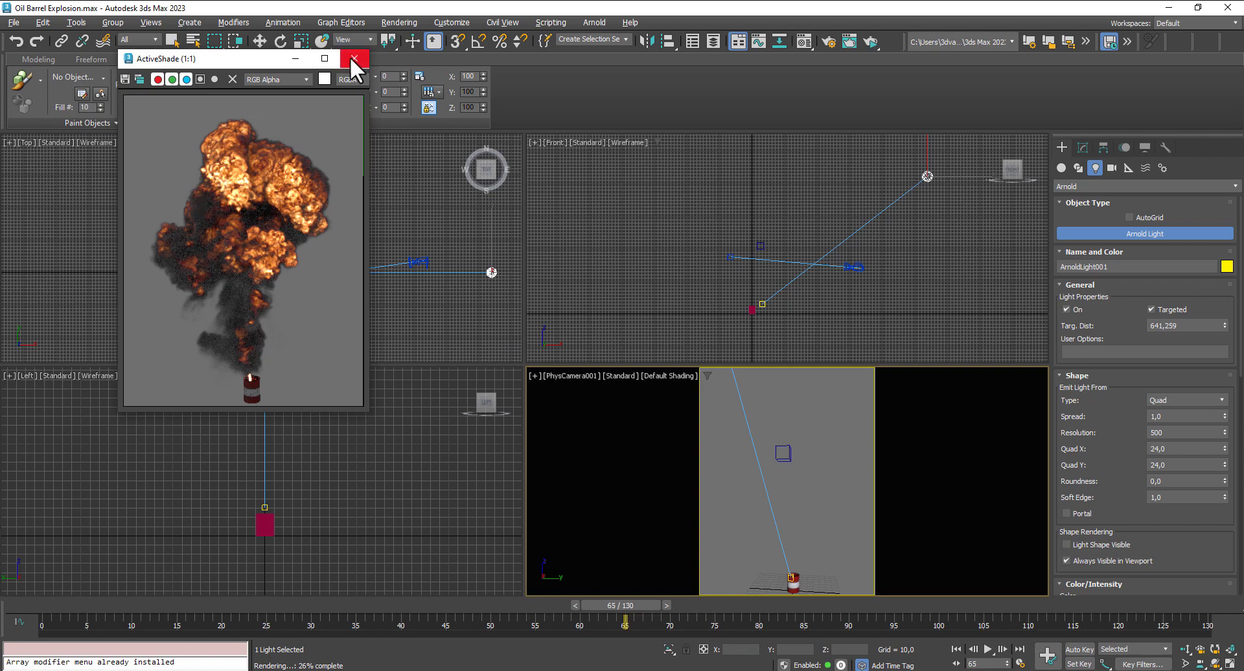
pyautogui.click(351, 58)
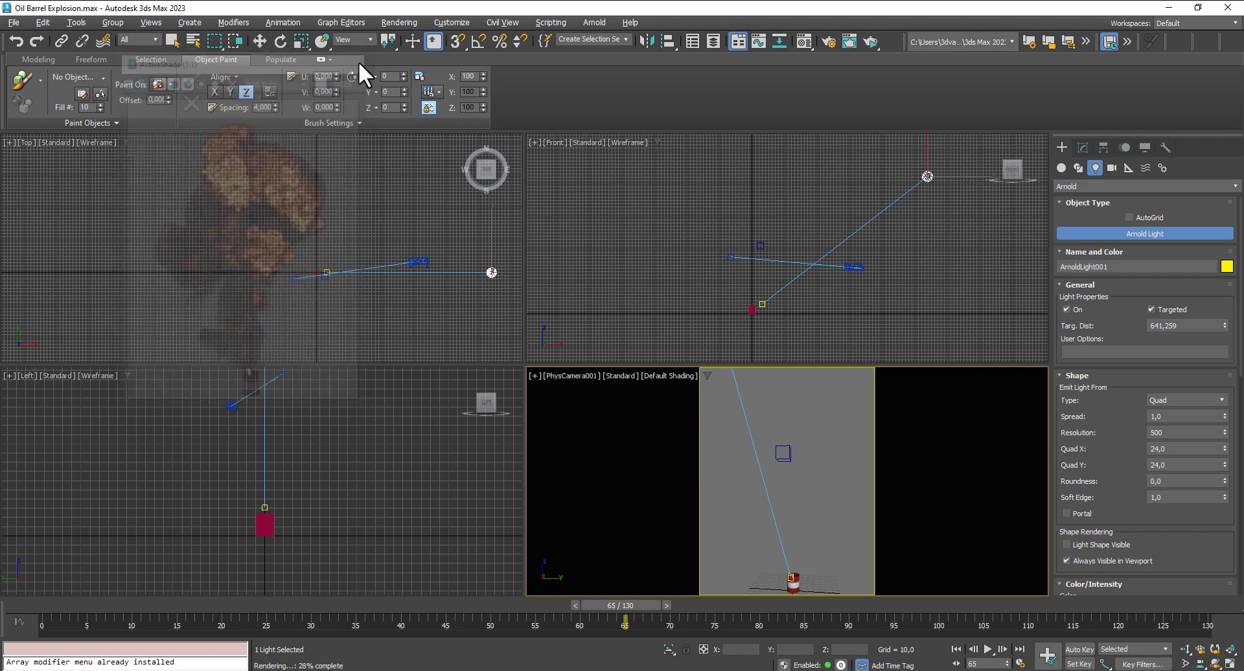
# - Set the Arnold renderer's Volume Indirect ray depth to 1
pyautogui.click(385, 23)
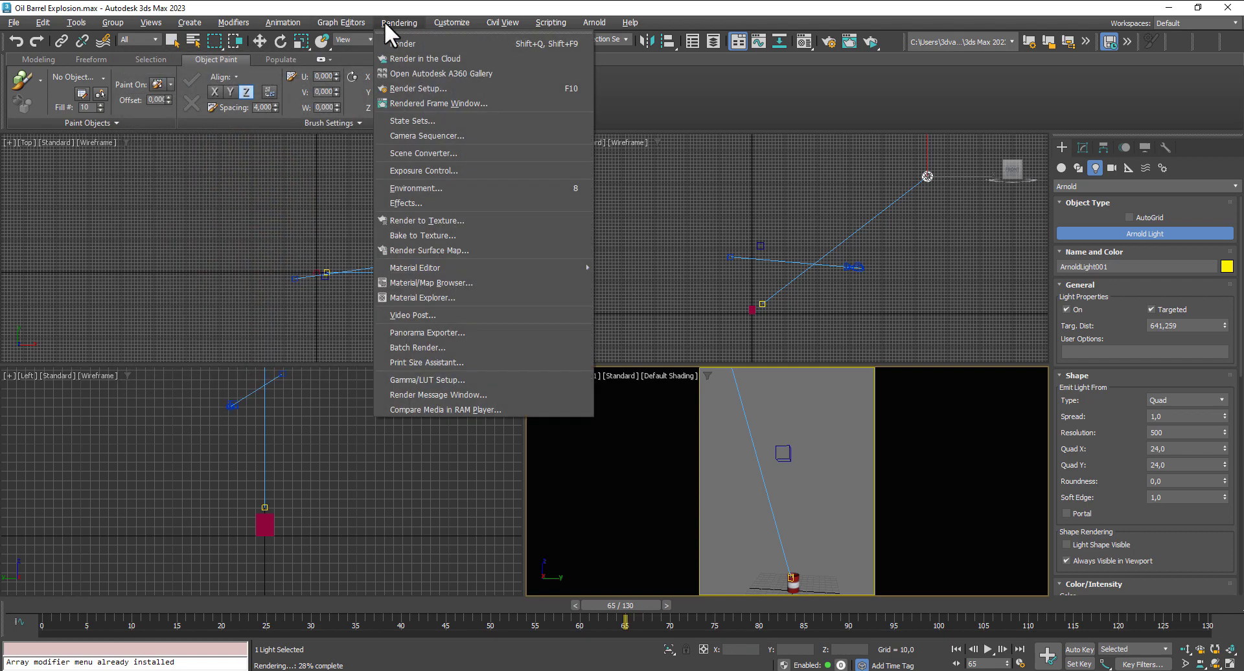
pyautogui.click(433, 87)
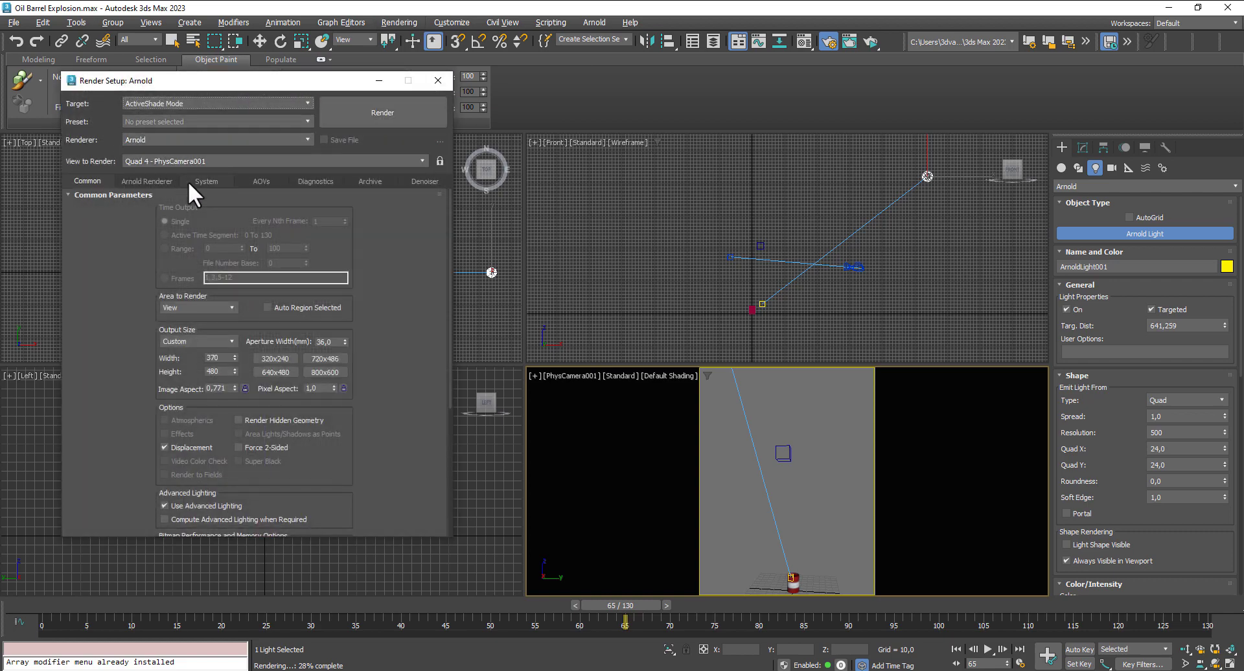
pyautogui.click(146, 182)
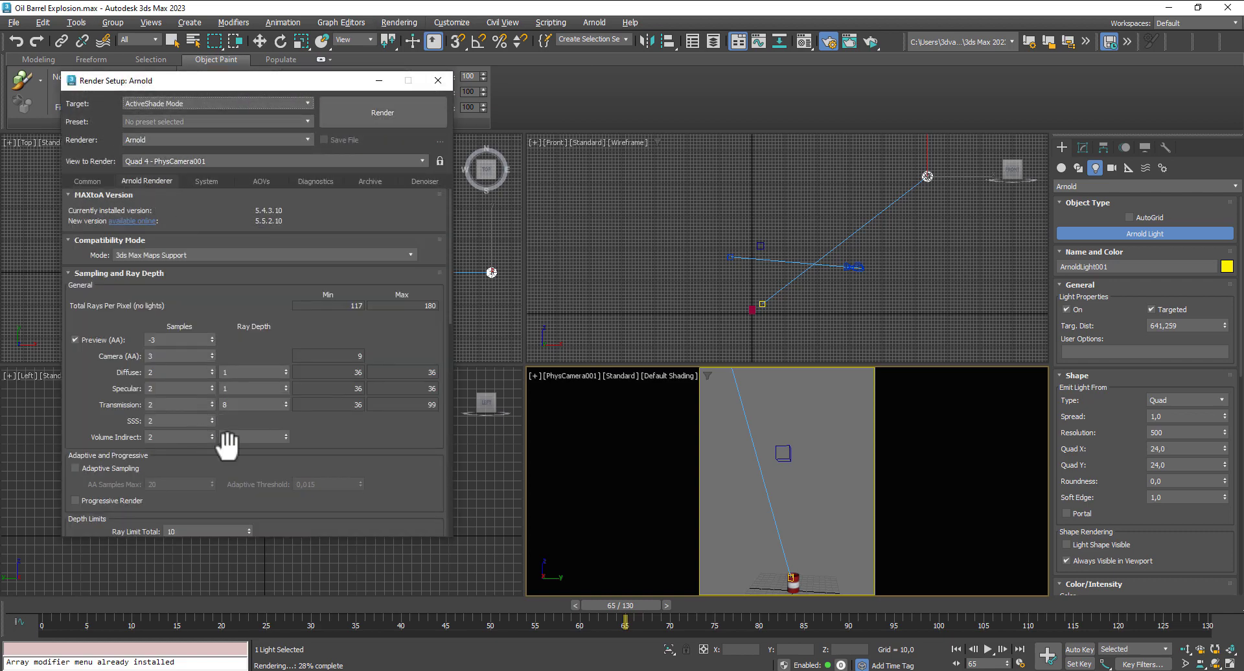
pyautogui.click(286, 433)
pyautogui.write('1')
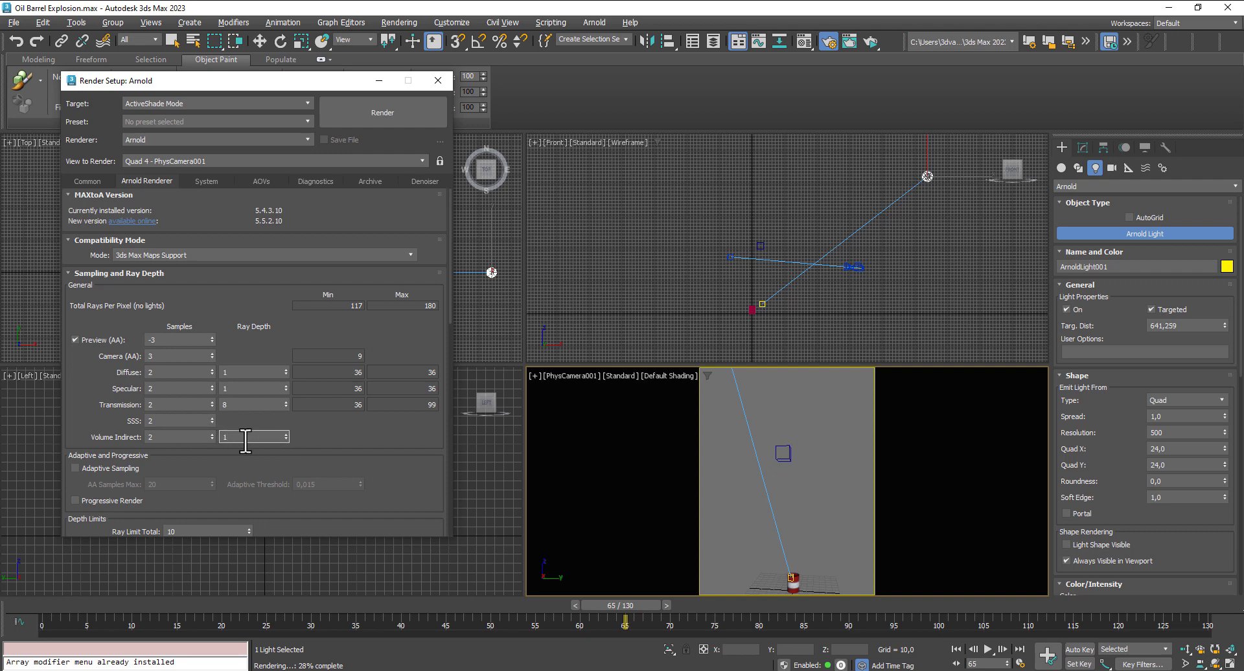
# - Check the camera view in ActiveShade with the new ray depth, save the scene, and close the preview and render settings
pyautogui.hotkey('shift', 'q')
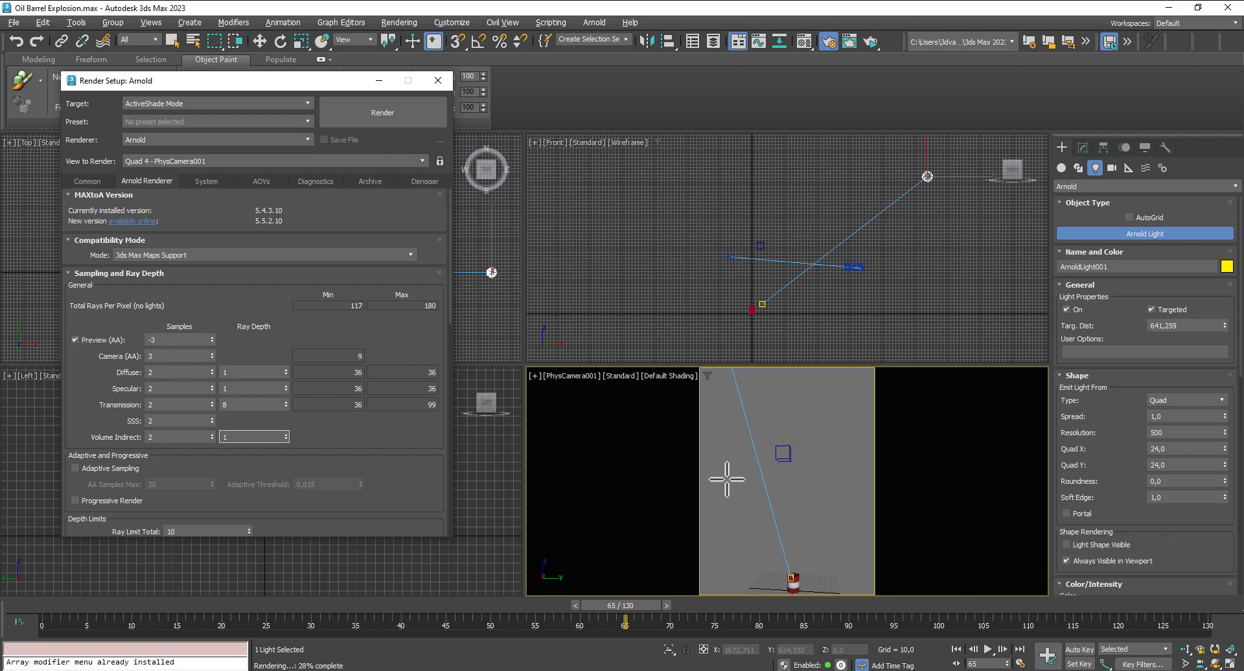
pyautogui.press('w')
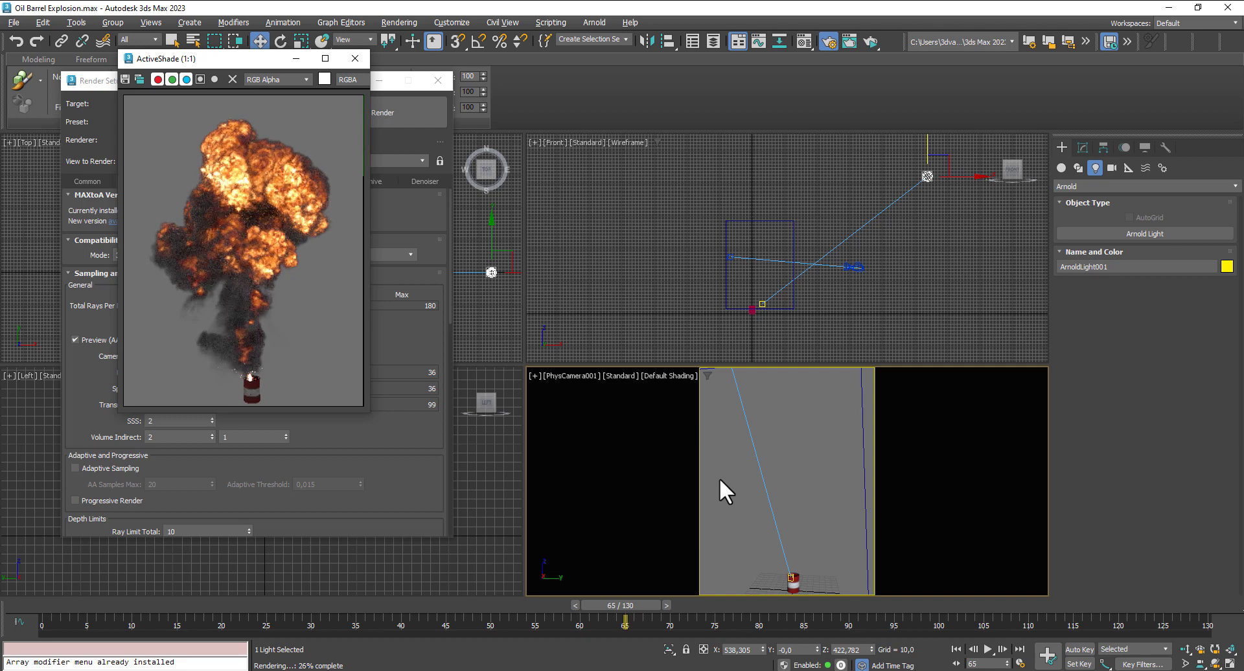
pyautogui.hotkey('ctrl', 's')
pyautogui.click(353, 57)
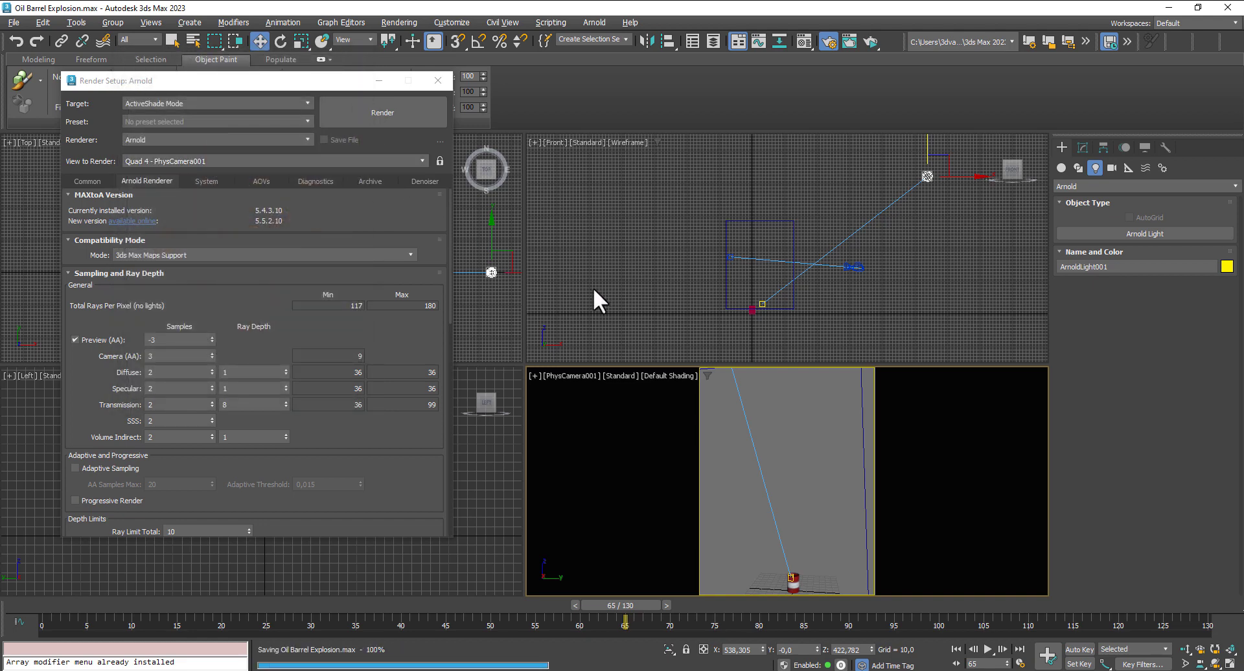
pyautogui.click(439, 80)
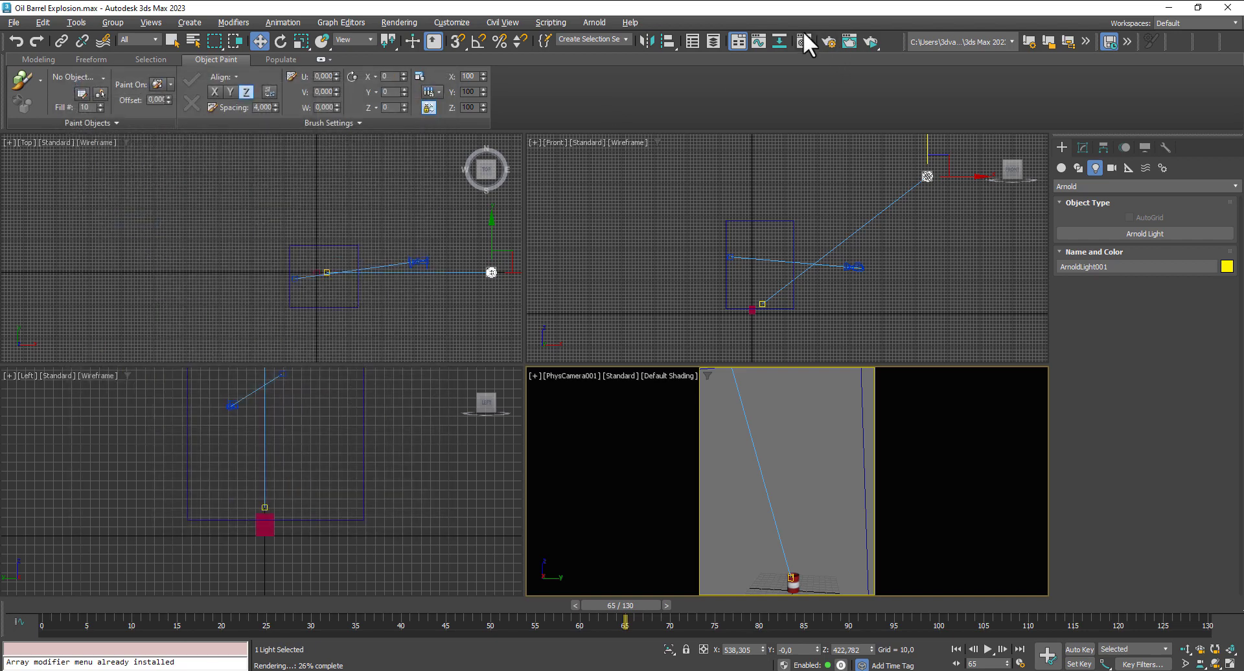
# - Deselect the light, run another ActiveShade preview of the camera view, and close it
pyautogui.click(804, 41)
pyautogui.click(822, 495)
pyautogui.hotkey('shift', 'q')
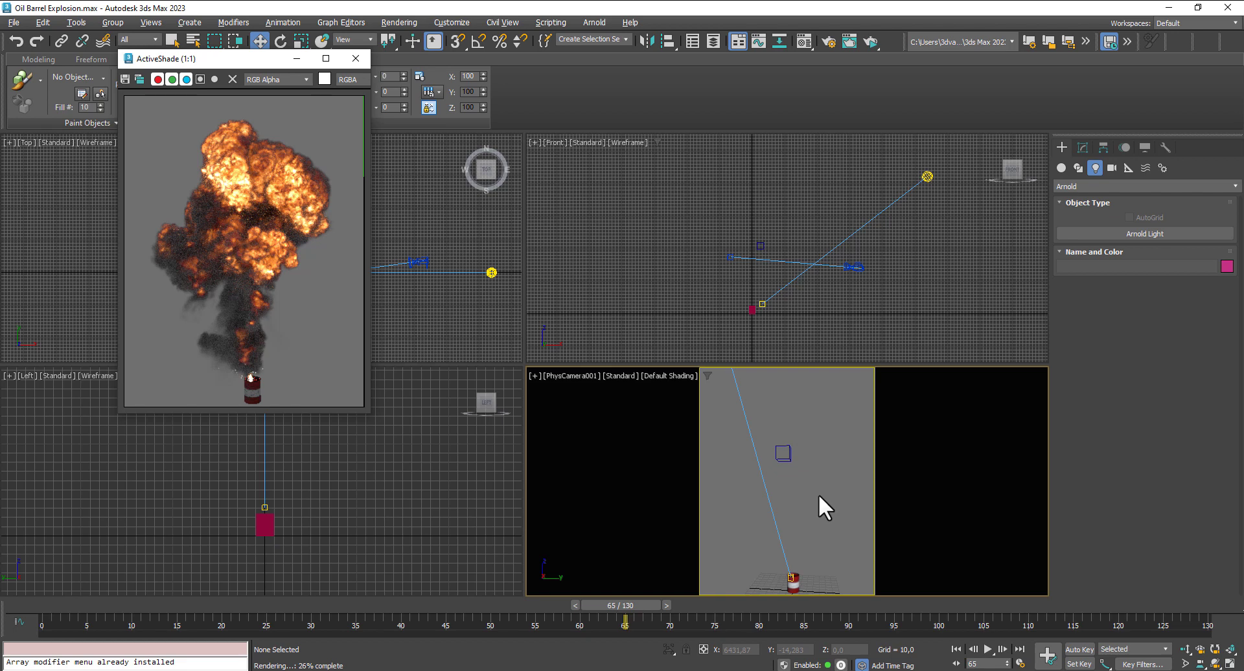
pyautogui.click(356, 58)
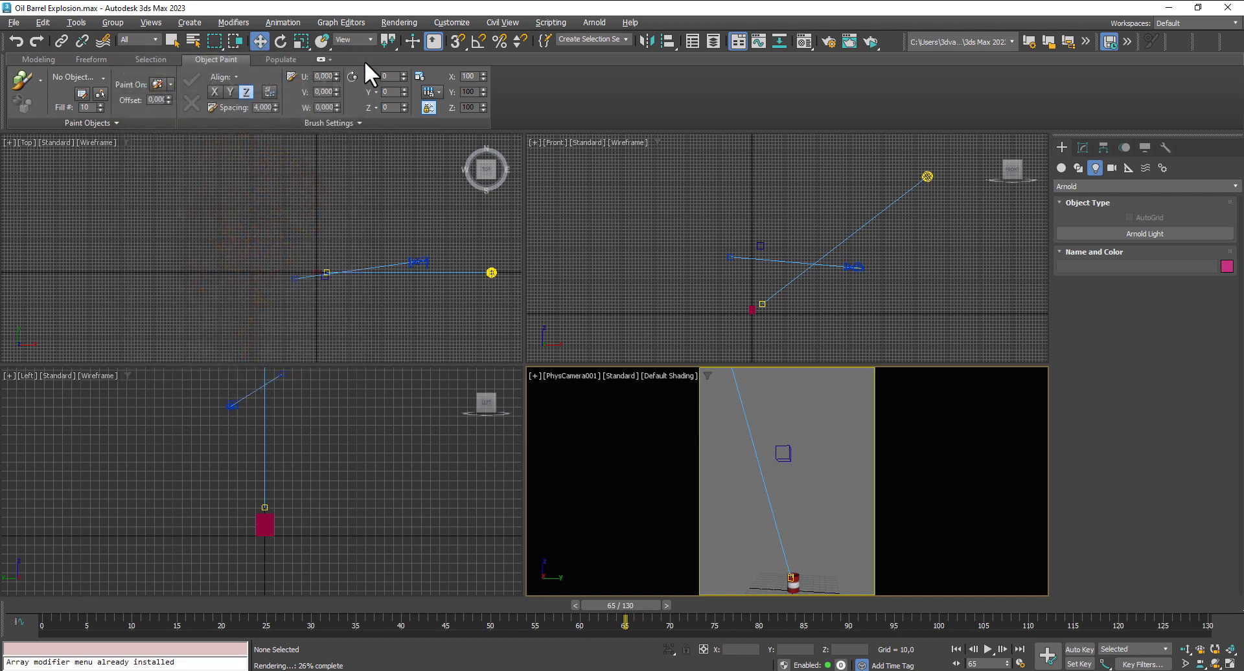
# - Return to frame 0 and switch the render target to Production Rendering Mode
pyautogui.click(389, 20)
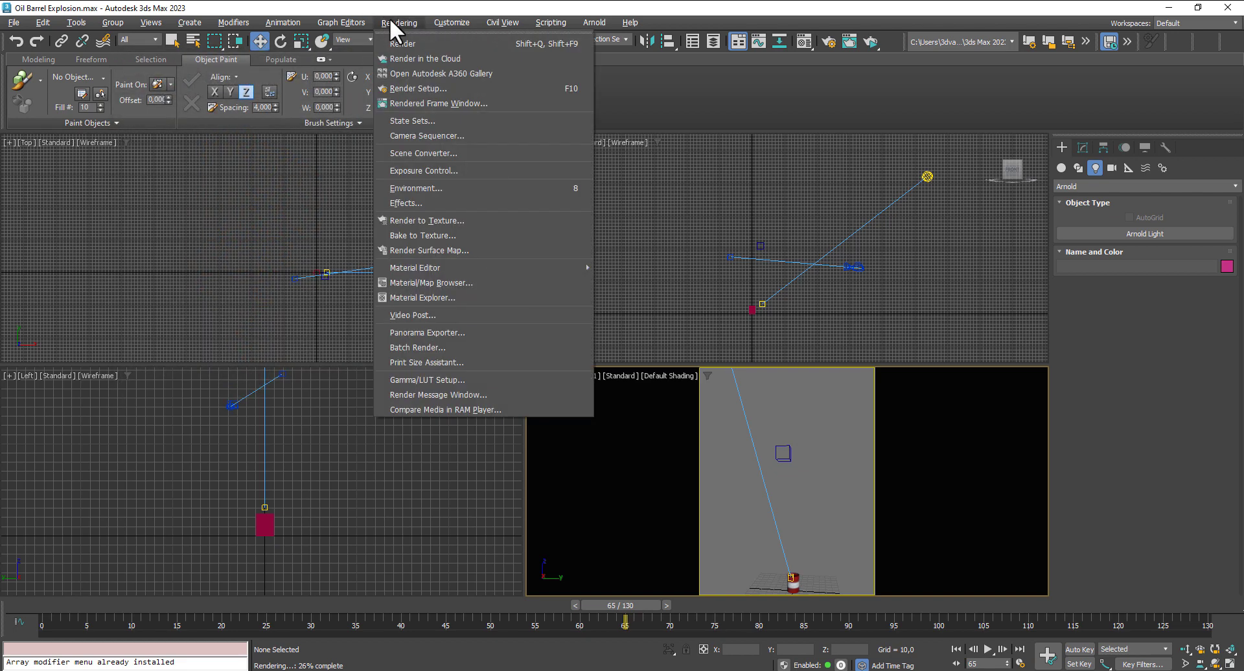
pyautogui.click(437, 91)
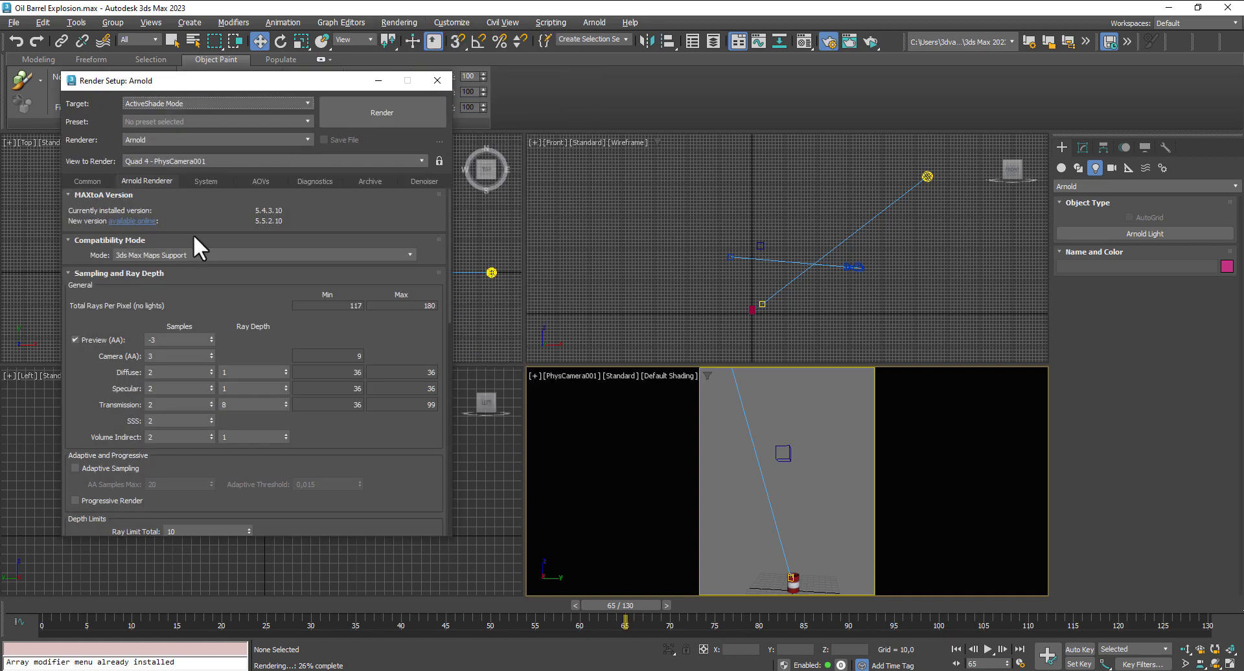
pyautogui.click(91, 180)
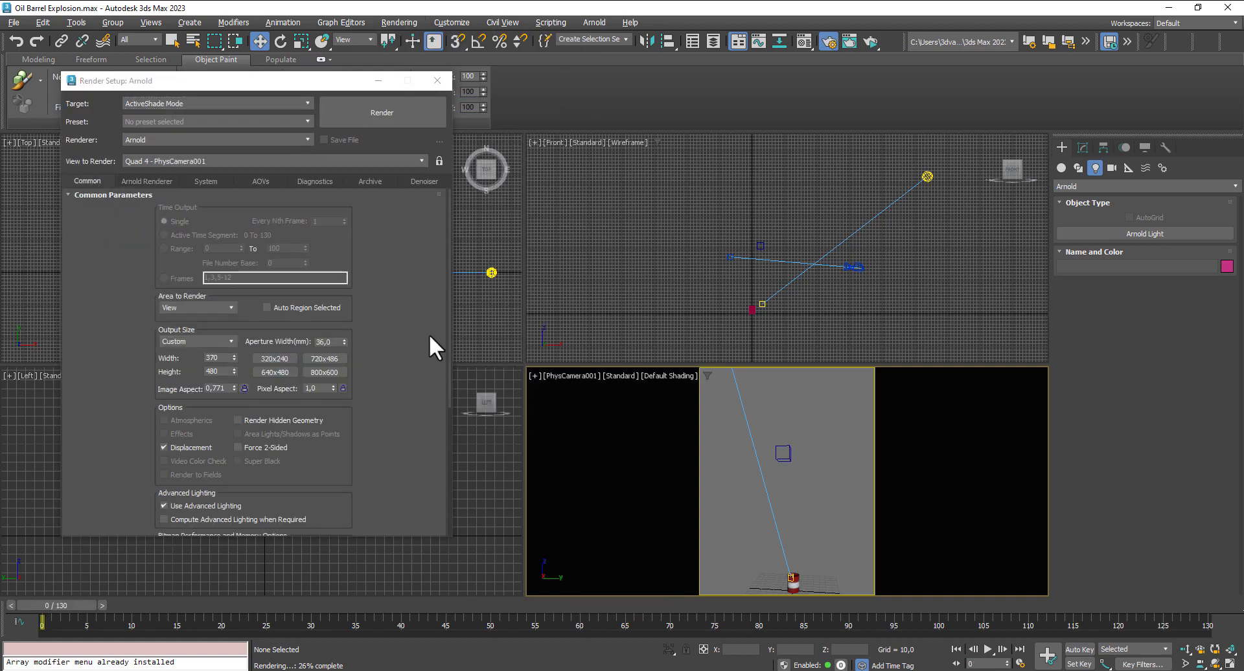
pyautogui.click(250, 103)
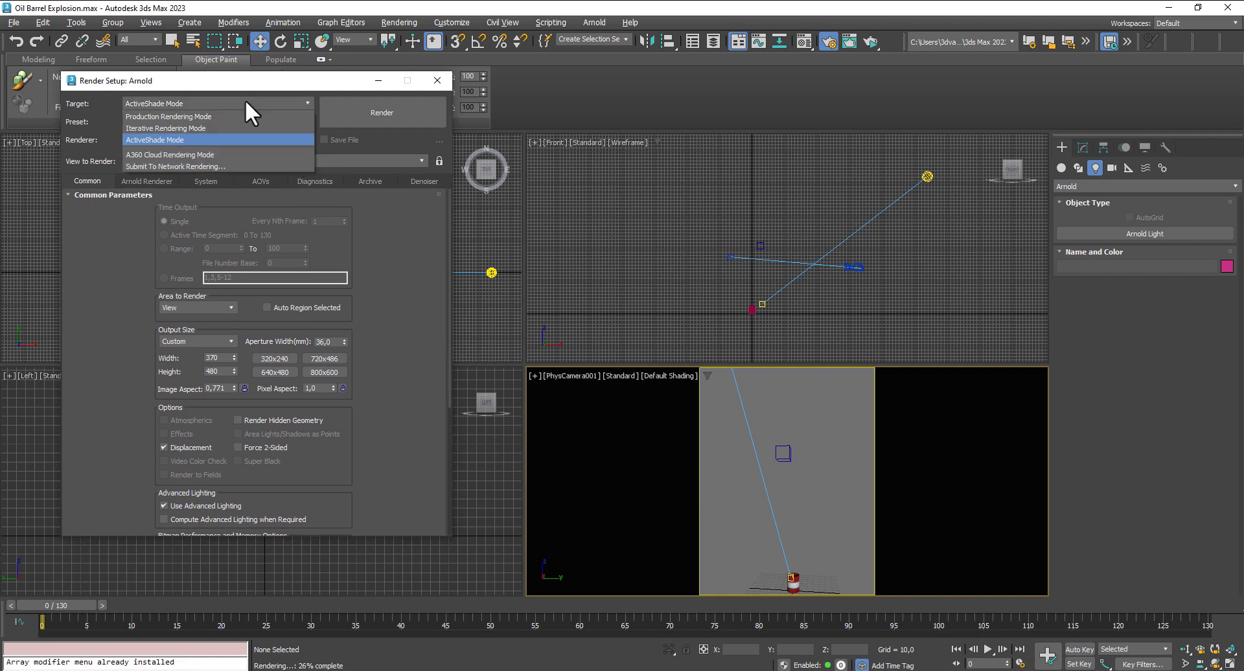
pyautogui.click(190, 116)
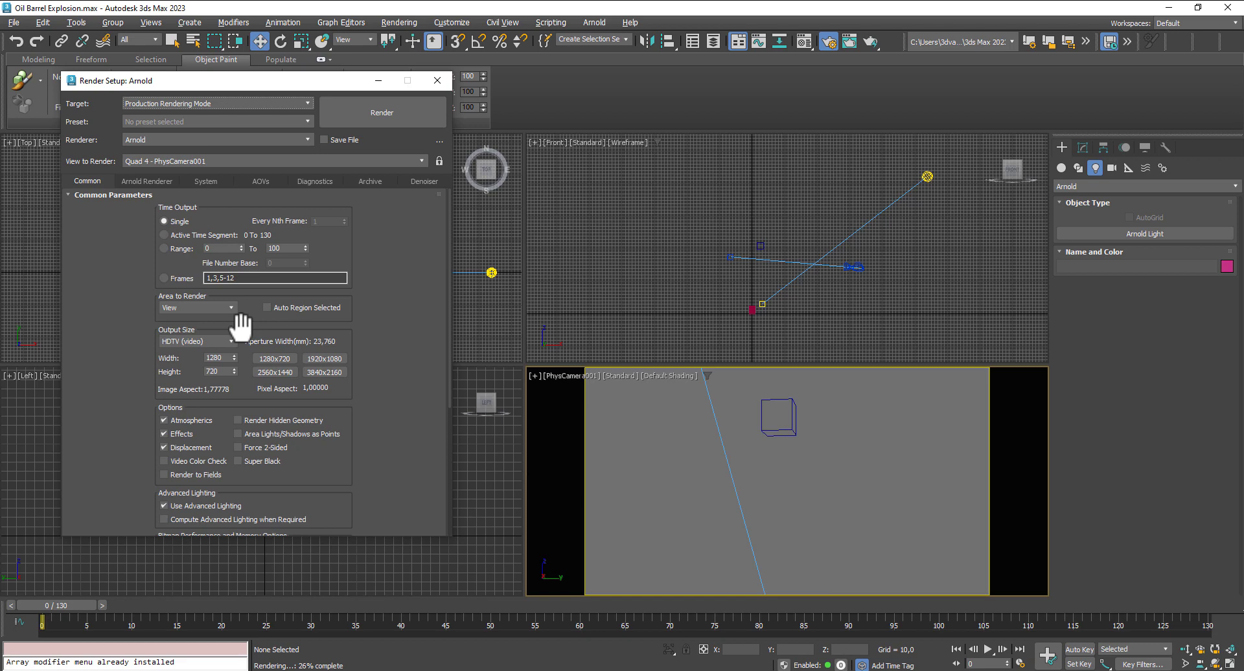
# - Set a custom production output size of 370 by 480 and render the active time segment, 0 to 130
pyautogui.click(175, 341)
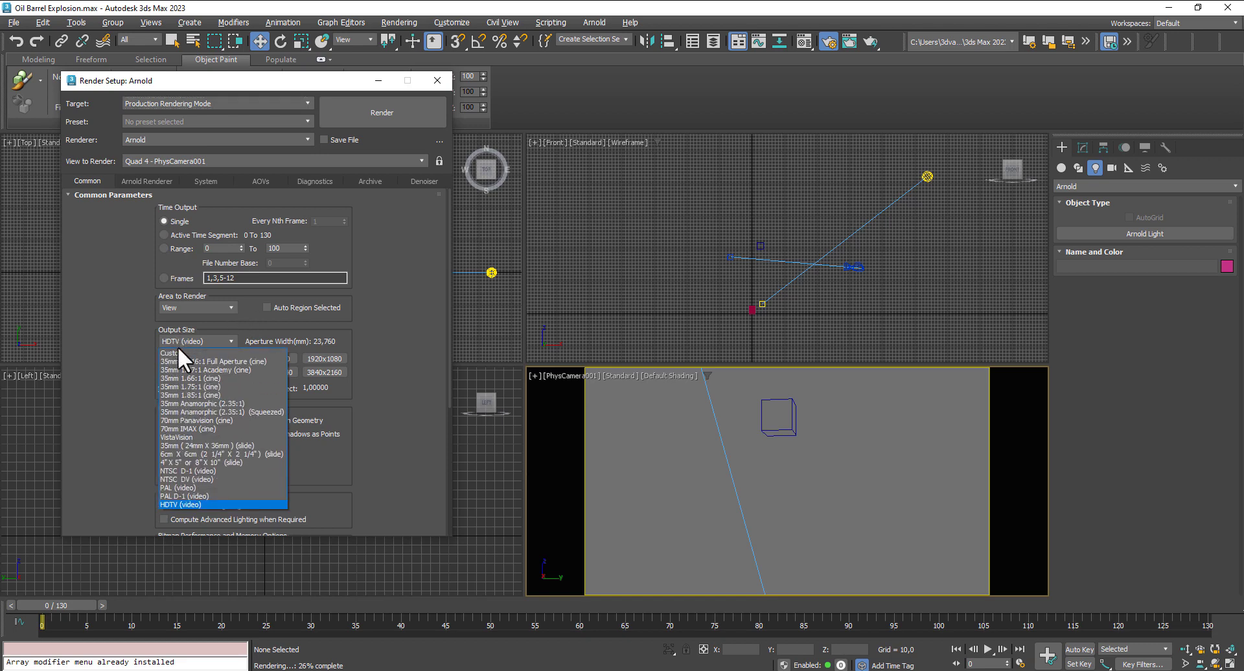
pyautogui.click(177, 354)
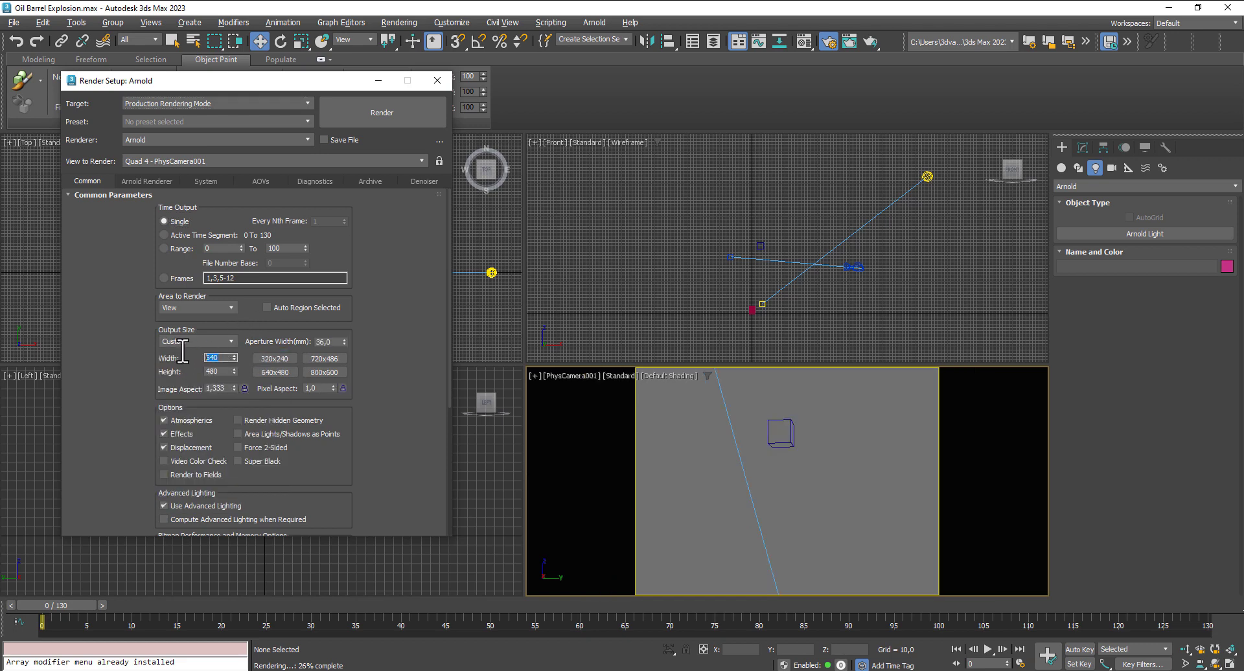
pyautogui.write('370')
pyautogui.press('Return')
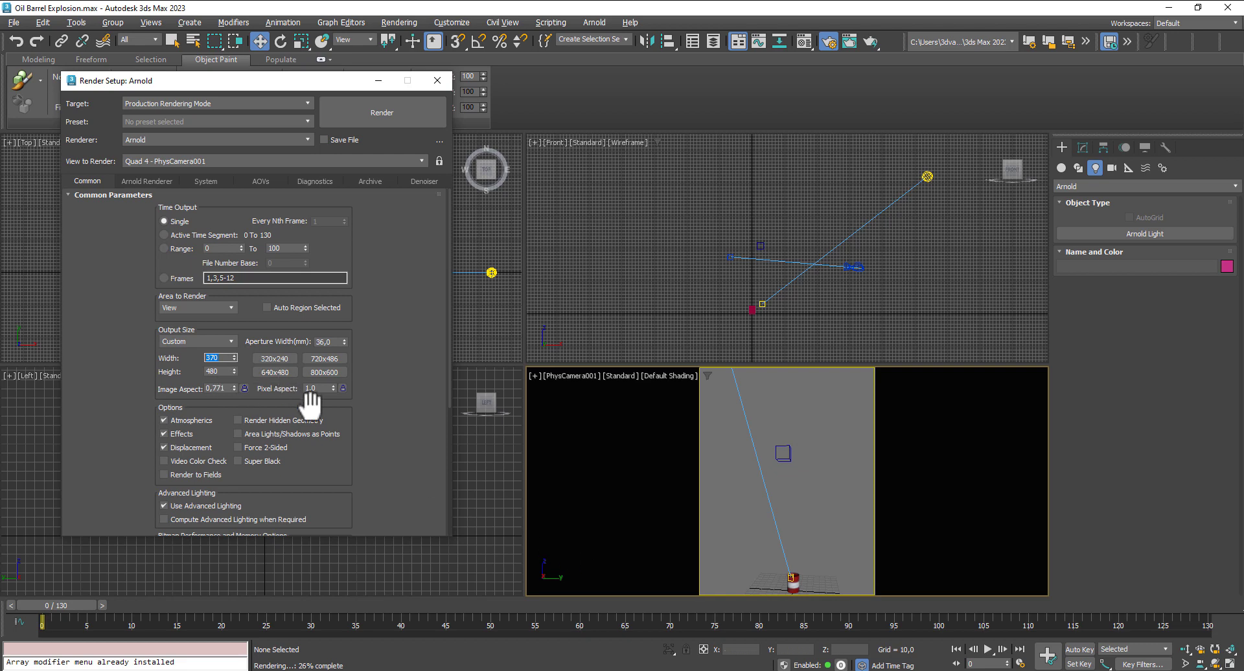
pyautogui.click(163, 236)
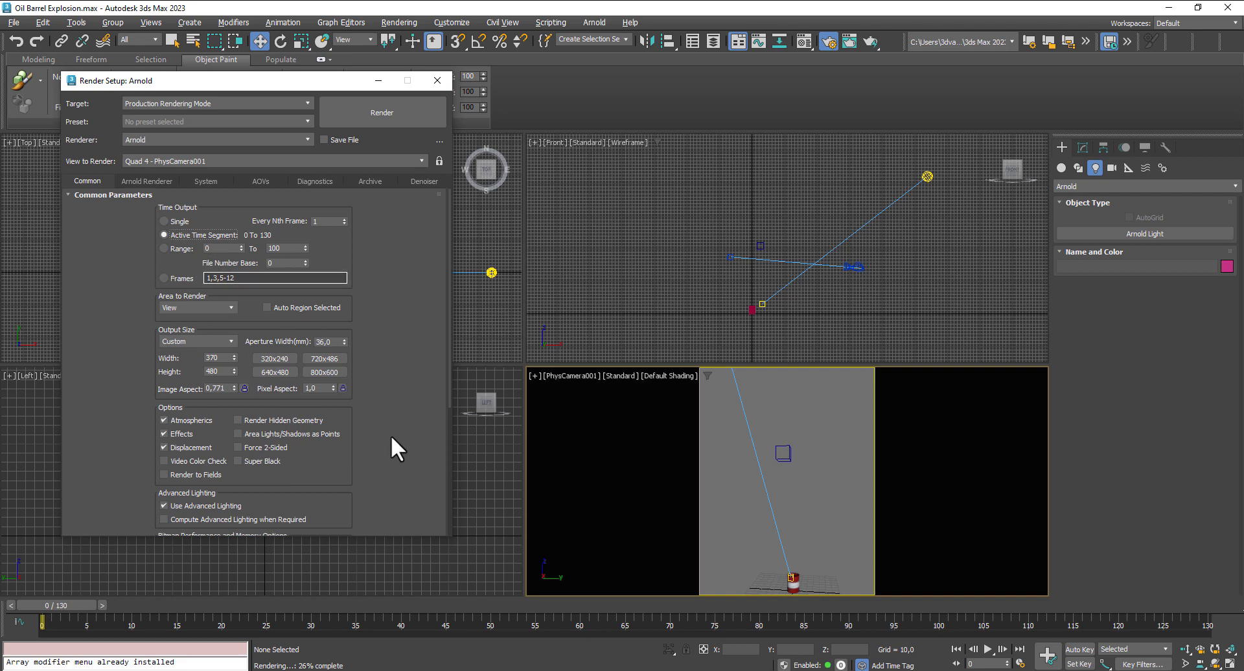
# - Start choosing the render output file, create a folder named OilBarrelExplosionRender in TW-30, and open it
pyautogui.moveTo(391, 434); pyautogui.dragTo(374, 263)
pyautogui.scroll(-1, 374, 264)
pyautogui.click(312, 379)
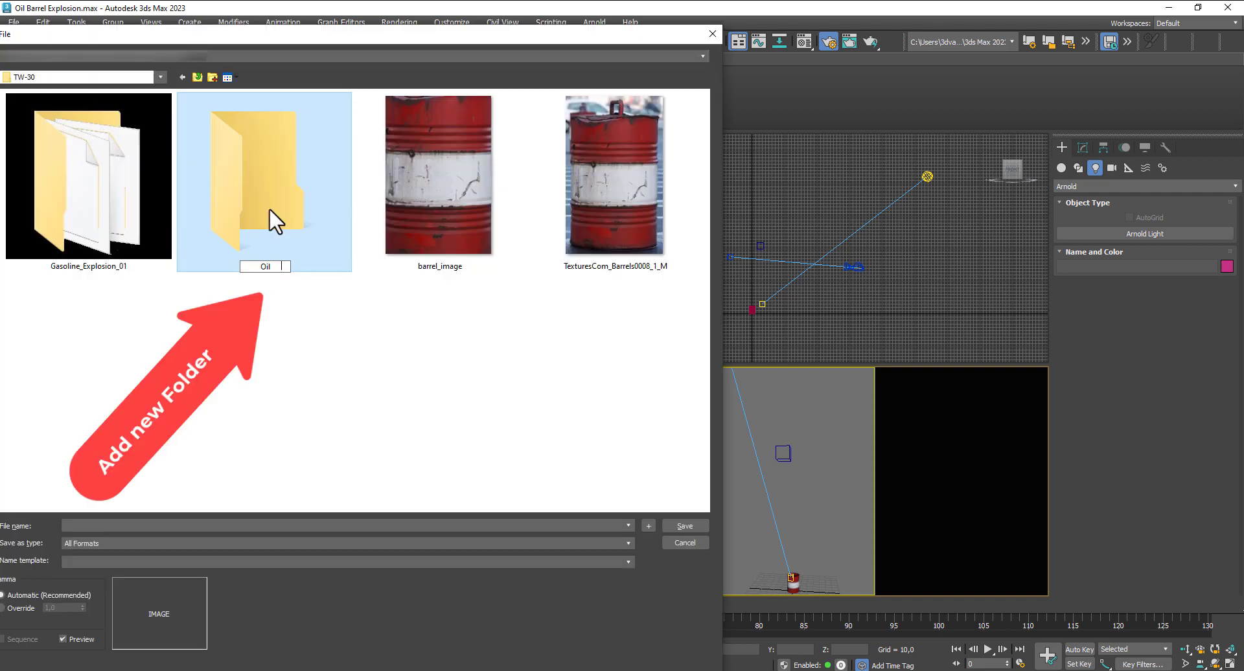
pyautogui.write('BarrelExp')
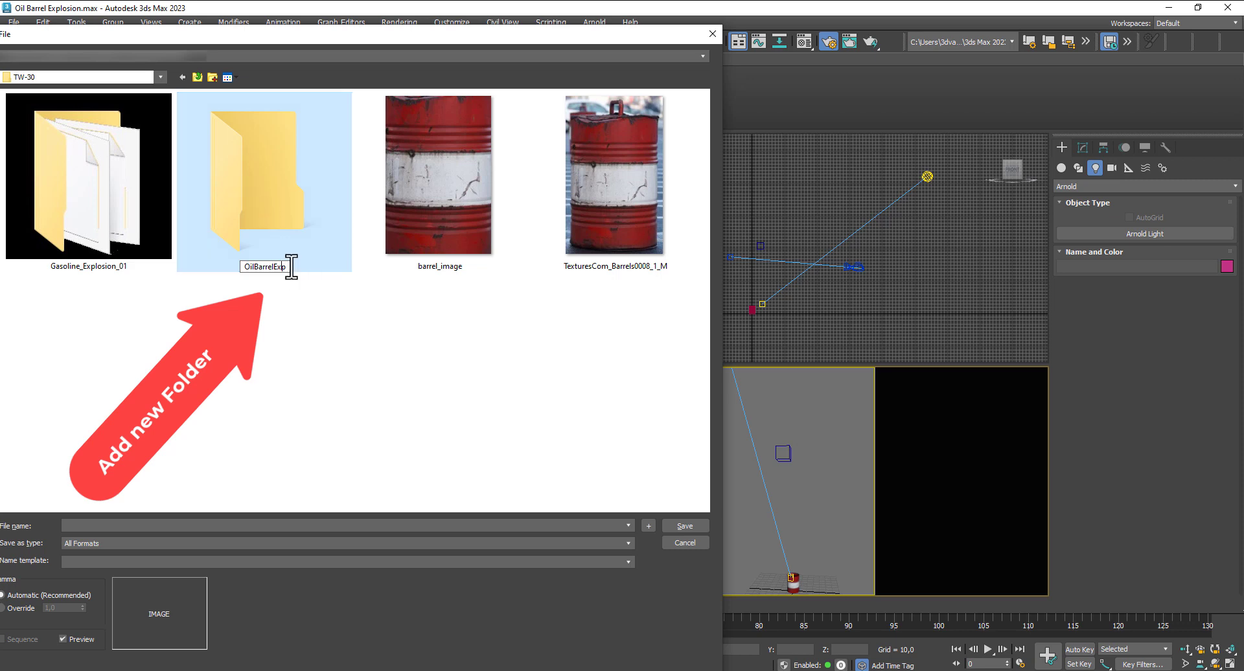
pyautogui.write('losionRender')
pyautogui.click(265, 189)
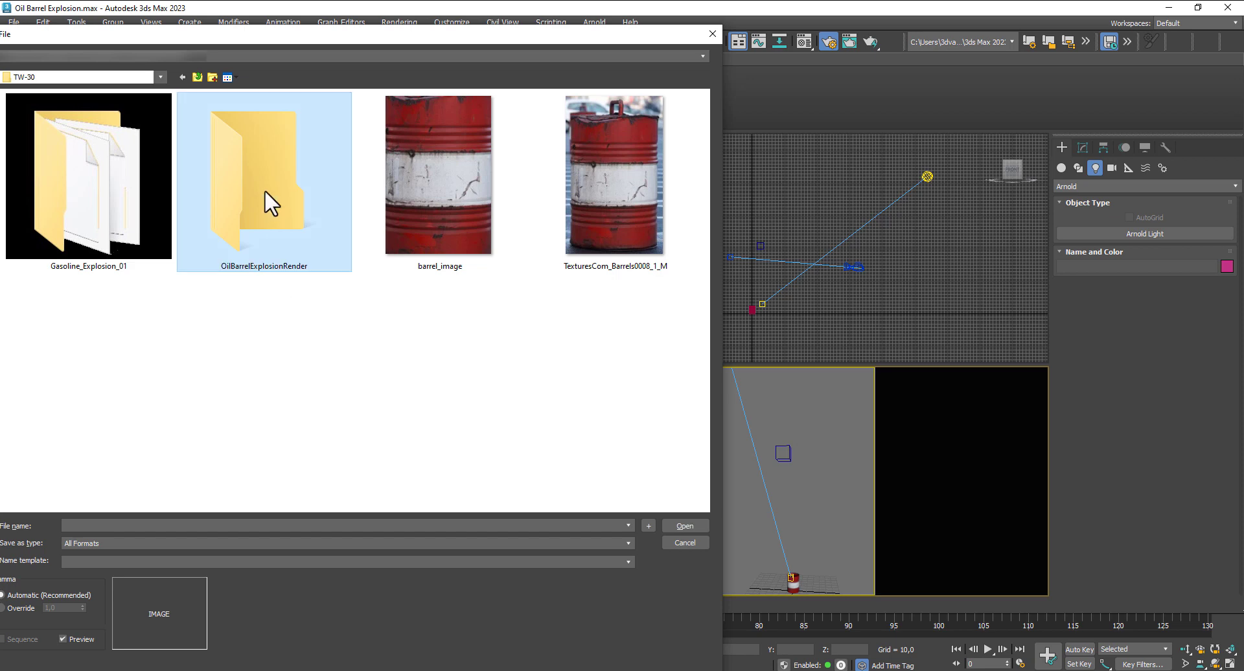
pyautogui.doubleClick(264, 189)
# - Set the render output to a JPEG file named ObeR in the OilBarrelExplosionRender folder, accepting quality 95 and smoothing 0
pyautogui.click(117, 542)
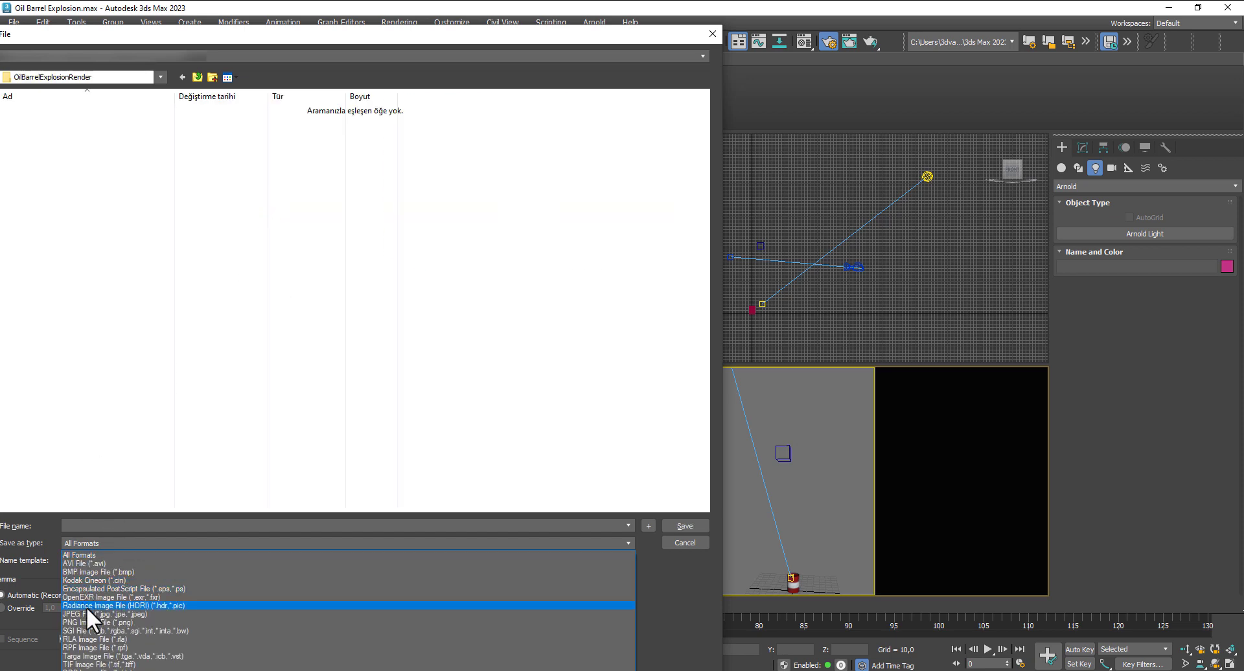
pyautogui.click(88, 614)
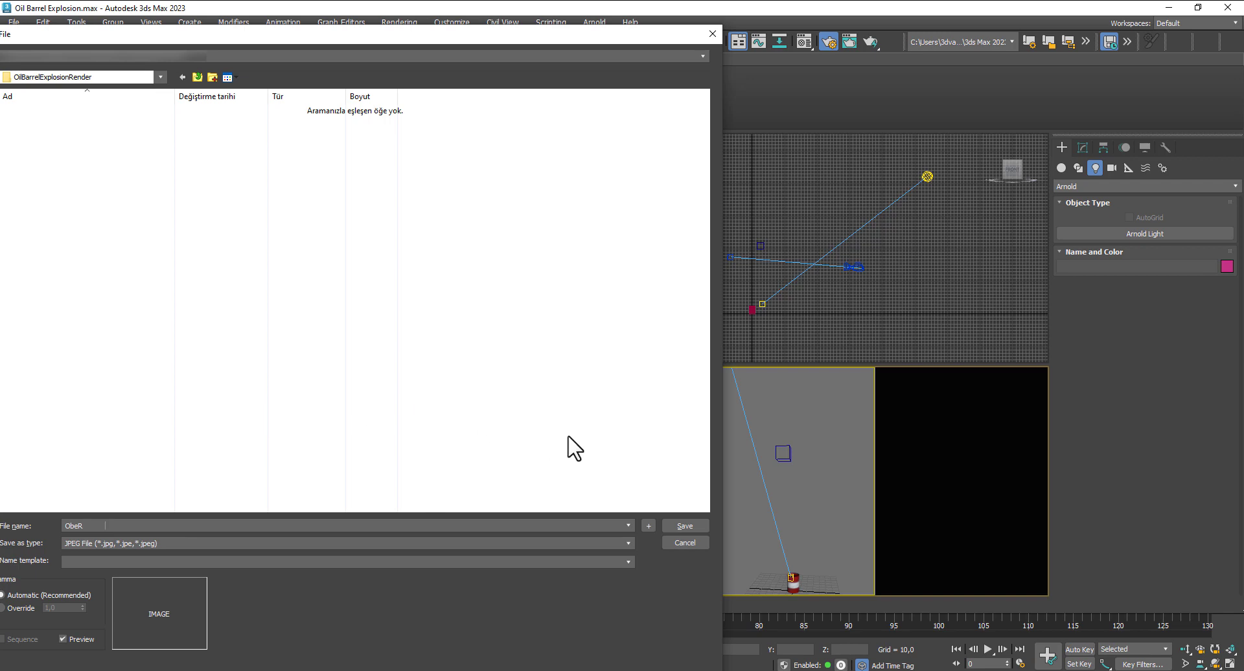
pyautogui.click(687, 525)
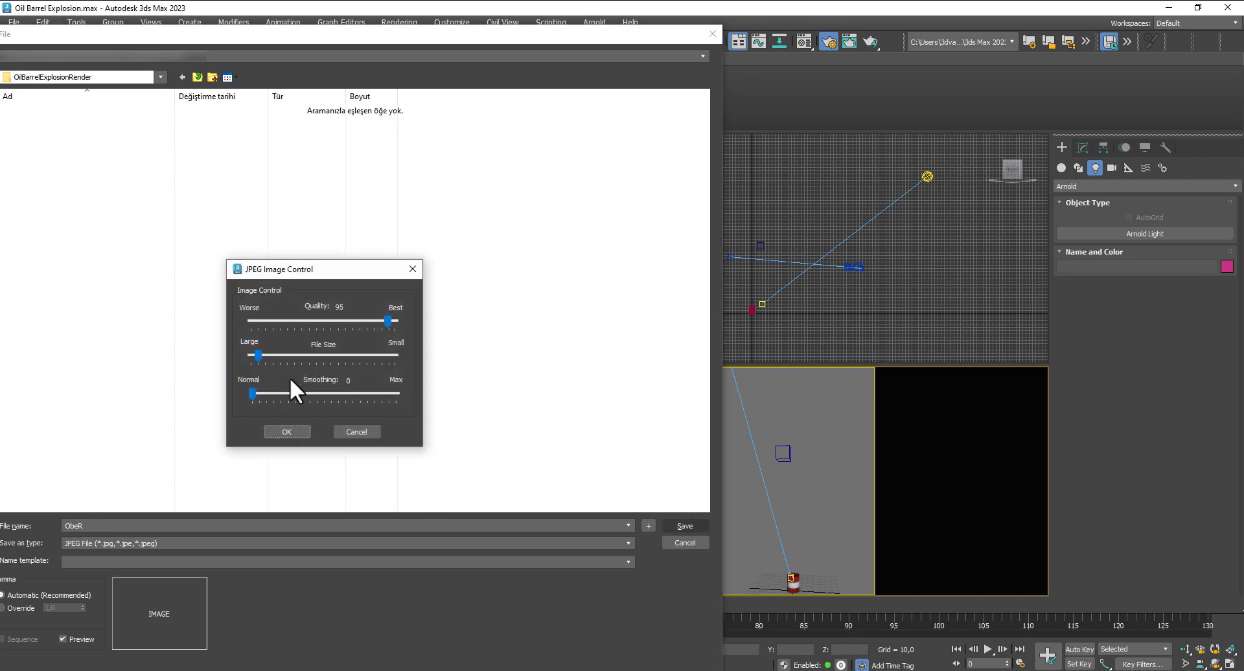
pyautogui.click(288, 431)
# - Save the scene and render the full animation from PhysCamera001, closing the render windows when it finishes
pyautogui.click(15, 22)
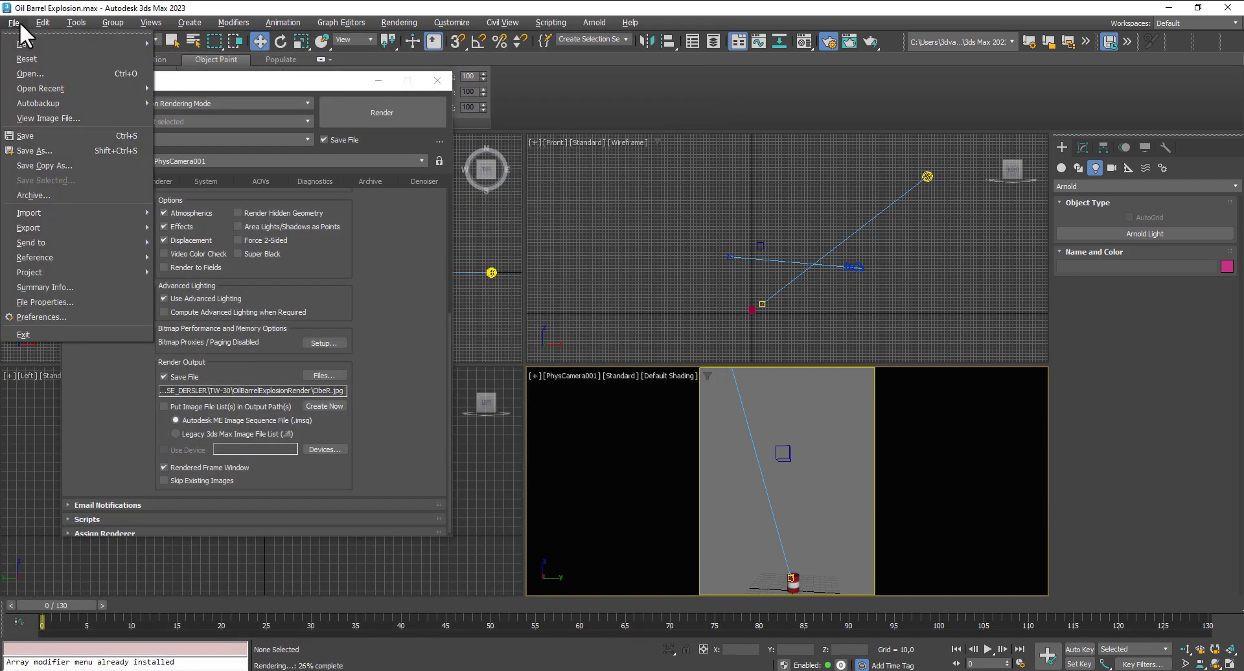
pyautogui.click(35, 135)
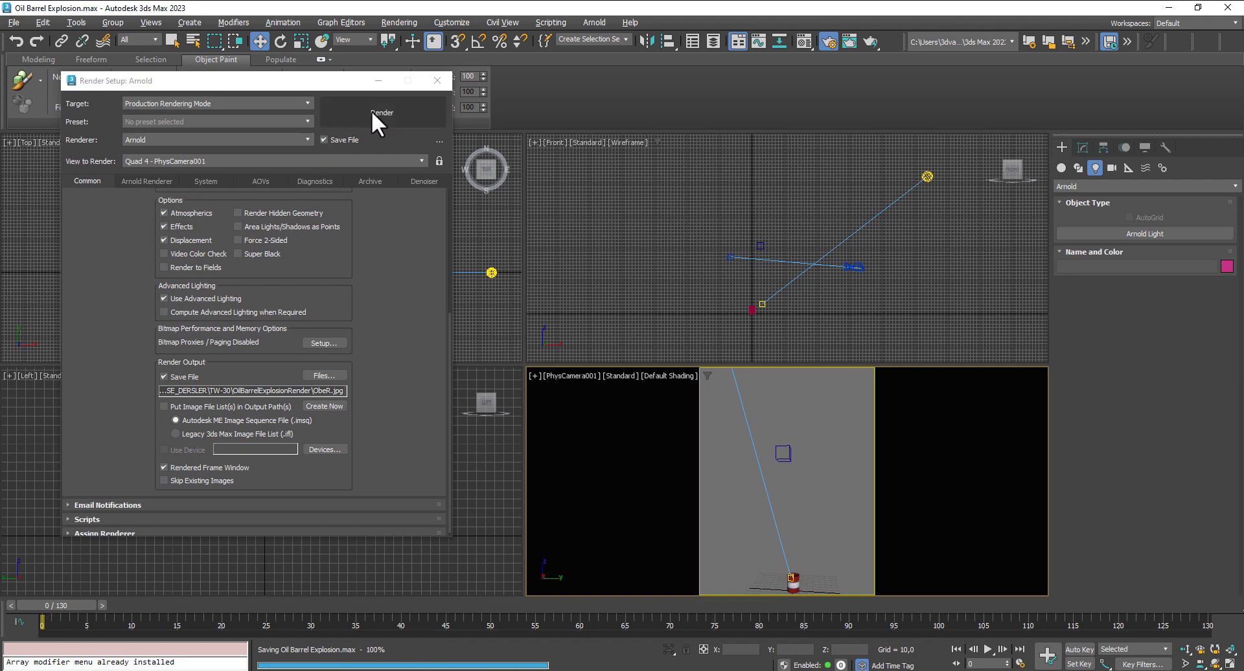
pyautogui.click(372, 111)
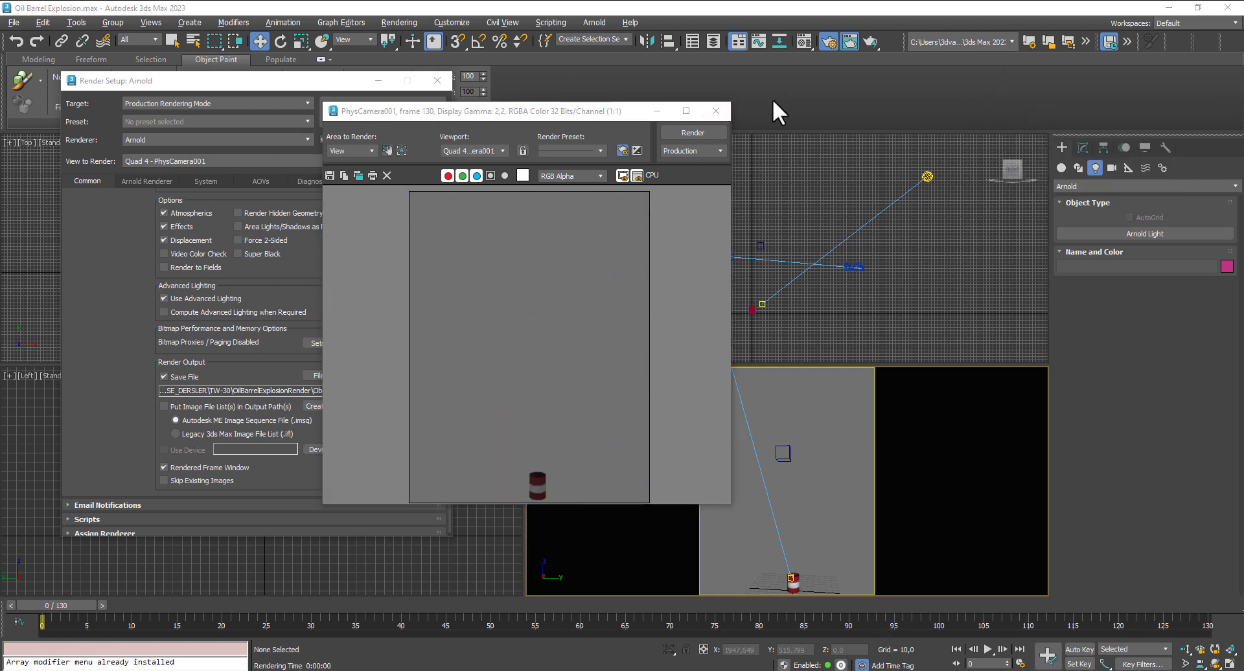
pyautogui.click(717, 111)
pyautogui.click(434, 81)
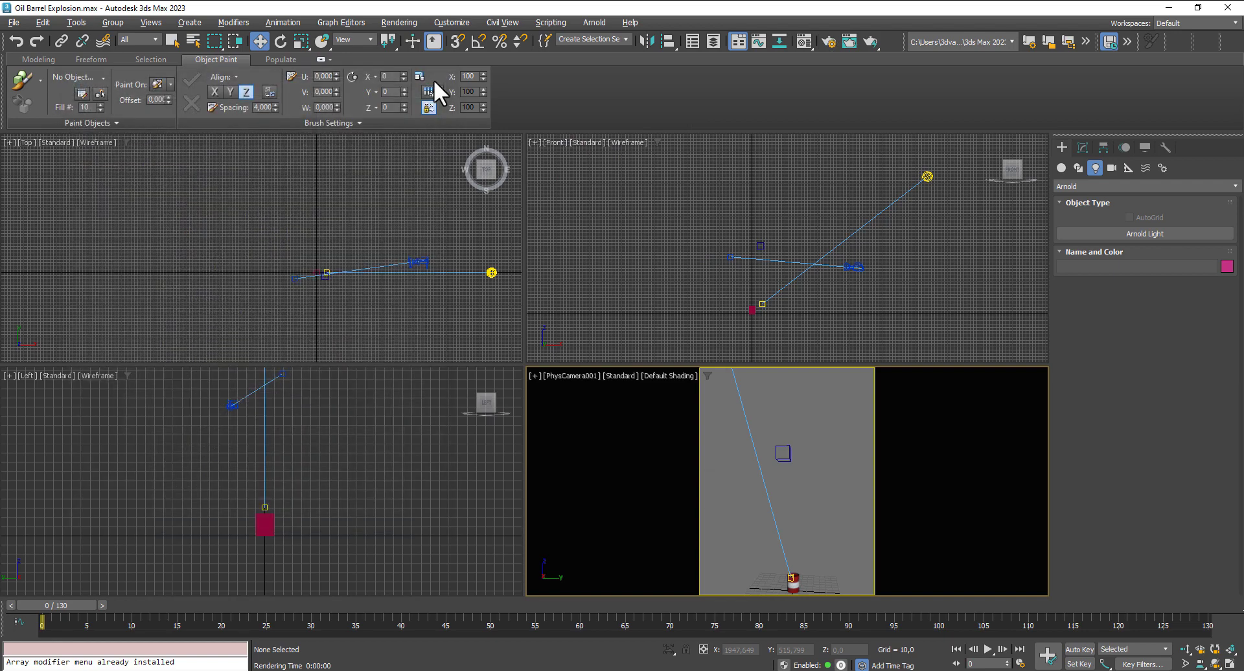
# - Load the rendered sequence starting at ObeR0000, frames 0 to 130, into channel A of the RAM Player at 370 by 480
pyautogui.click(401, 22)
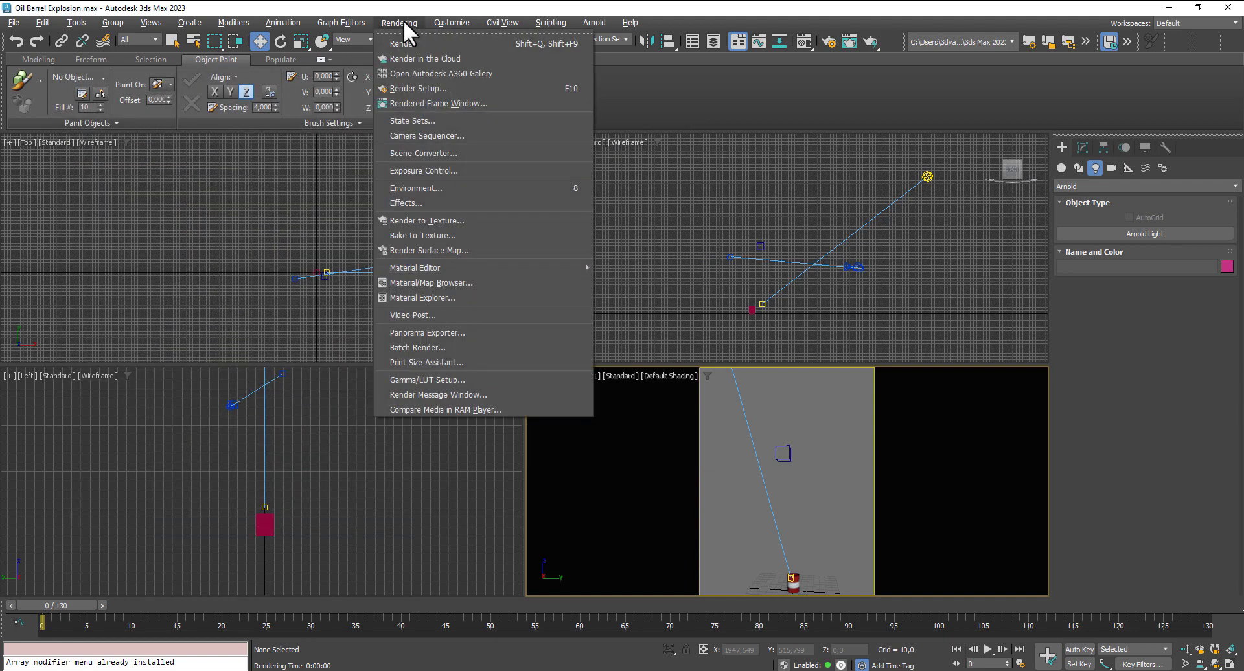
pyautogui.click(437, 408)
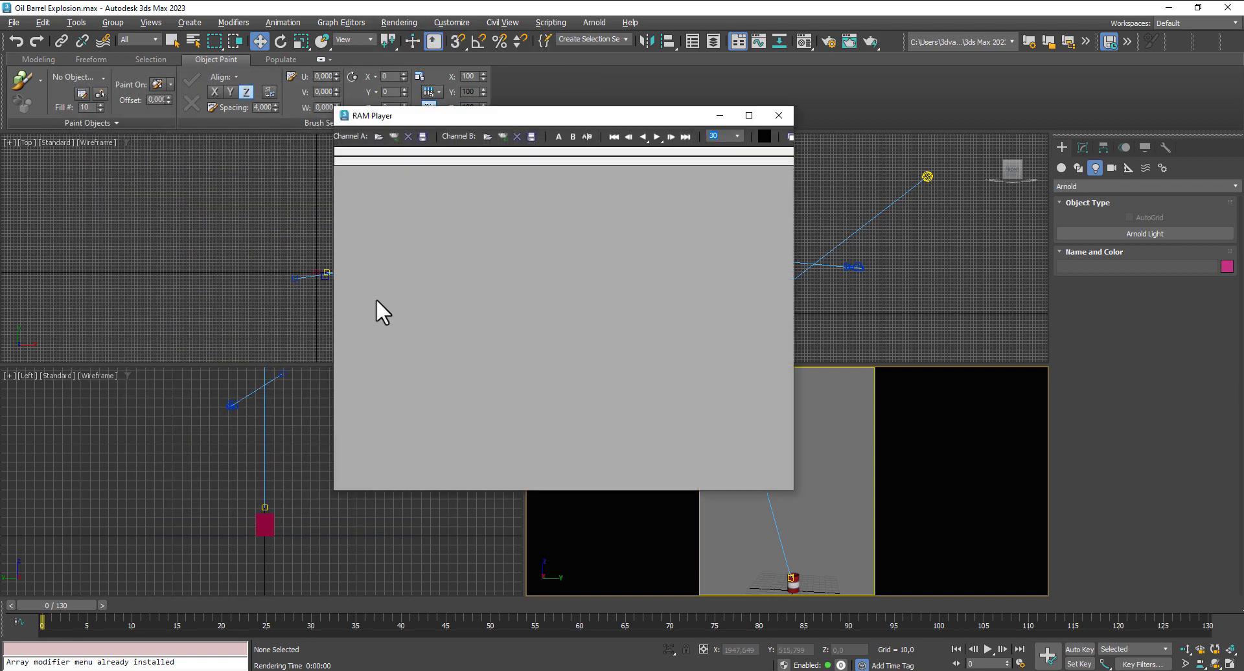
pyautogui.click(380, 136)
pyautogui.click(34, 114)
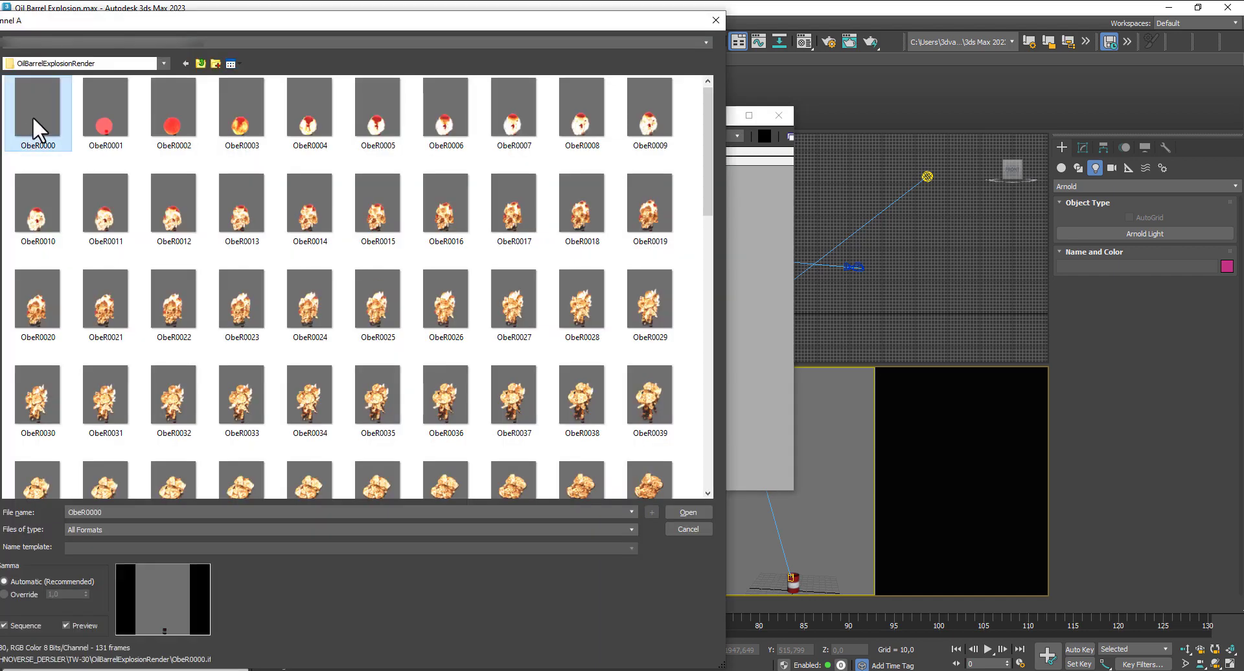
pyautogui.click(687, 512)
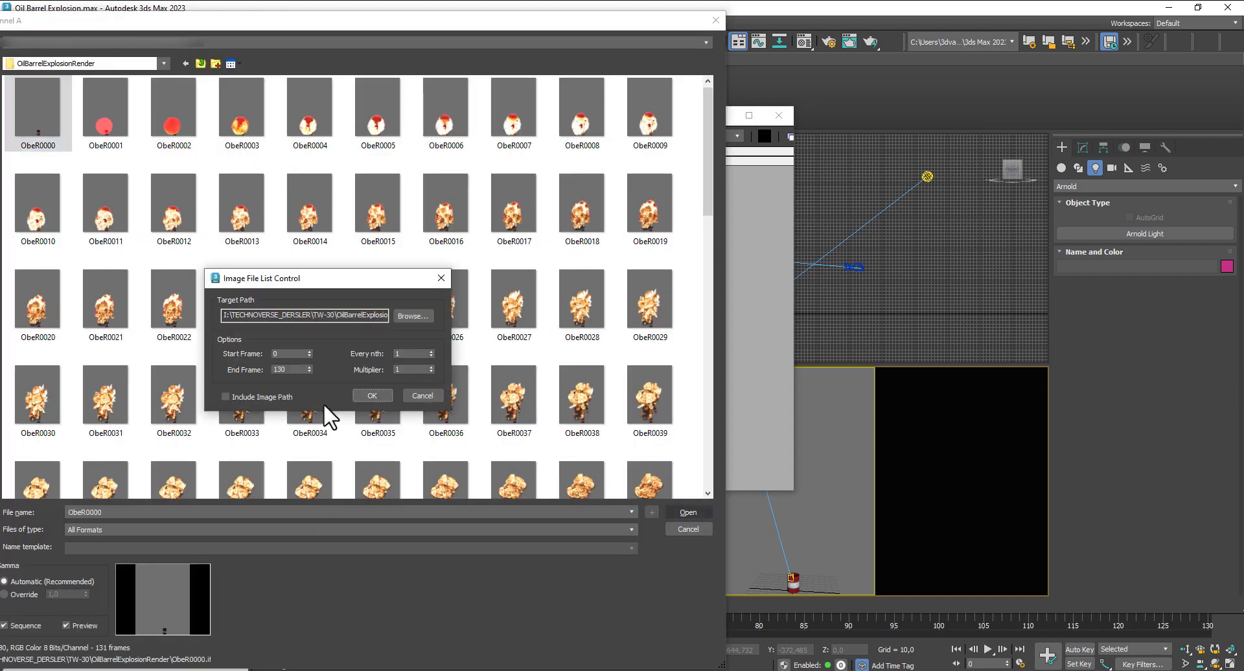
pyautogui.click(368, 402)
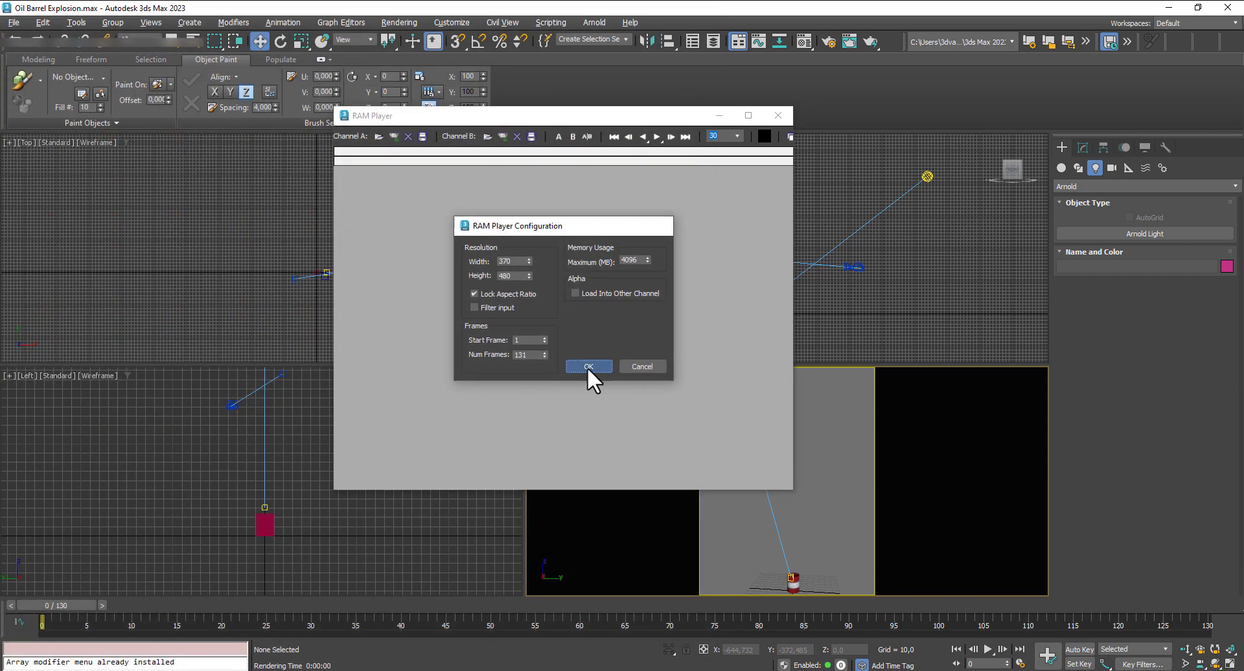
pyautogui.click(587, 365)
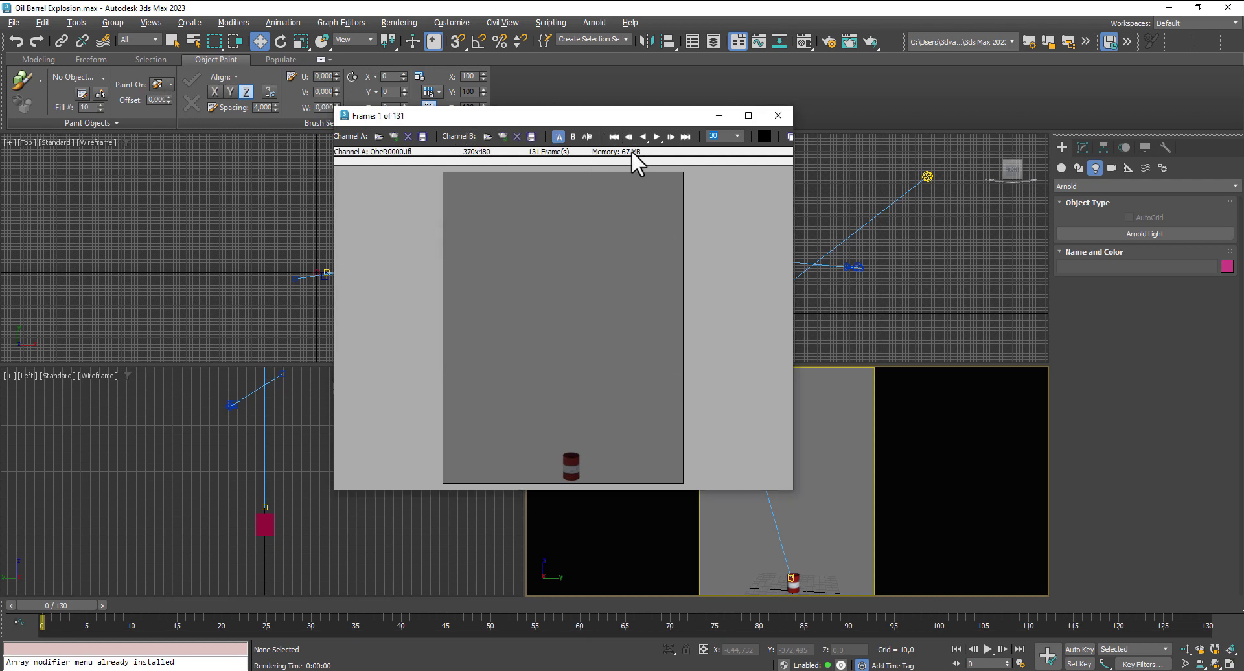
# - Play the rendered explosion sequence in the RAM Player, stop it, and replay it to review the animation
pyautogui.click(654, 136)
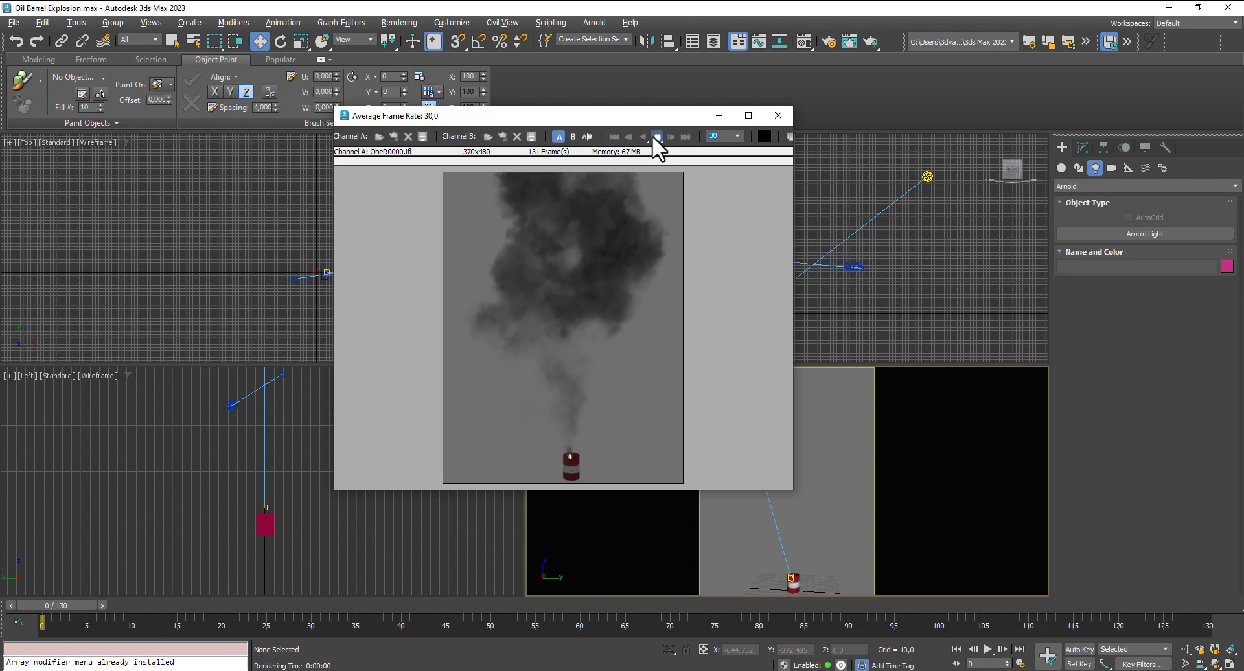
pyautogui.click(656, 137)
pyautogui.click(655, 137)
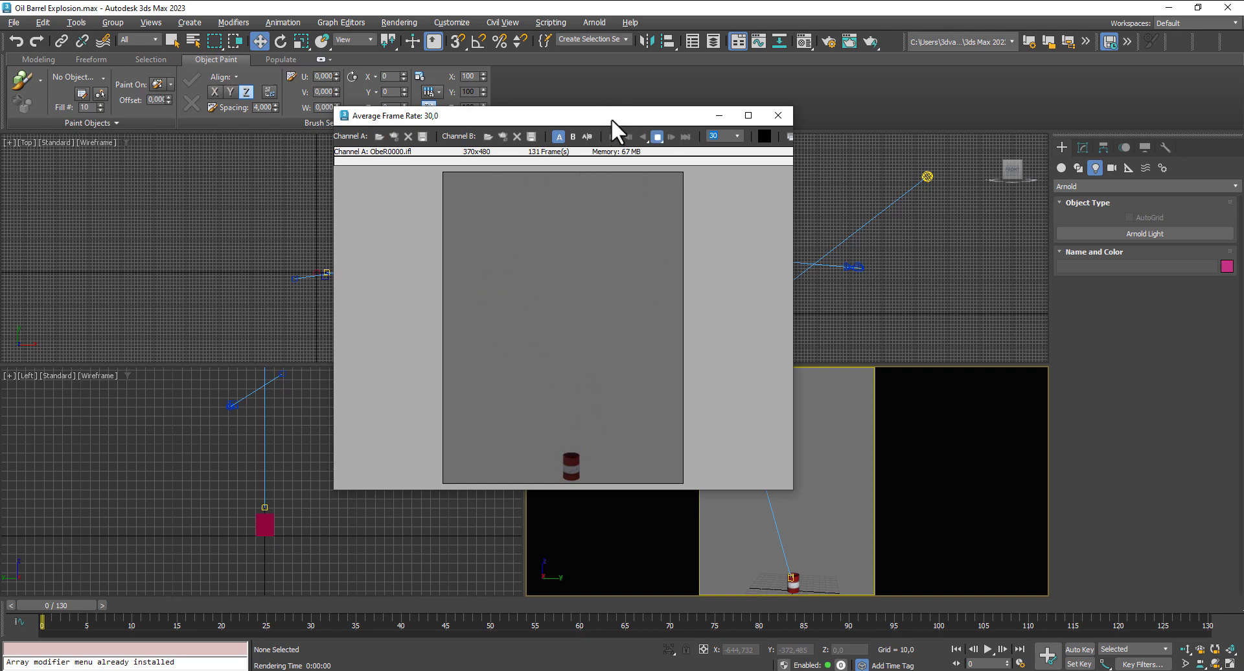
pyautogui.moveTo(611, 119); pyautogui.dragTo(597, 88)
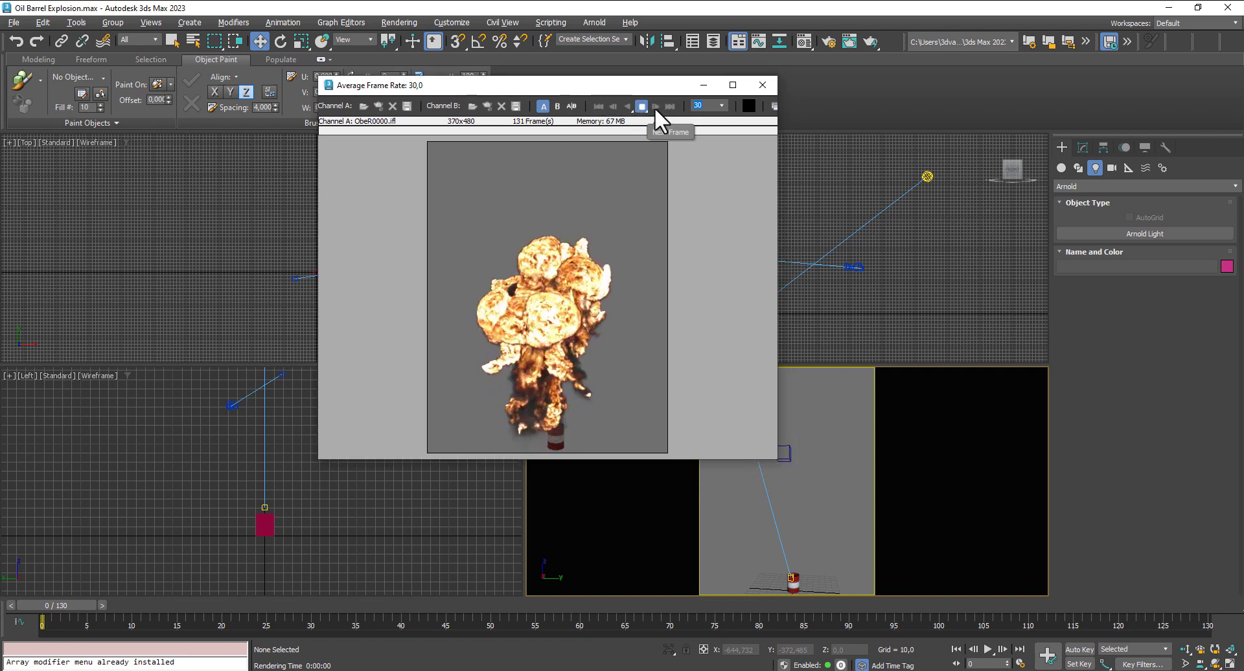